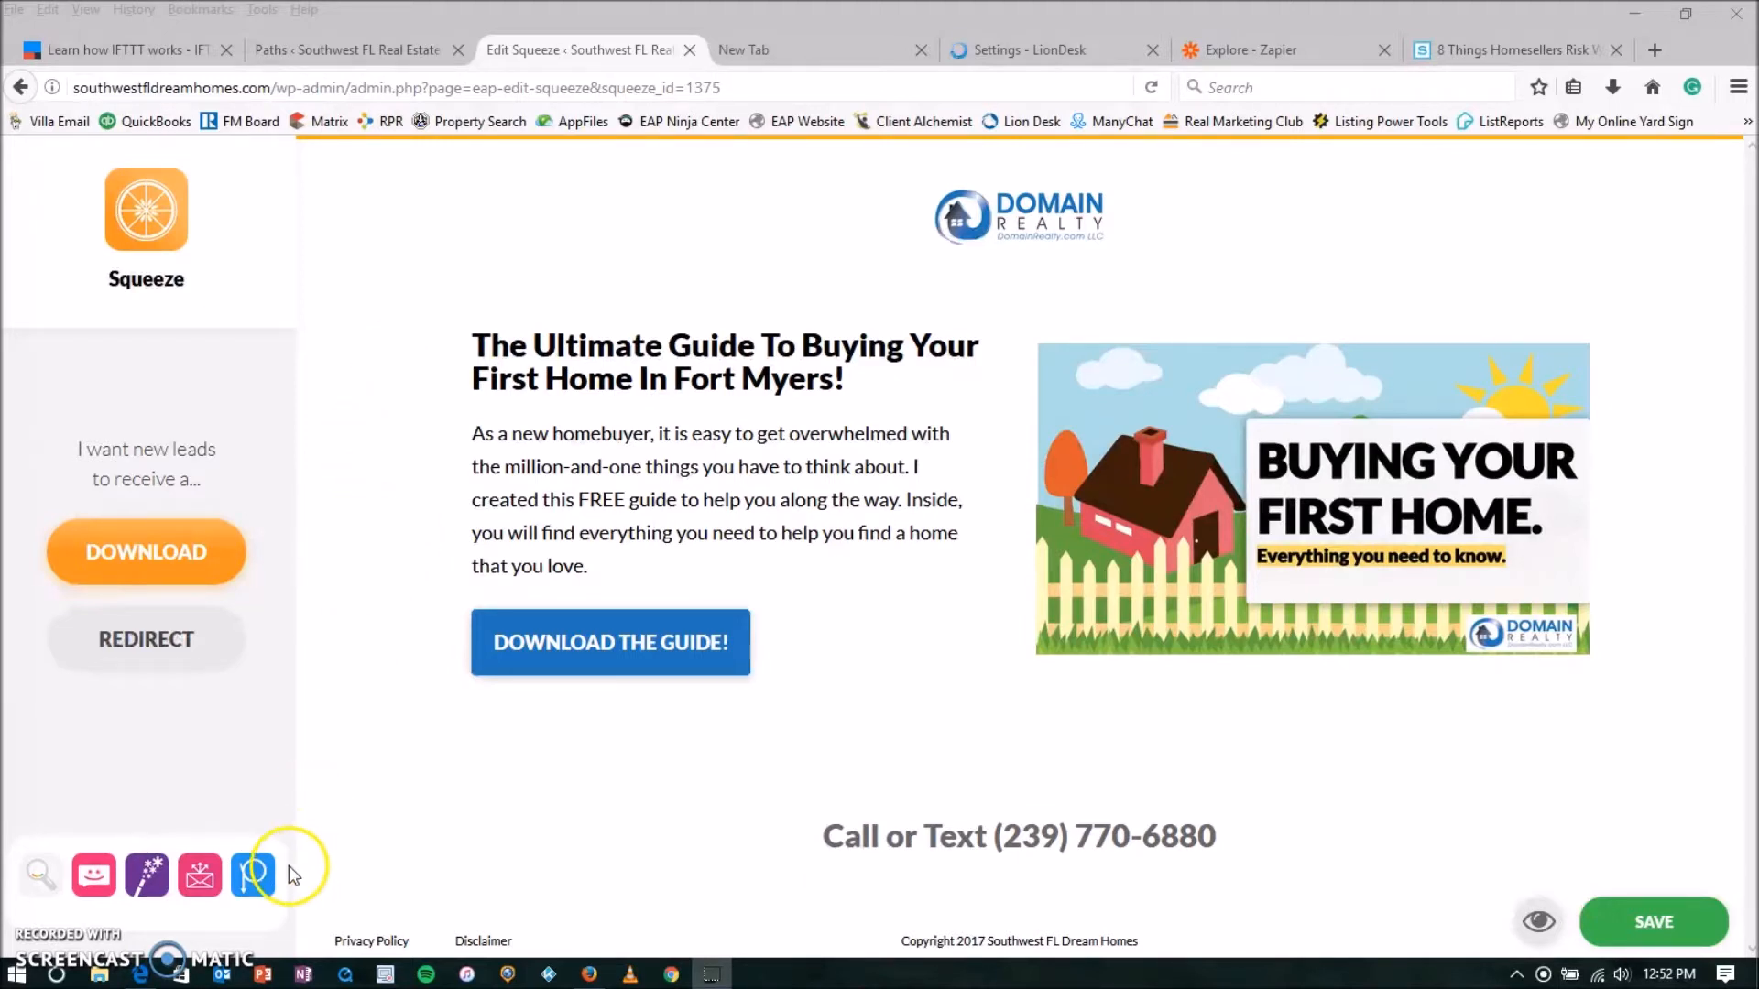
Check the paths available for the squeeze page, leaving none selected
left_click(249, 876)
left_click(916, 930)
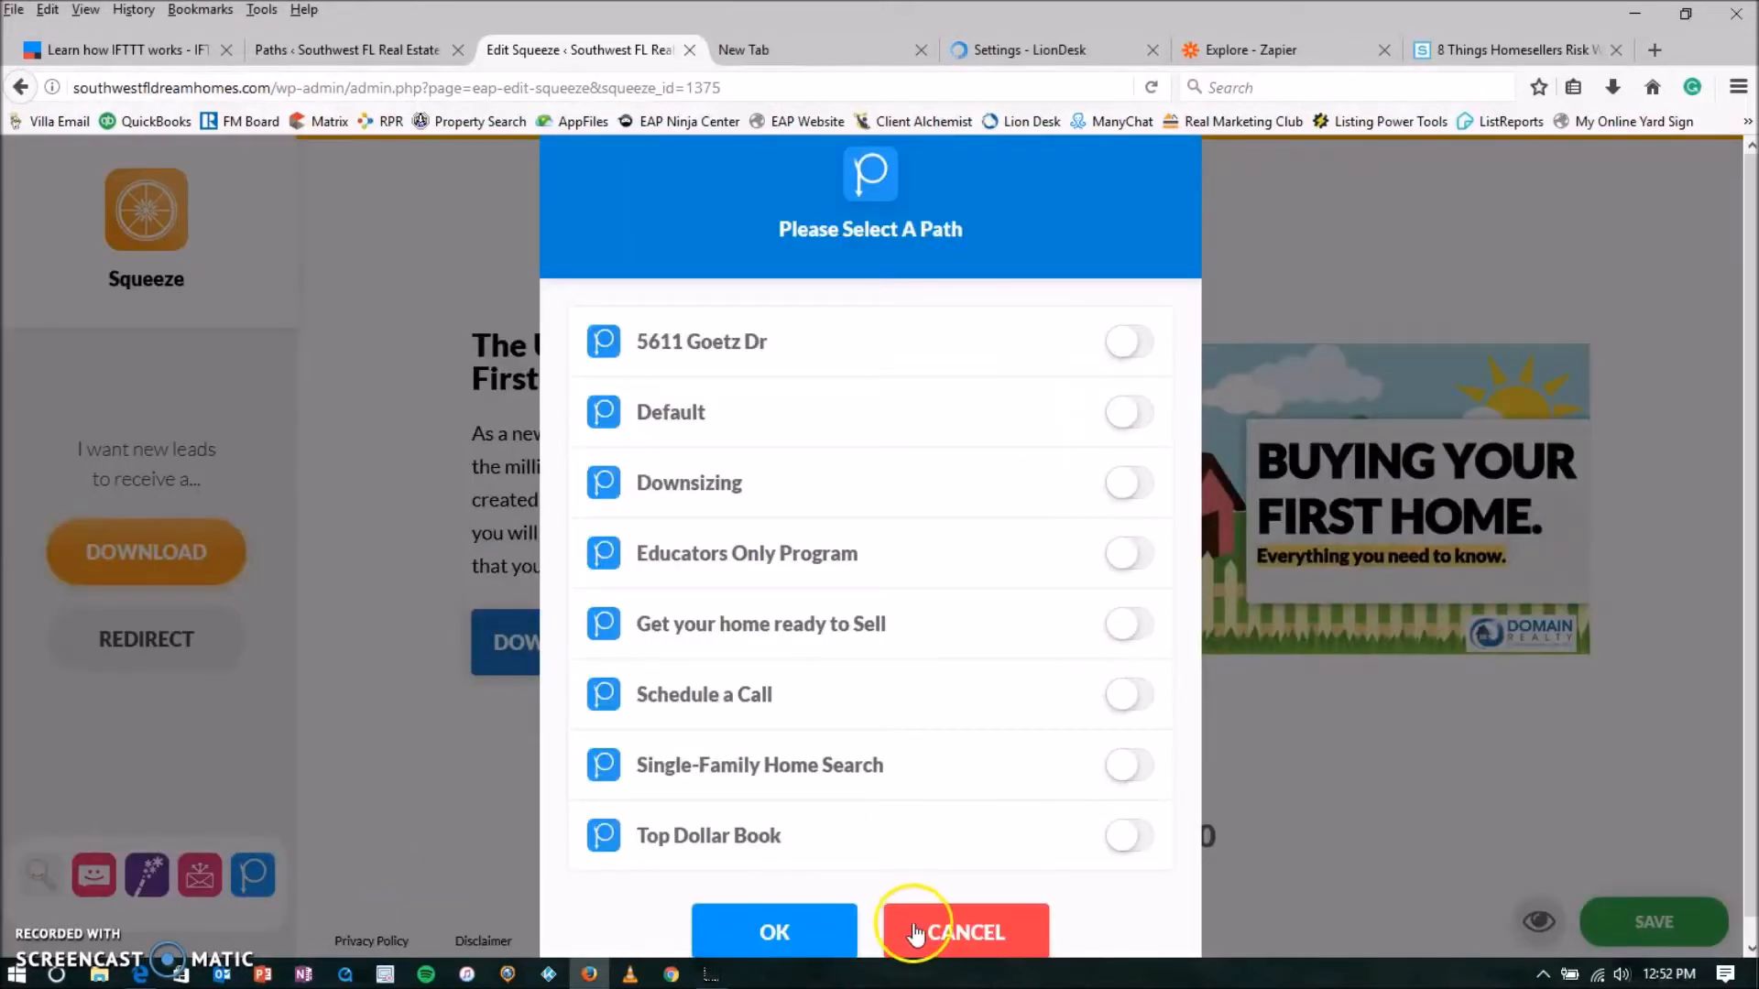
left_click(955, 932)
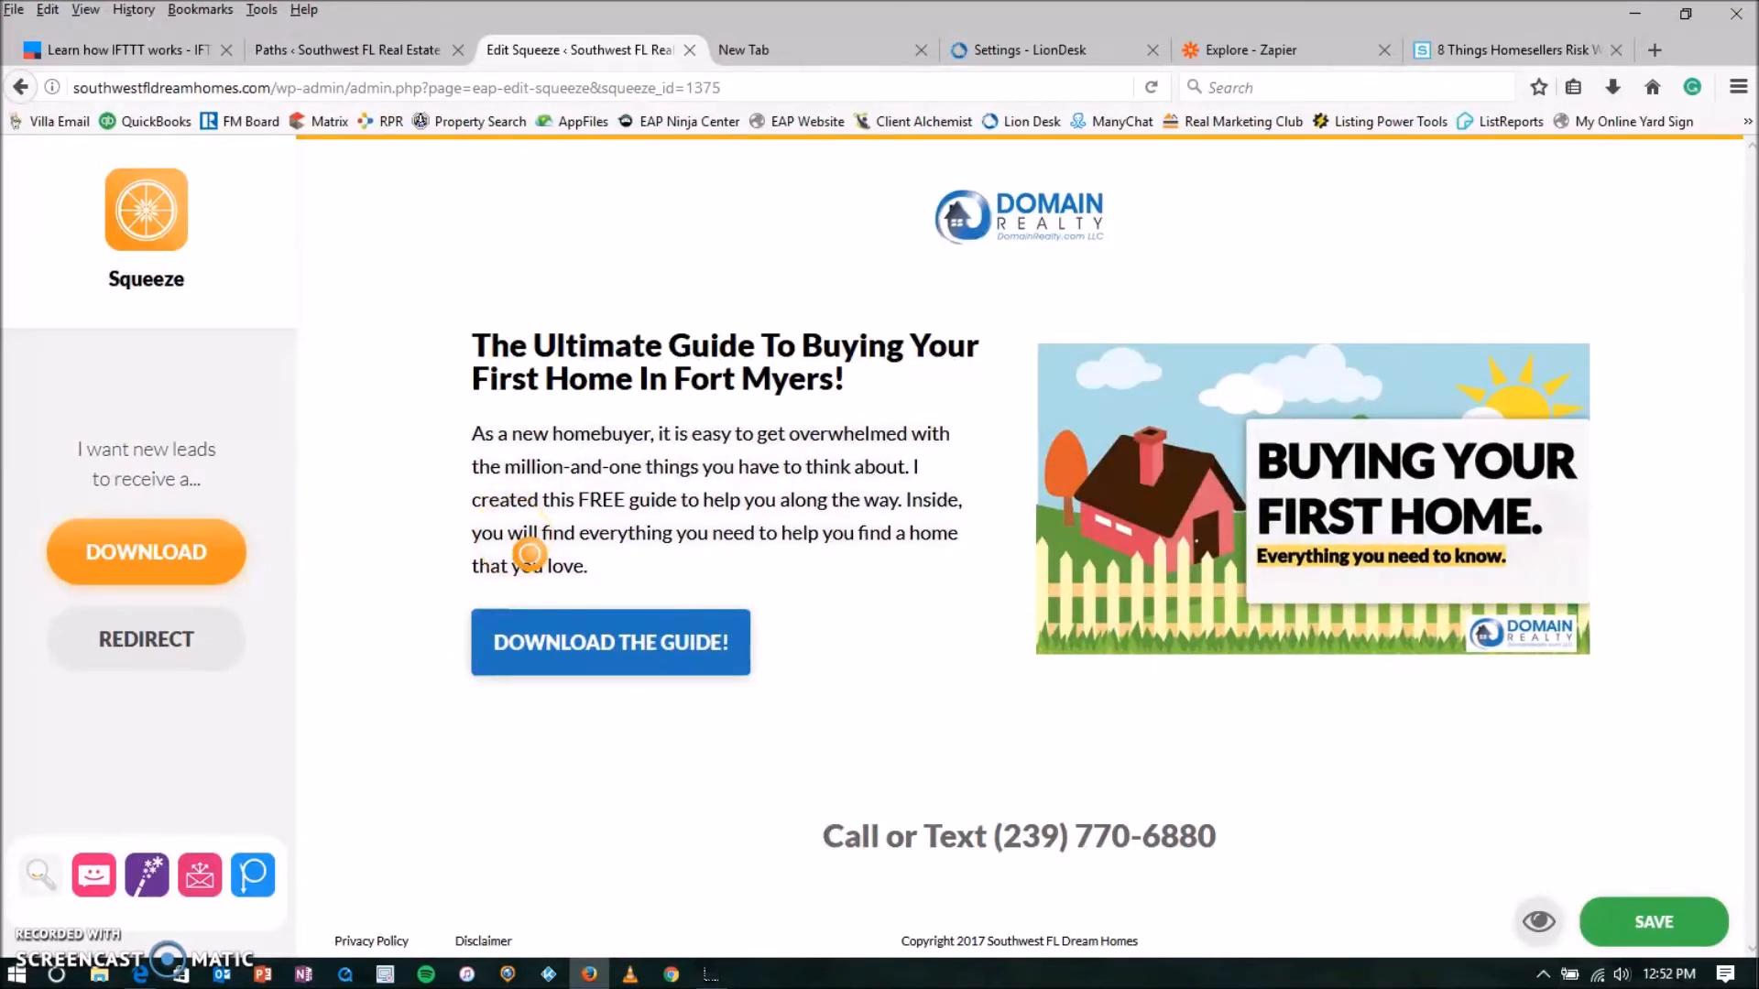
In the Paths app, name the new path "Buyers Guide" and send its leads to a Webhook
left_click(330, 50)
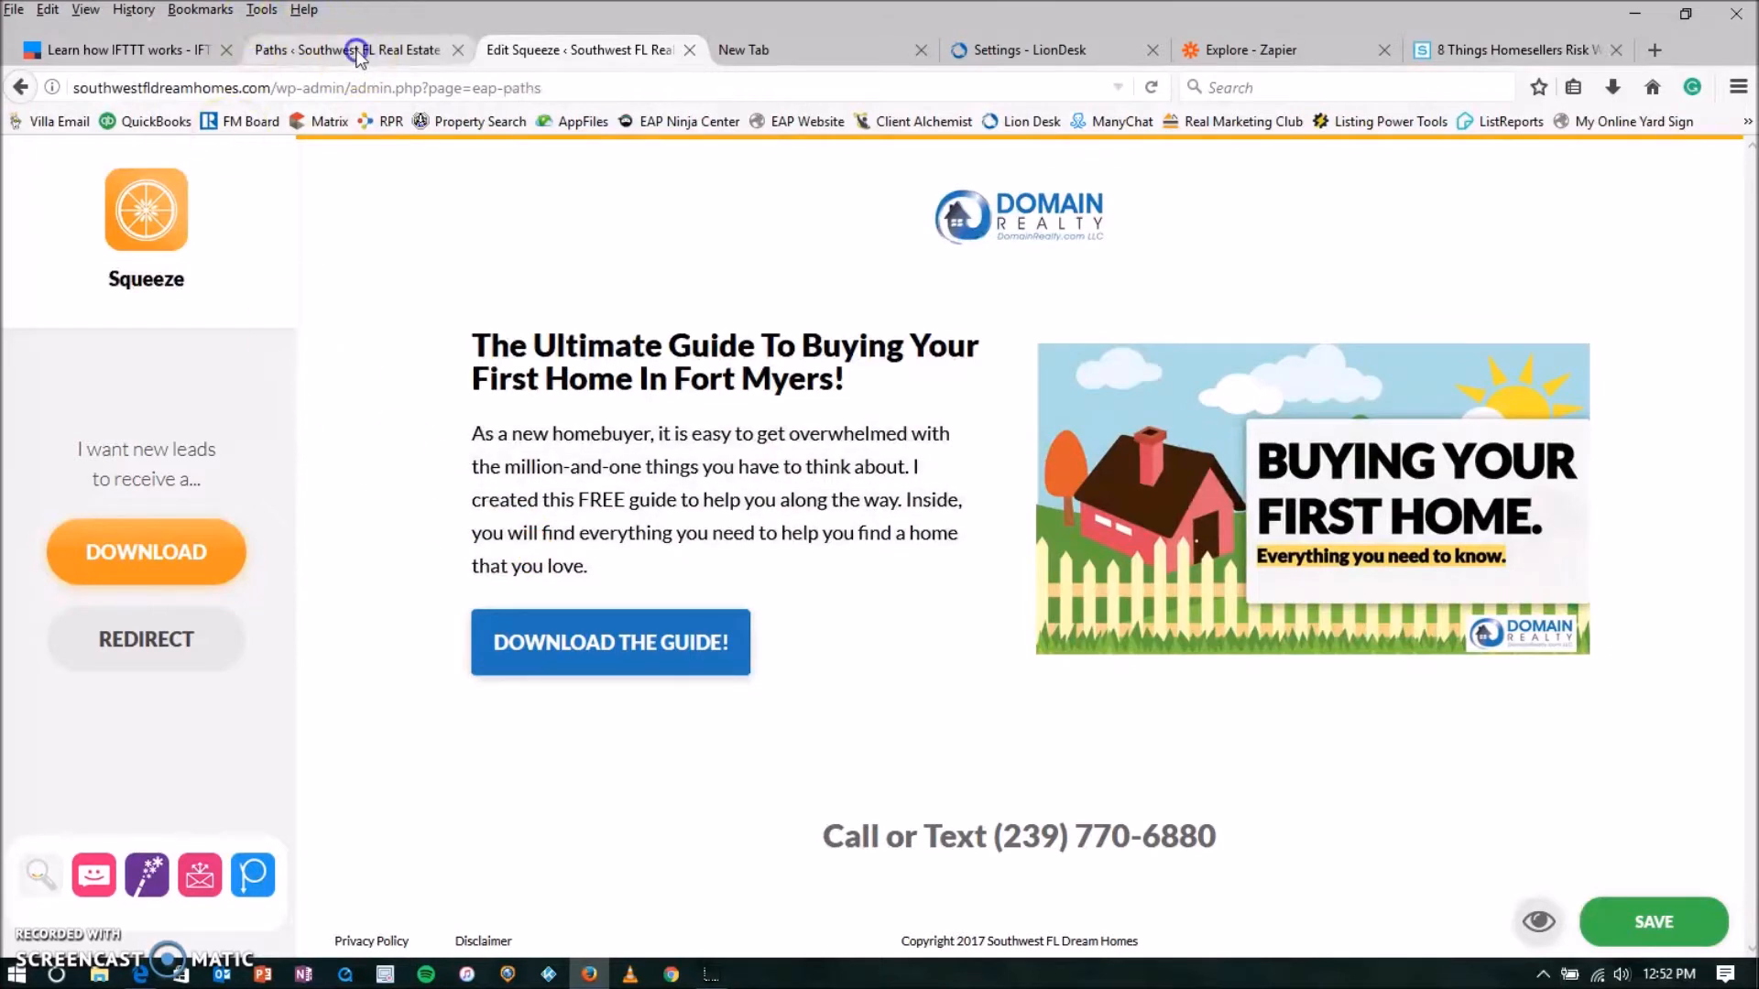
left_click(893, 317)
type("Buyers G")
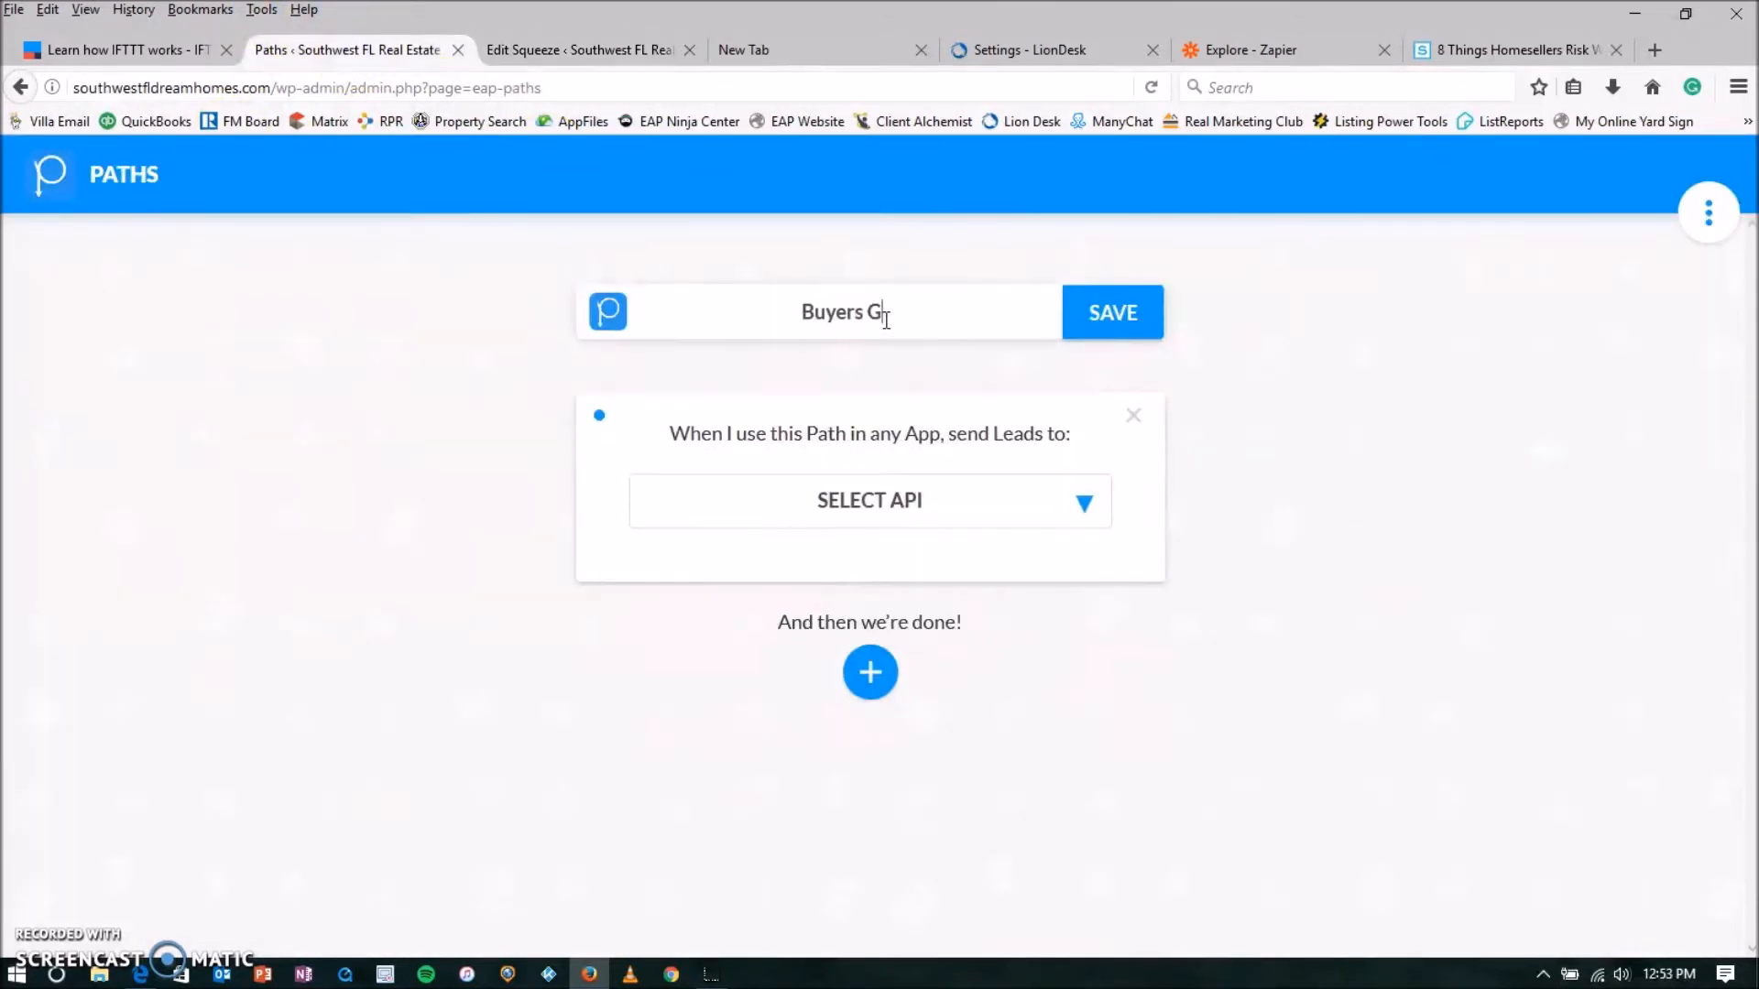
type("uide")
left_click(1082, 504)
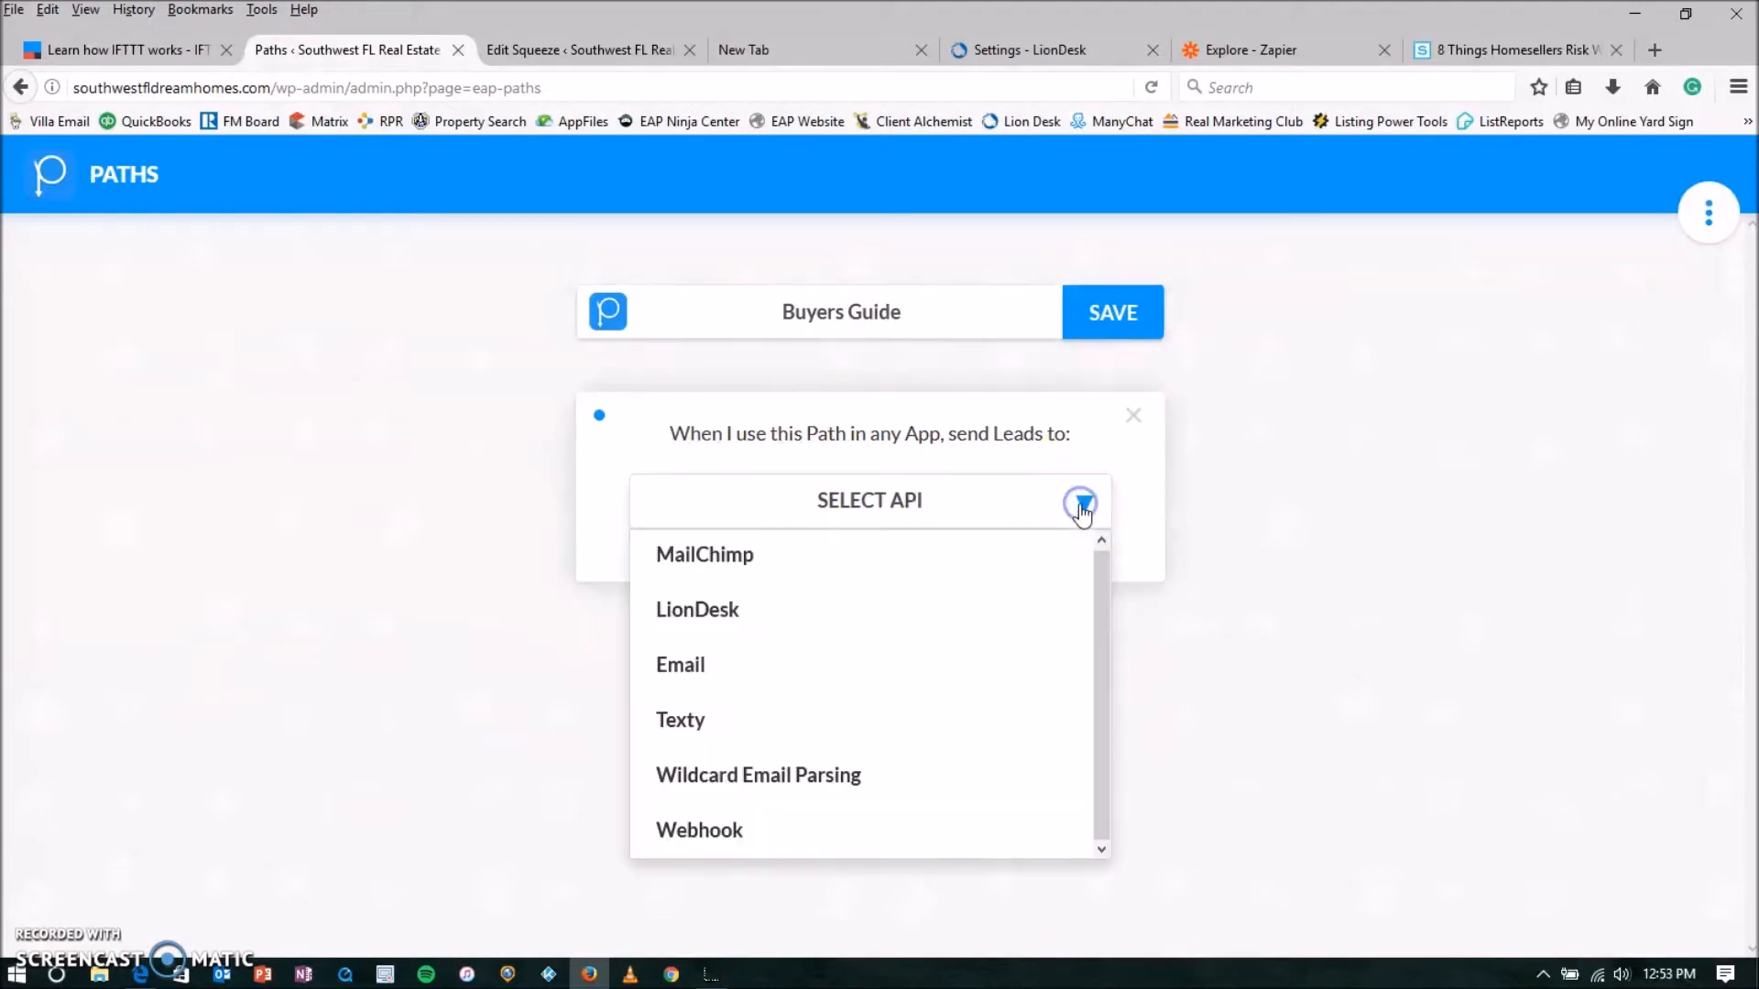
left_click(712, 839)
left_click(705, 632)
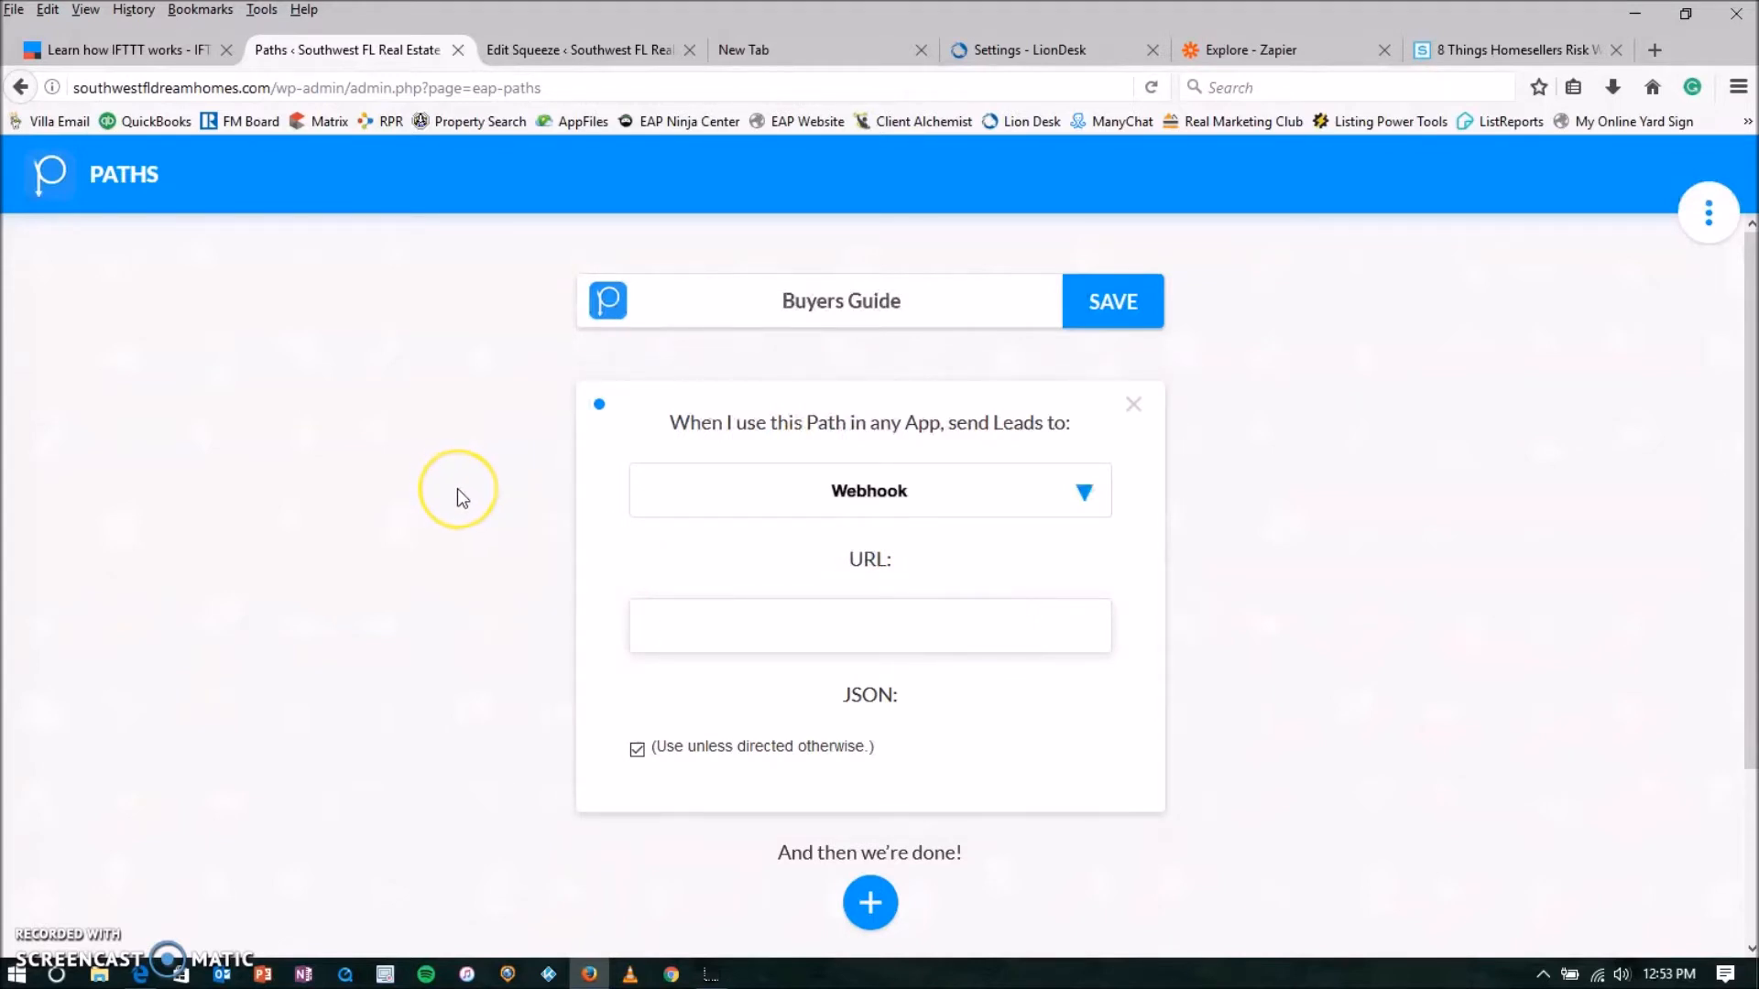
Switch to Zapier and start connecting a new LionDesk CRM account under the connected accounts
left_click(1327, 55)
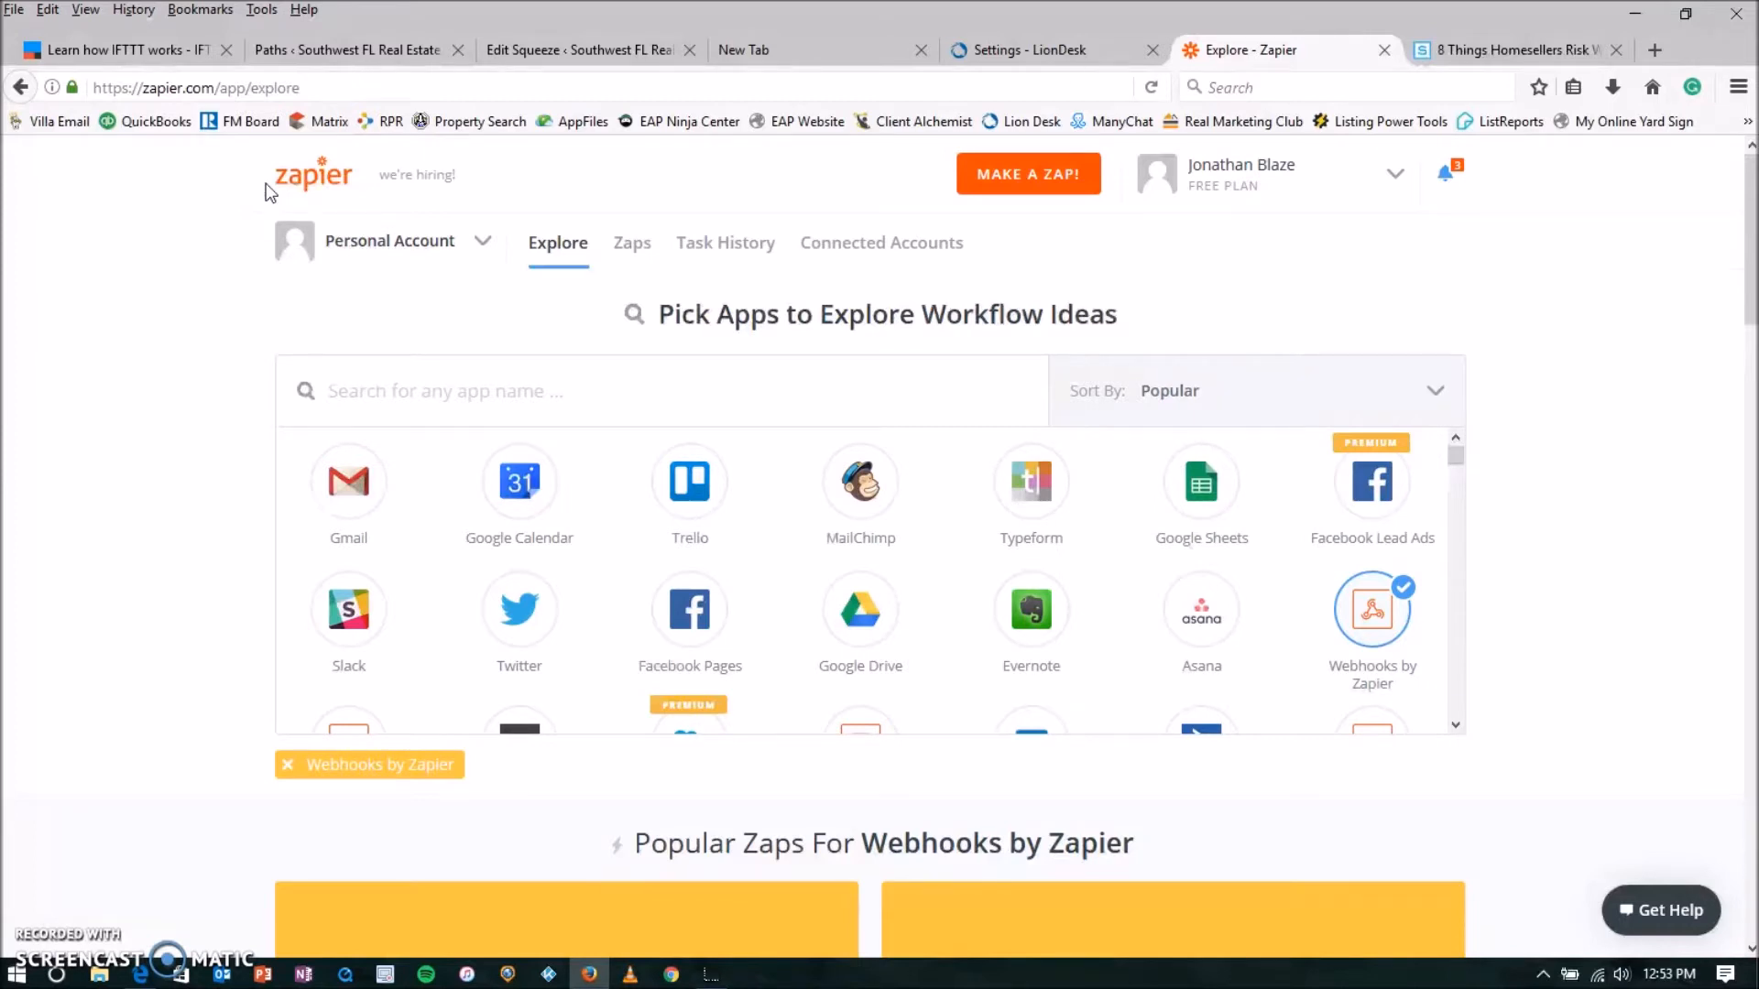
left_click(267, 173)
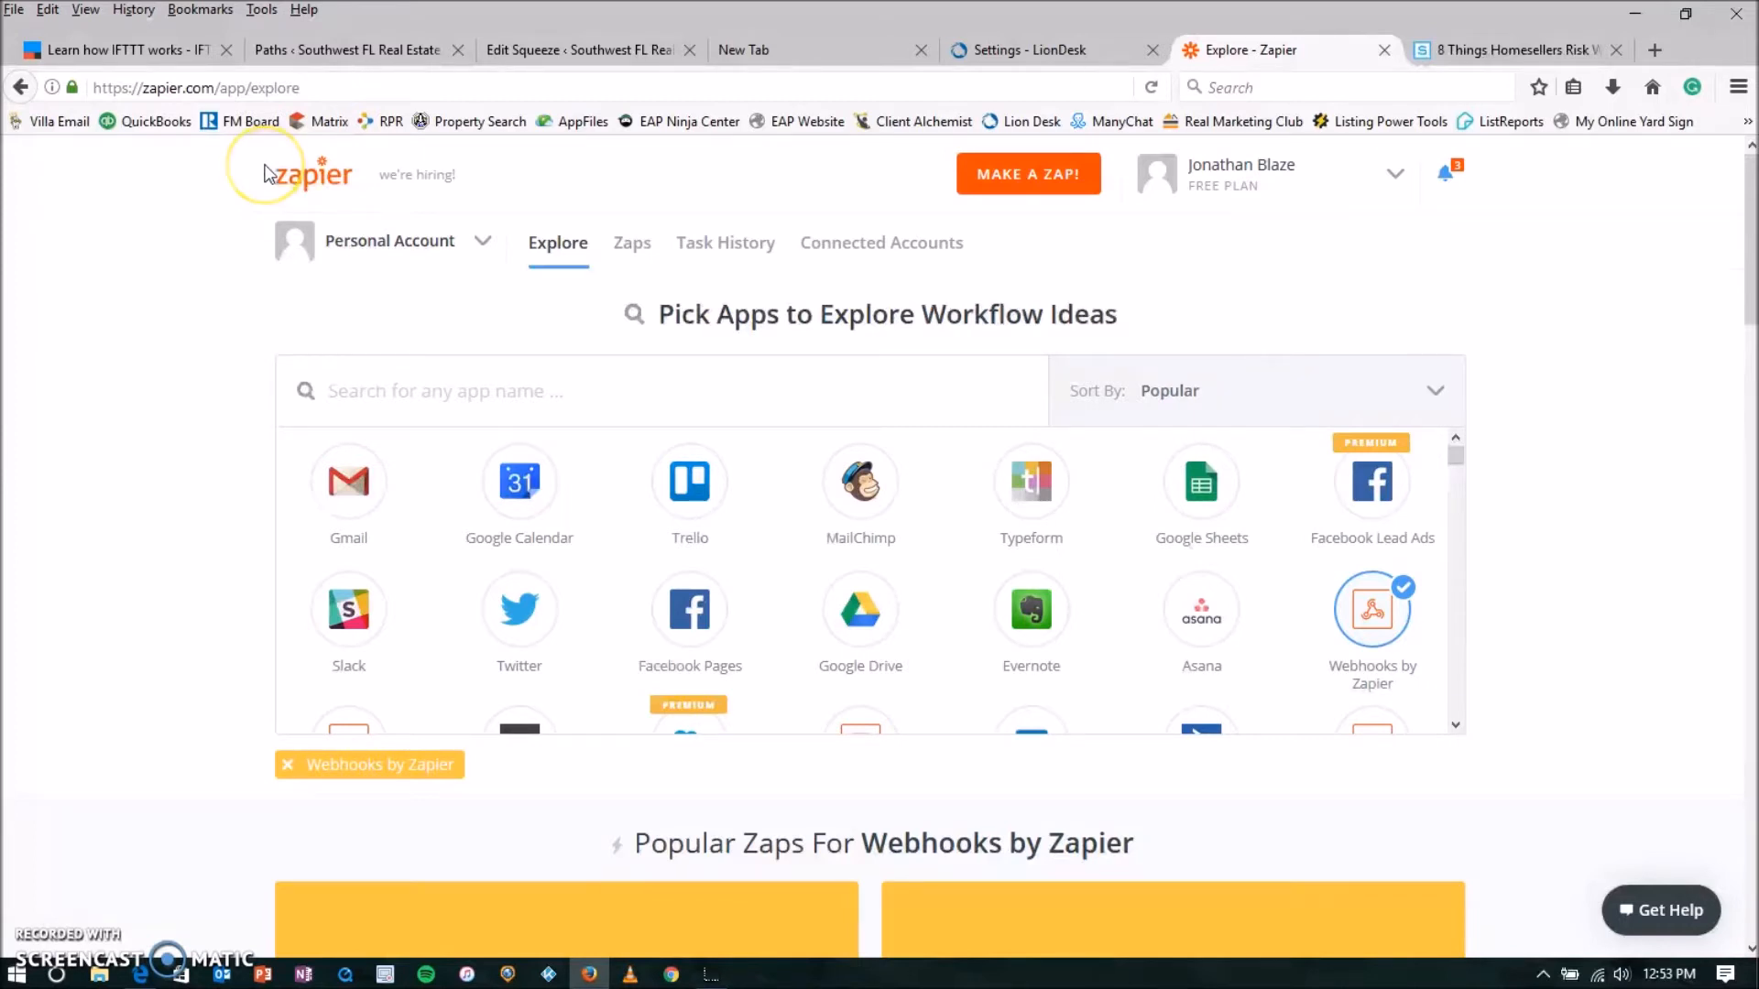
left_click(882, 245)
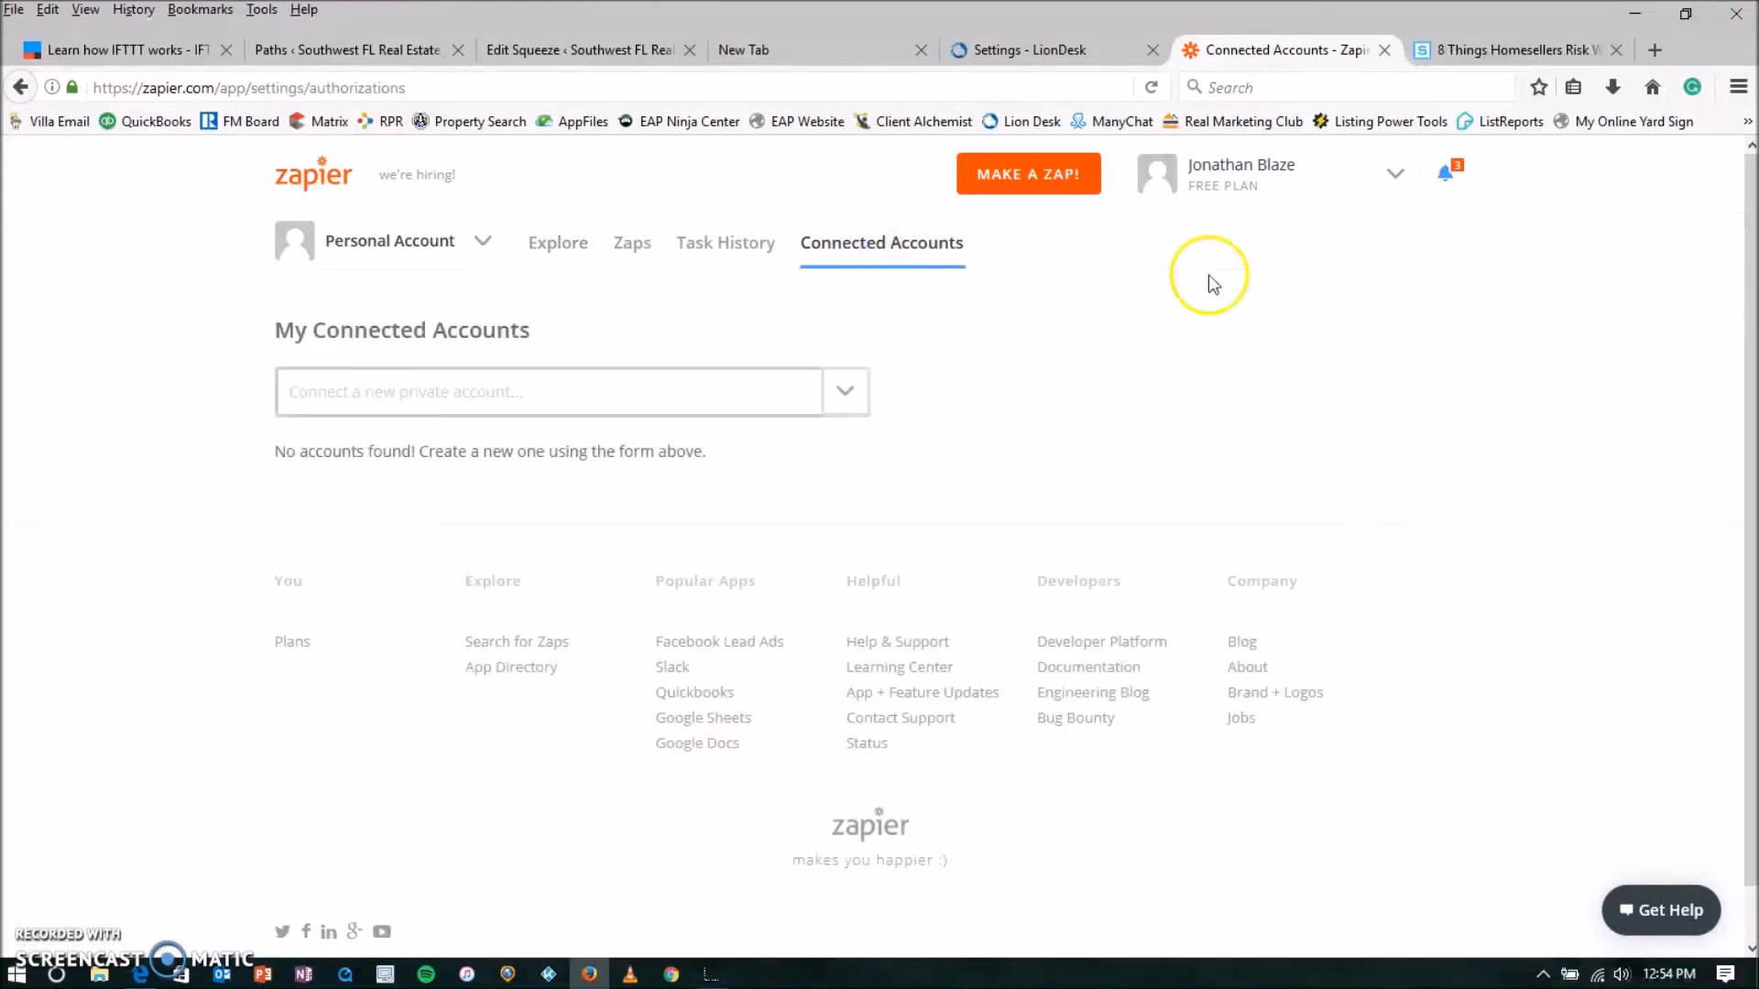
left_click(730, 396)
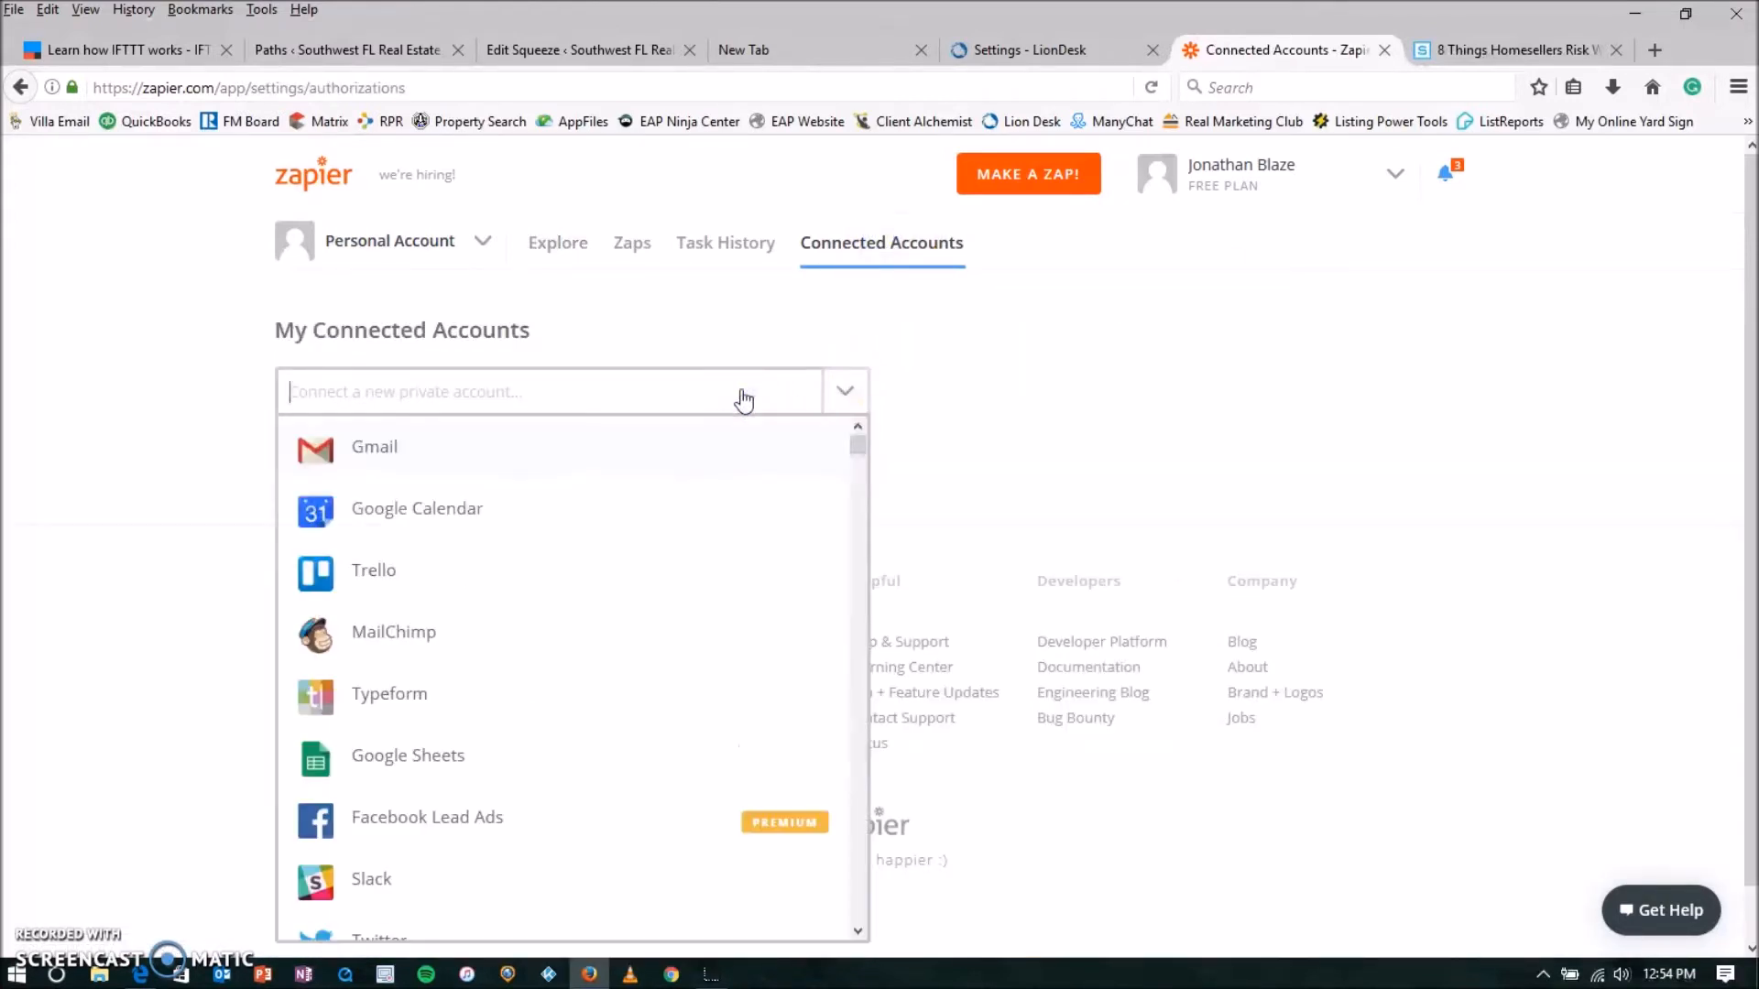
type("lion")
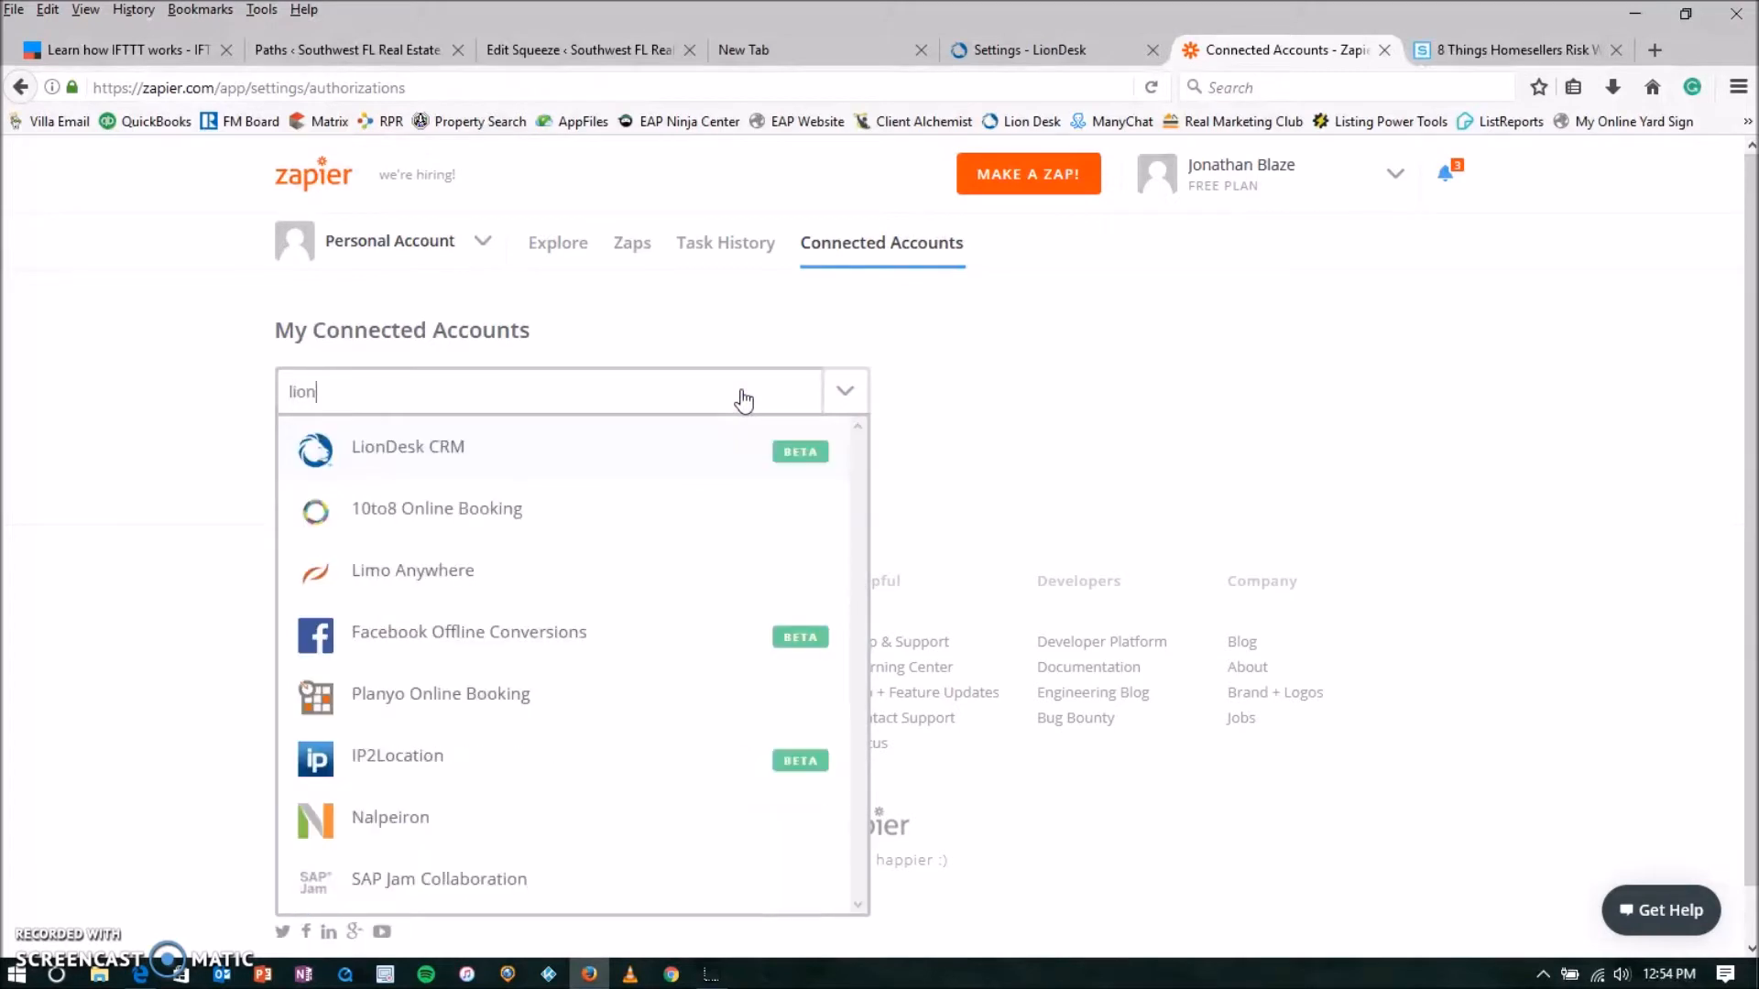
left_click(434, 455)
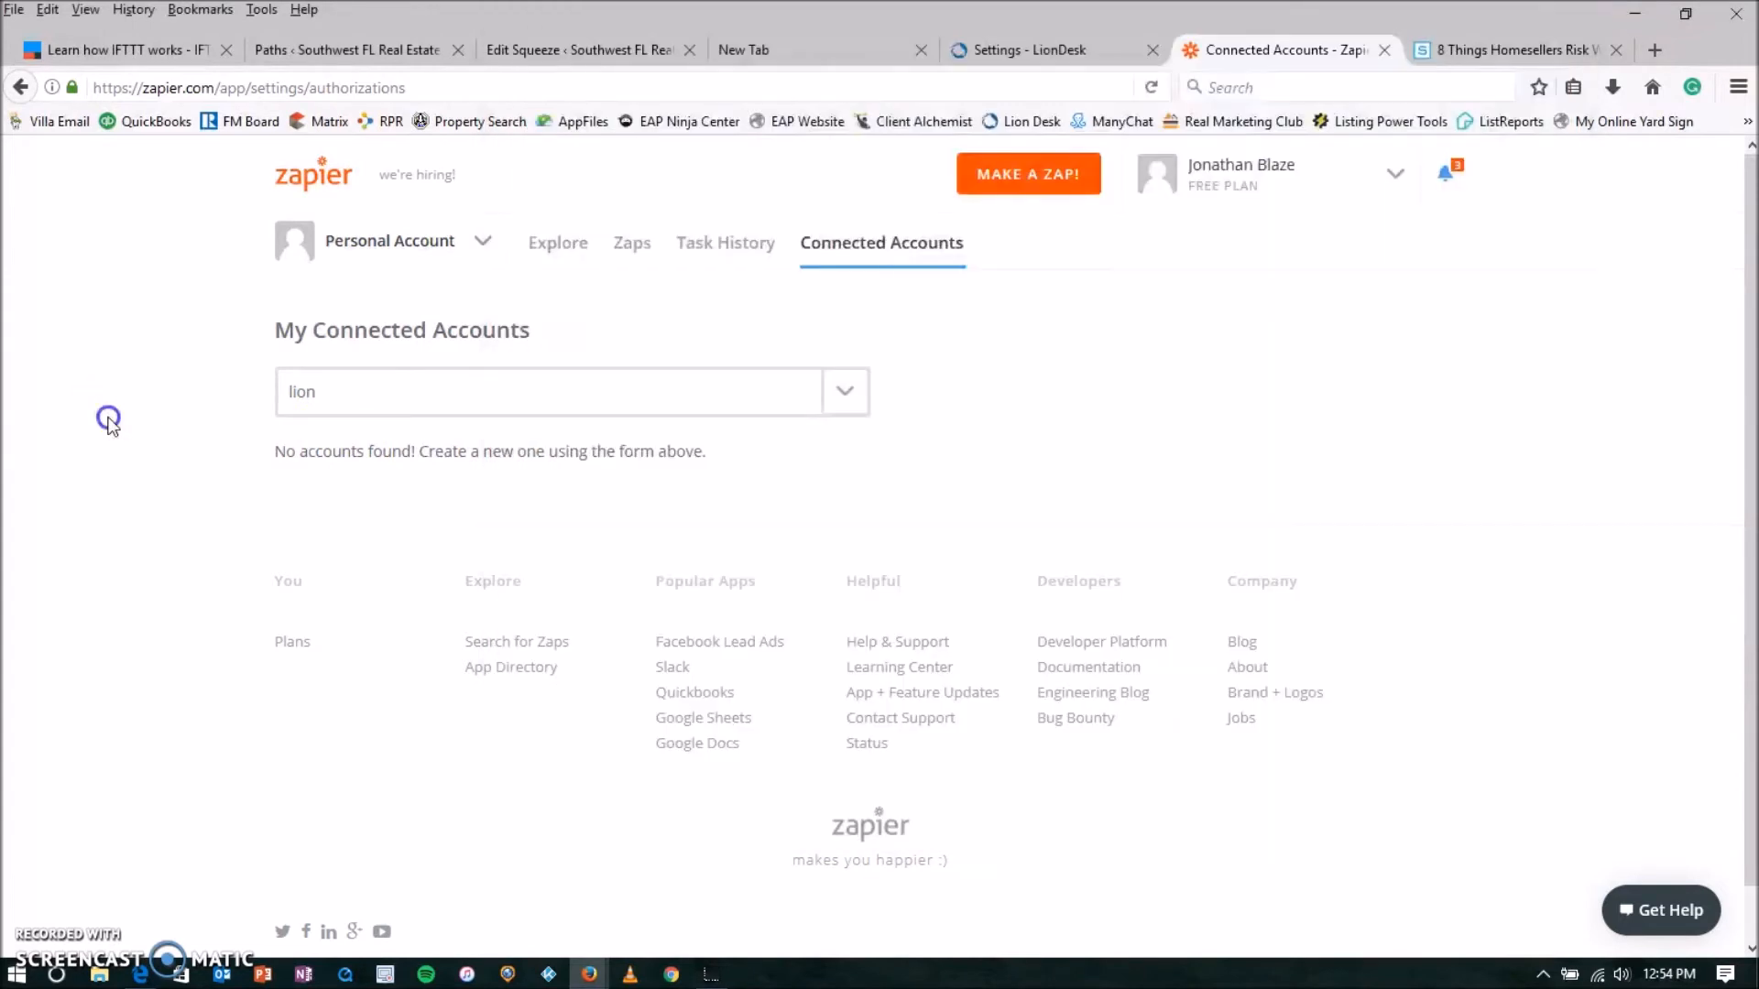
In LionDesk's third-party integration settings, enable Zapier and copy its generated API key
left_click(1053, 47)
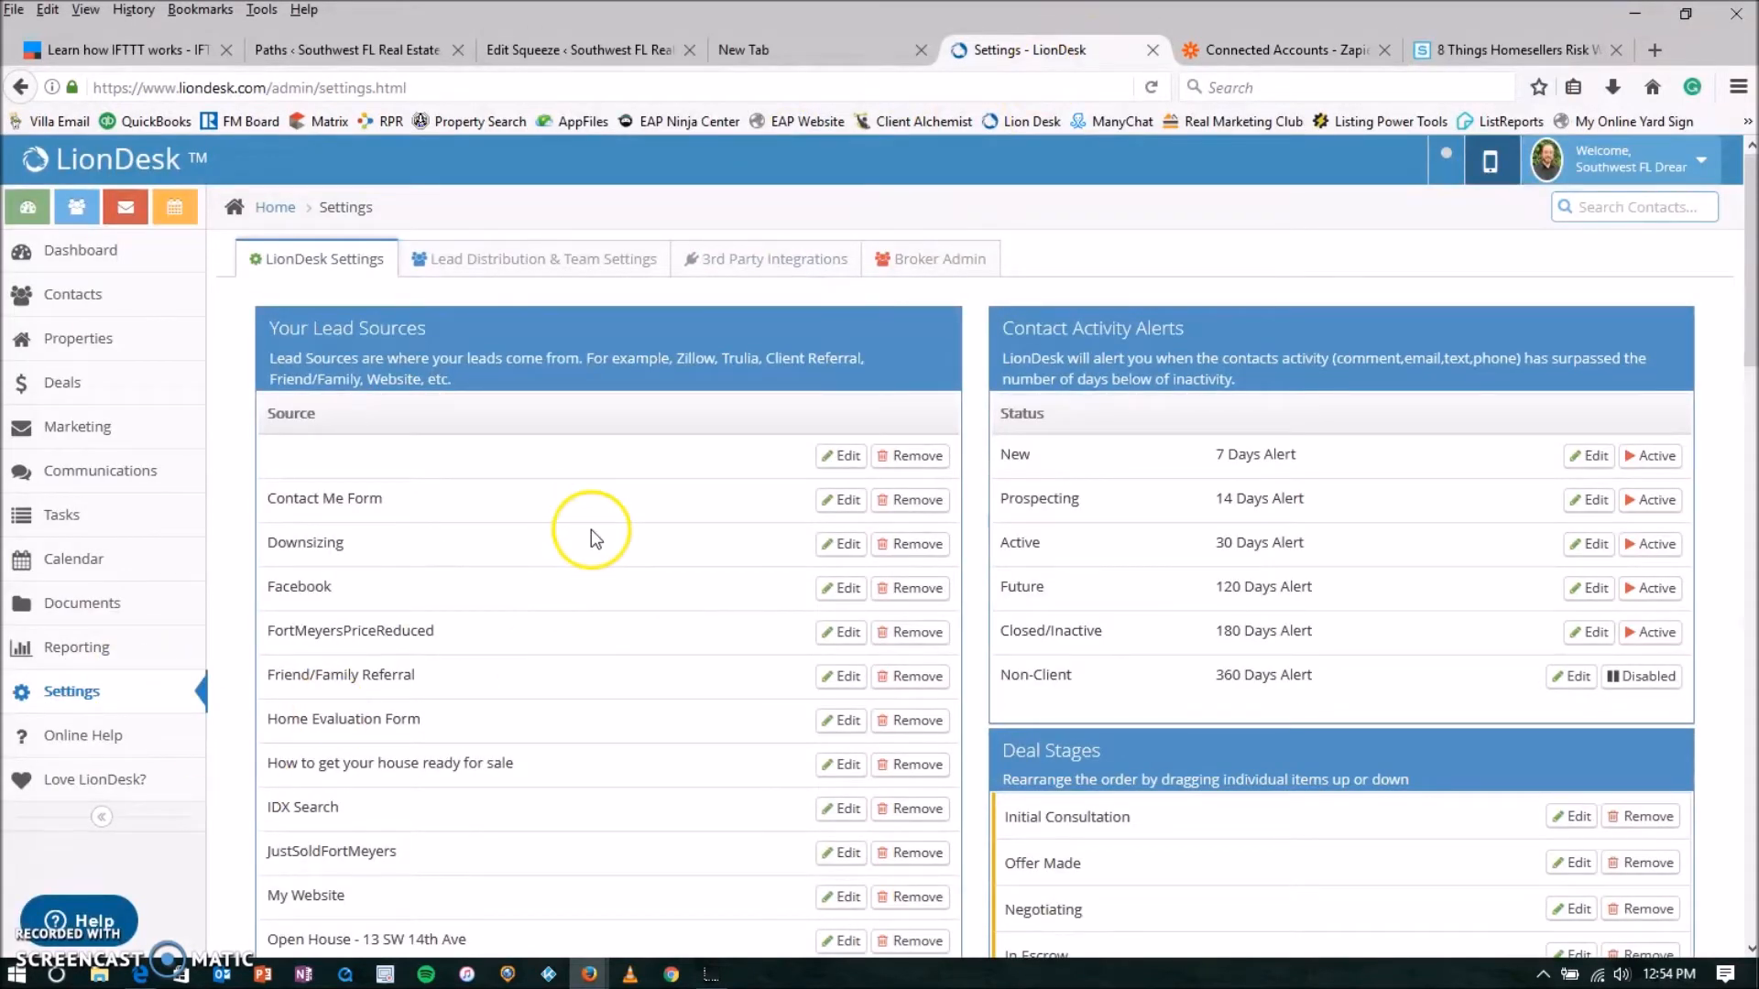
left_click(776, 266)
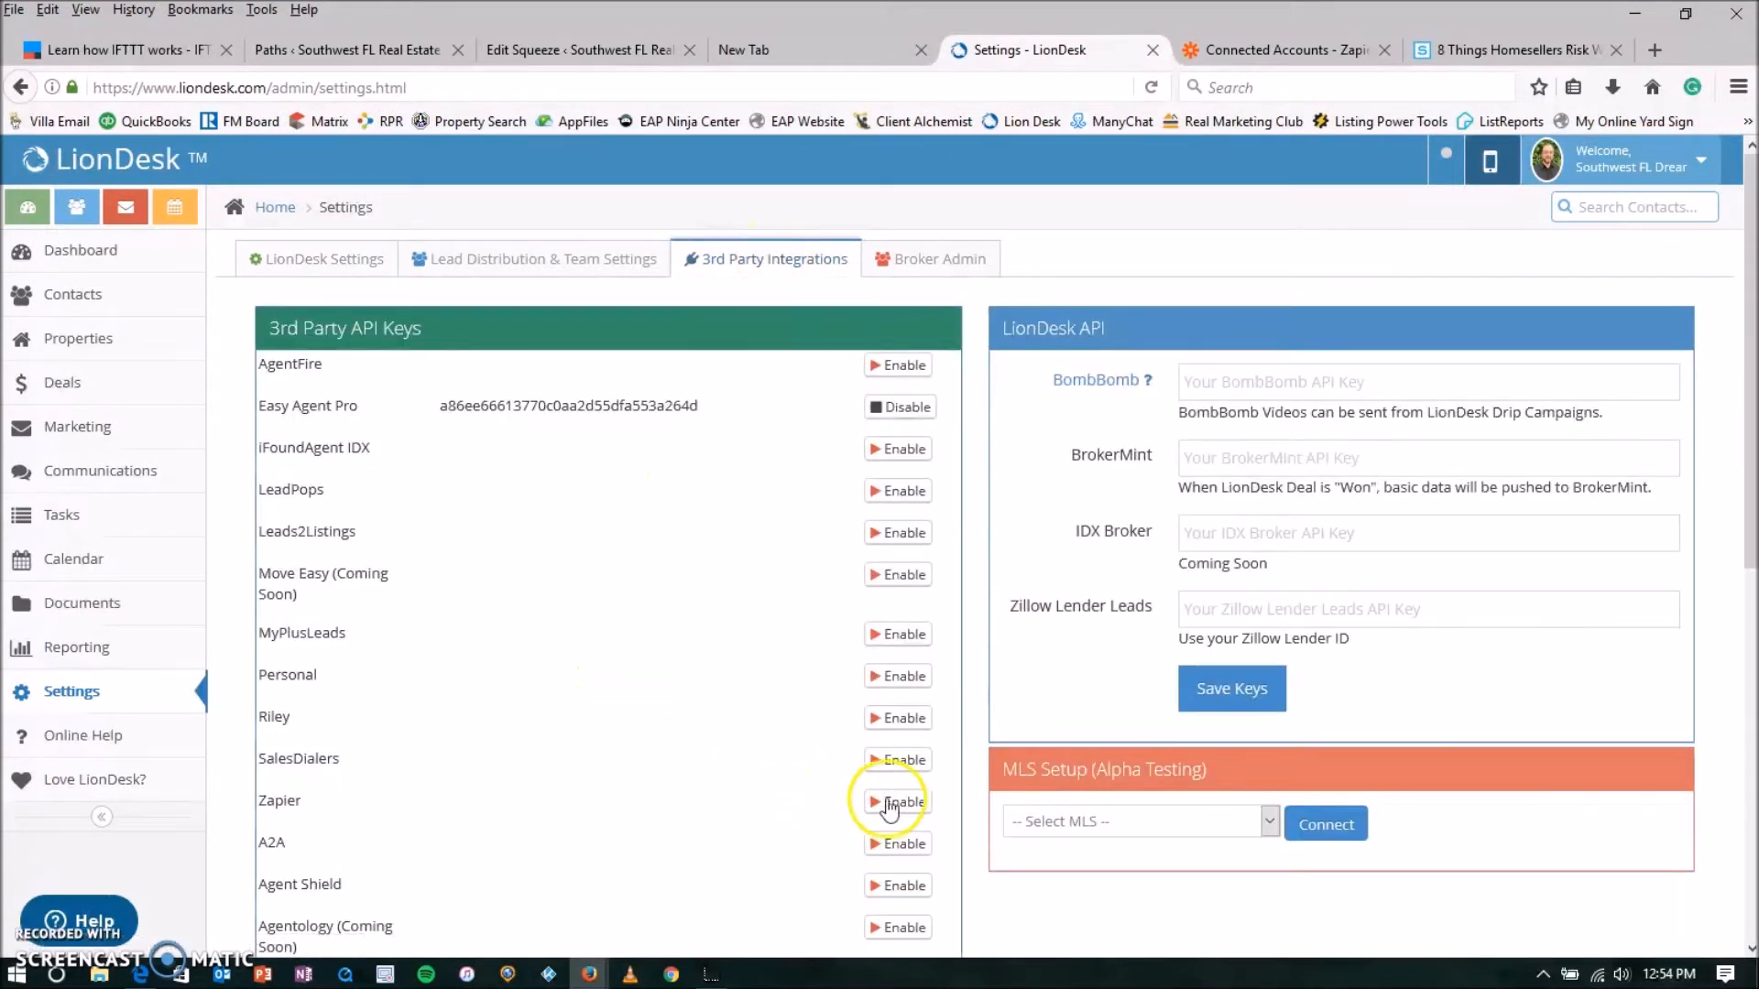
left_click(896, 803)
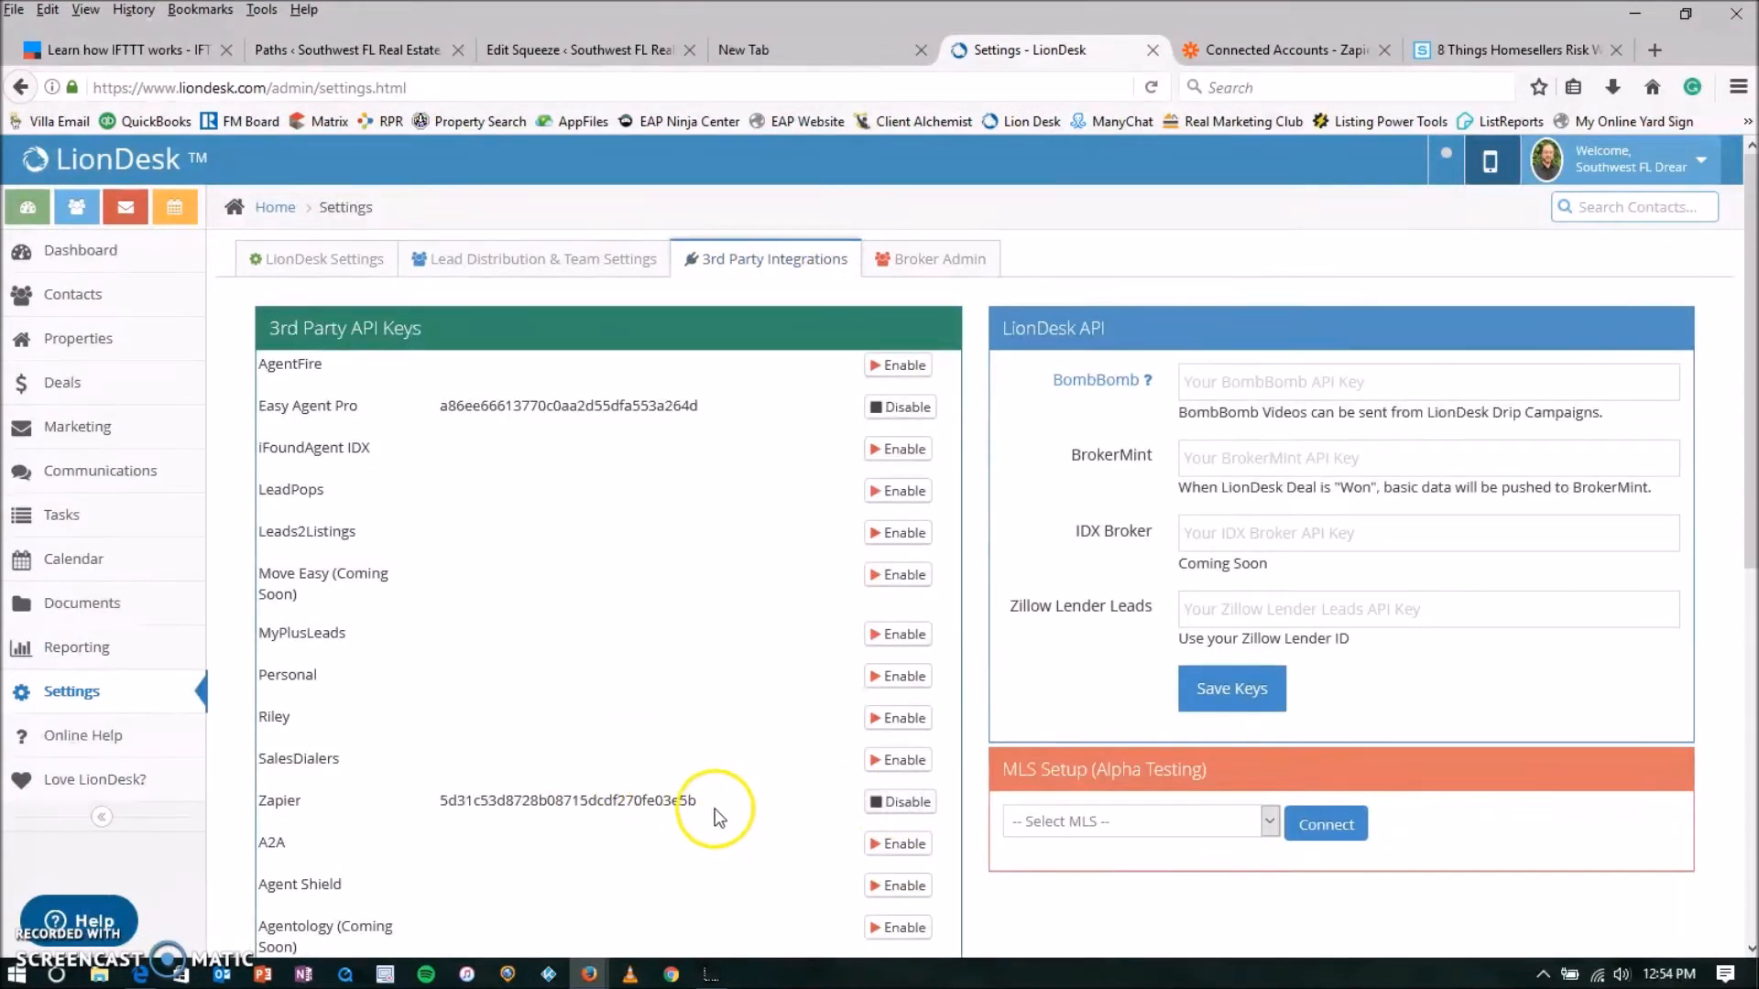
left_click_drag(696, 802, 445, 806)
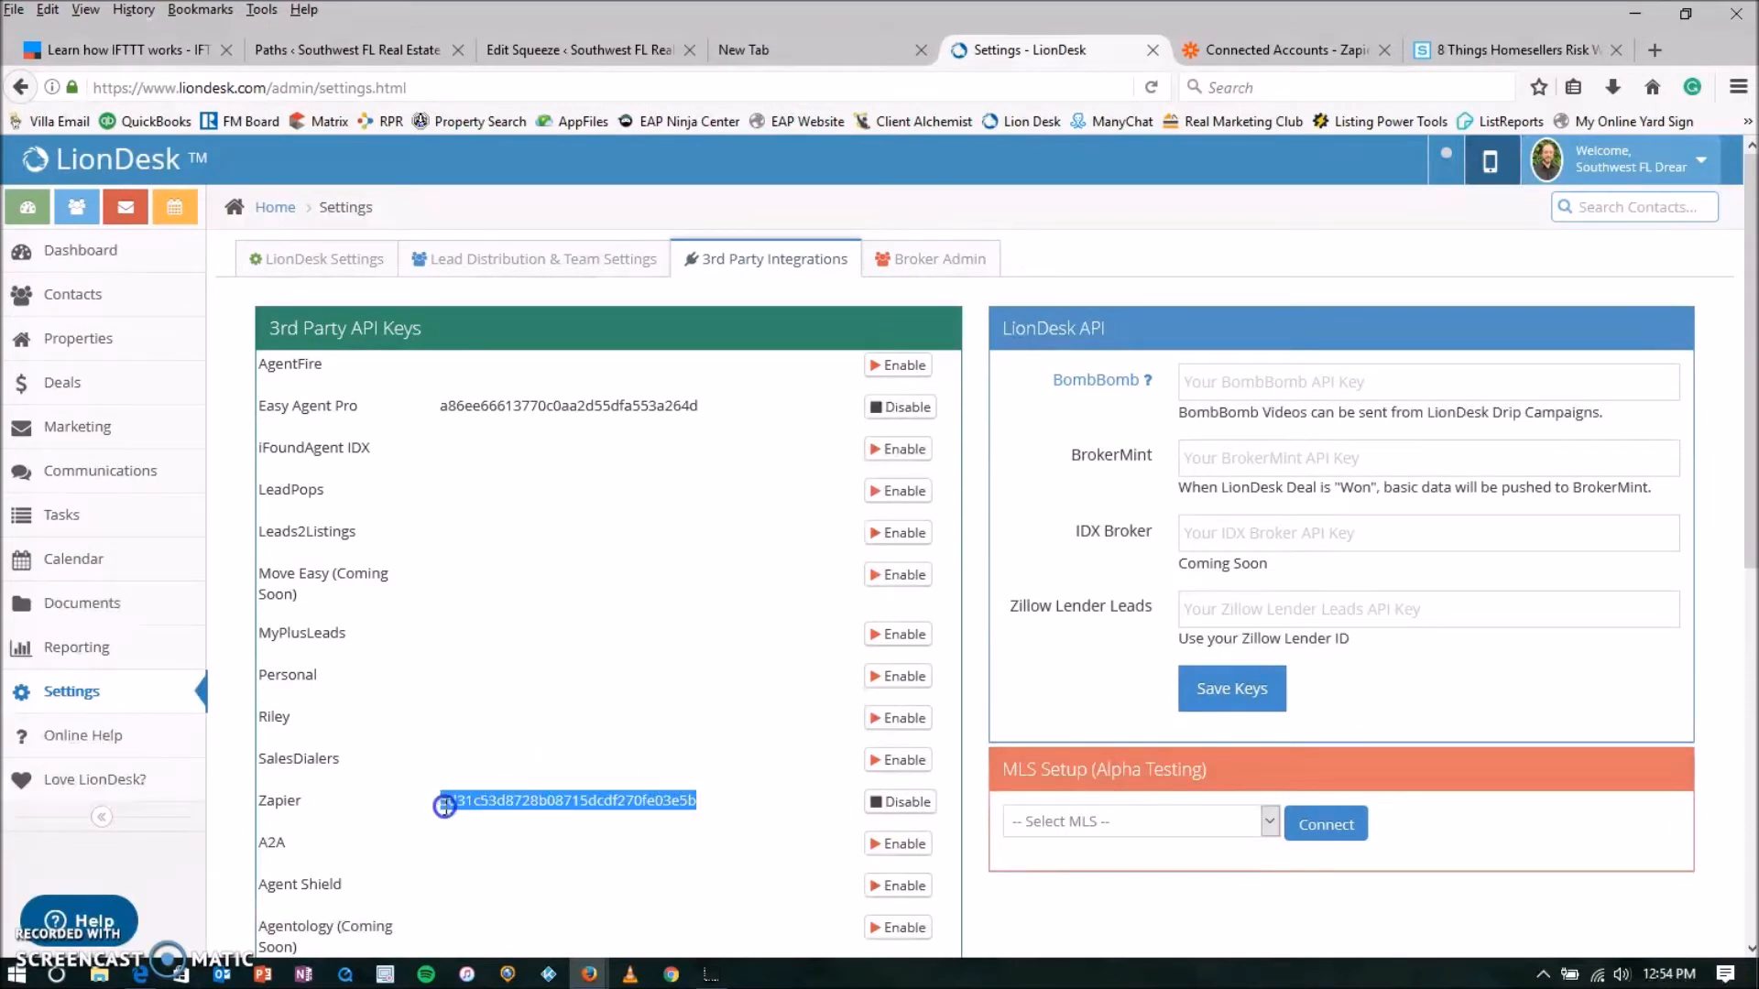
right_click(445, 806)
left_click(508, 822)
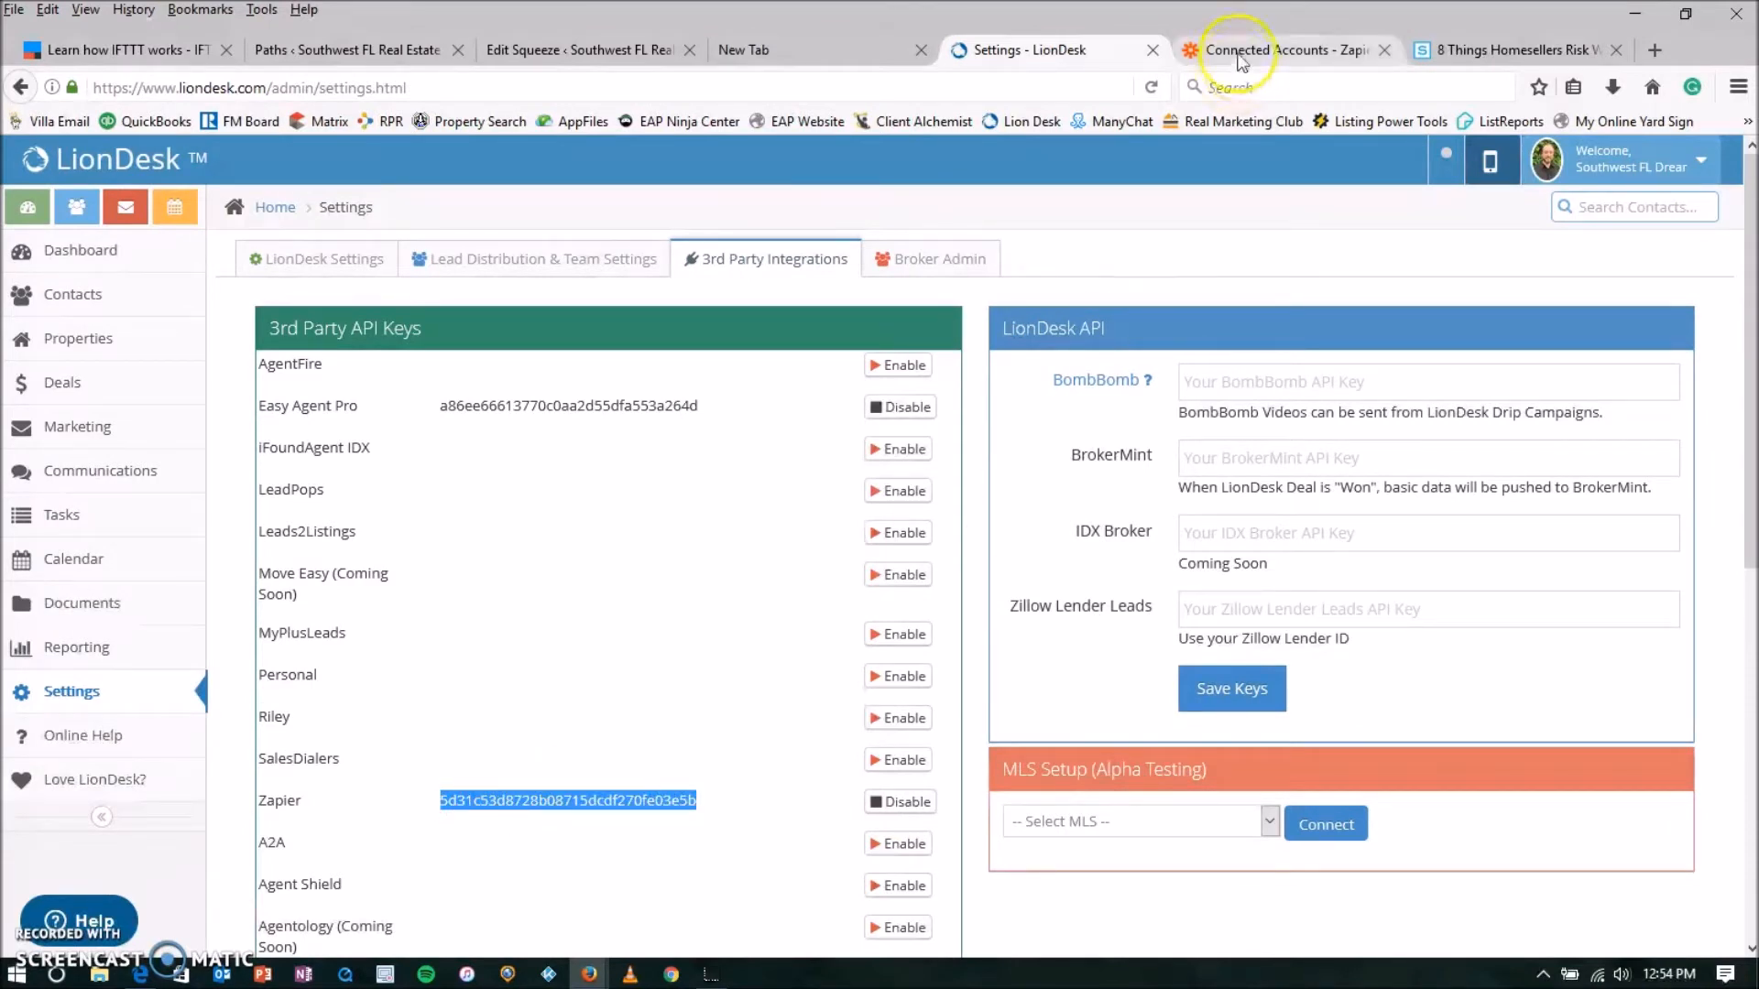
mouse_move(589, 971)
left_click(701, 893)
left_click(967, 447)
key("ctrl+v")
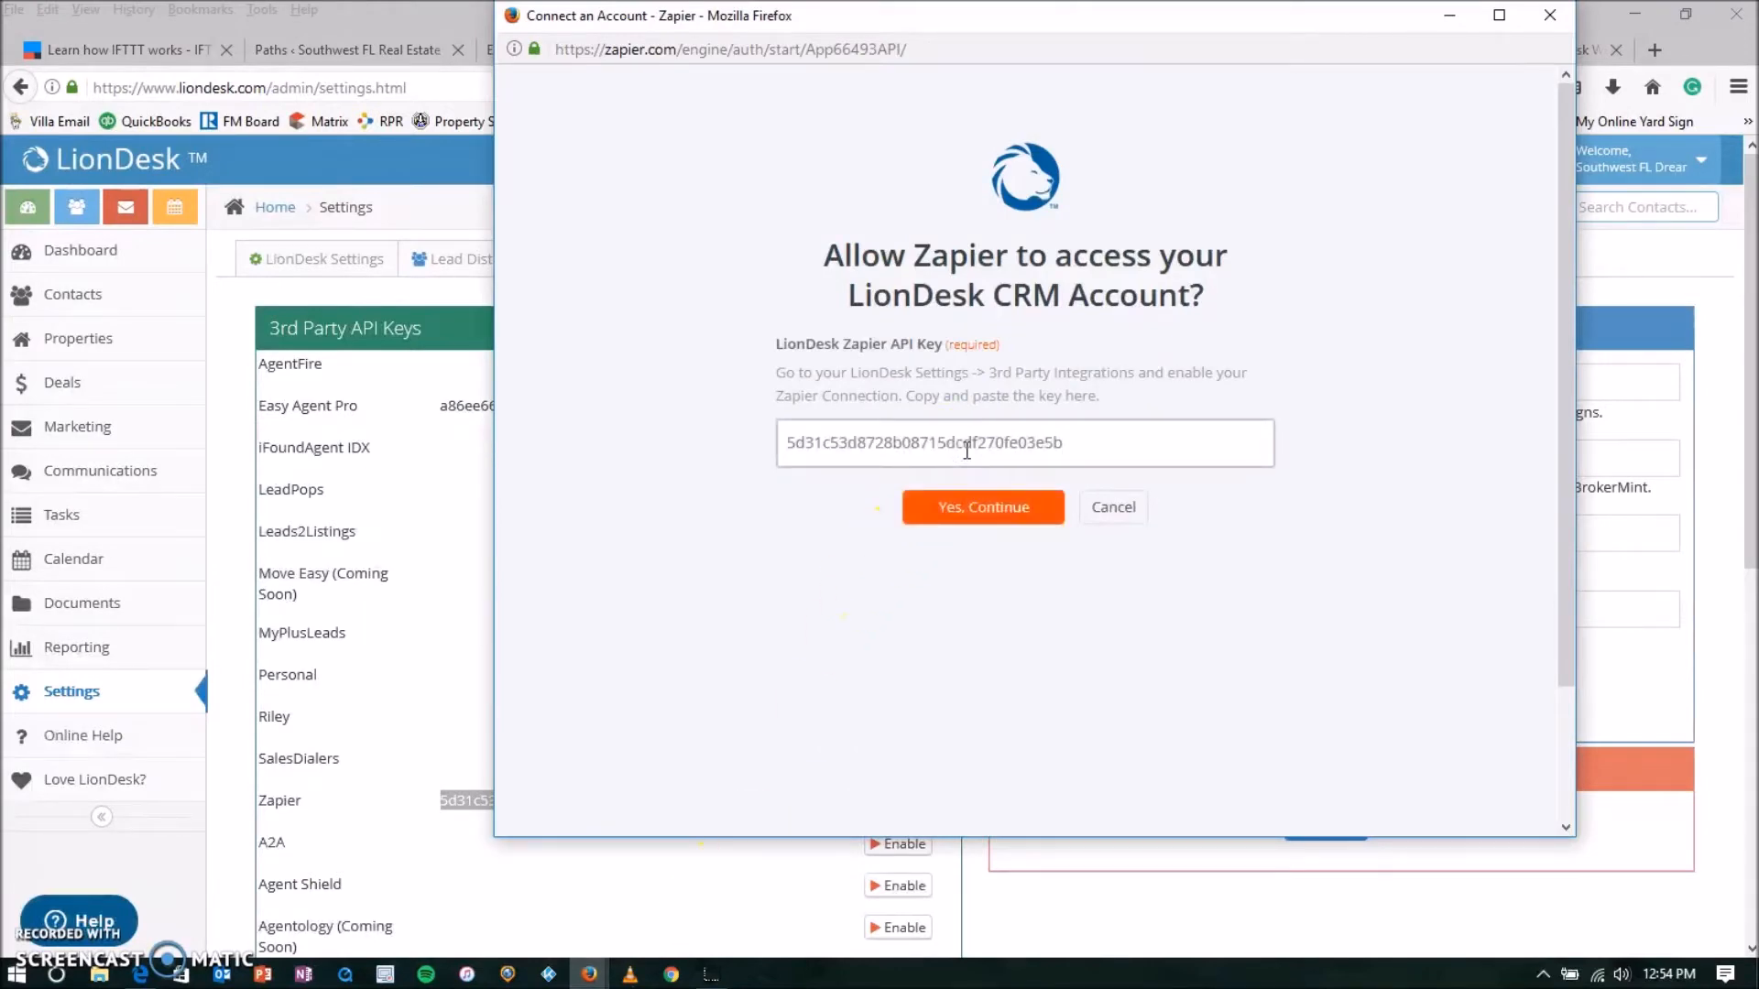
left_click(976, 508)
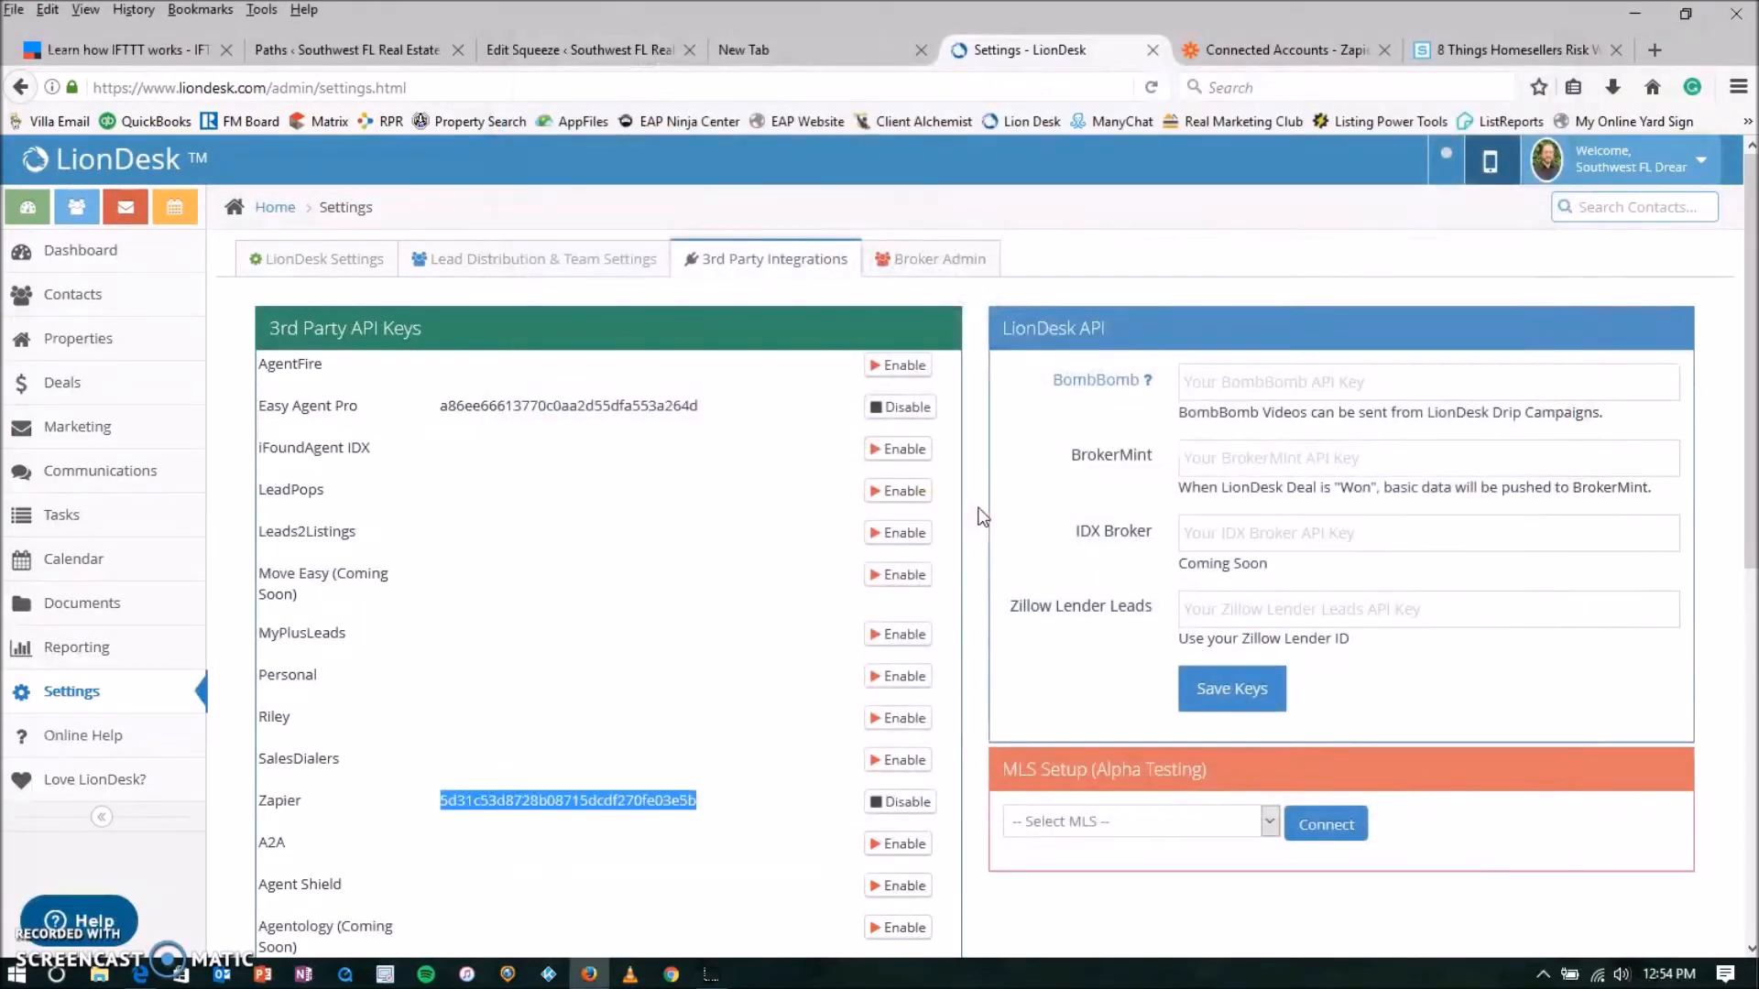
Back in Zapier, make a new zap with Webhooks as the trigger app and Catch Hook as its trigger
left_click(1274, 51)
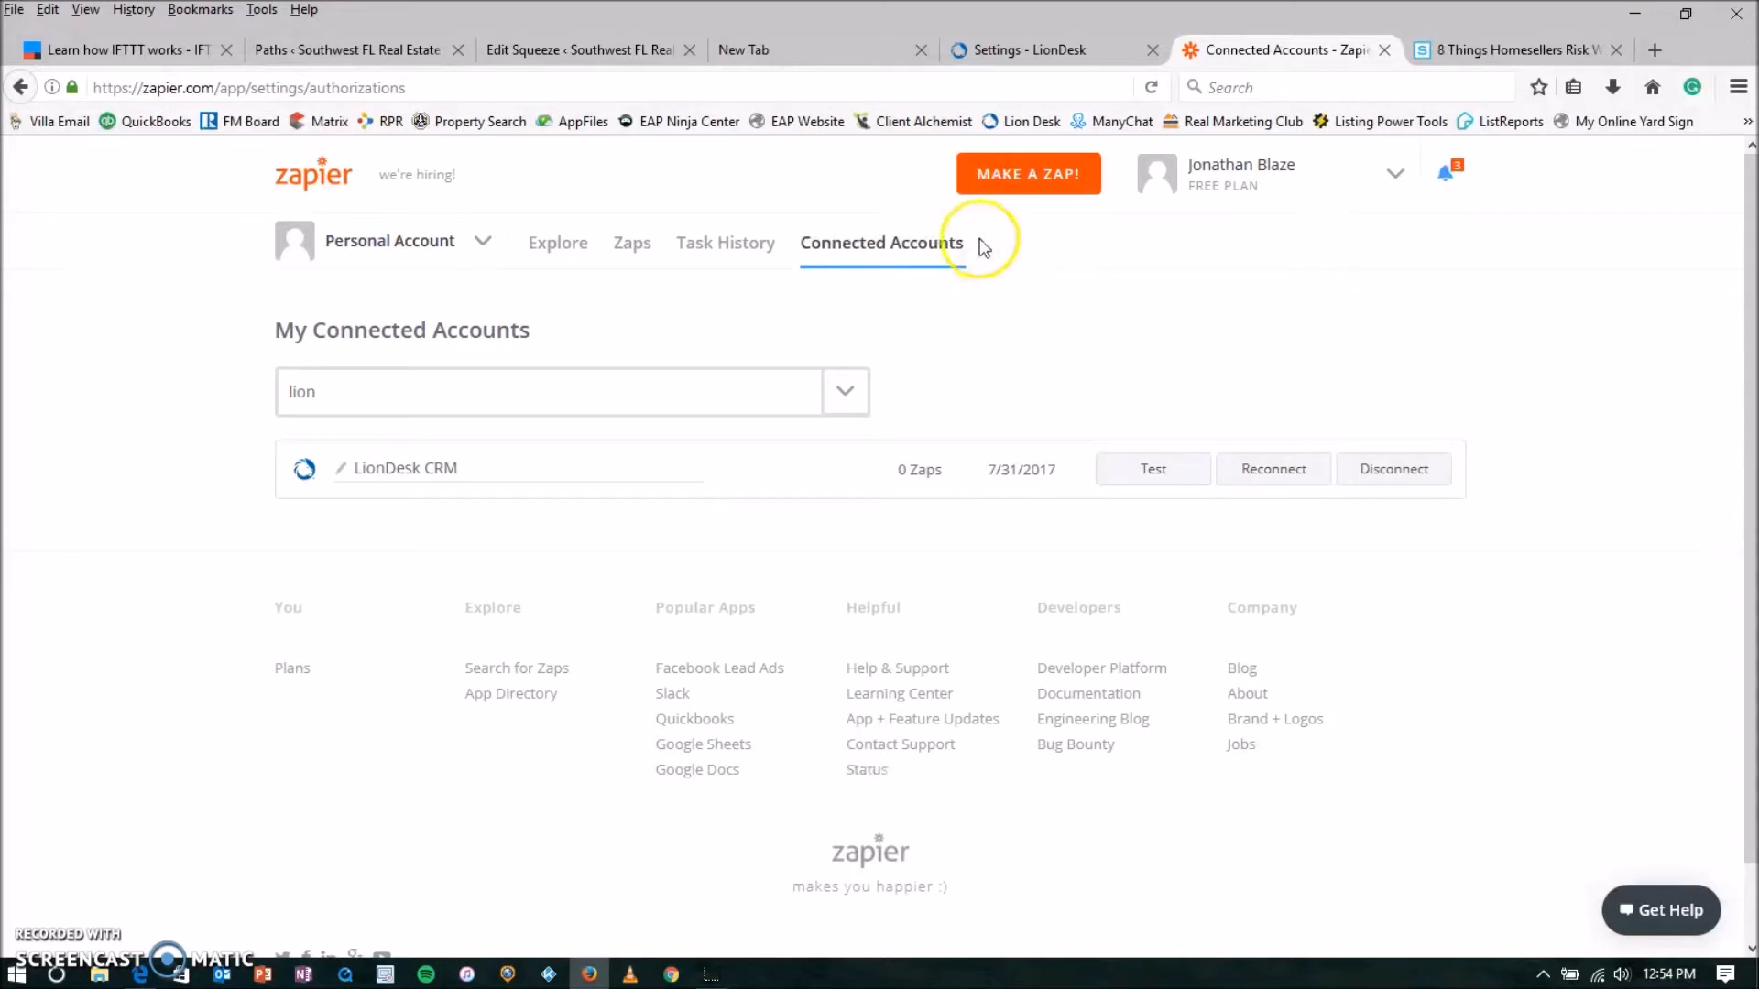
left_click(1038, 182)
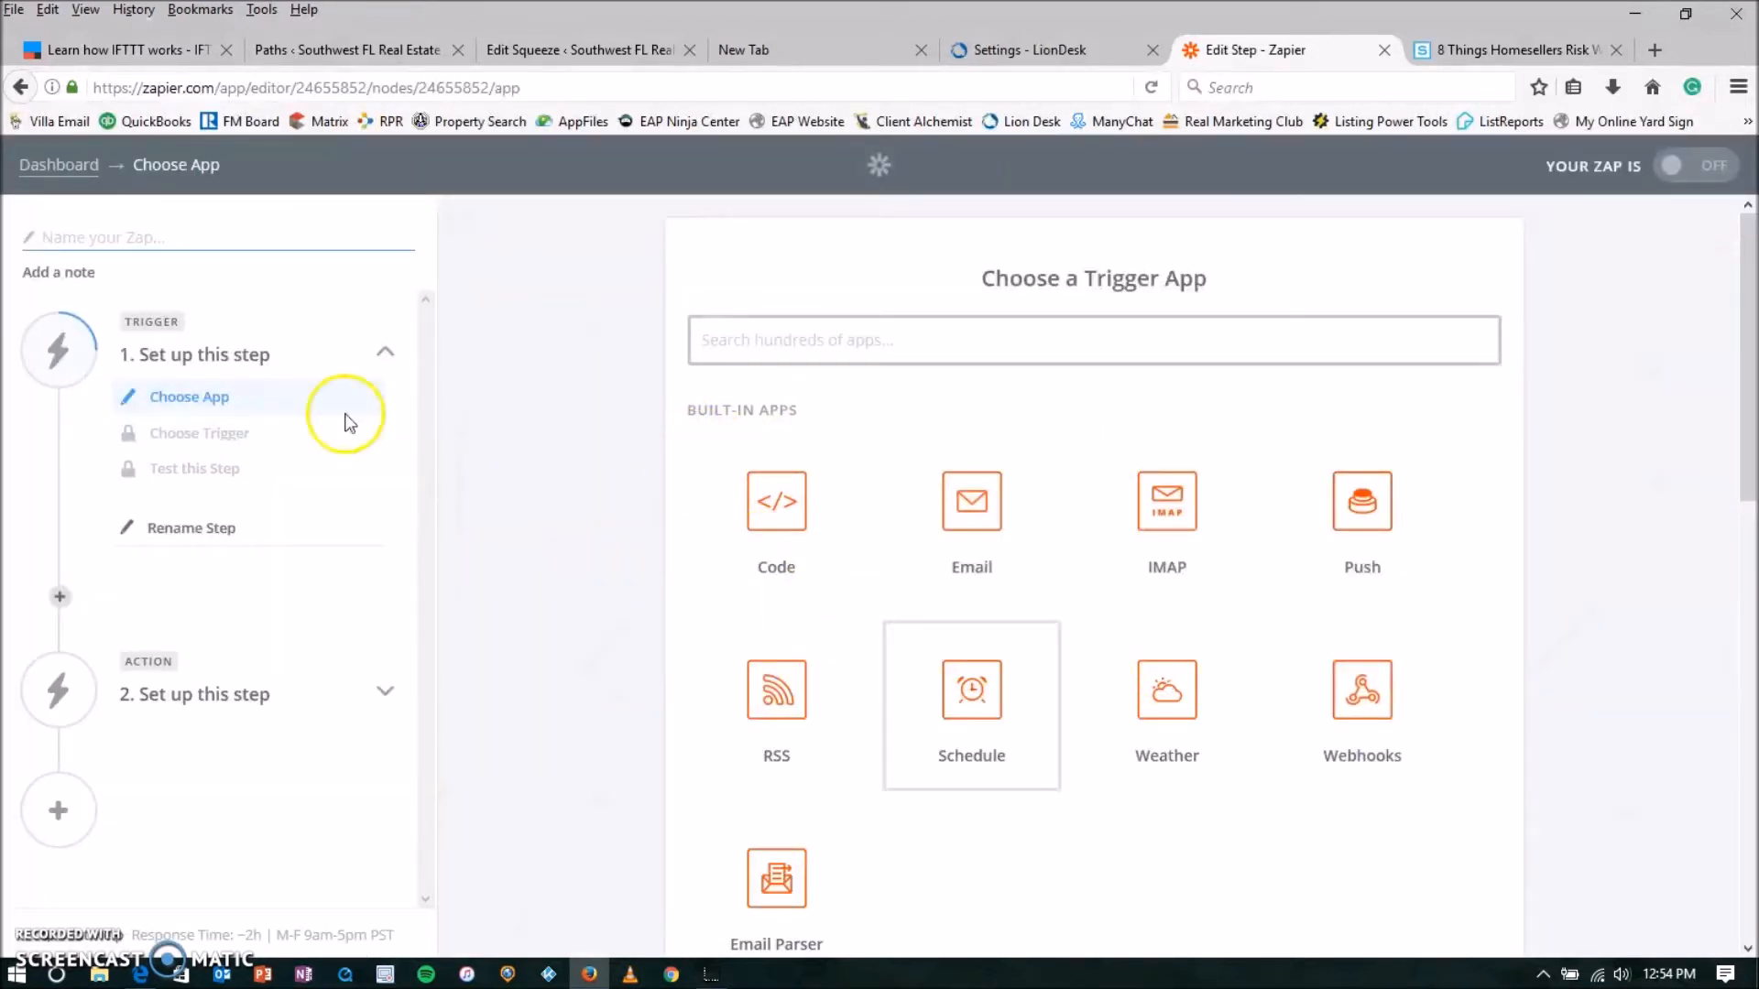
left_click(1365, 716)
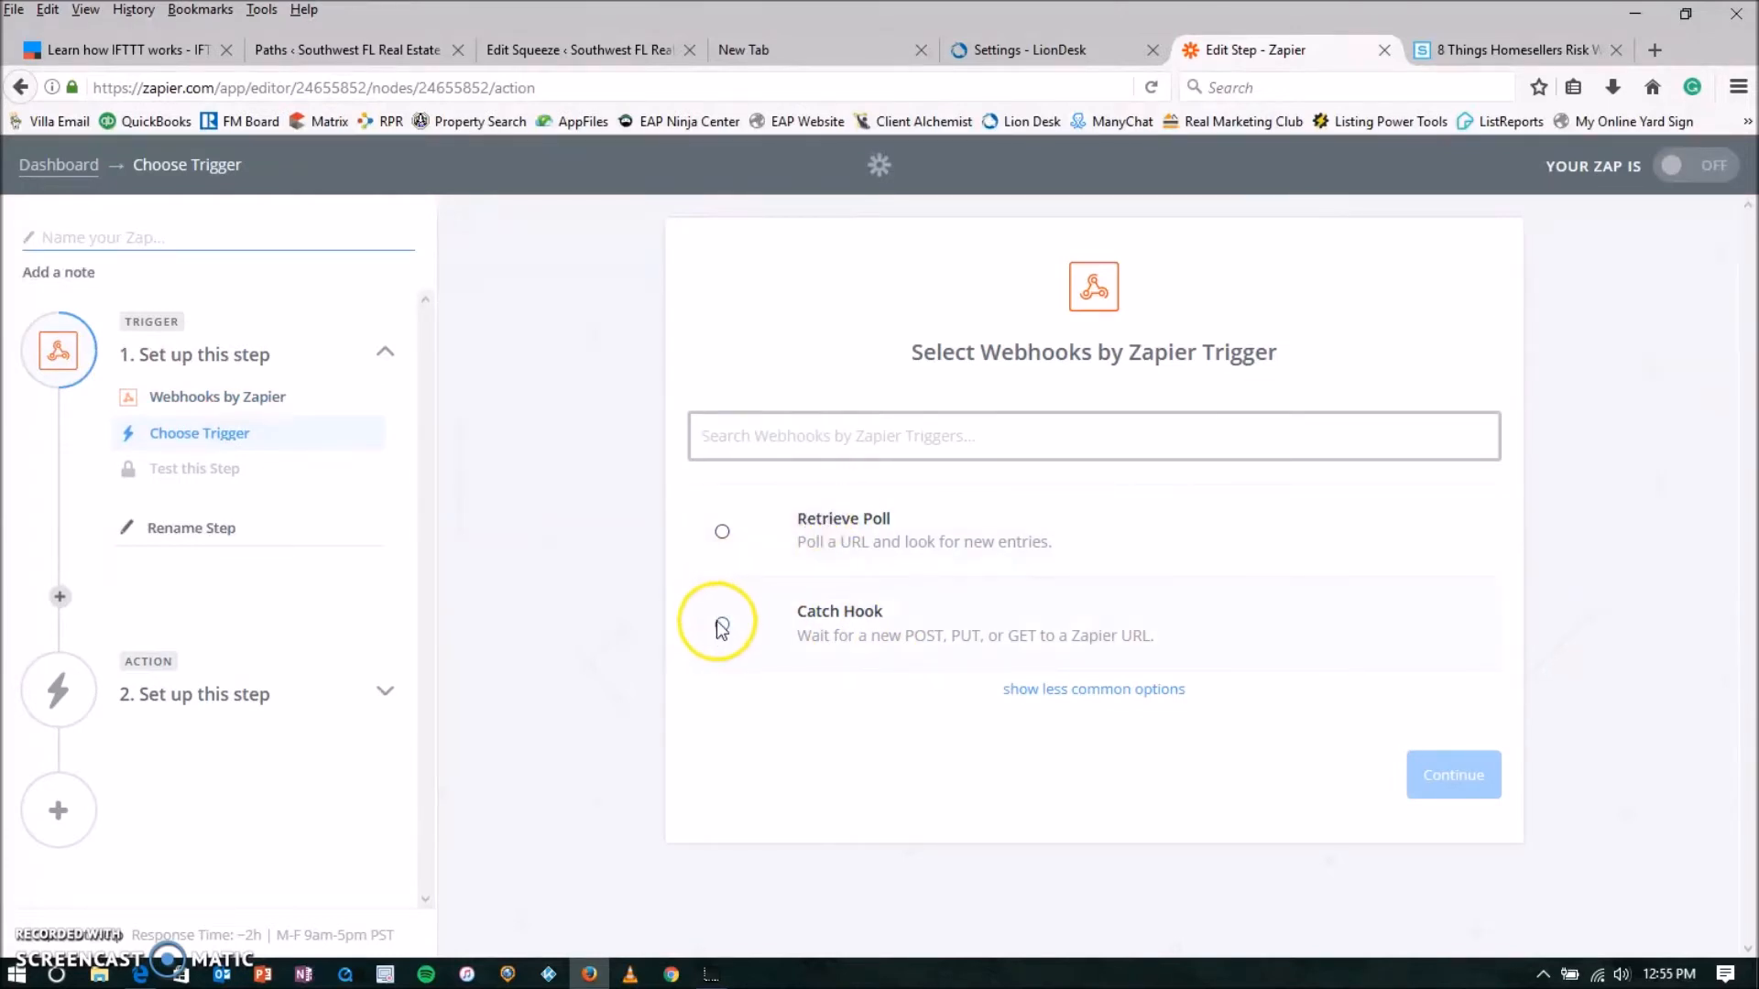
left_click(720, 623)
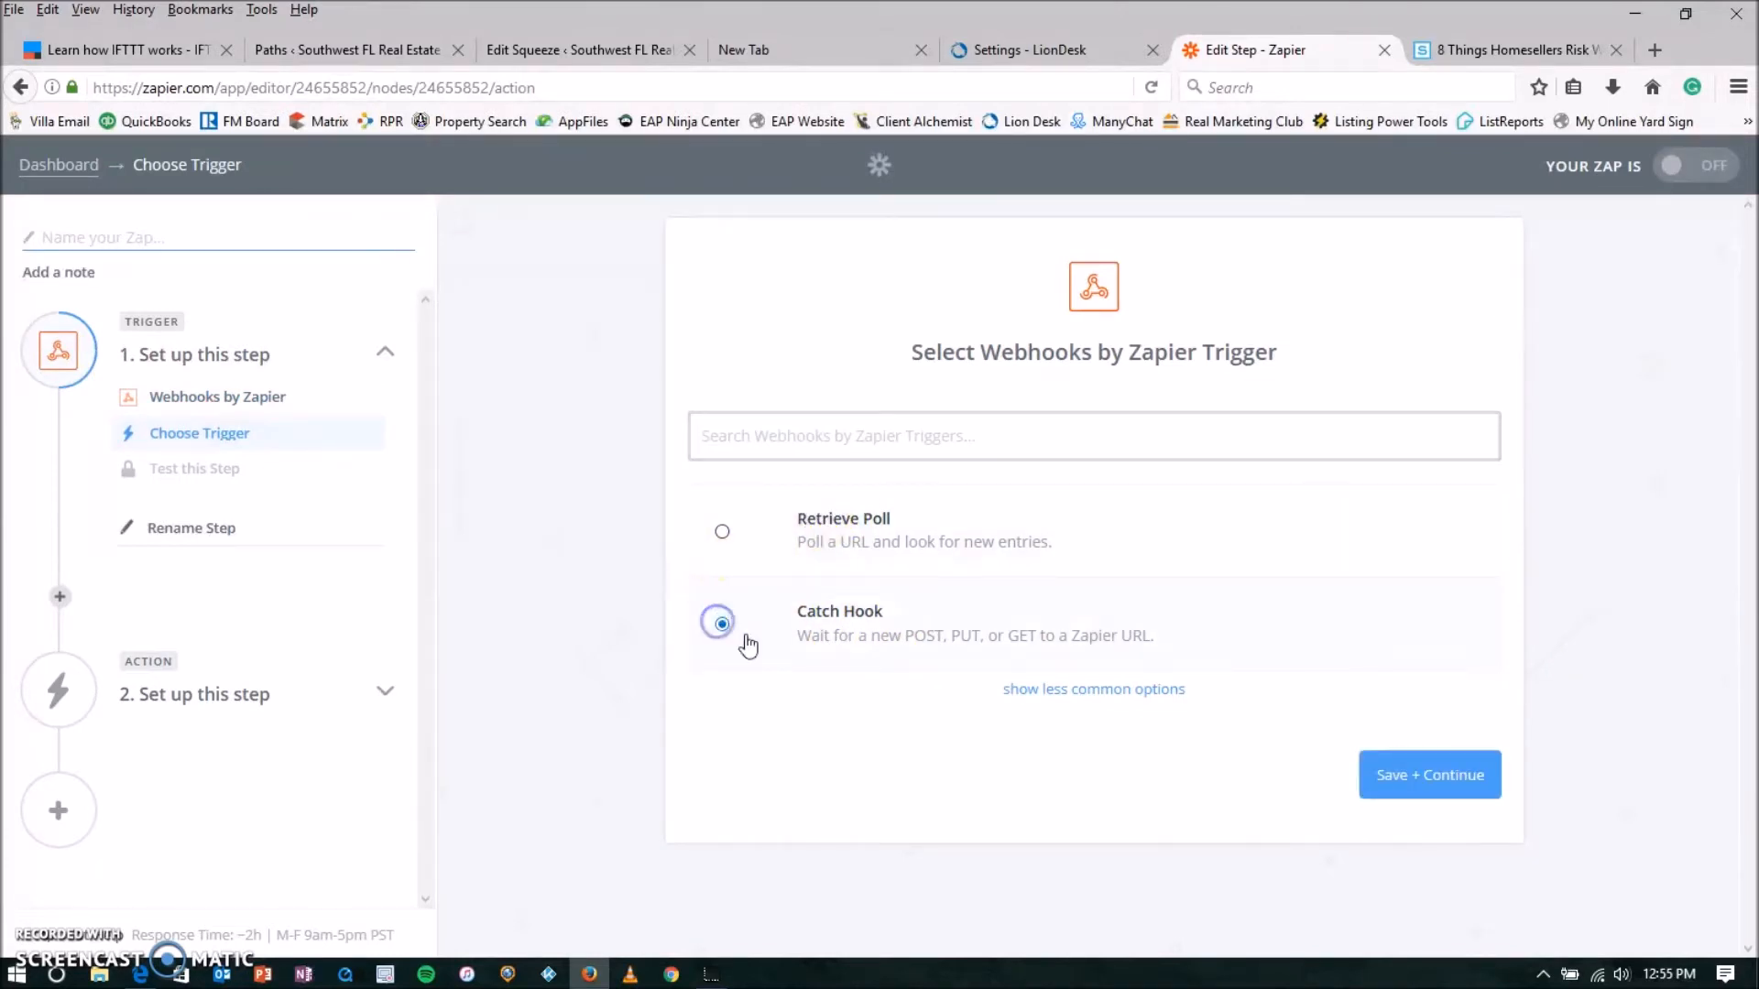
left_click(1419, 778)
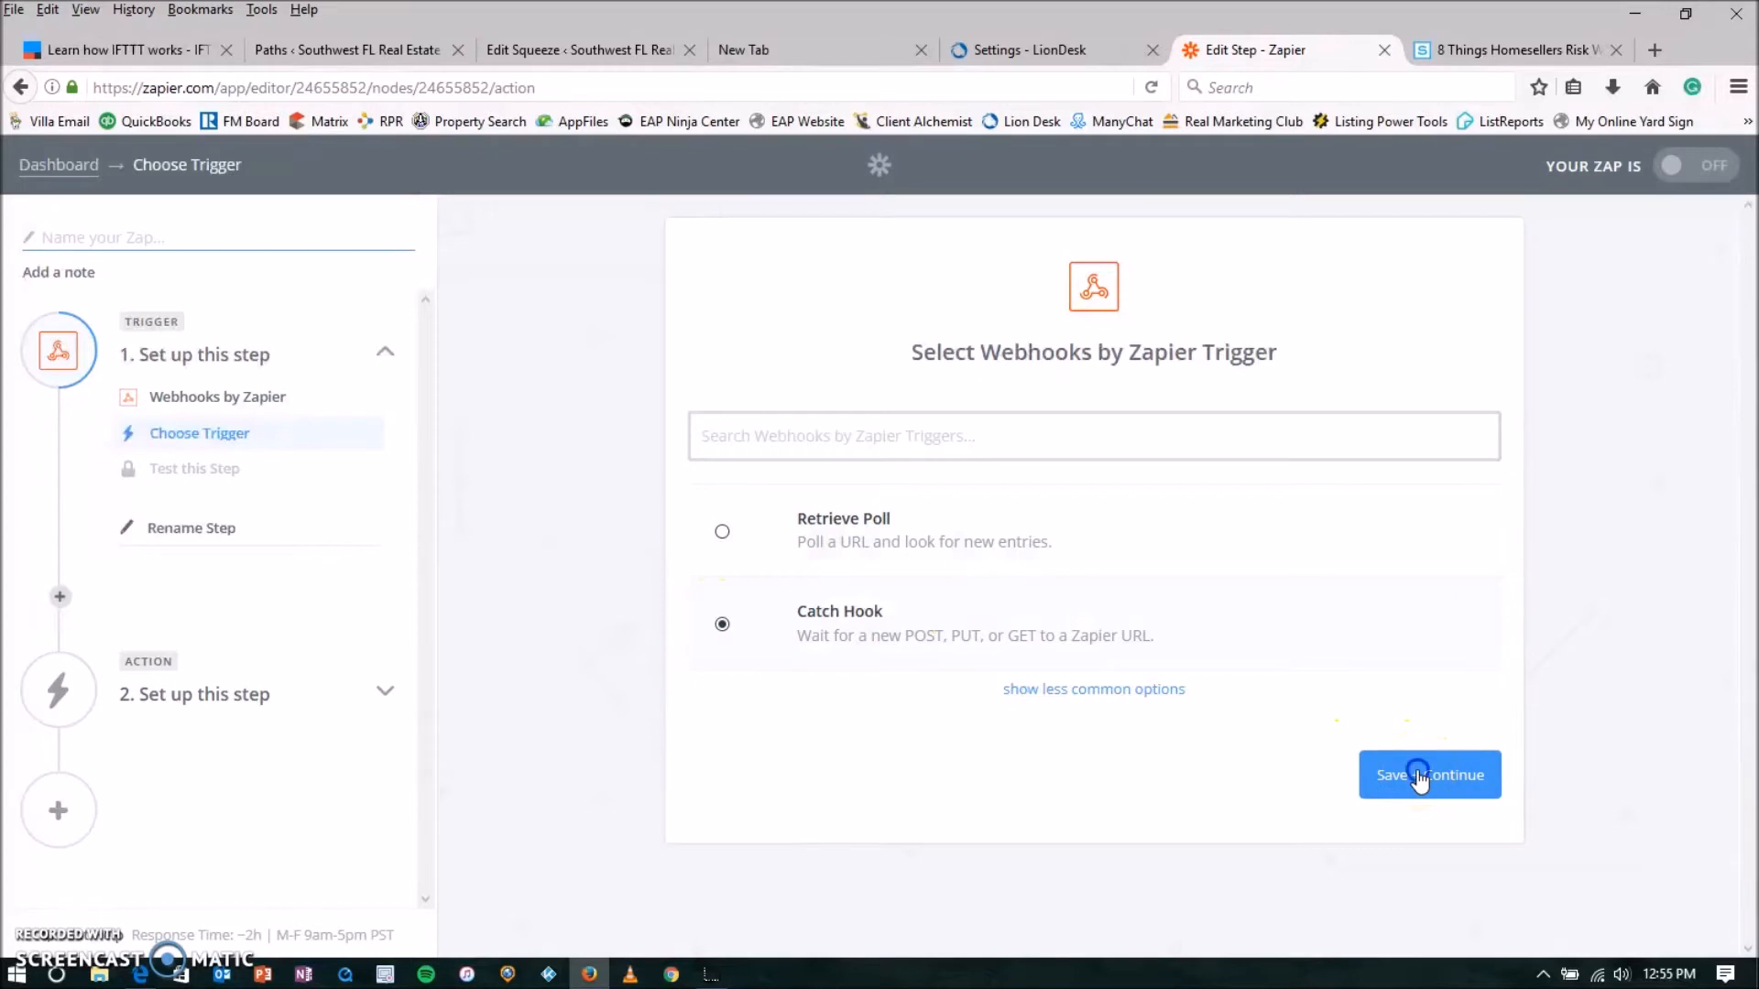
left_click(1432, 770)
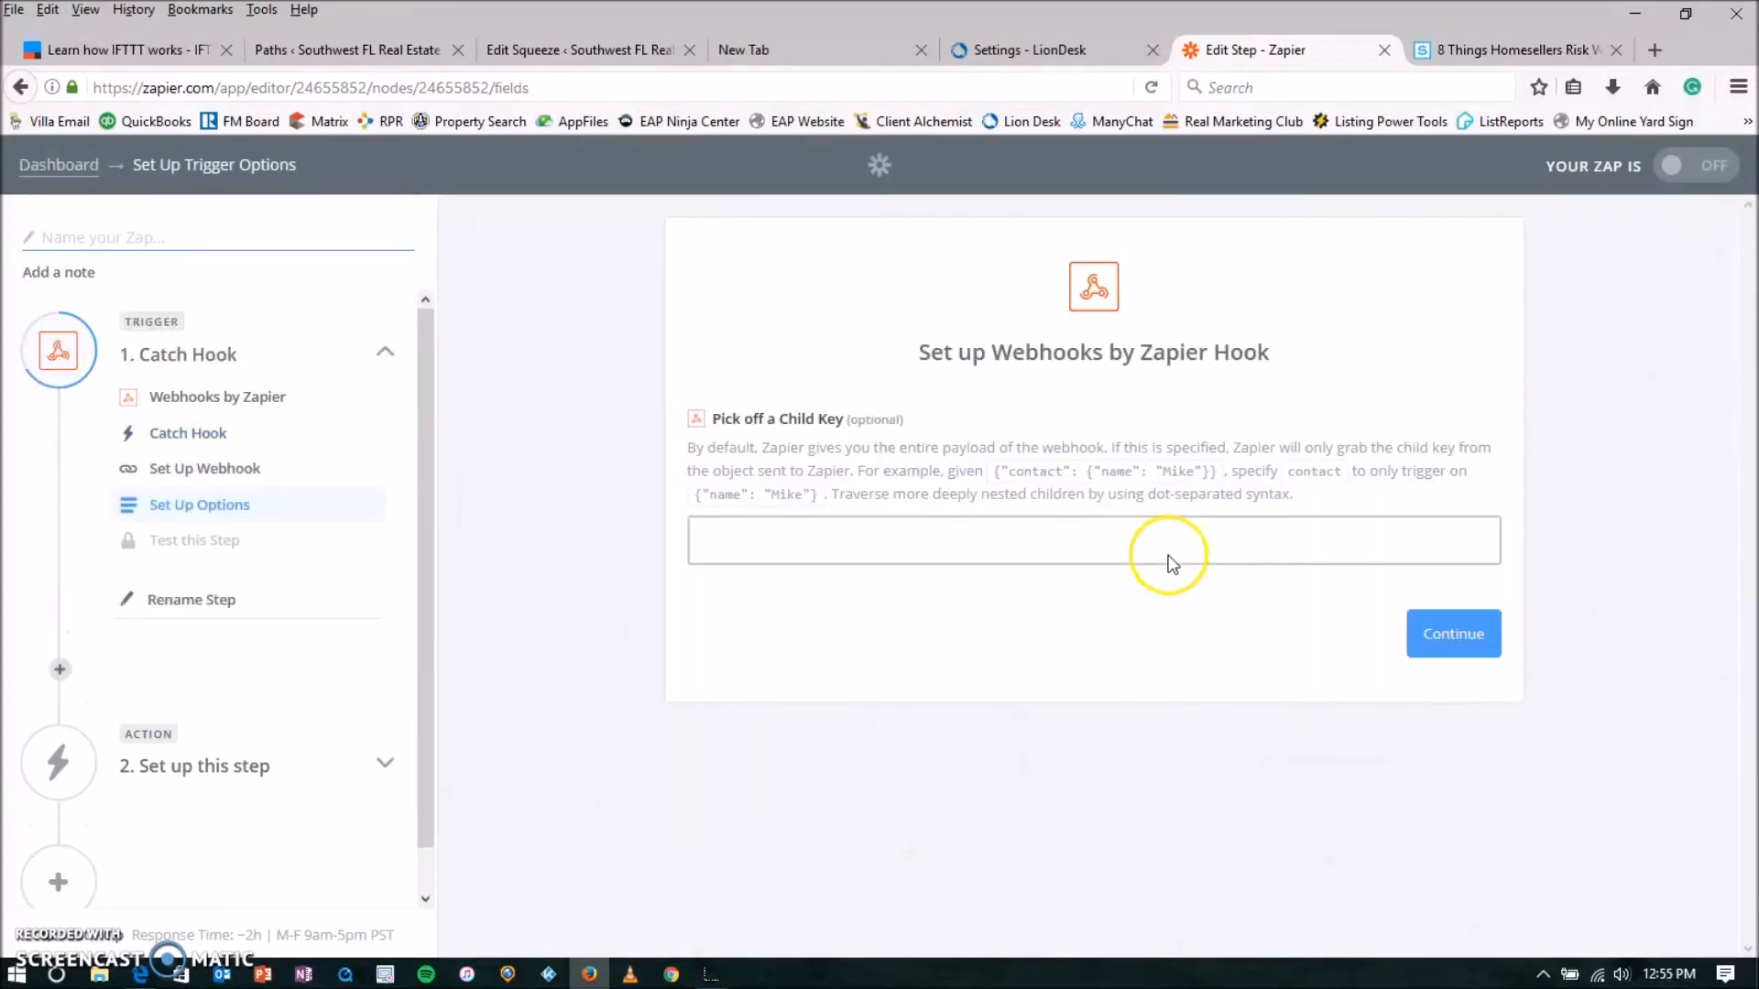
Continue with the optional child key left blank and copy the custom webhook URL
left_click(1230, 550)
left_click(1439, 642)
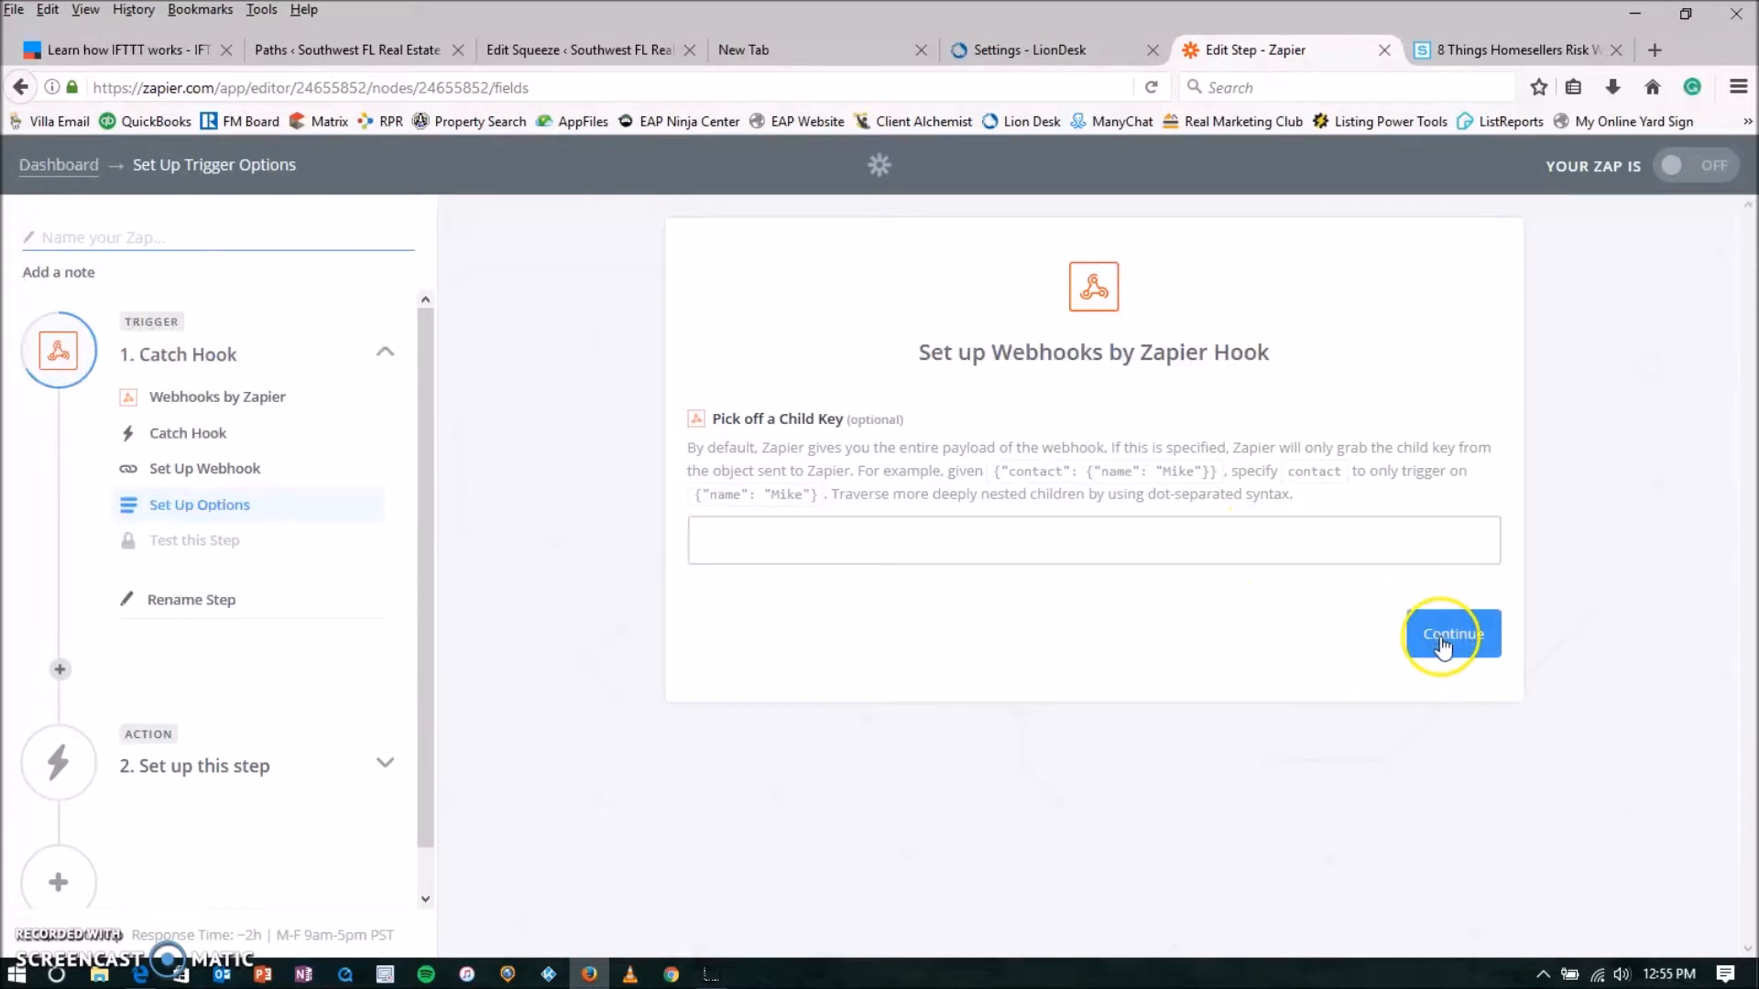
left_click(1443, 641)
left_click(1253, 603)
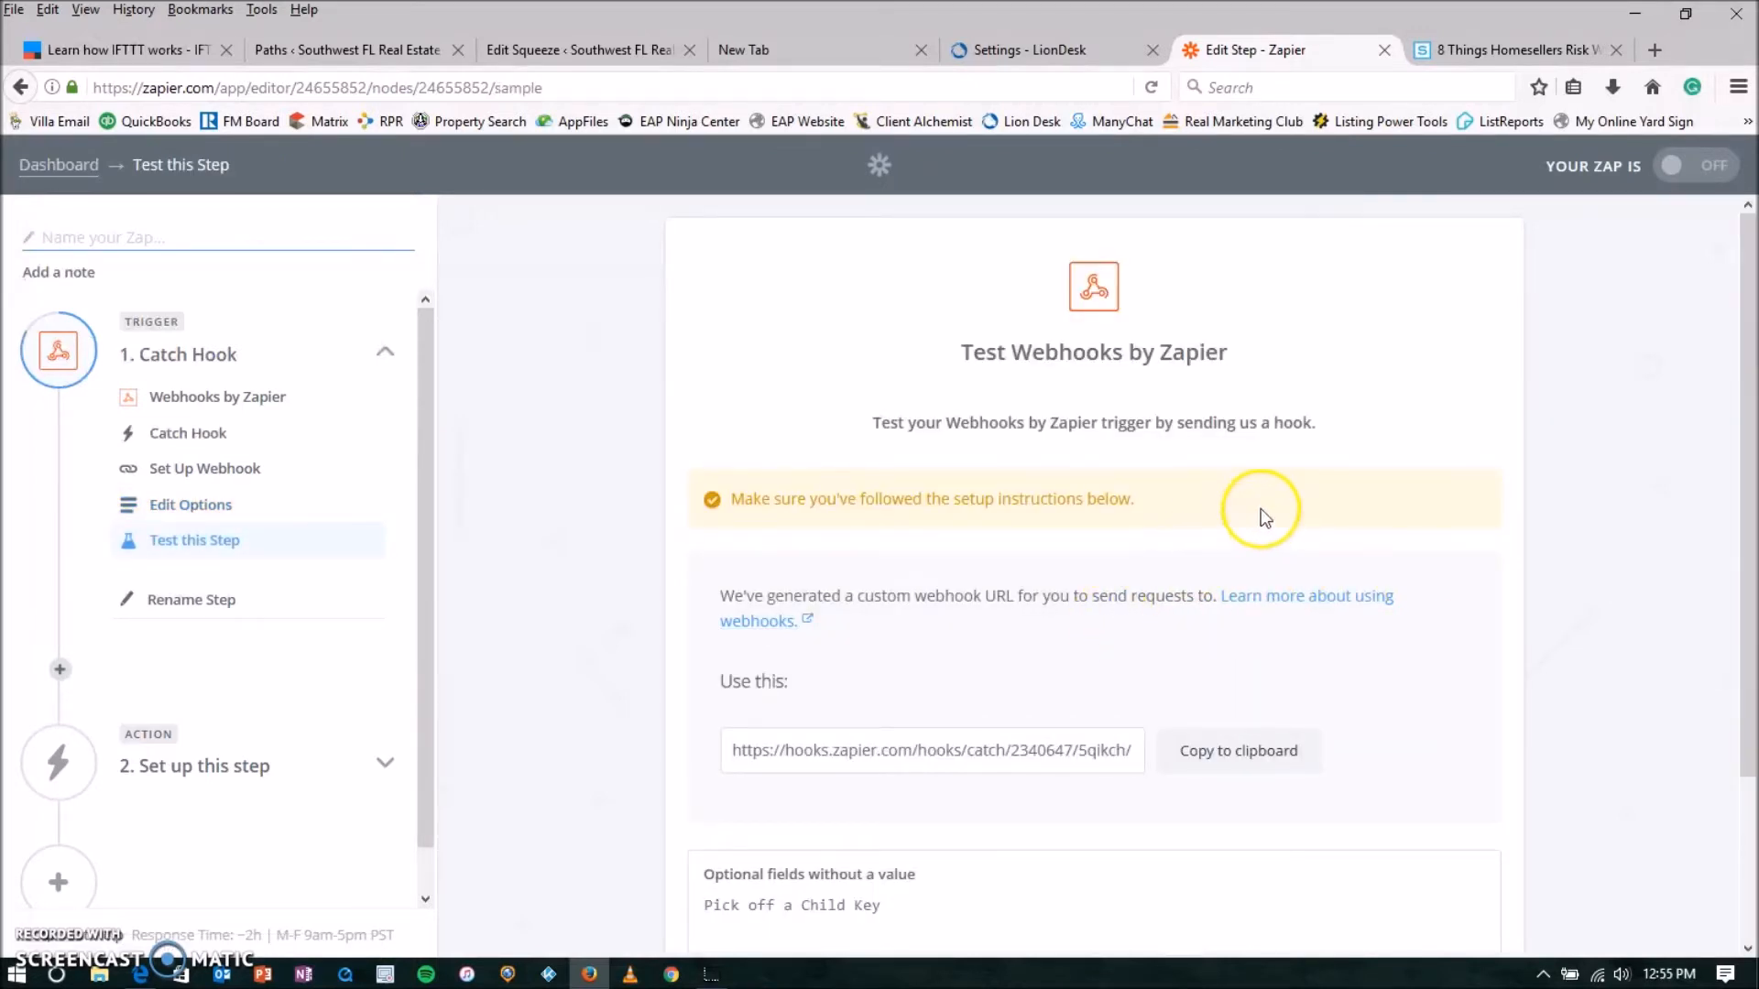
scroll(1260, 509, "down", 3)
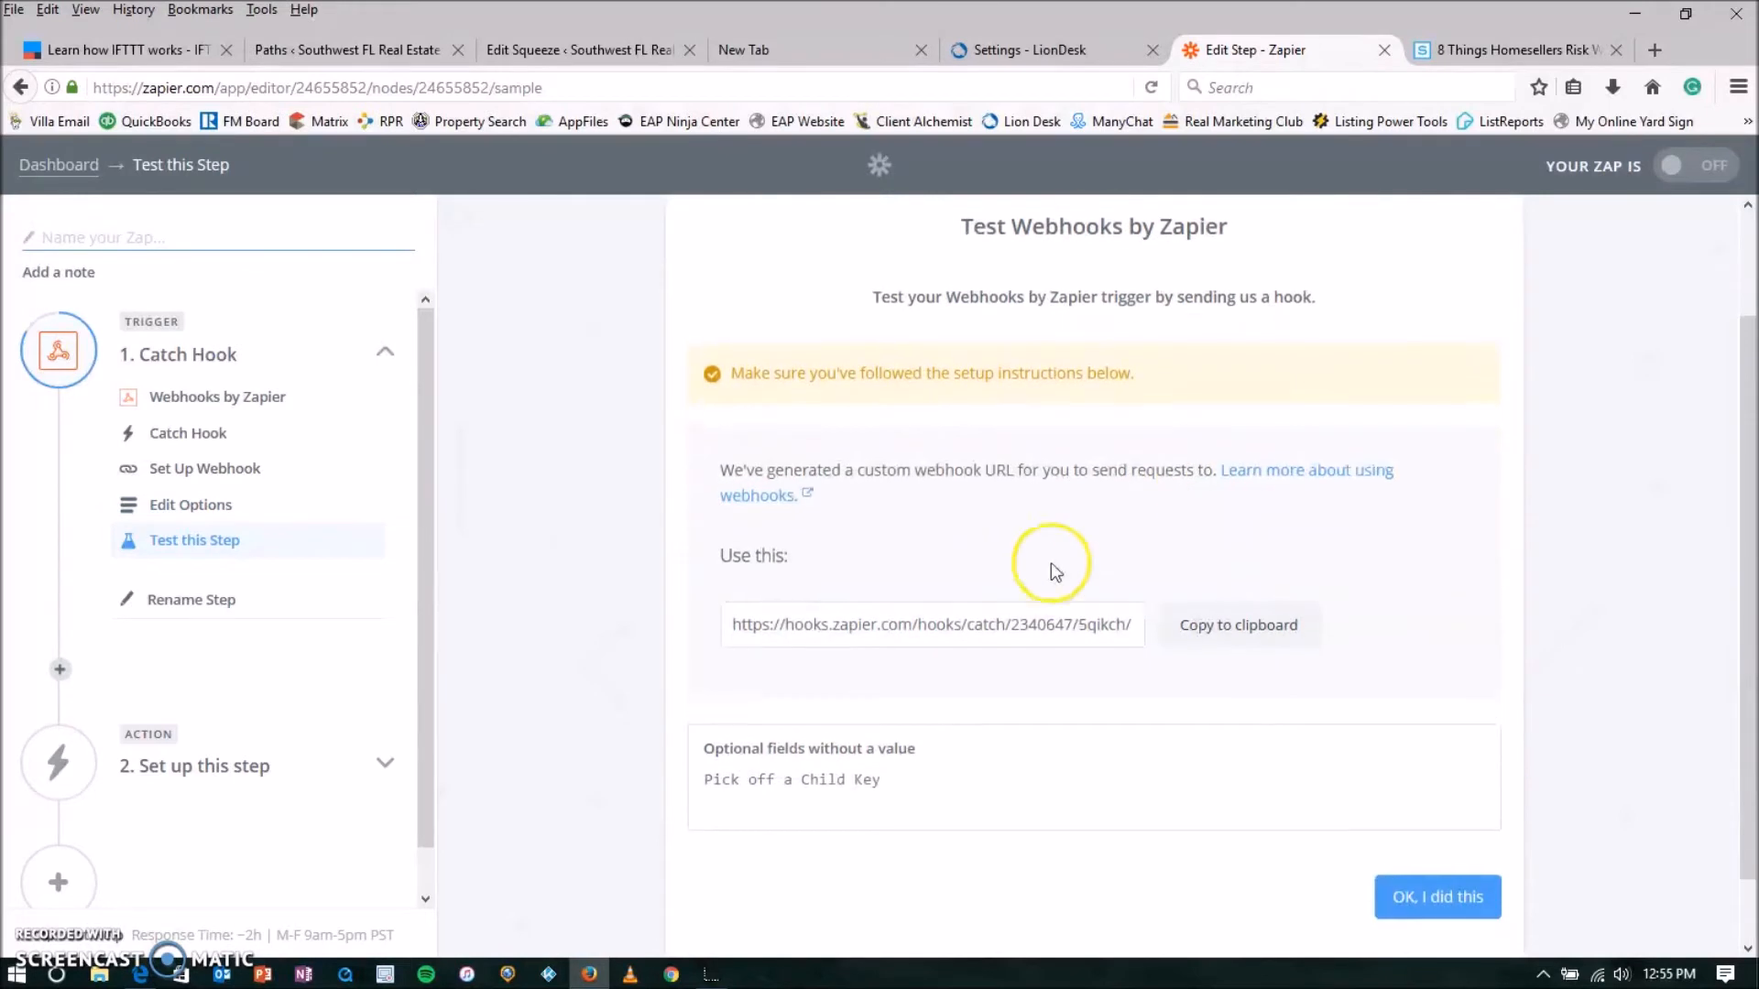
left_click(1256, 629)
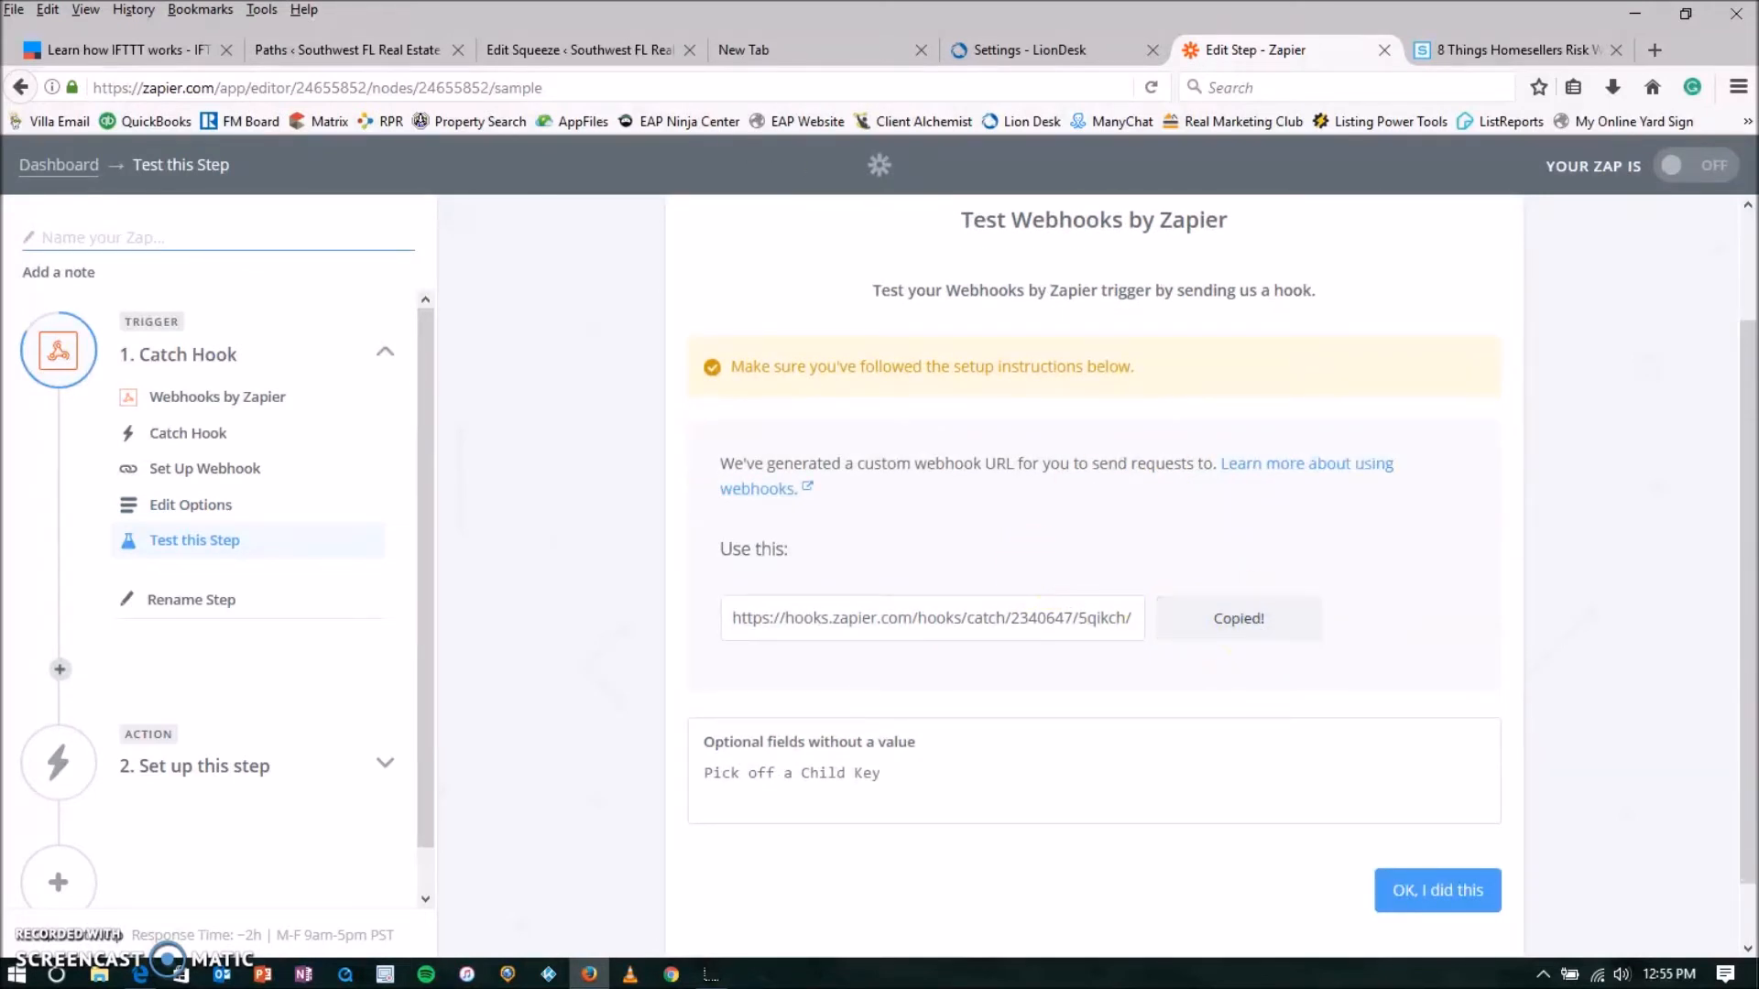
Paste the Zapier webhook URL into the Buyers Guide path, save the path and go back to the path list
left_click(374, 55)
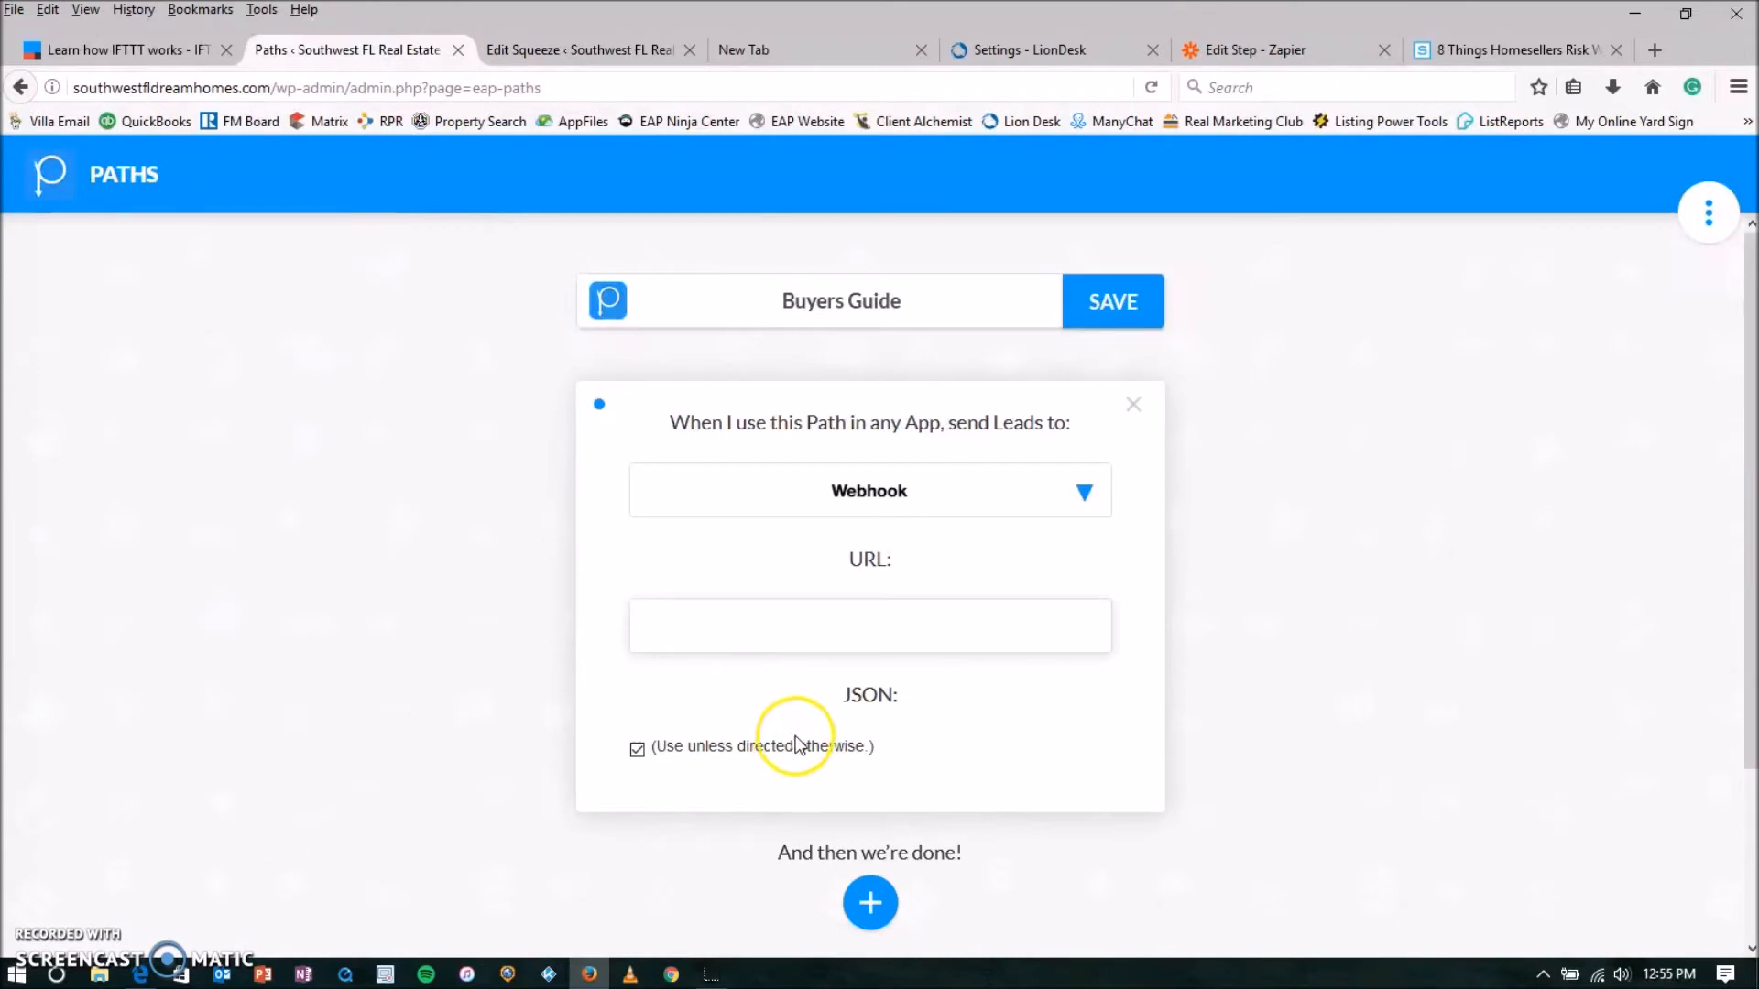
left_click(892, 640)
key("ctrl+v")
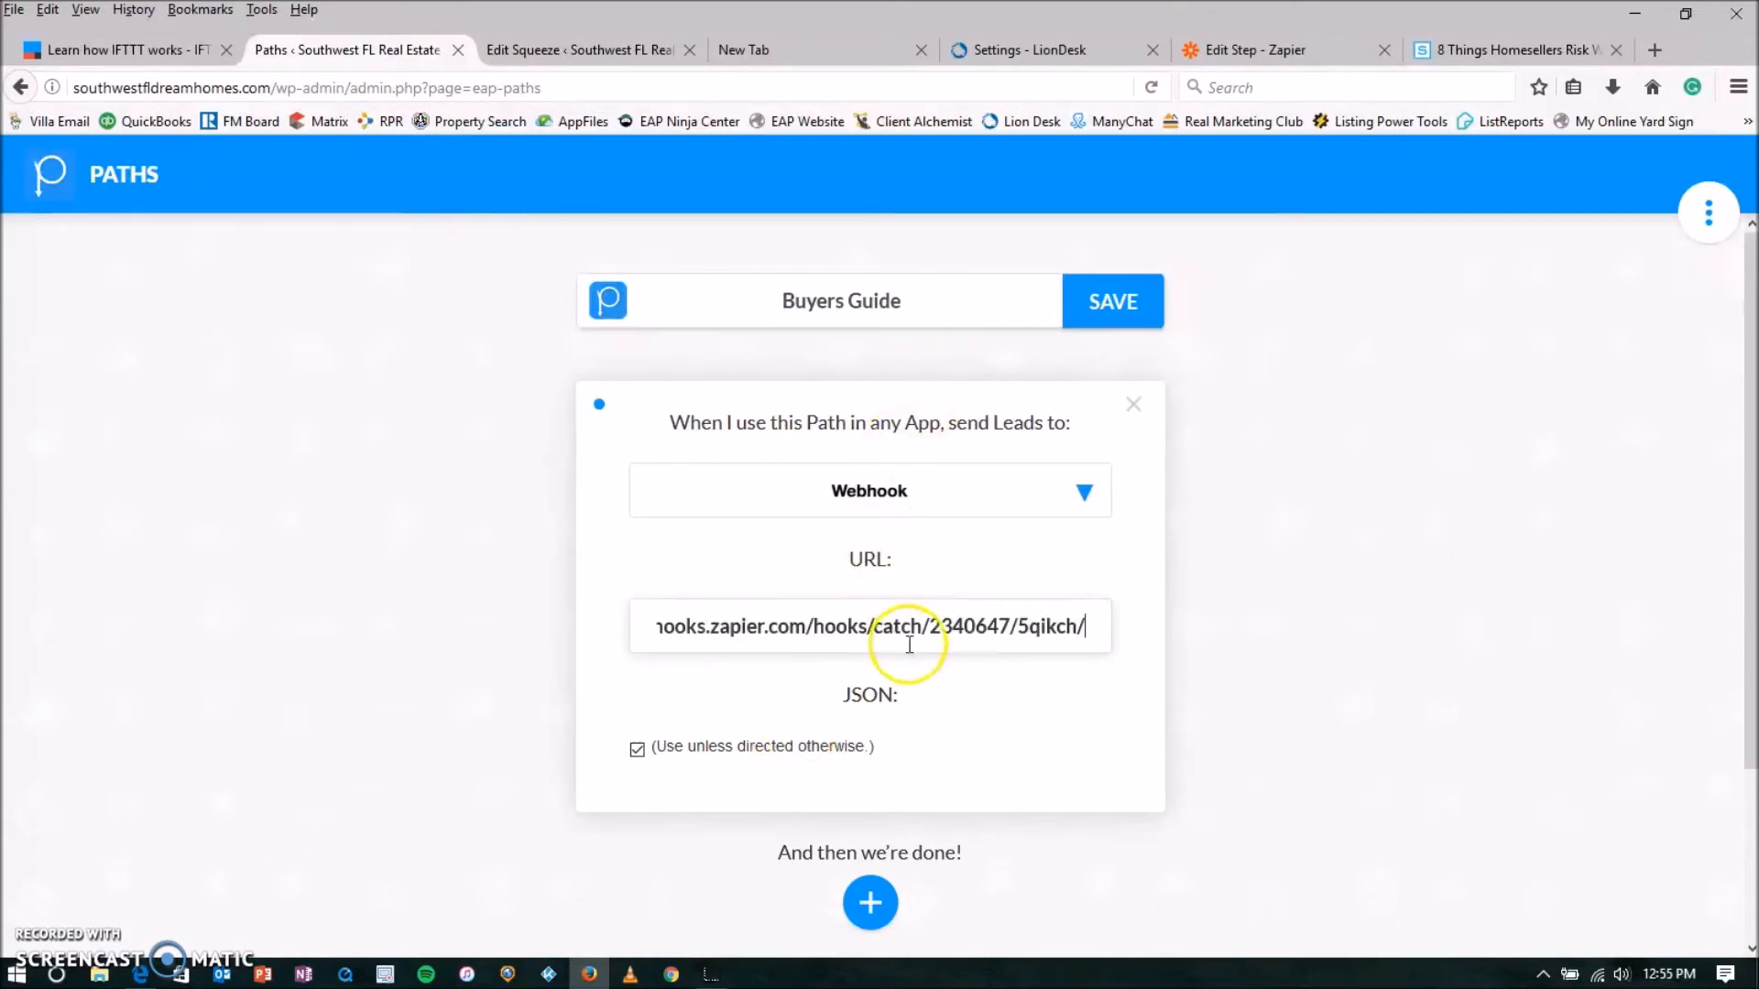
left_click(1113, 307)
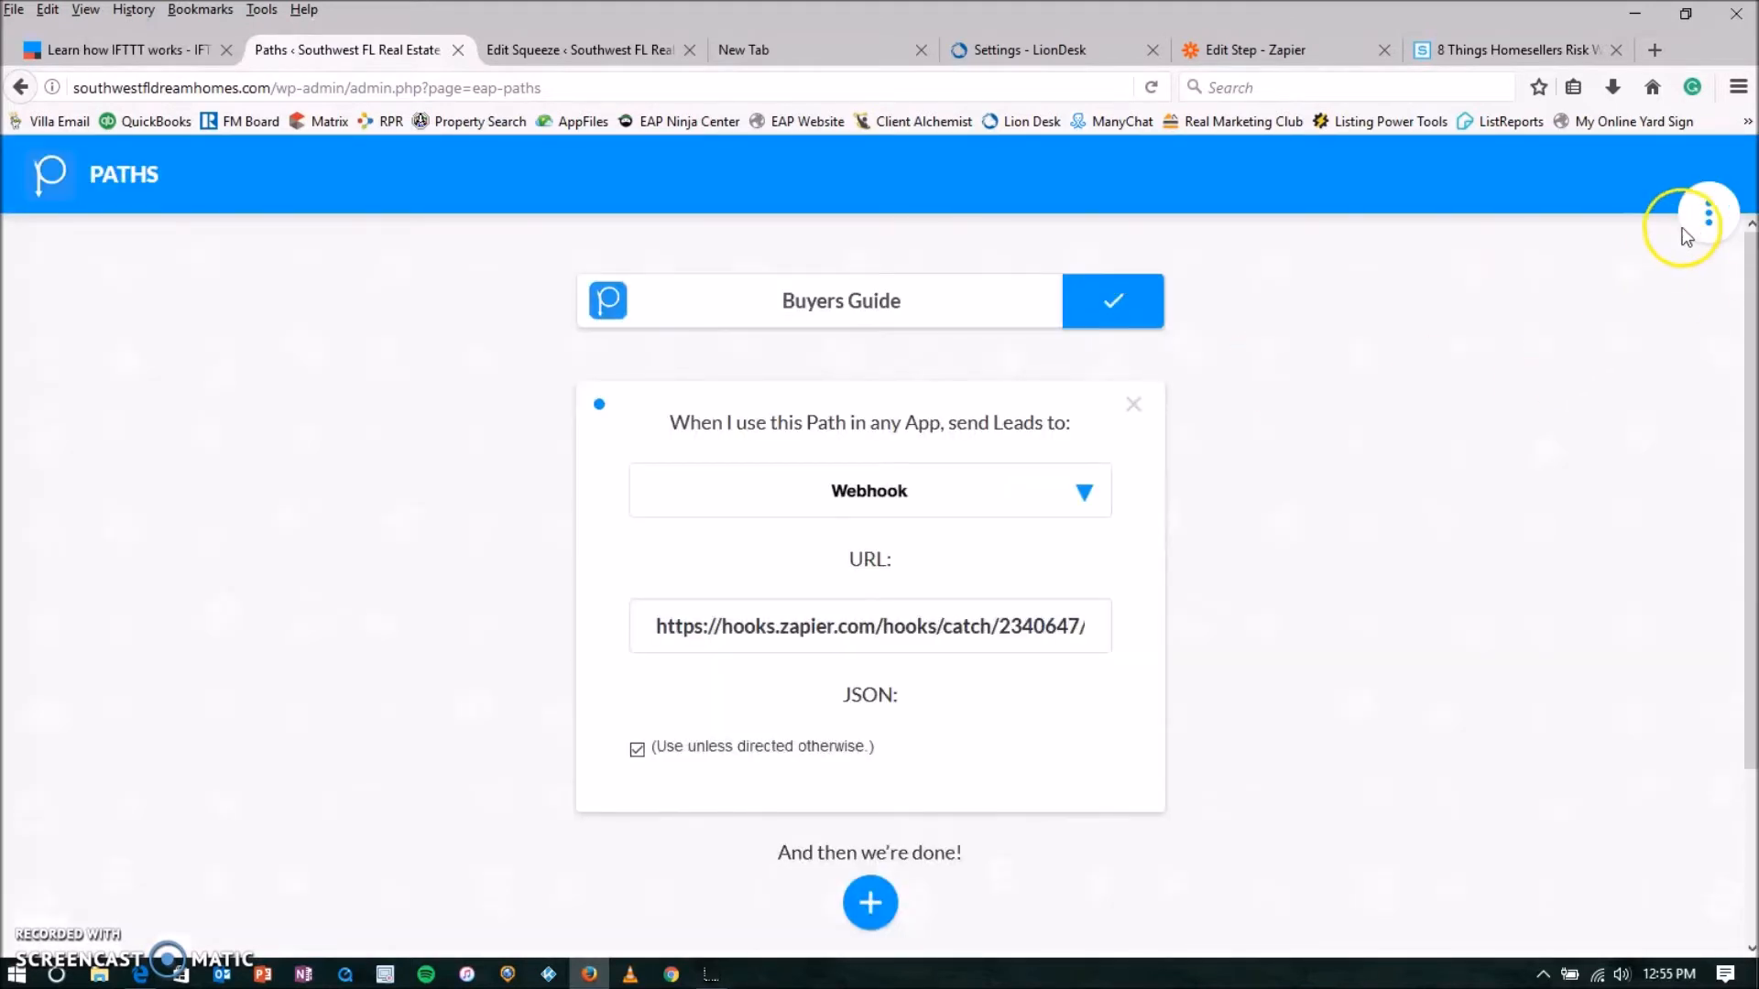
mouse_move(1704, 216)
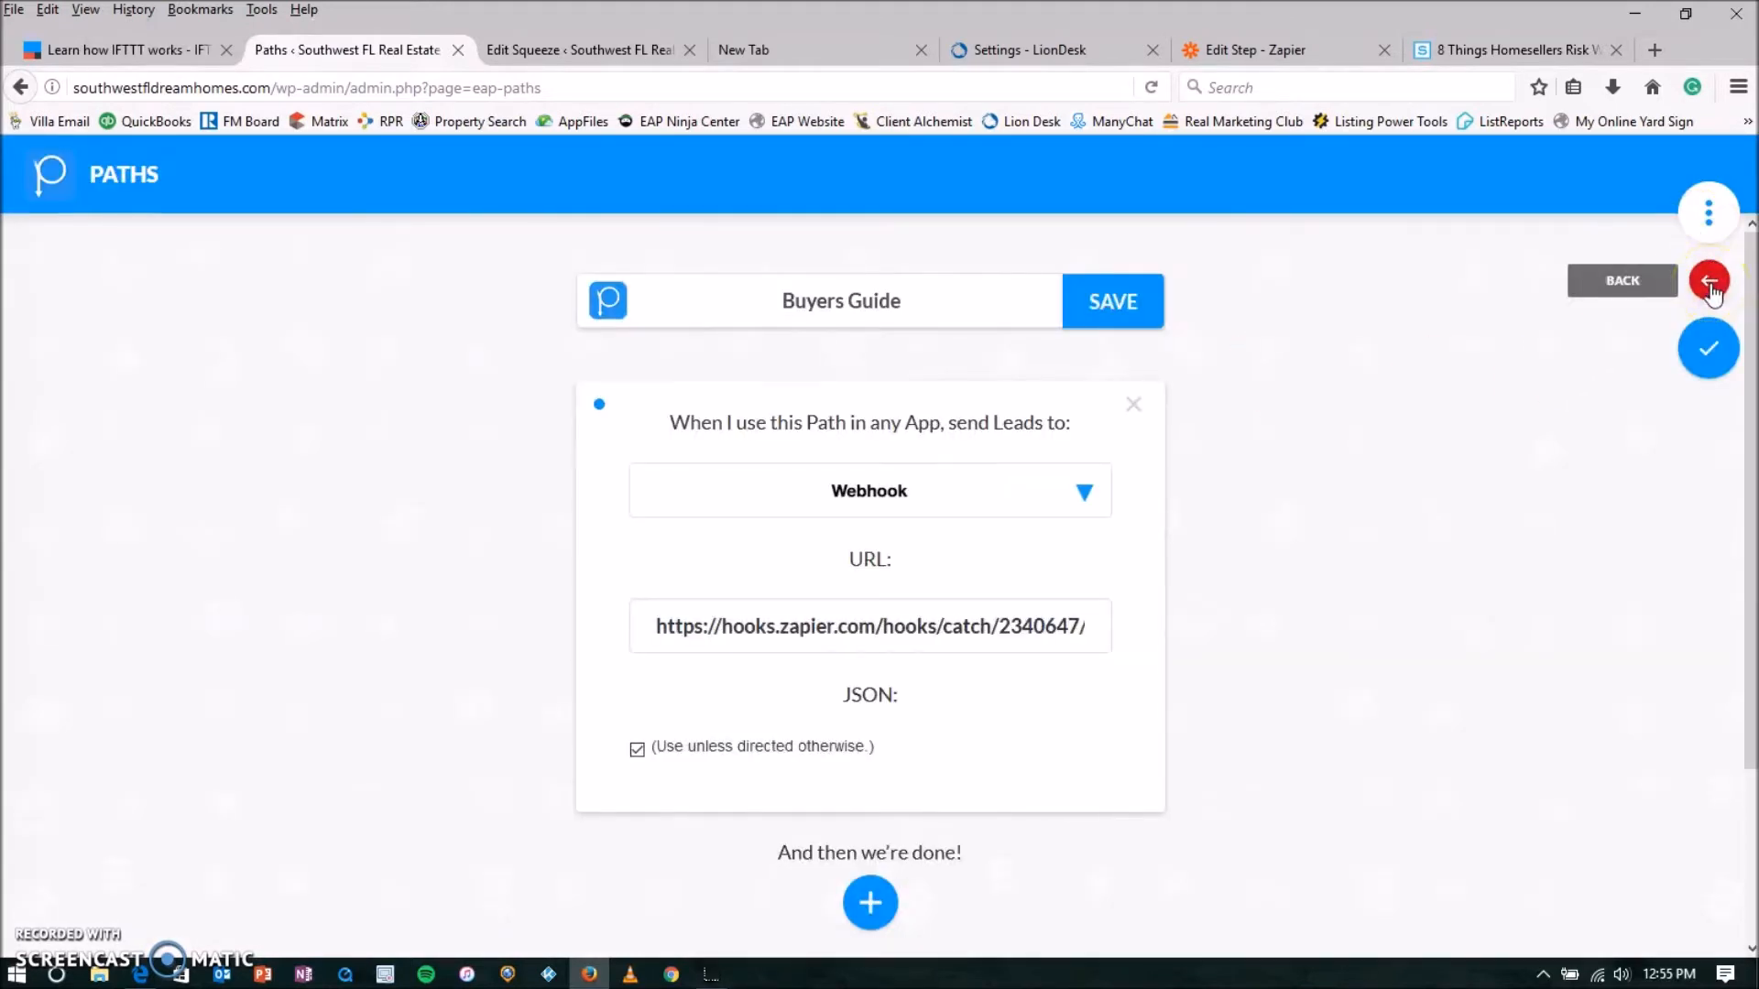
left_click(1709, 282)
Switch to the squeeze page editor, reload it and assign the Buyers Guide path to the page
left_click(634, 52)
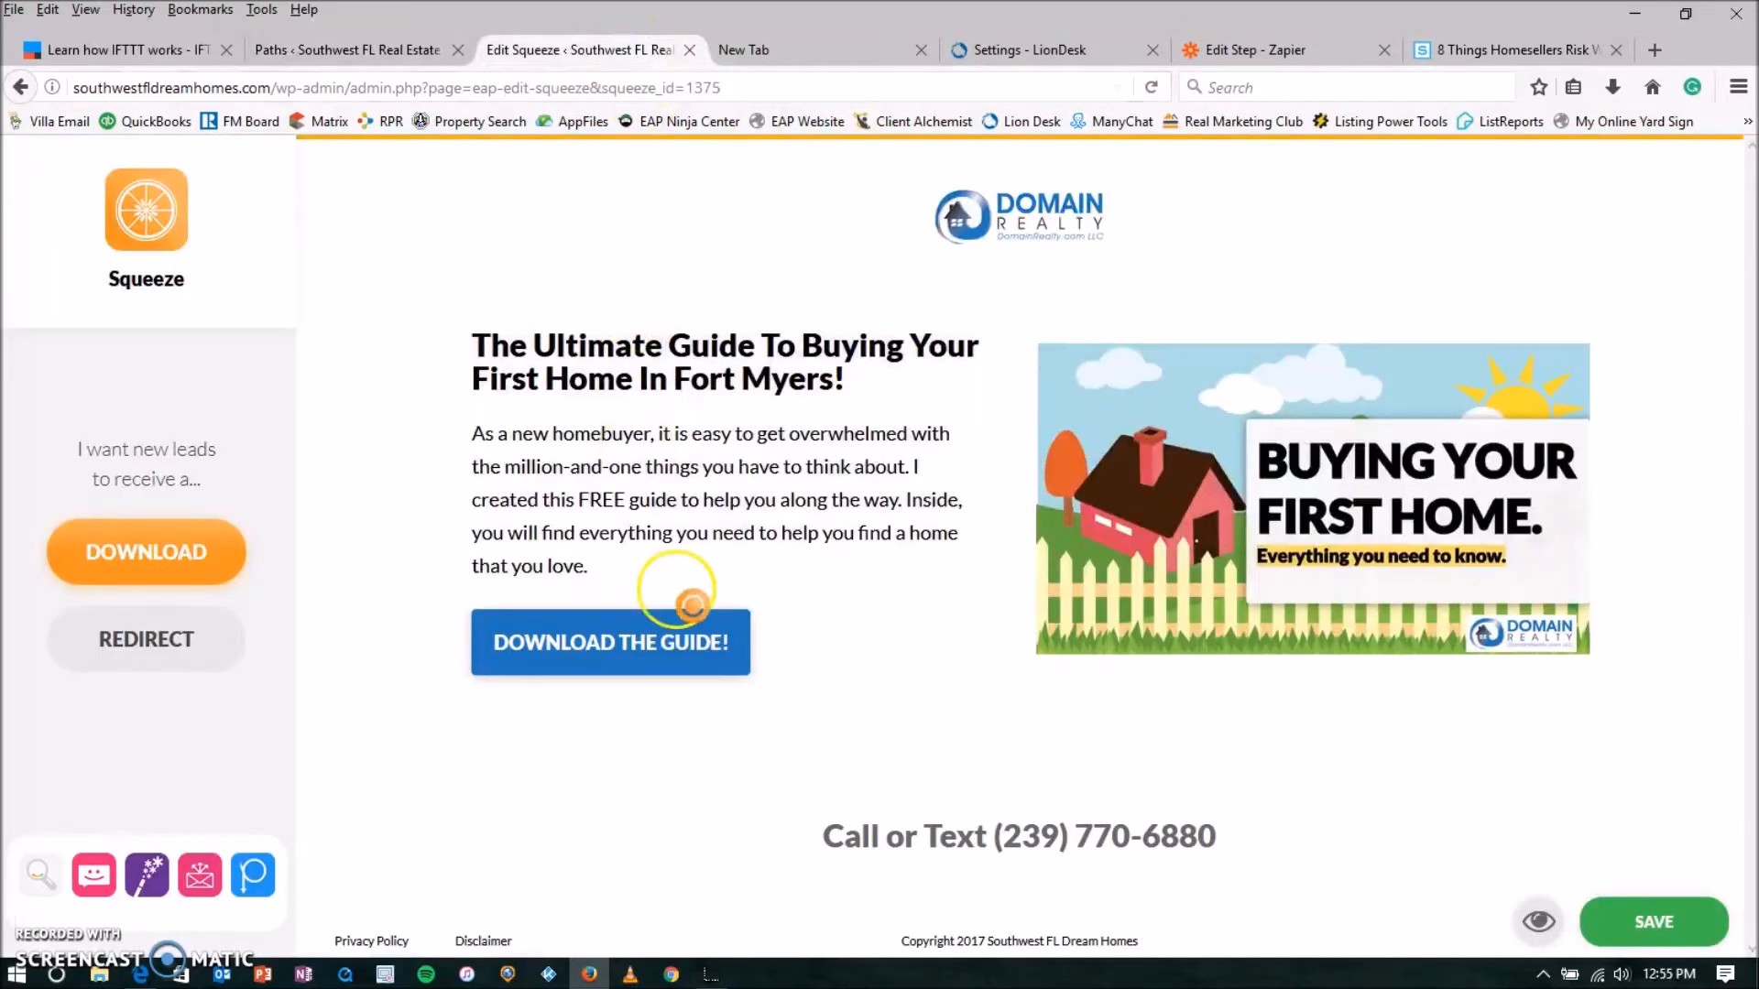
left_click(249, 875)
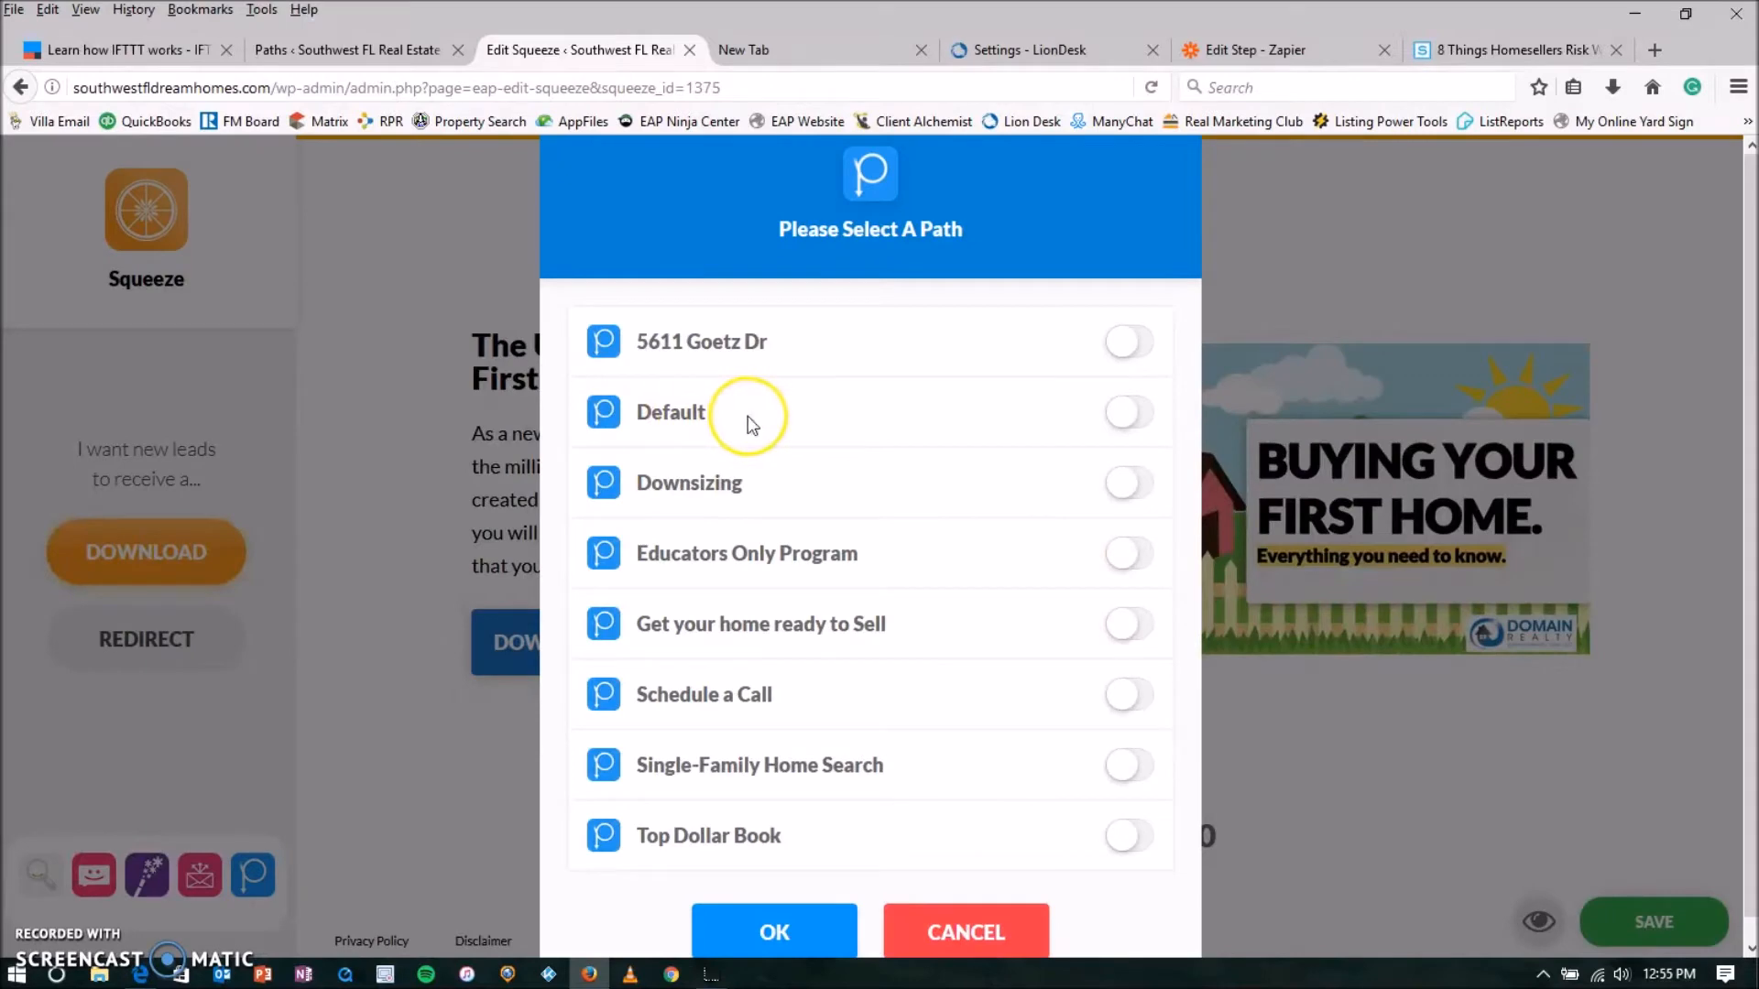
left_click(988, 930)
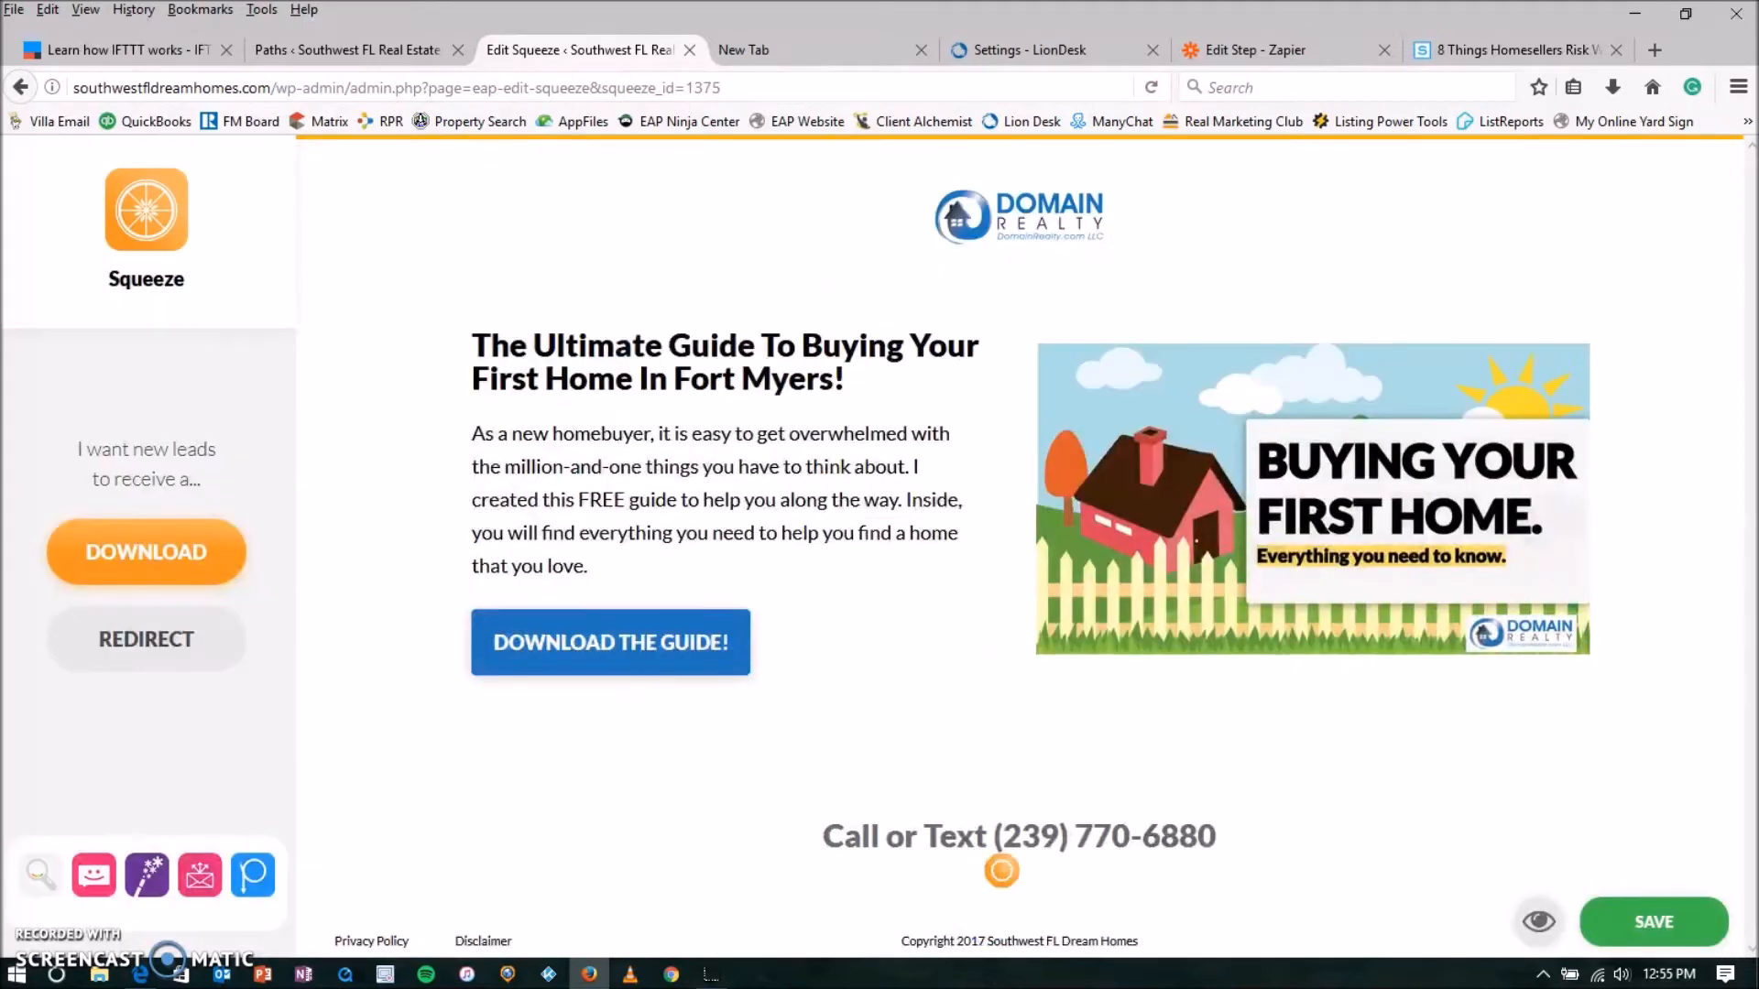
left_click(1152, 87)
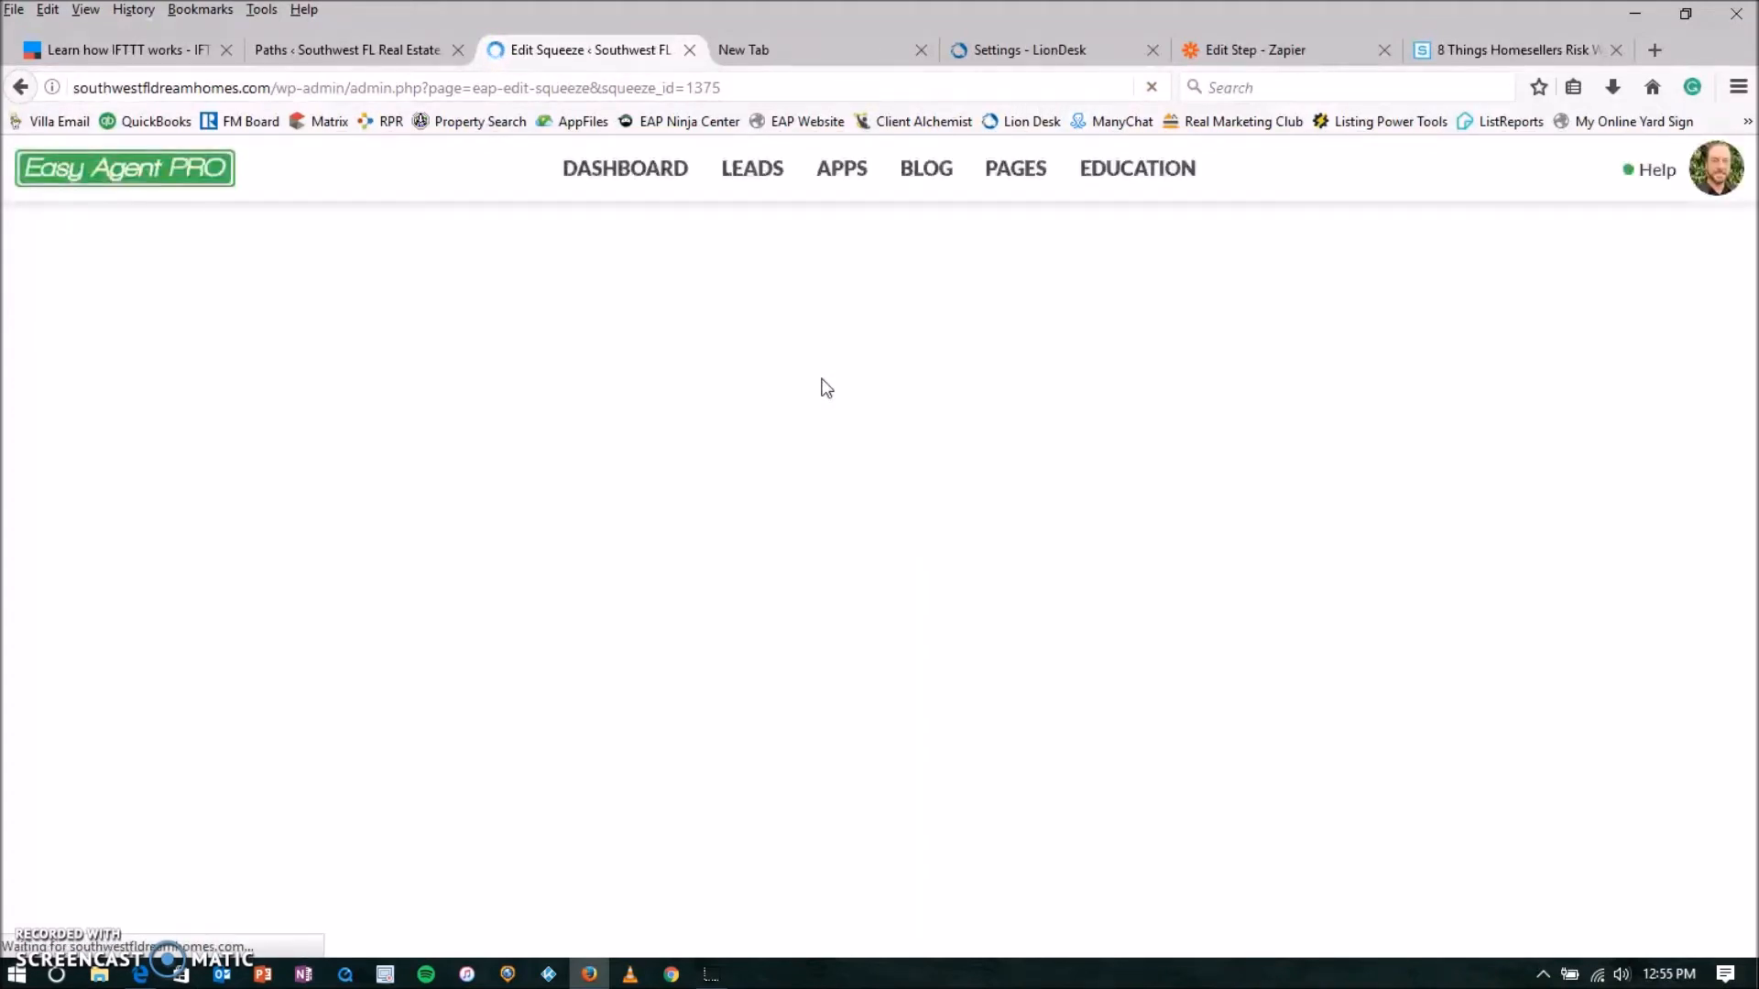
left_click(689, 388)
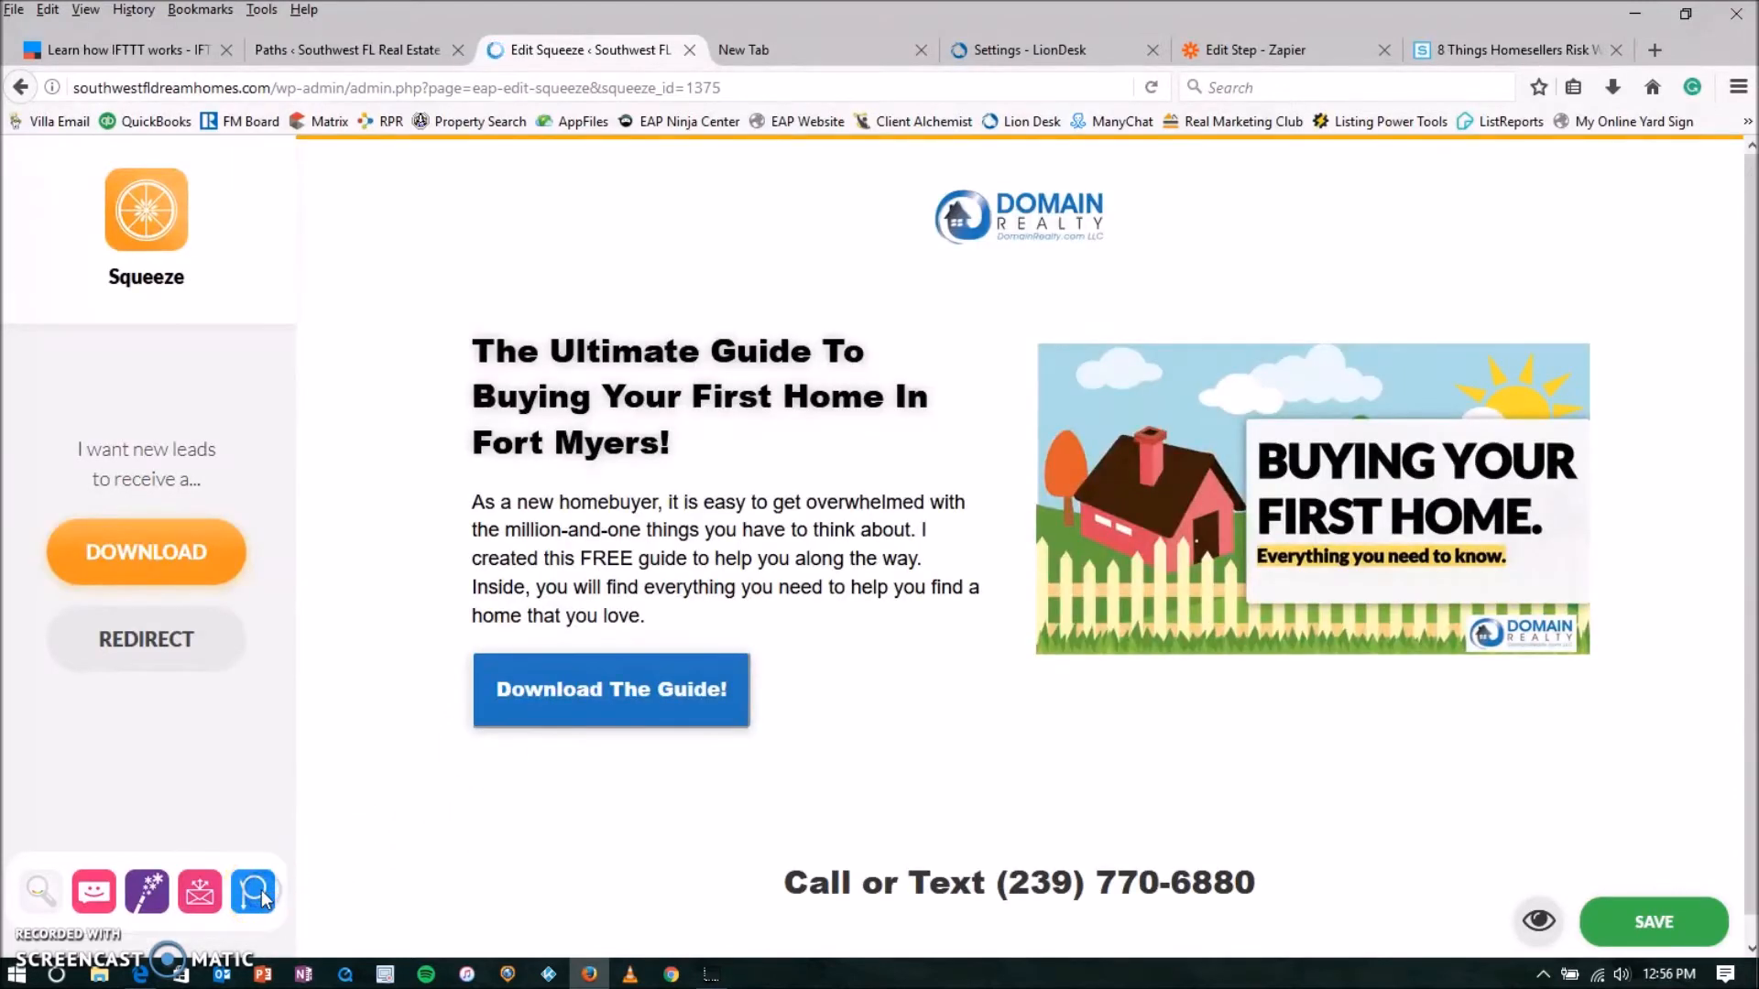
left_click(261, 871)
left_click(1101, 385)
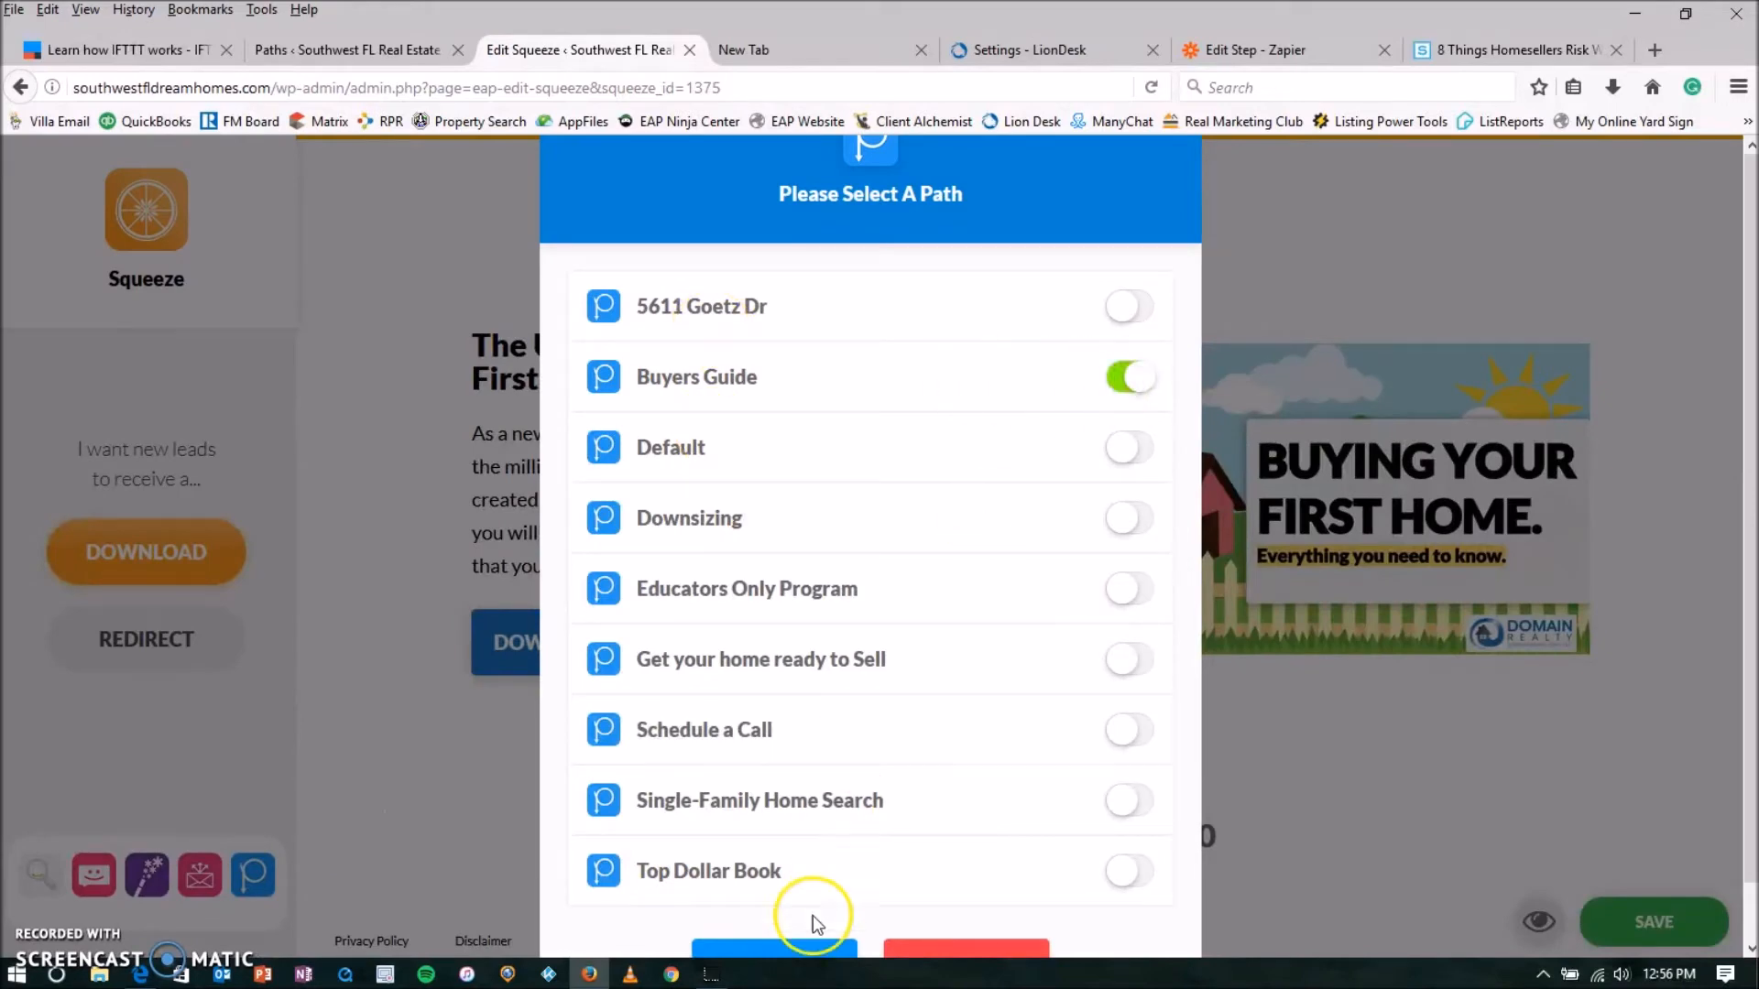
left_click(802, 953)
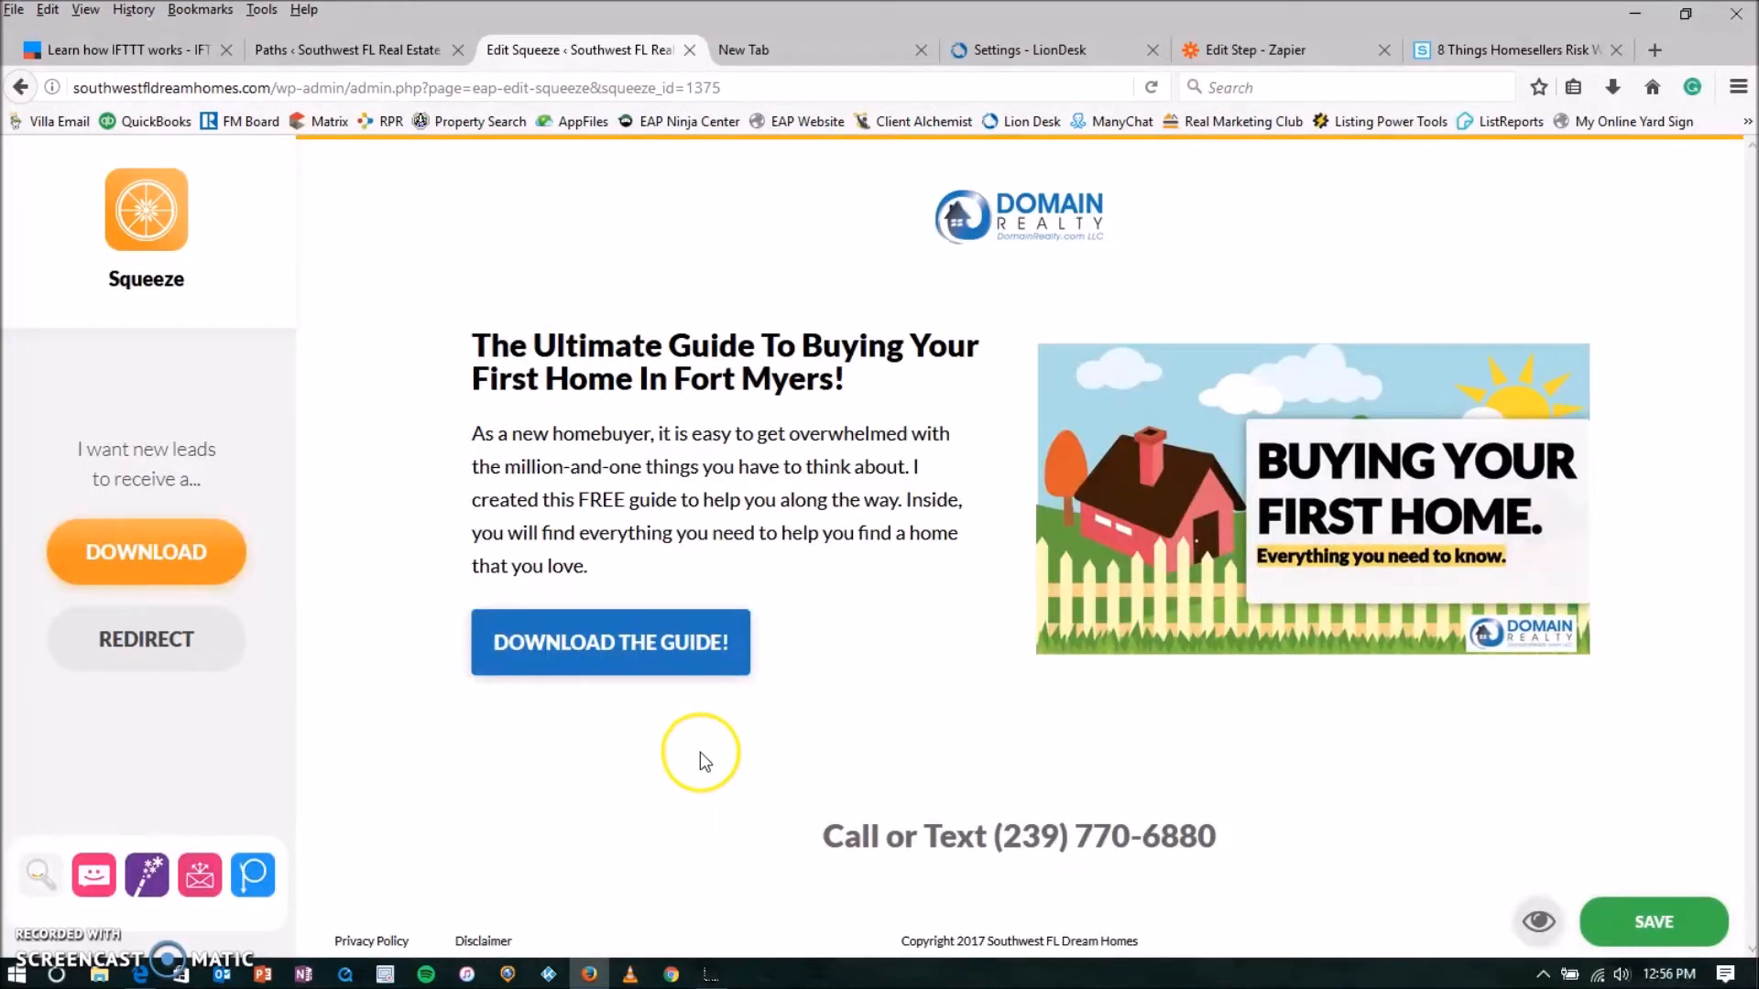
Save and publish the squeeze page, copy its link and finish the publishing dialog
left_click(1667, 914)
left_click(1039, 653)
left_click(1039, 683)
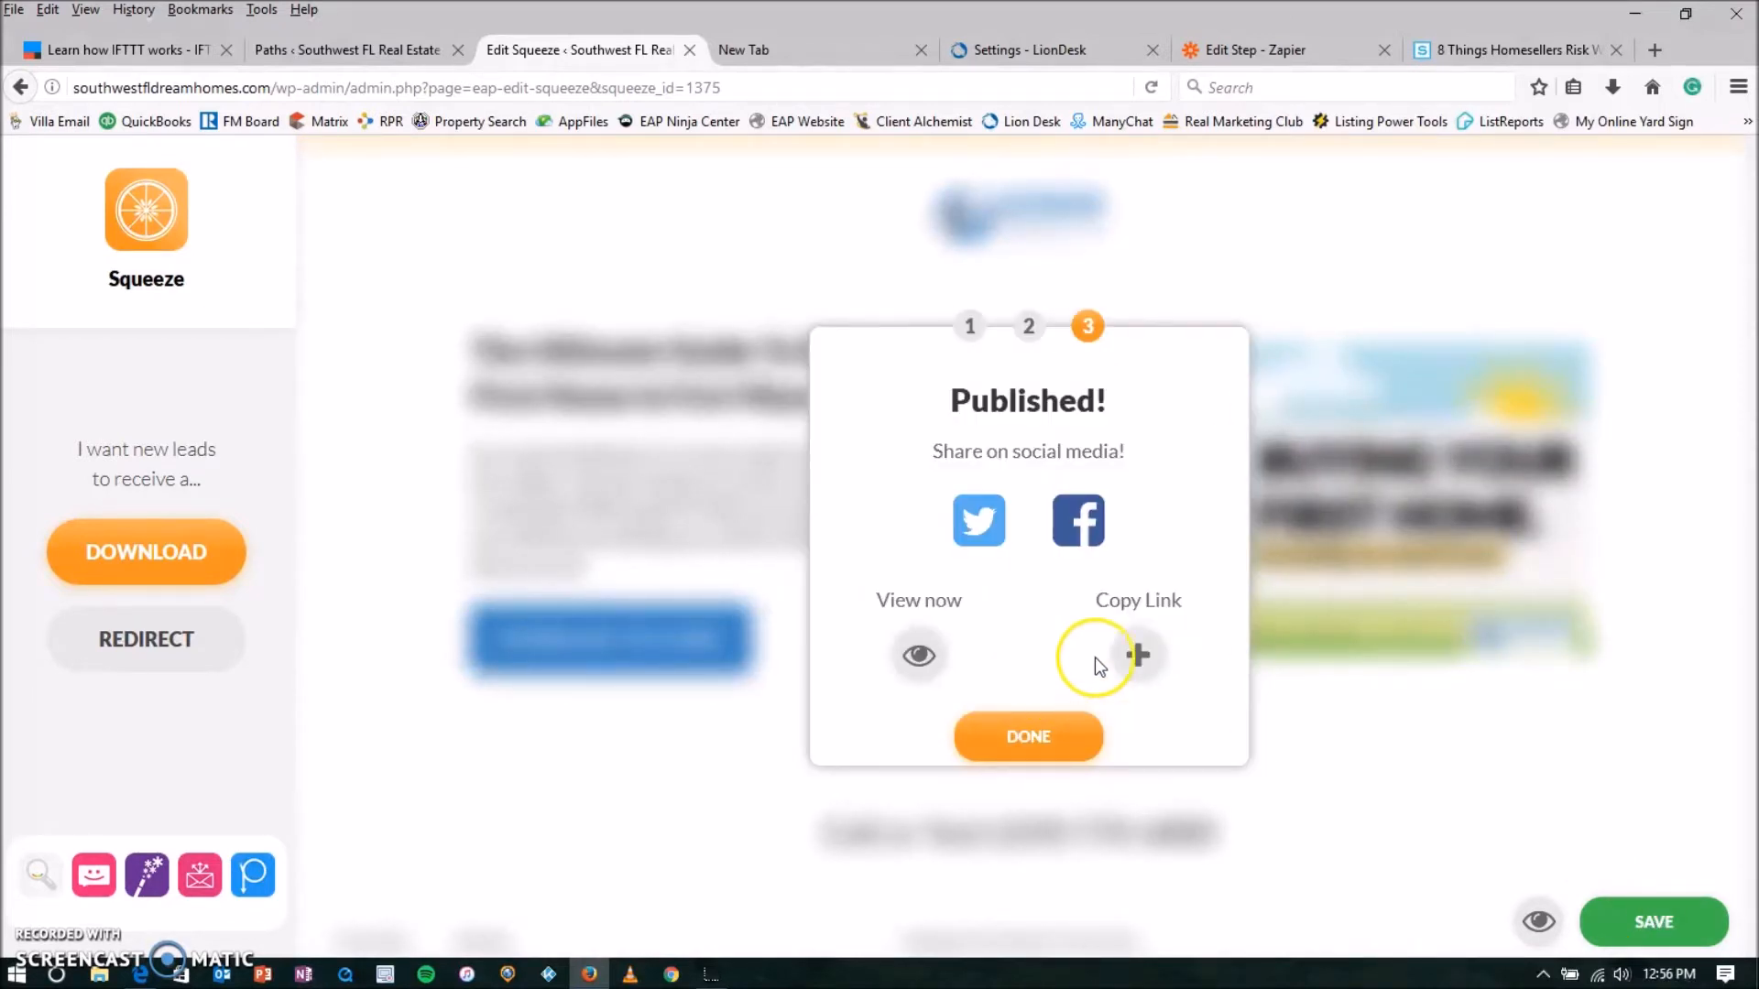
left_click(1138, 661)
left_click(1017, 736)
Load southwestfldreamhomes.com/buyers-guide/ in the empty tab and check the webhook test step in Zapier
left_click(801, 58)
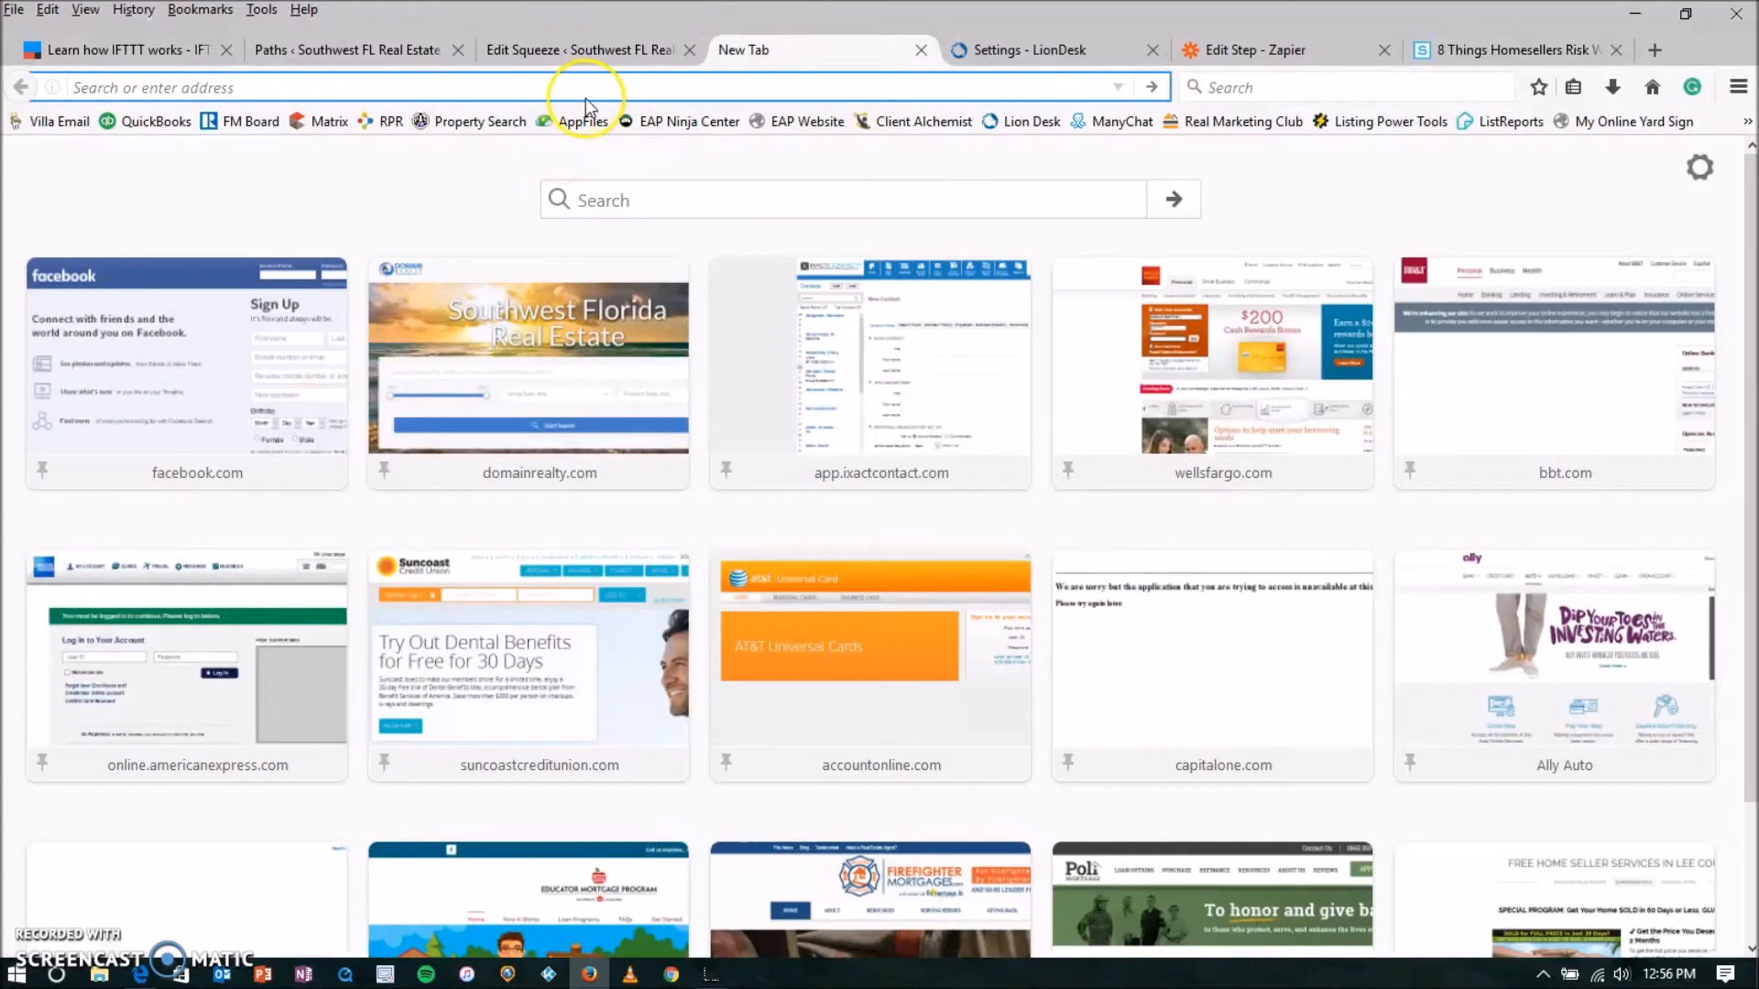
type("http://southwestfldreamhomes.com/buyers-guide/")
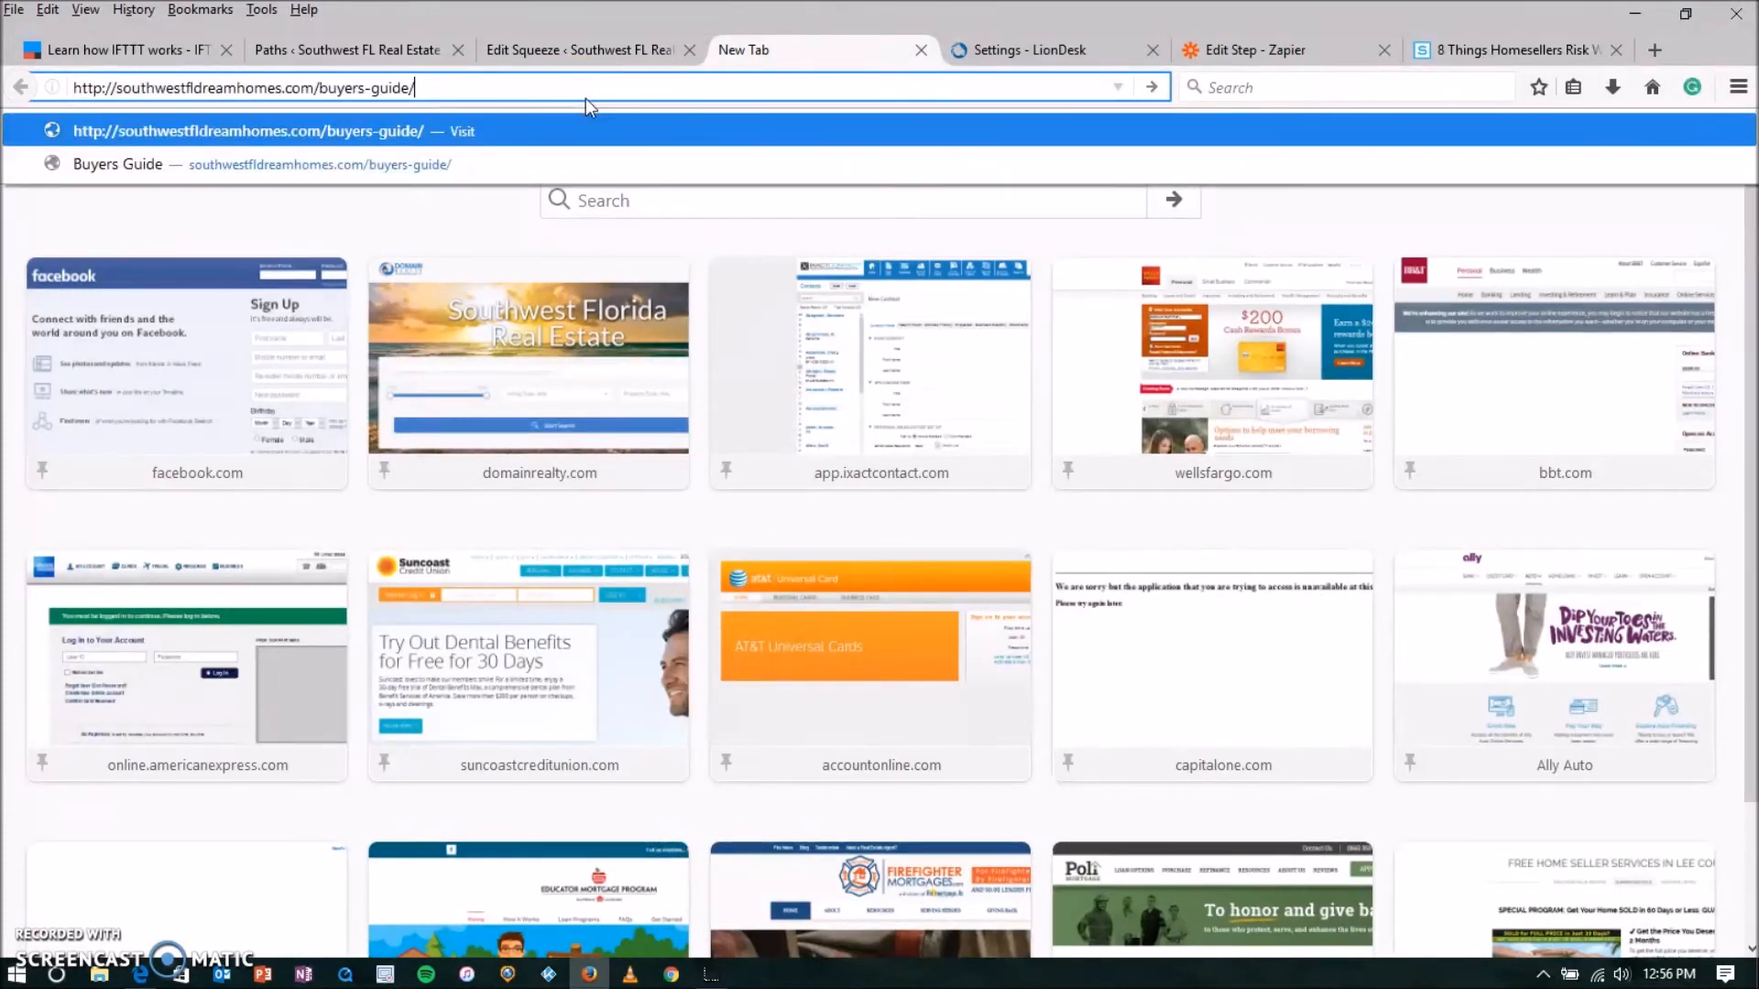
key("Return")
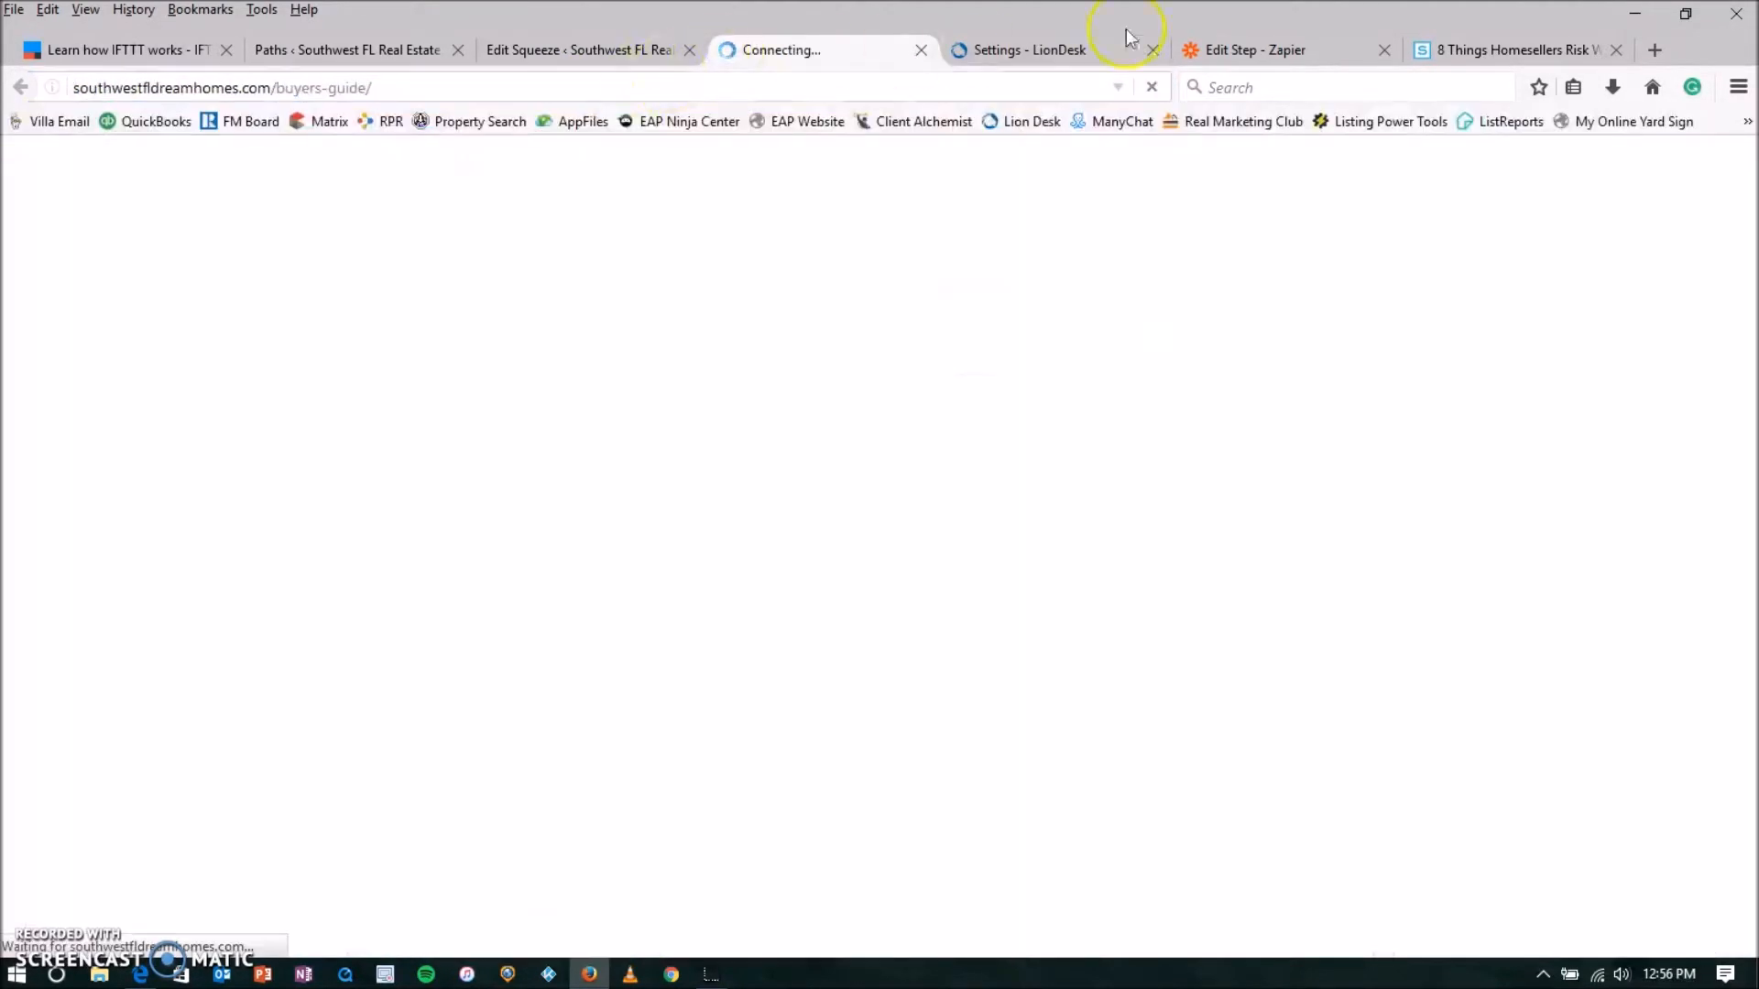
left_click(1319, 53)
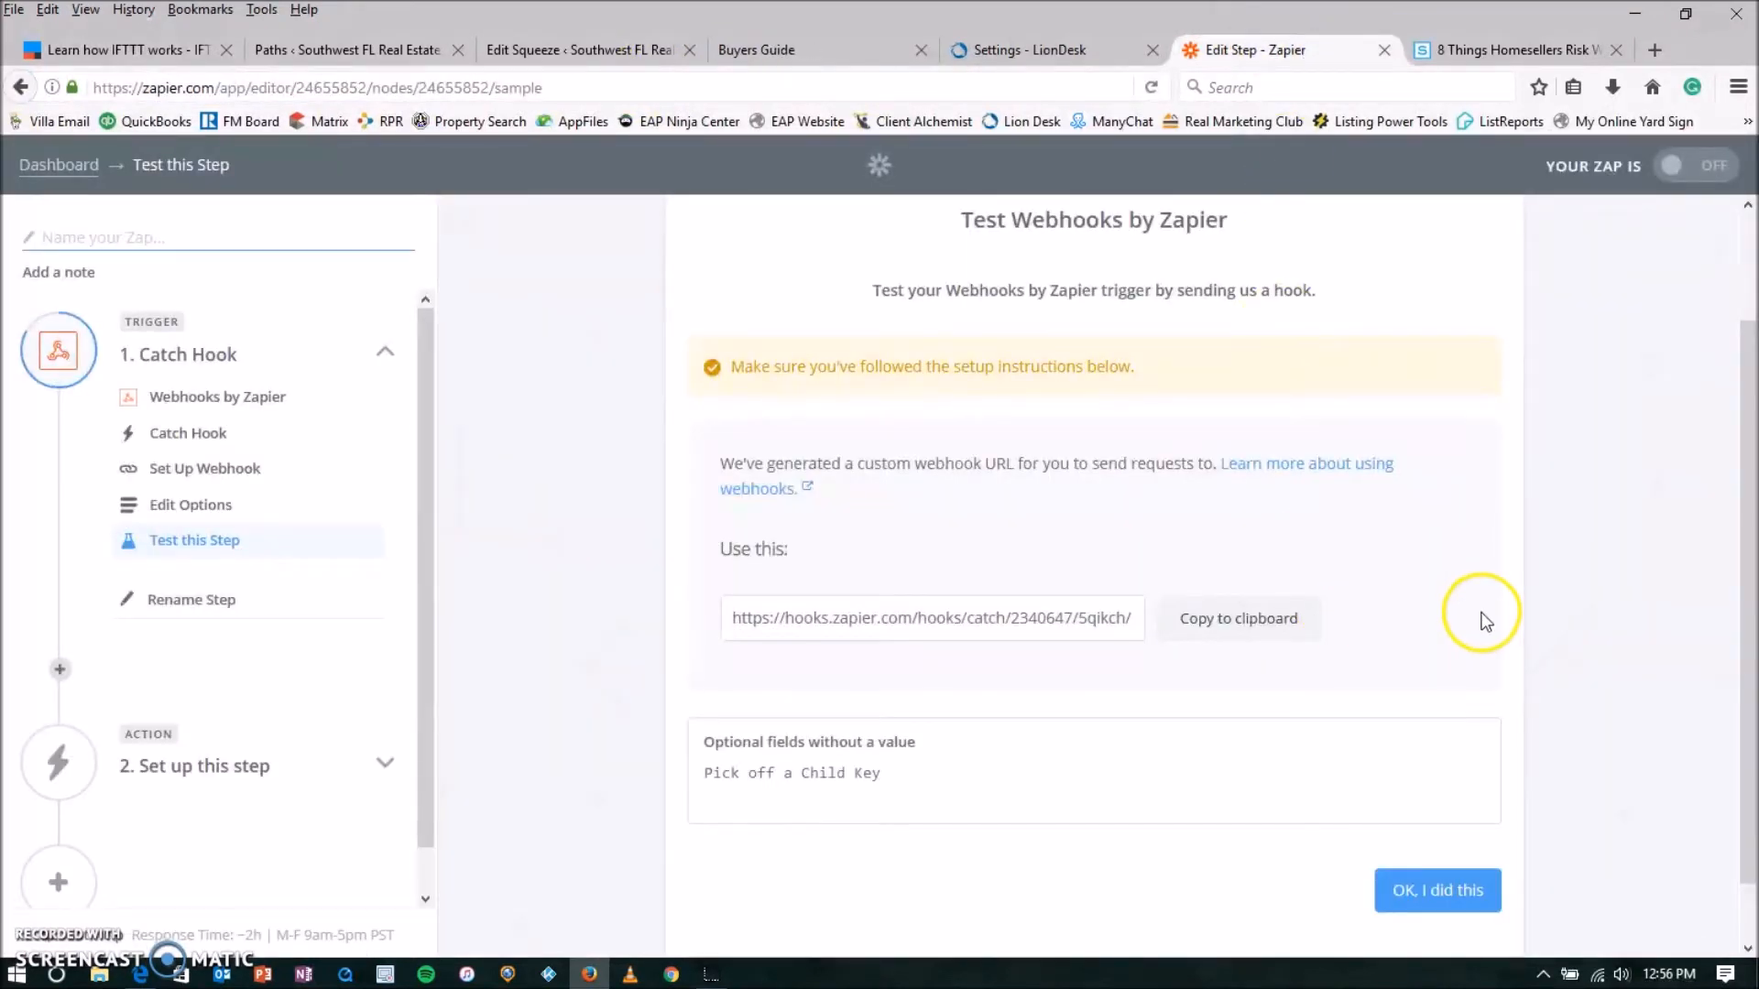
scroll(1485, 622, "down", 1)
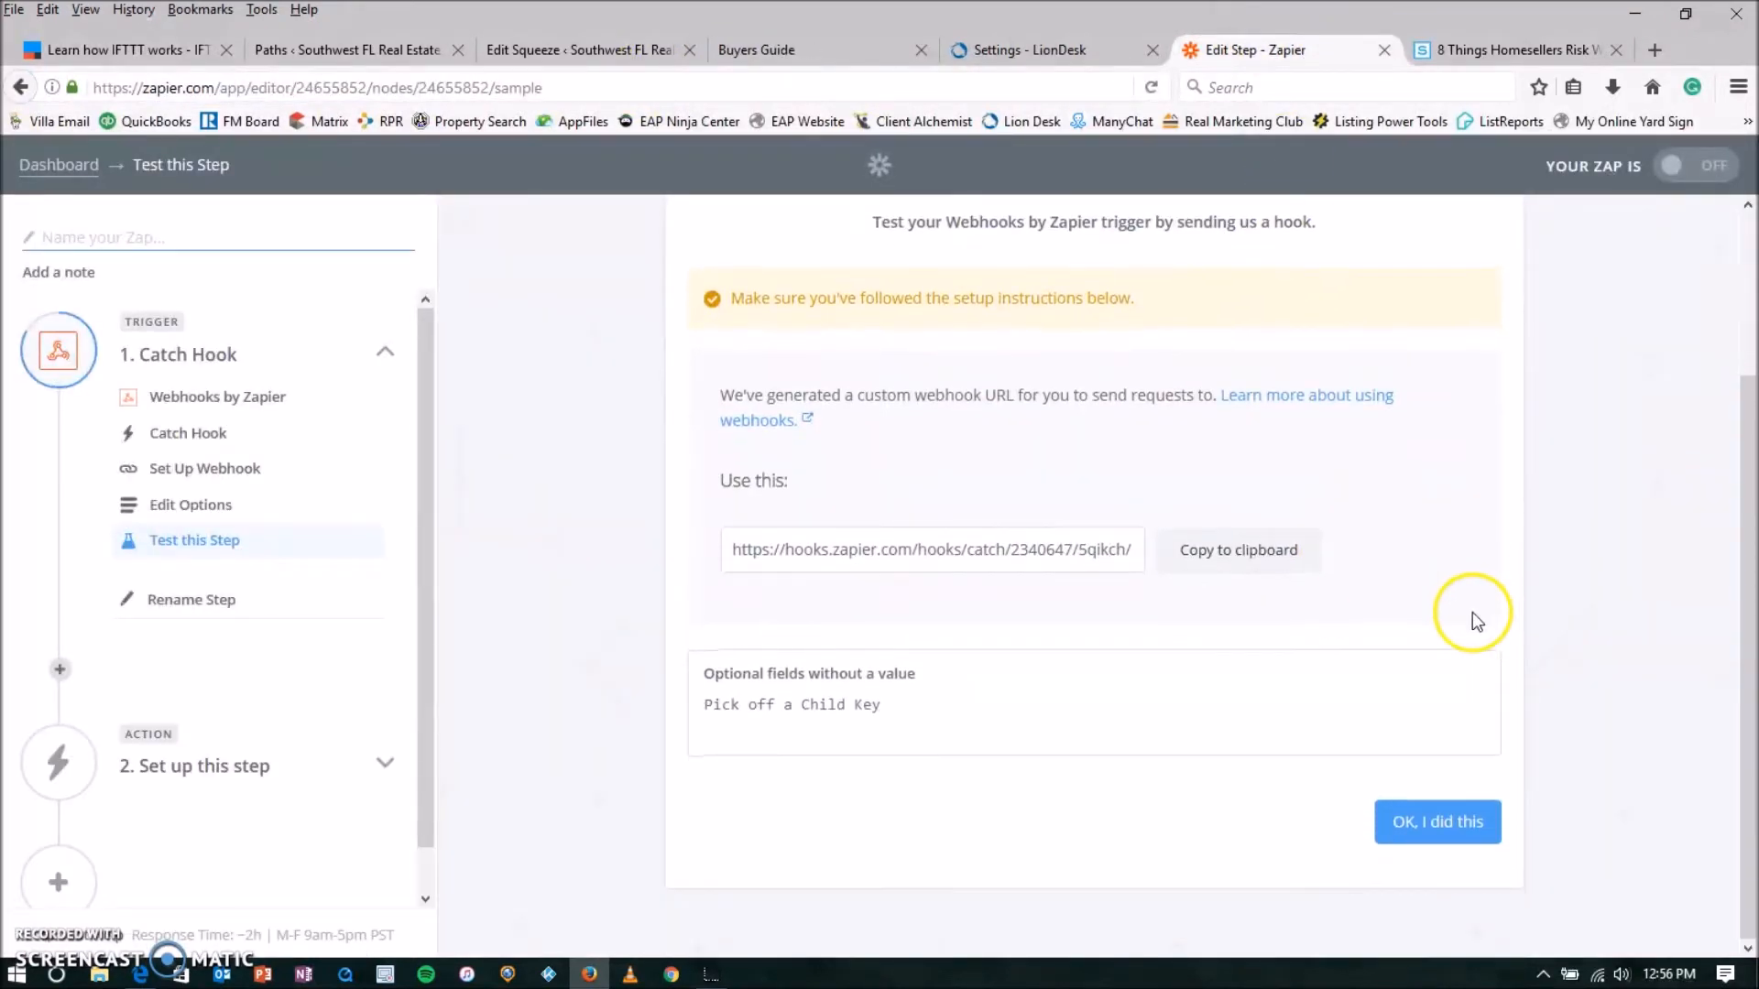
Return to the Buyers Guide page, open its guide download form and enter the test lead's first and last name
left_click(838, 52)
left_click(303, 613)
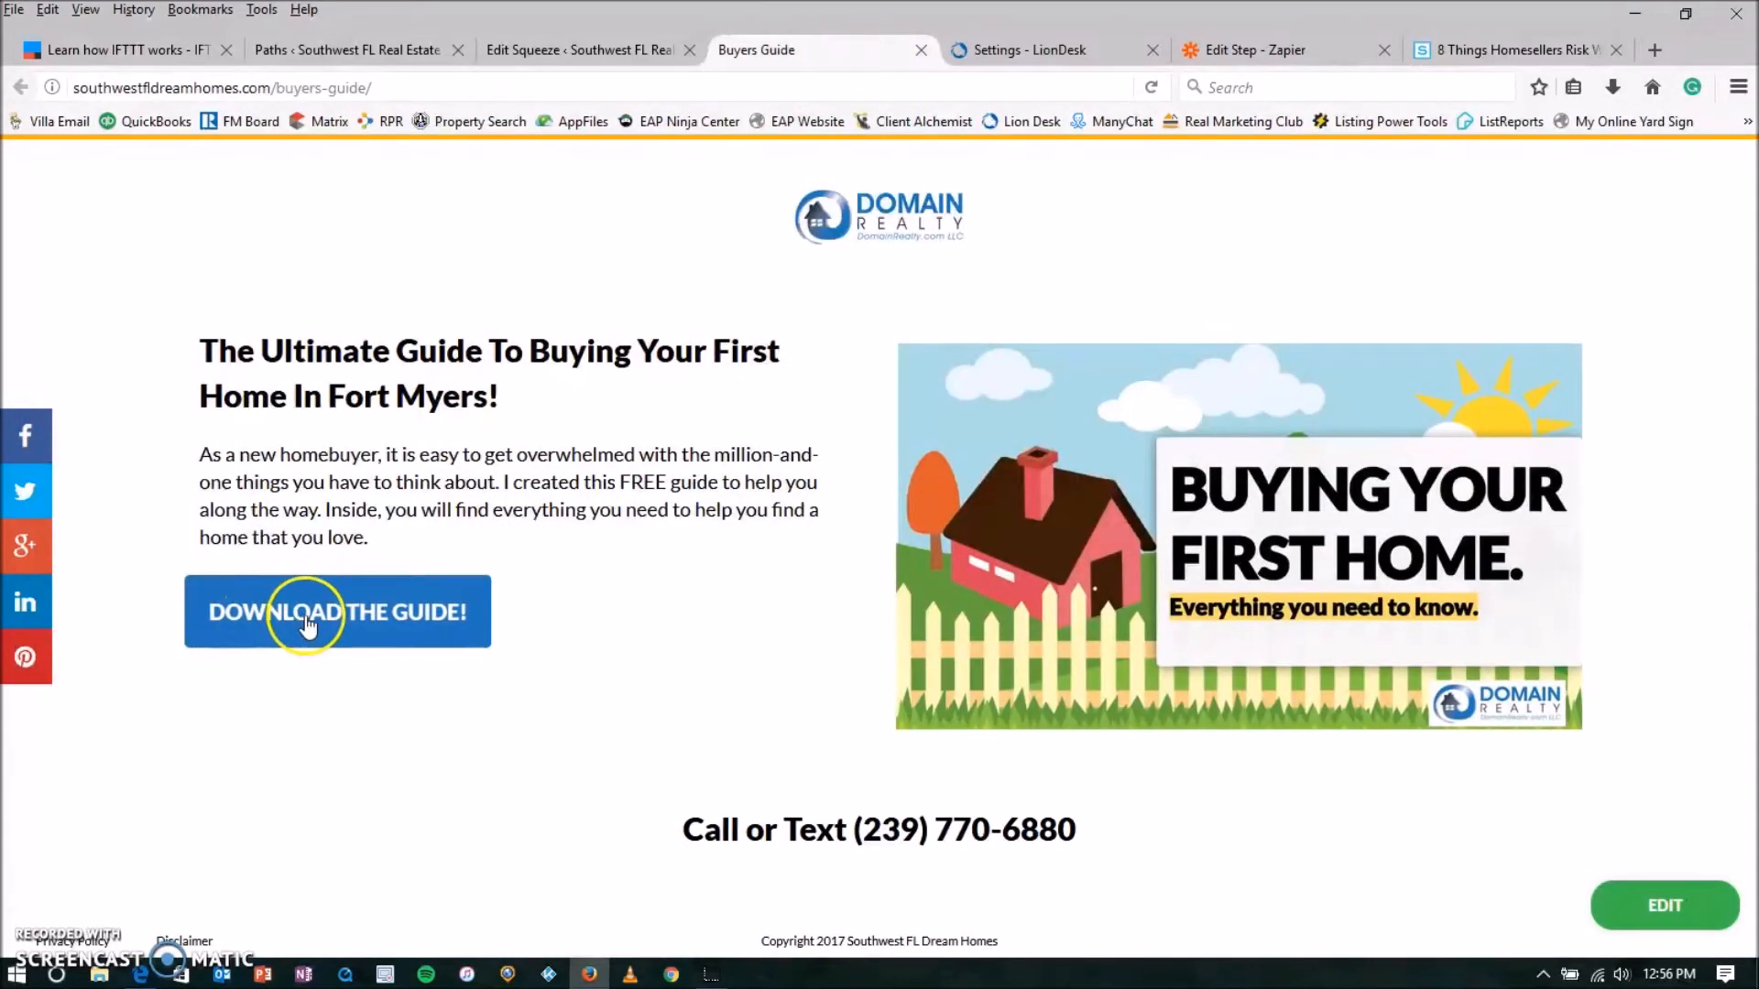
left_click(798, 424)
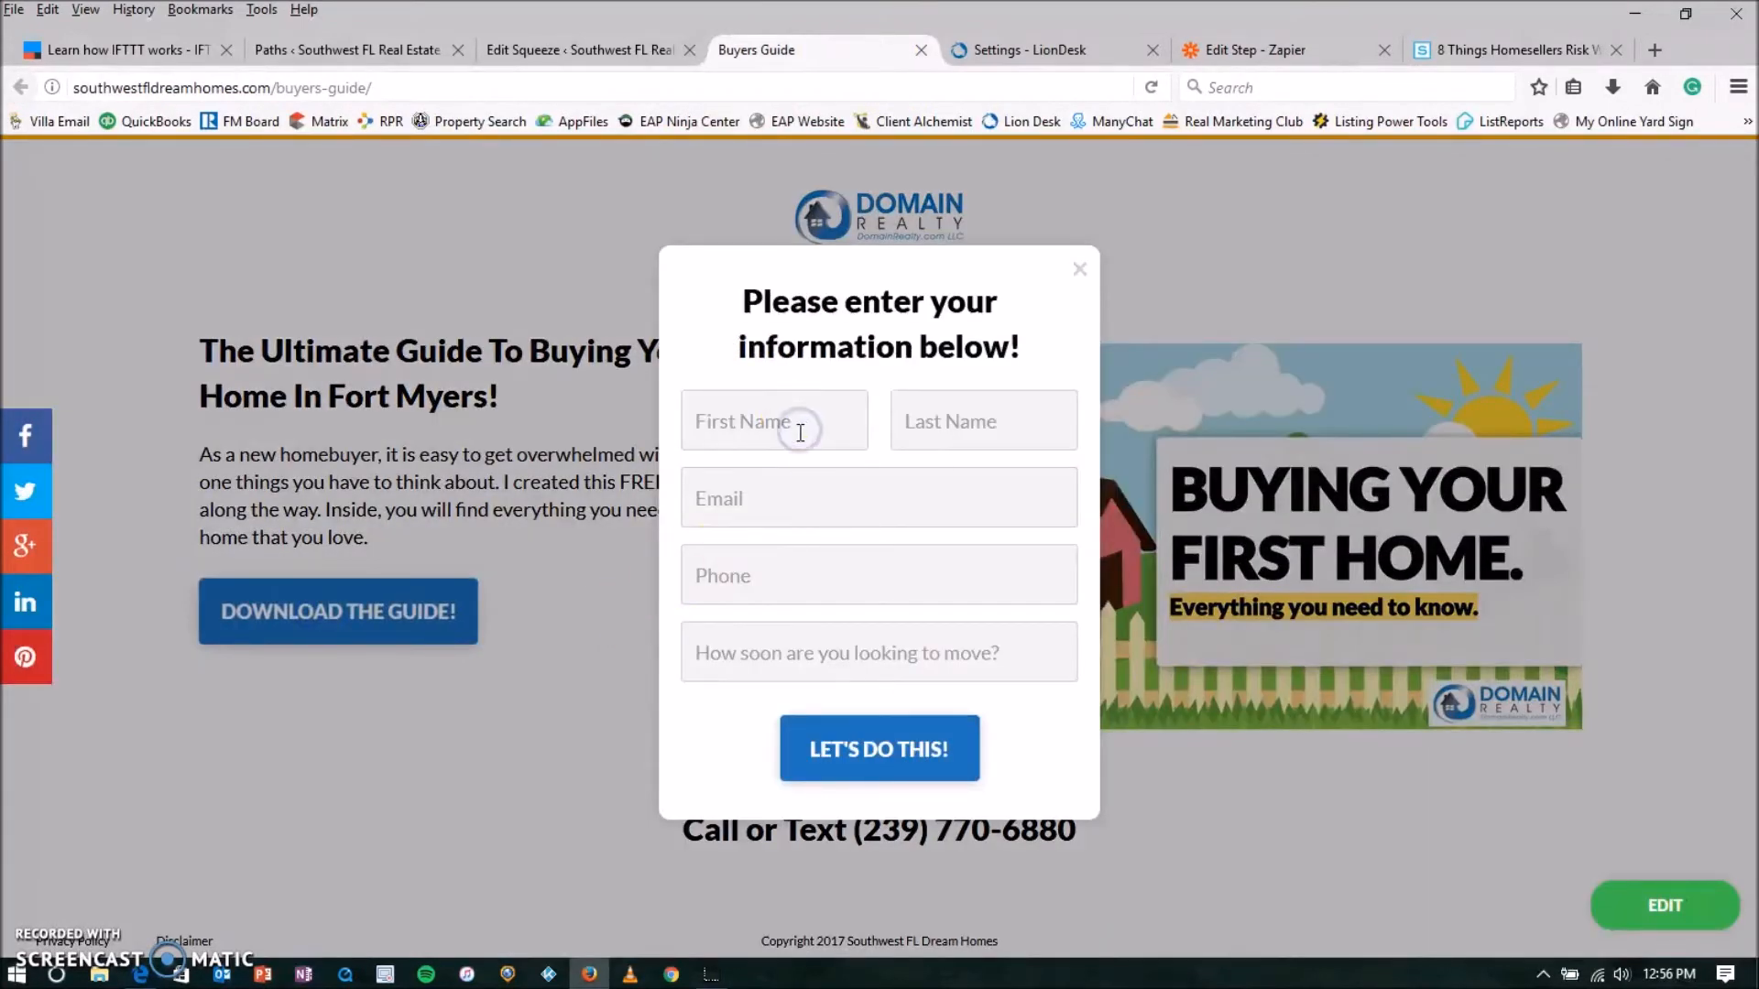
type("harry")
key("Tab")
type("pot")
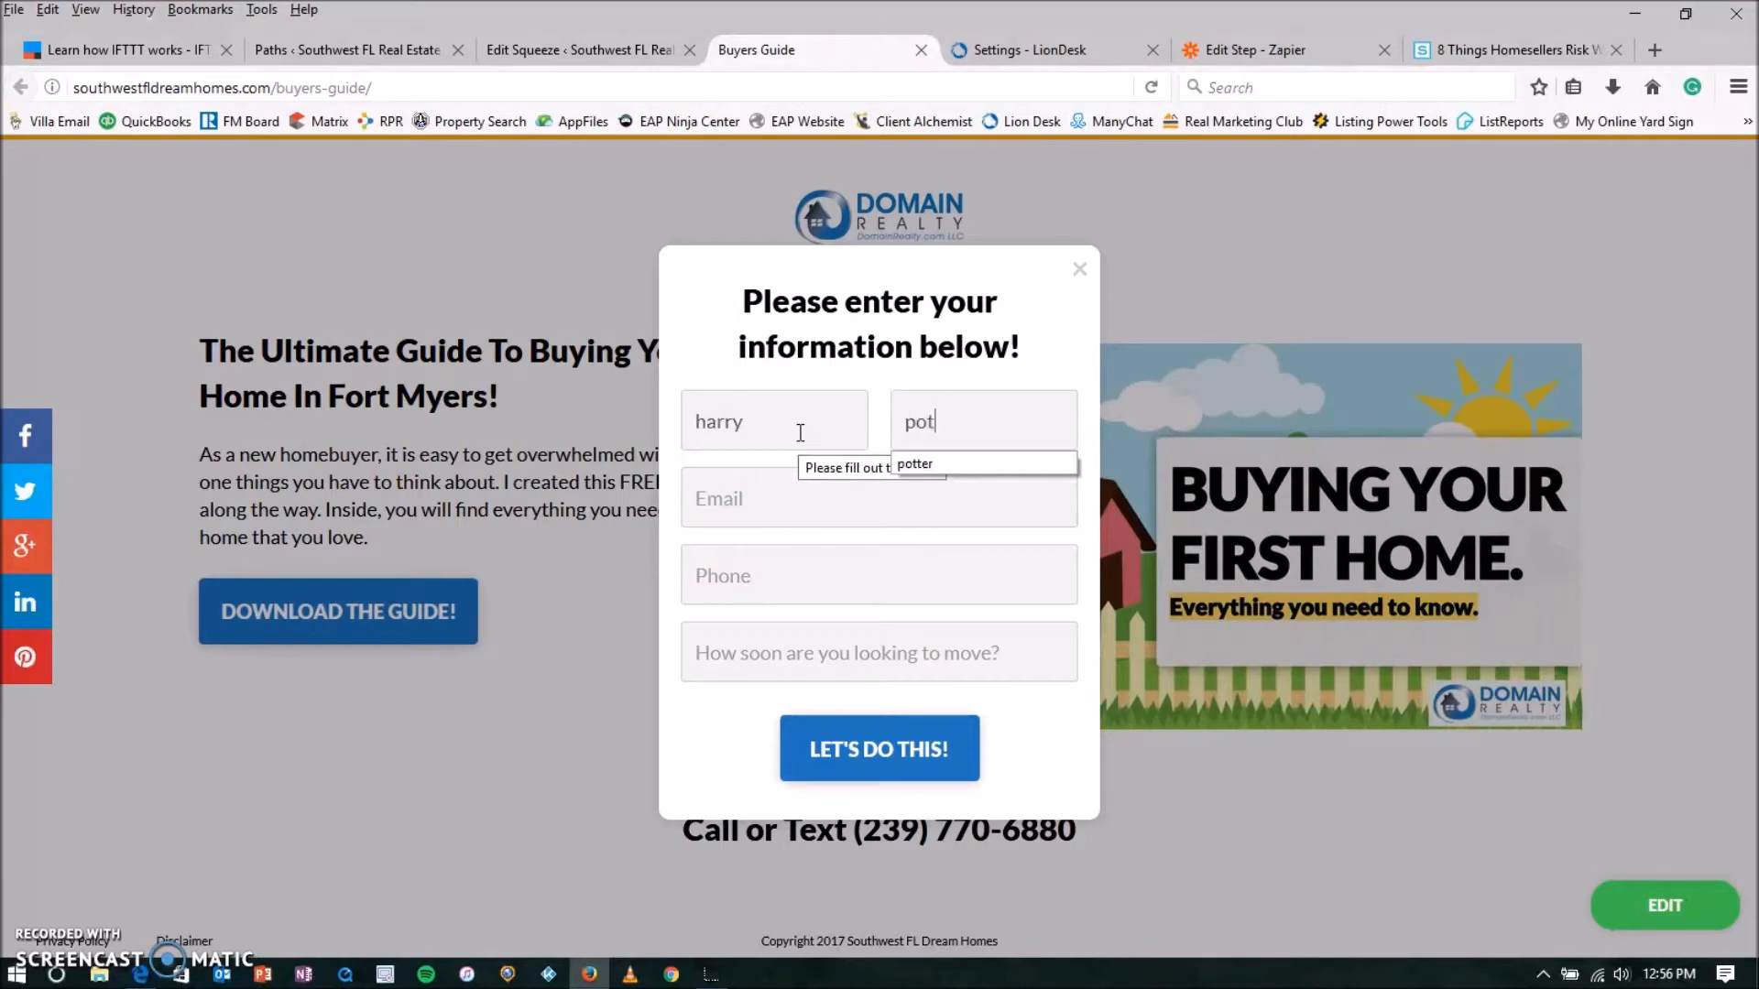
type("ter")
Complete the form with the test lead's email, phone and "now" as the moving time, submit it and close the download offer
key("Tab")
type("harr")
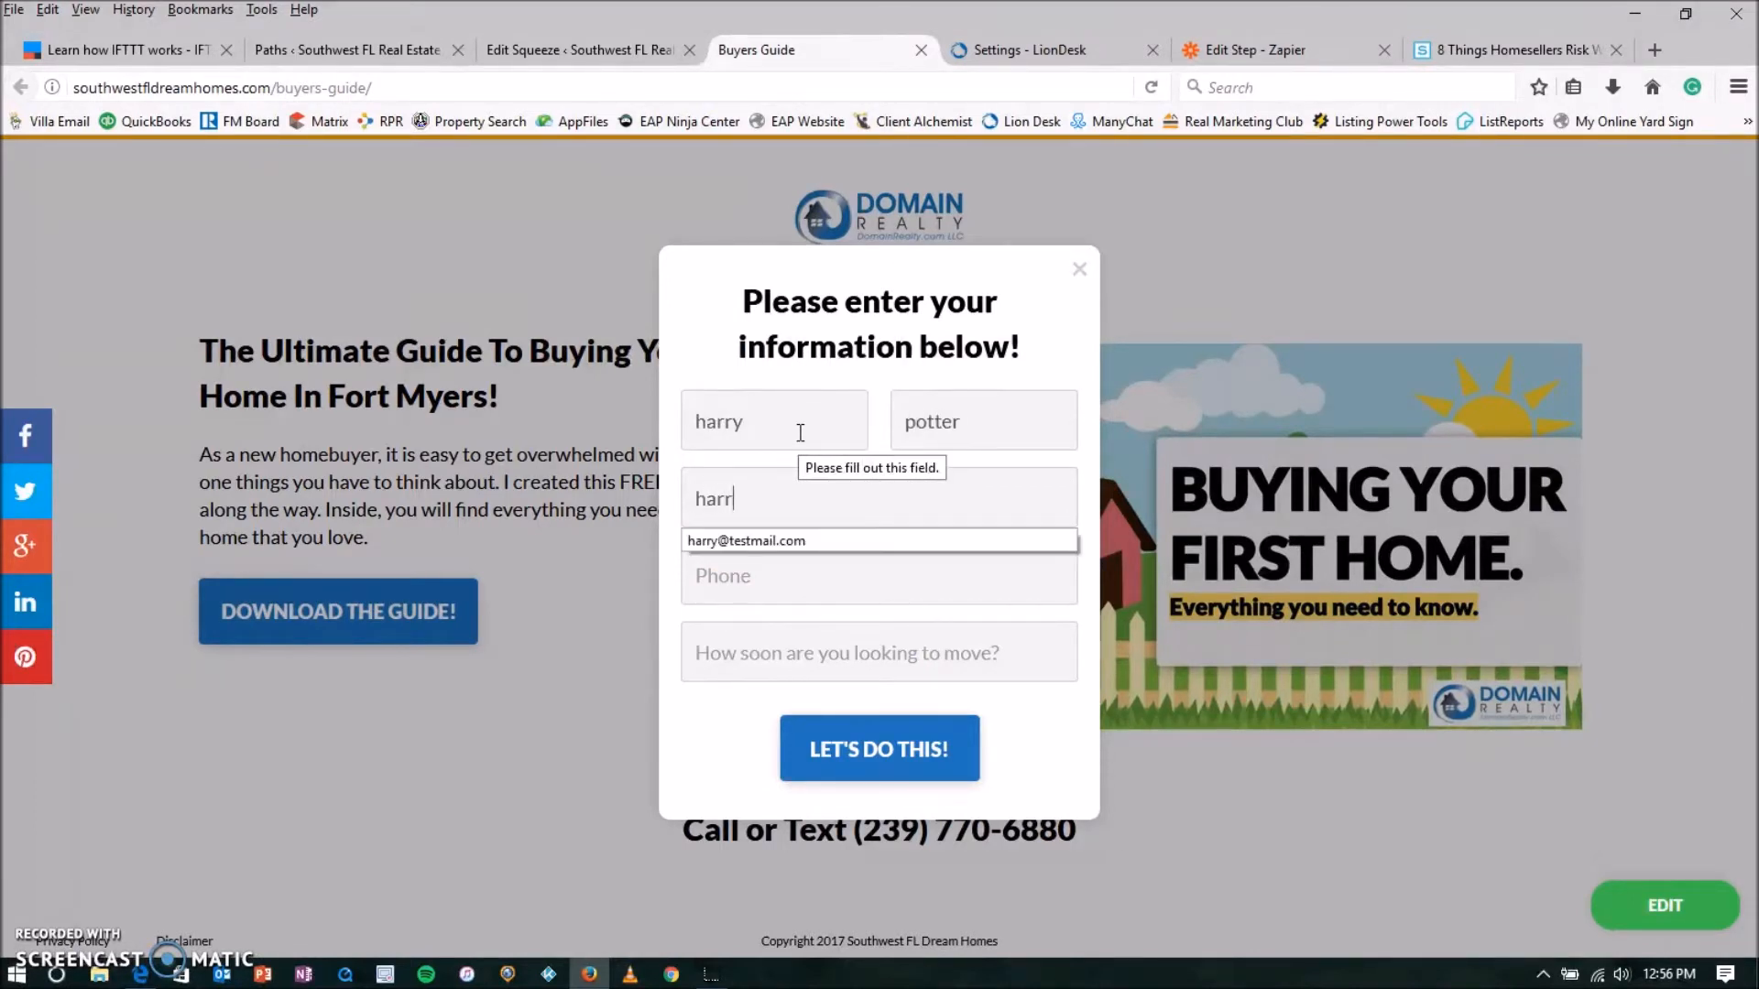
key("Down")
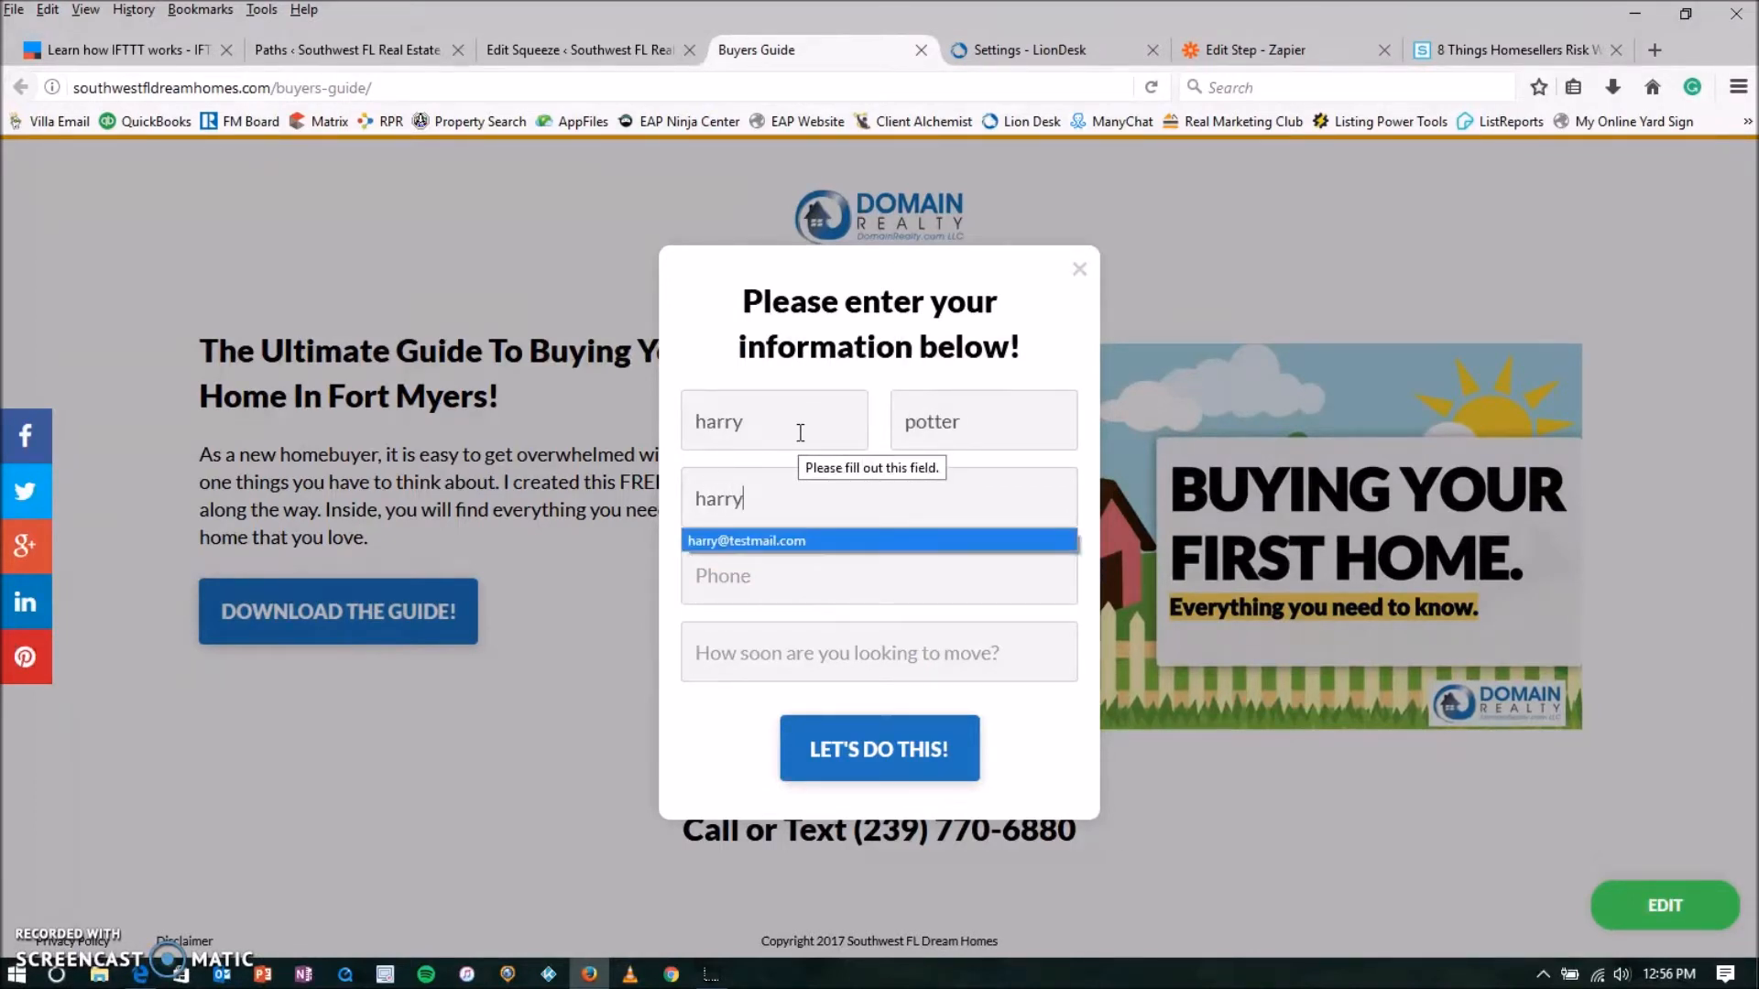
key("Tab")
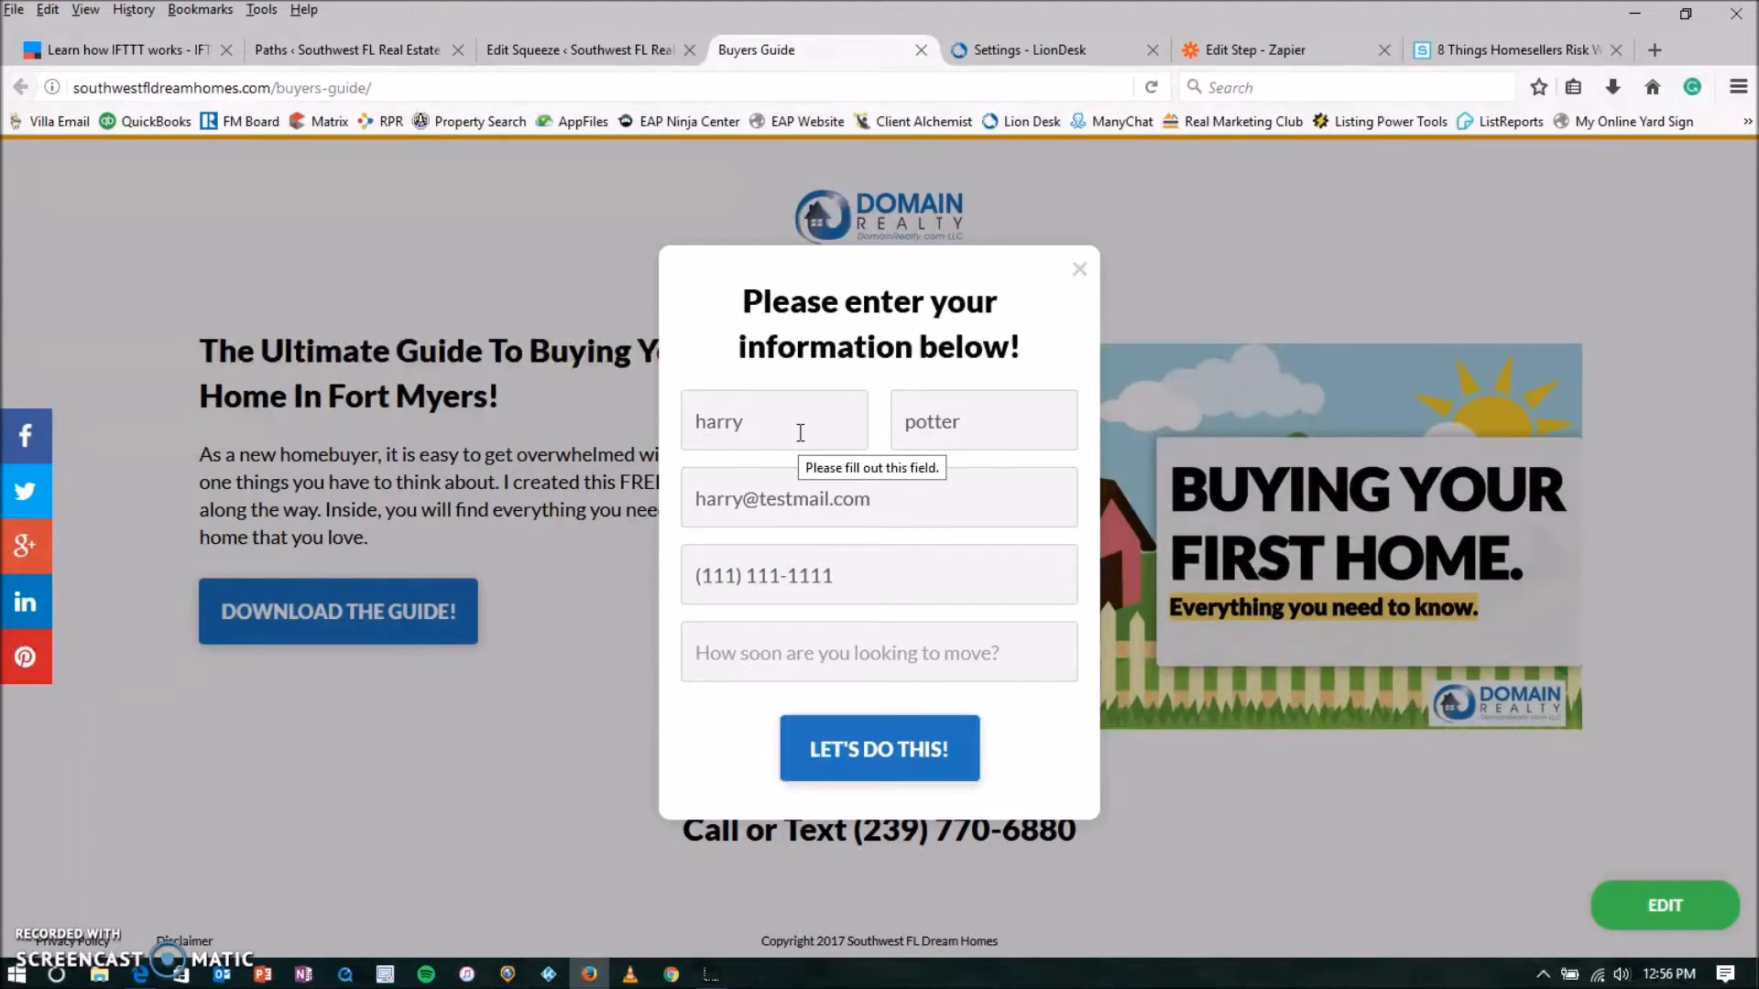
type("now")
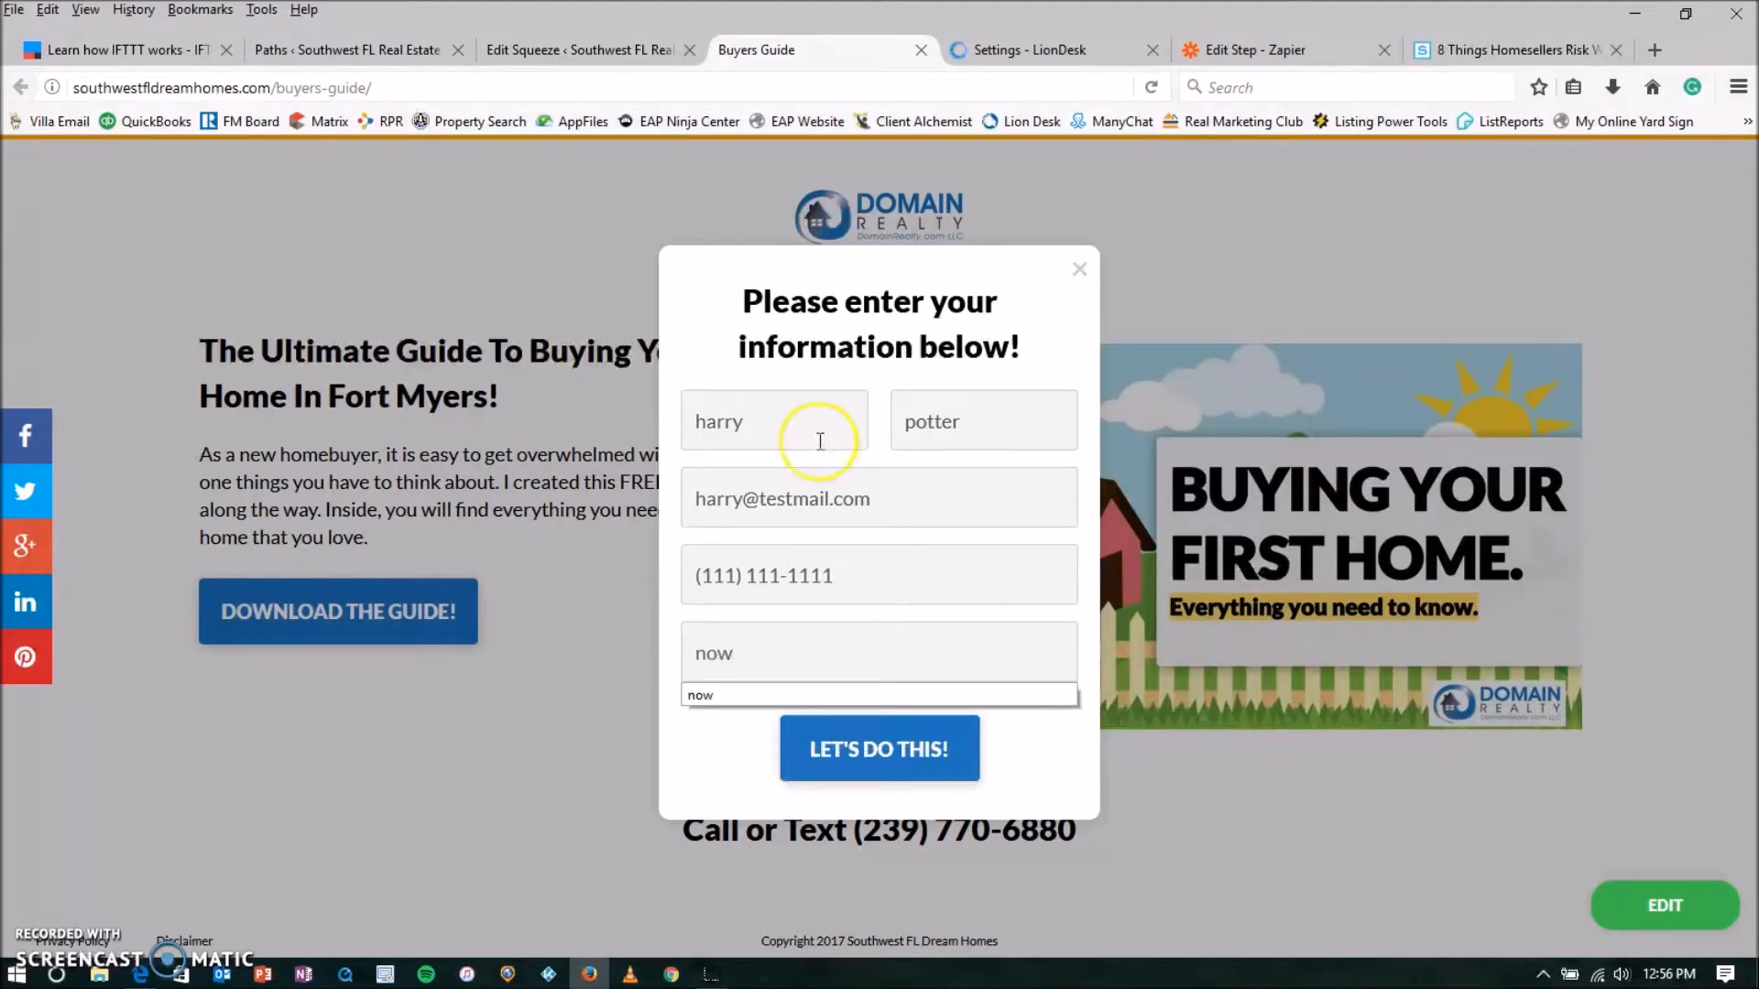
left_click(883, 752)
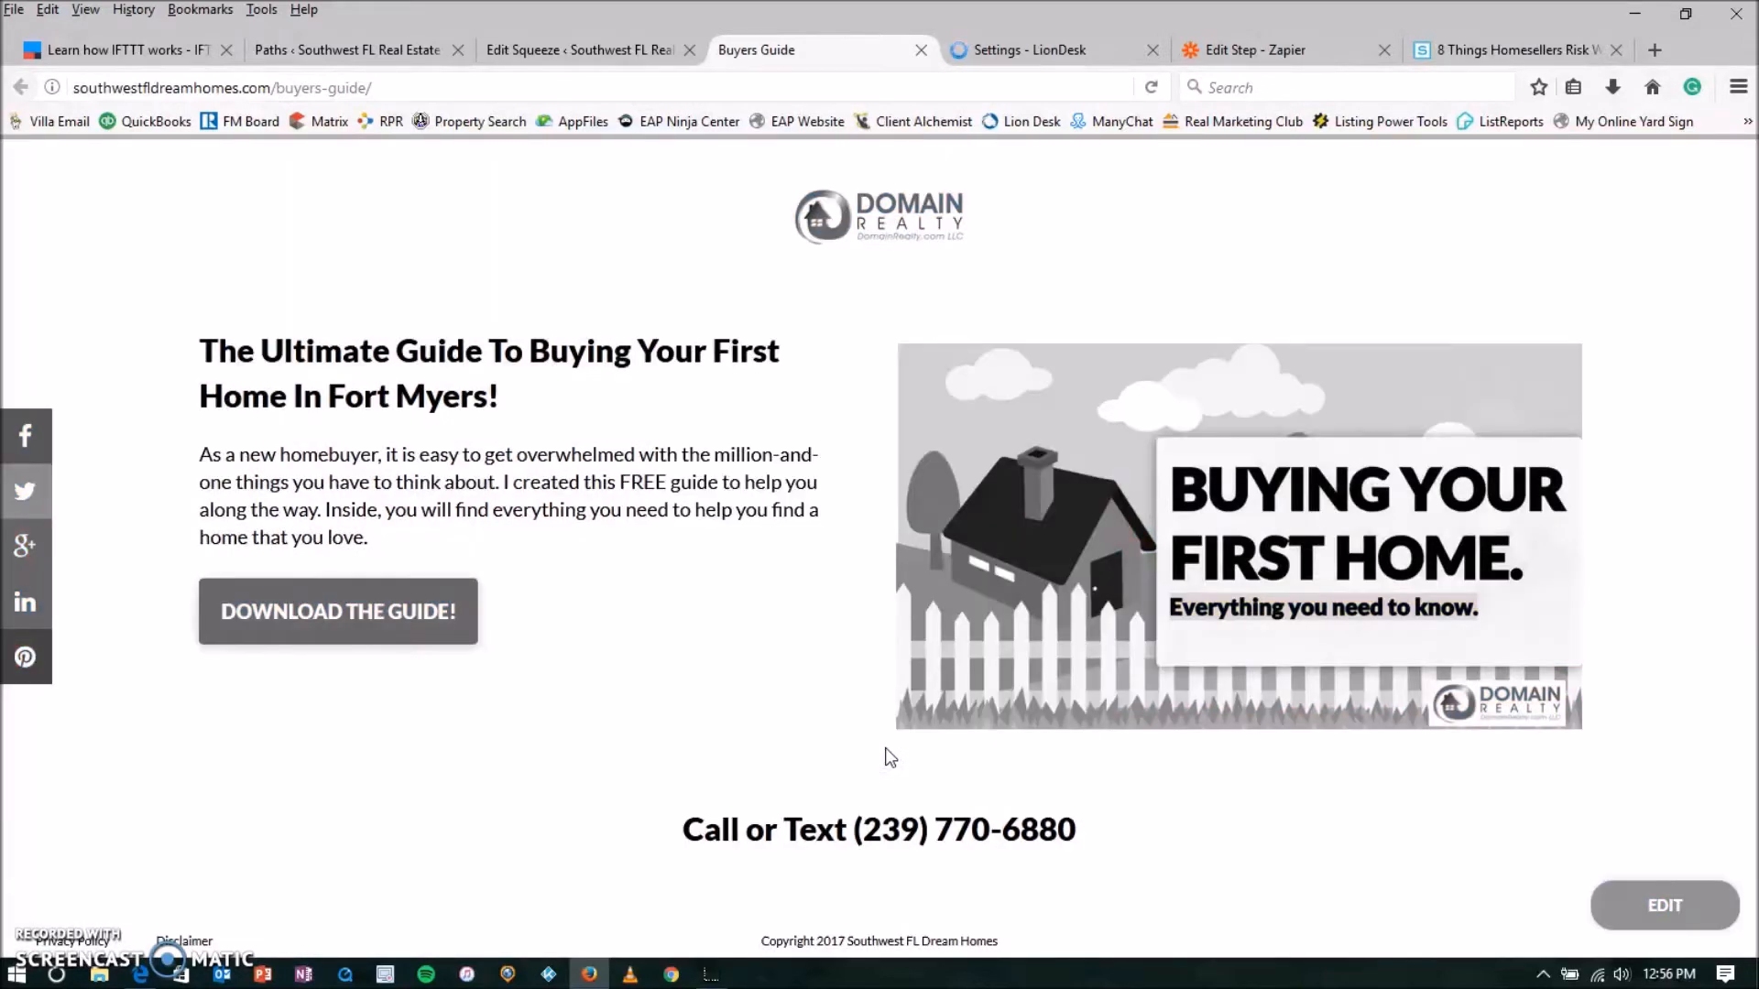
left_click(779, 563)
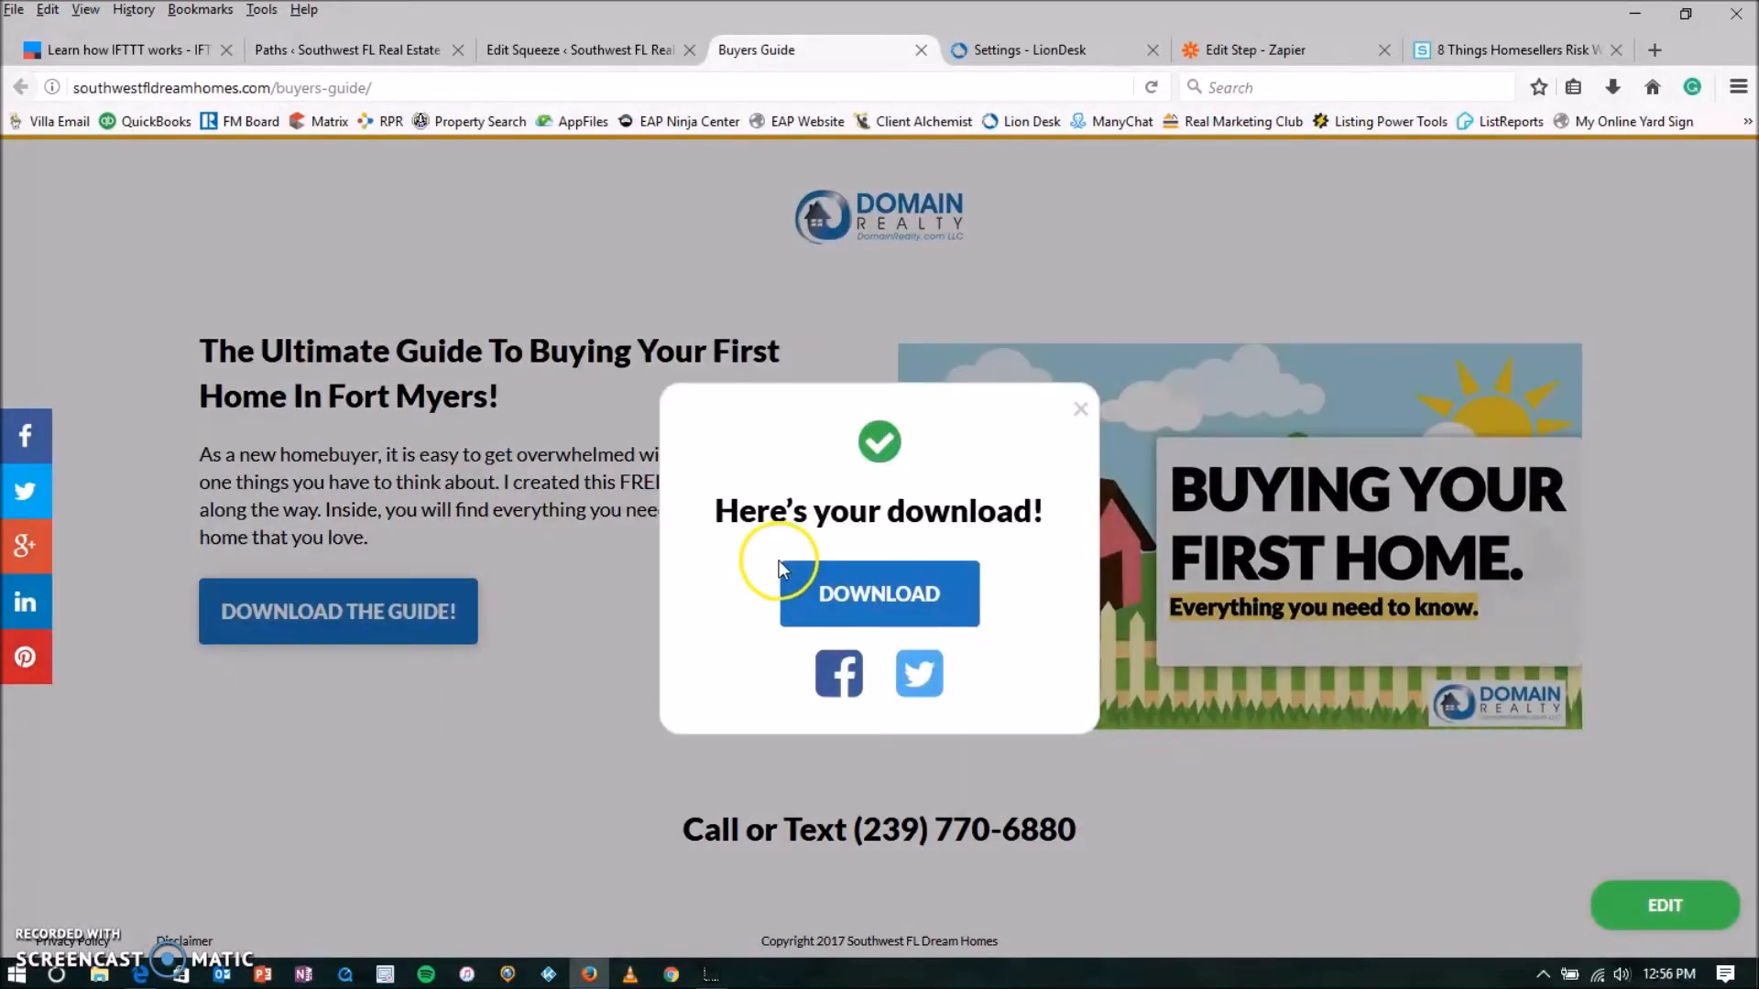
left_click(1067, 411)
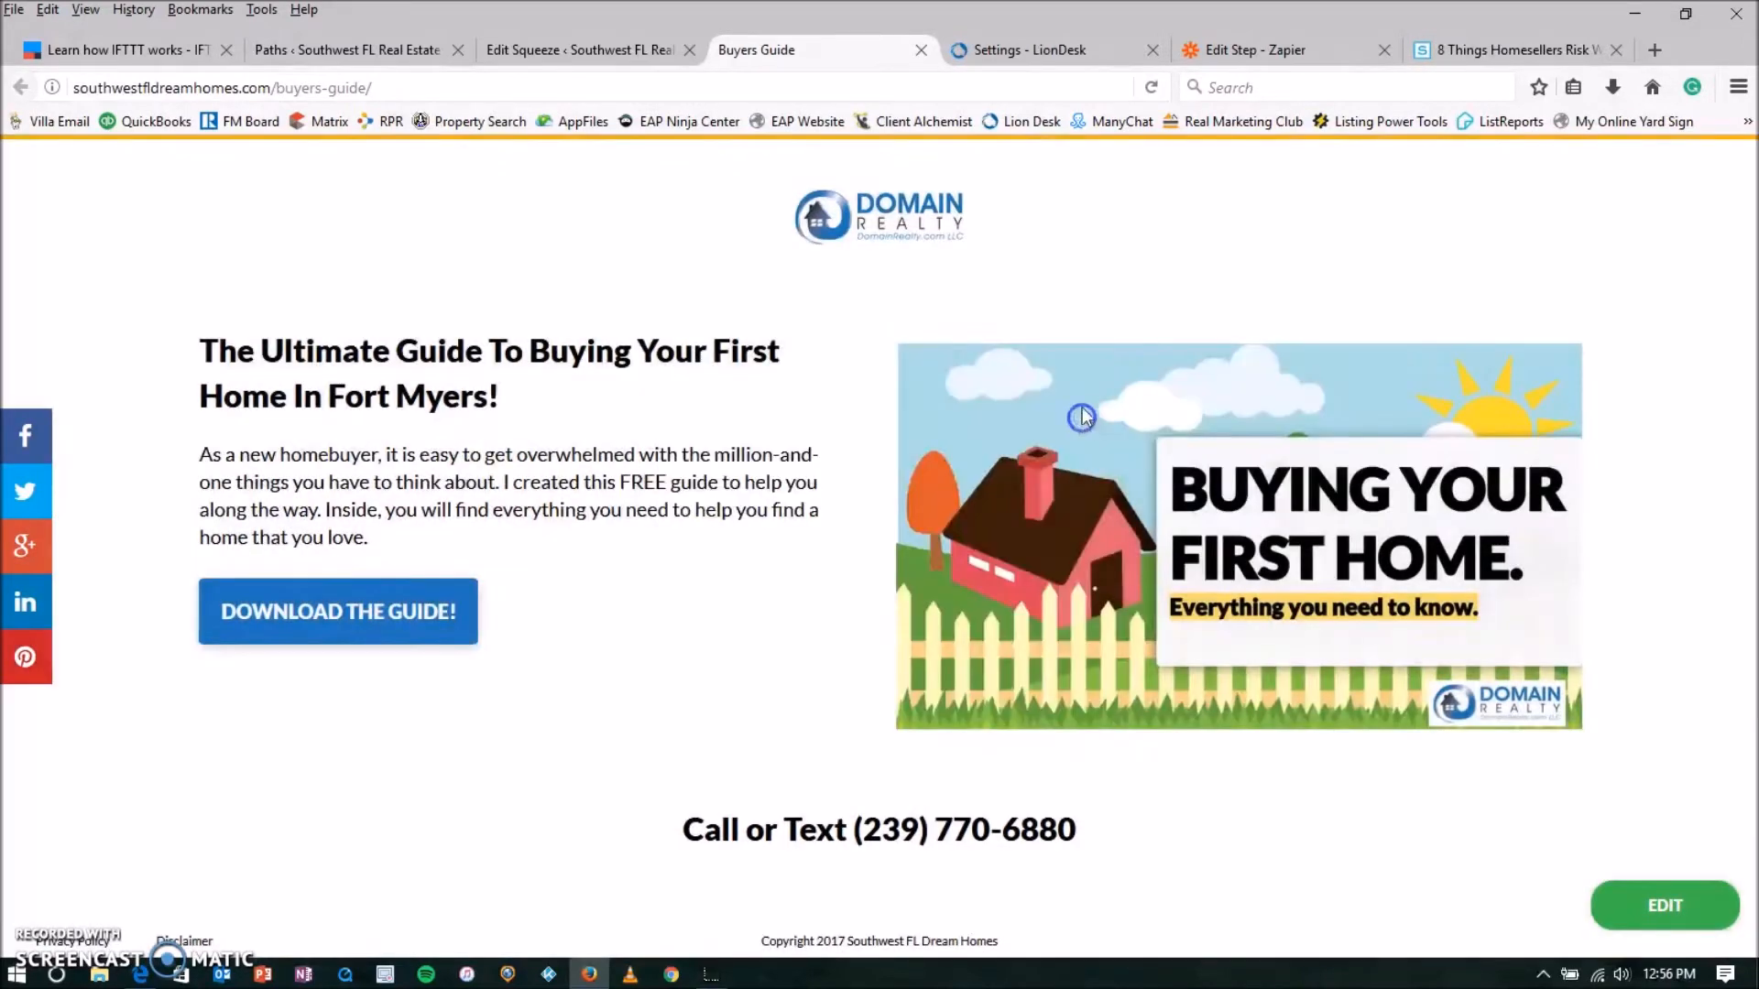
Back in Zapier, run the Catch Hook trigger test with the submitted lead and continue to the action setup
left_click(1060, 57)
left_click(1295, 53)
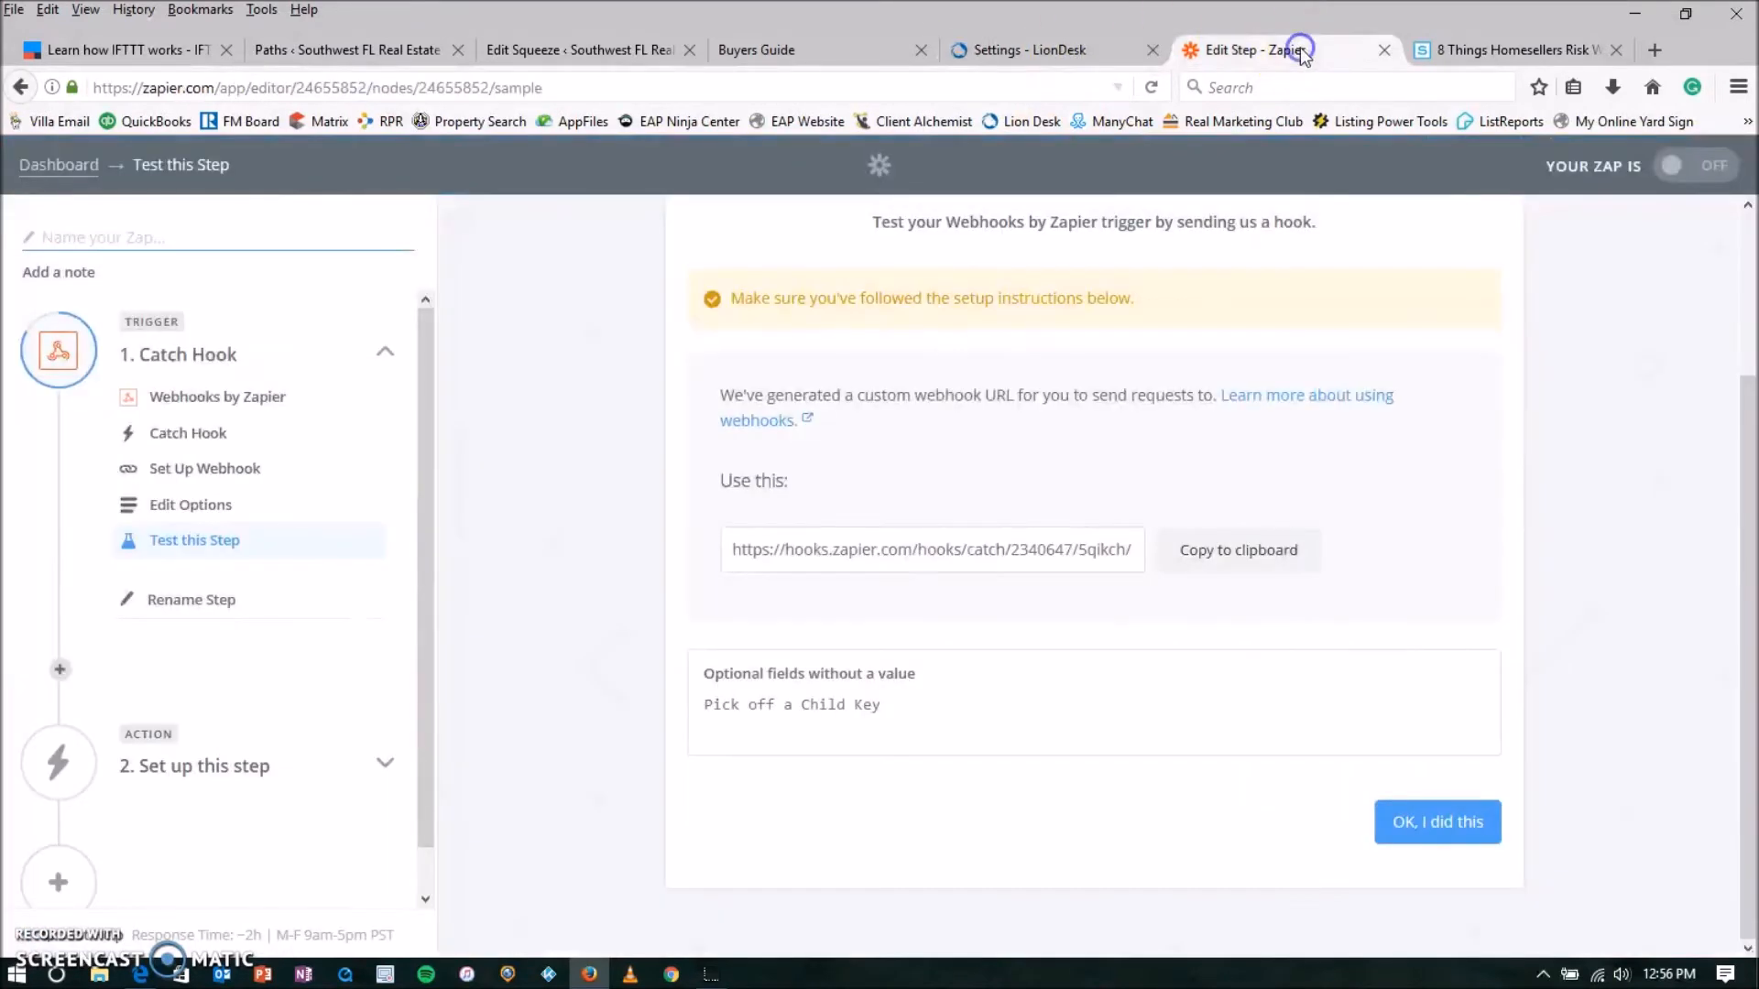
left_click(1442, 824)
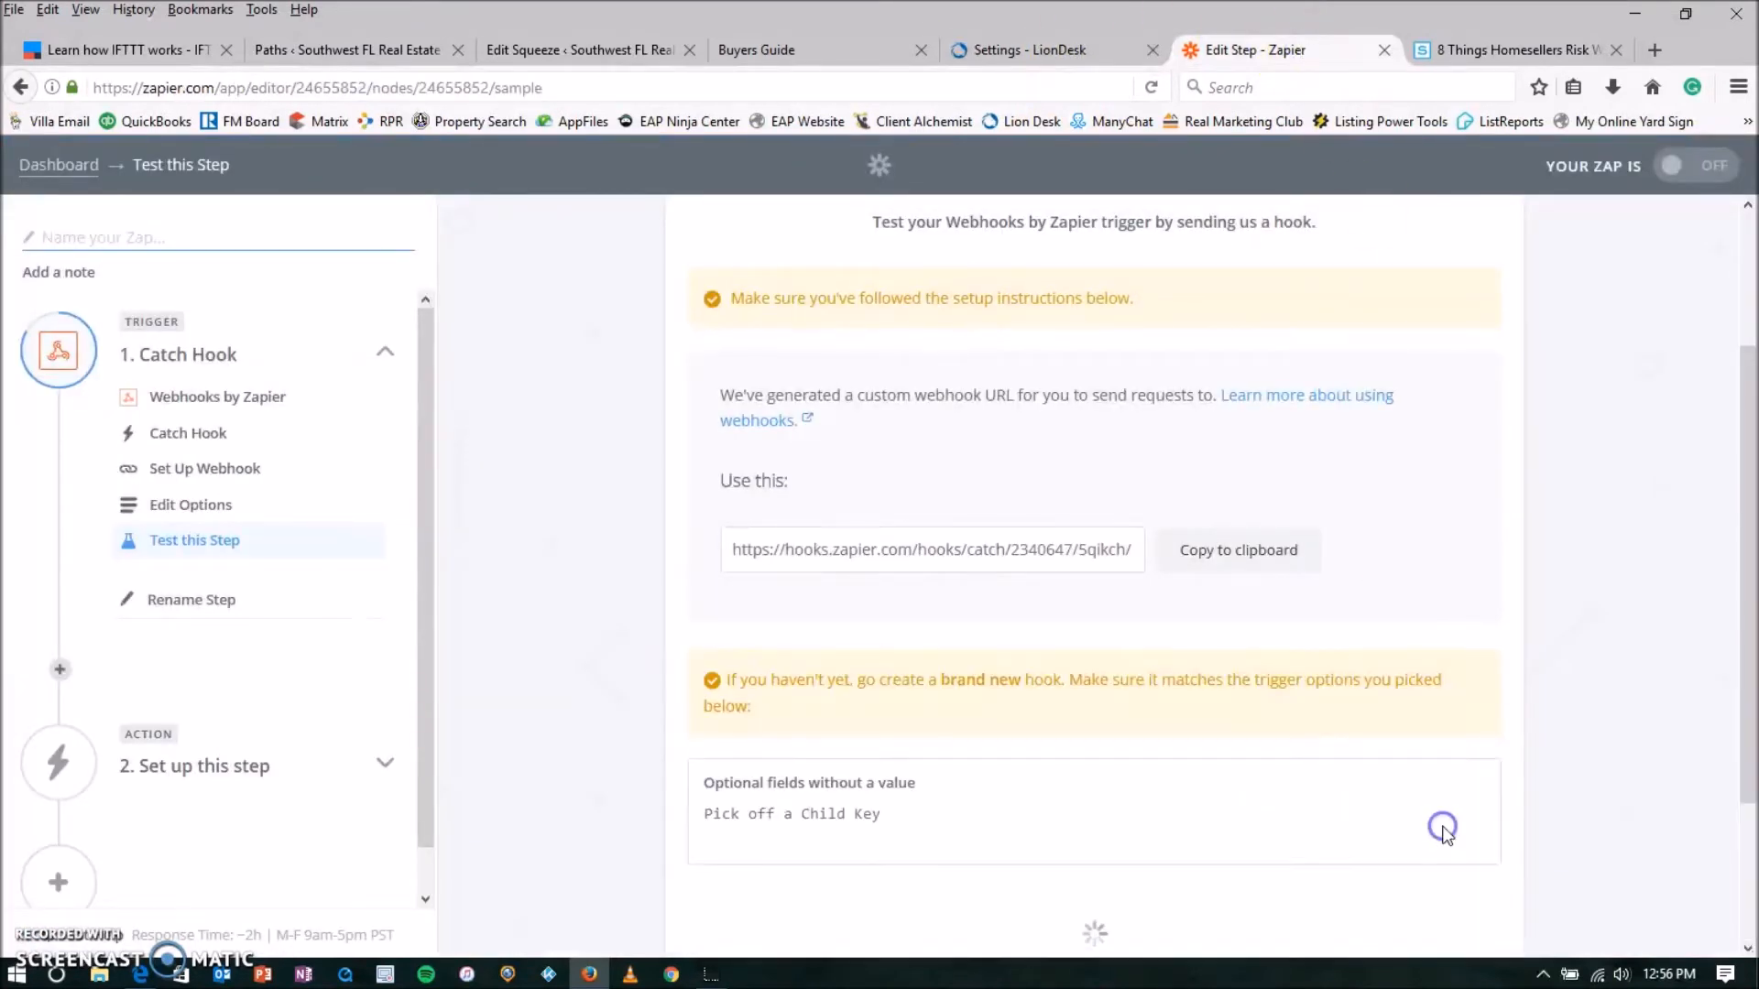
scroll(1619, 546, "down", 2)
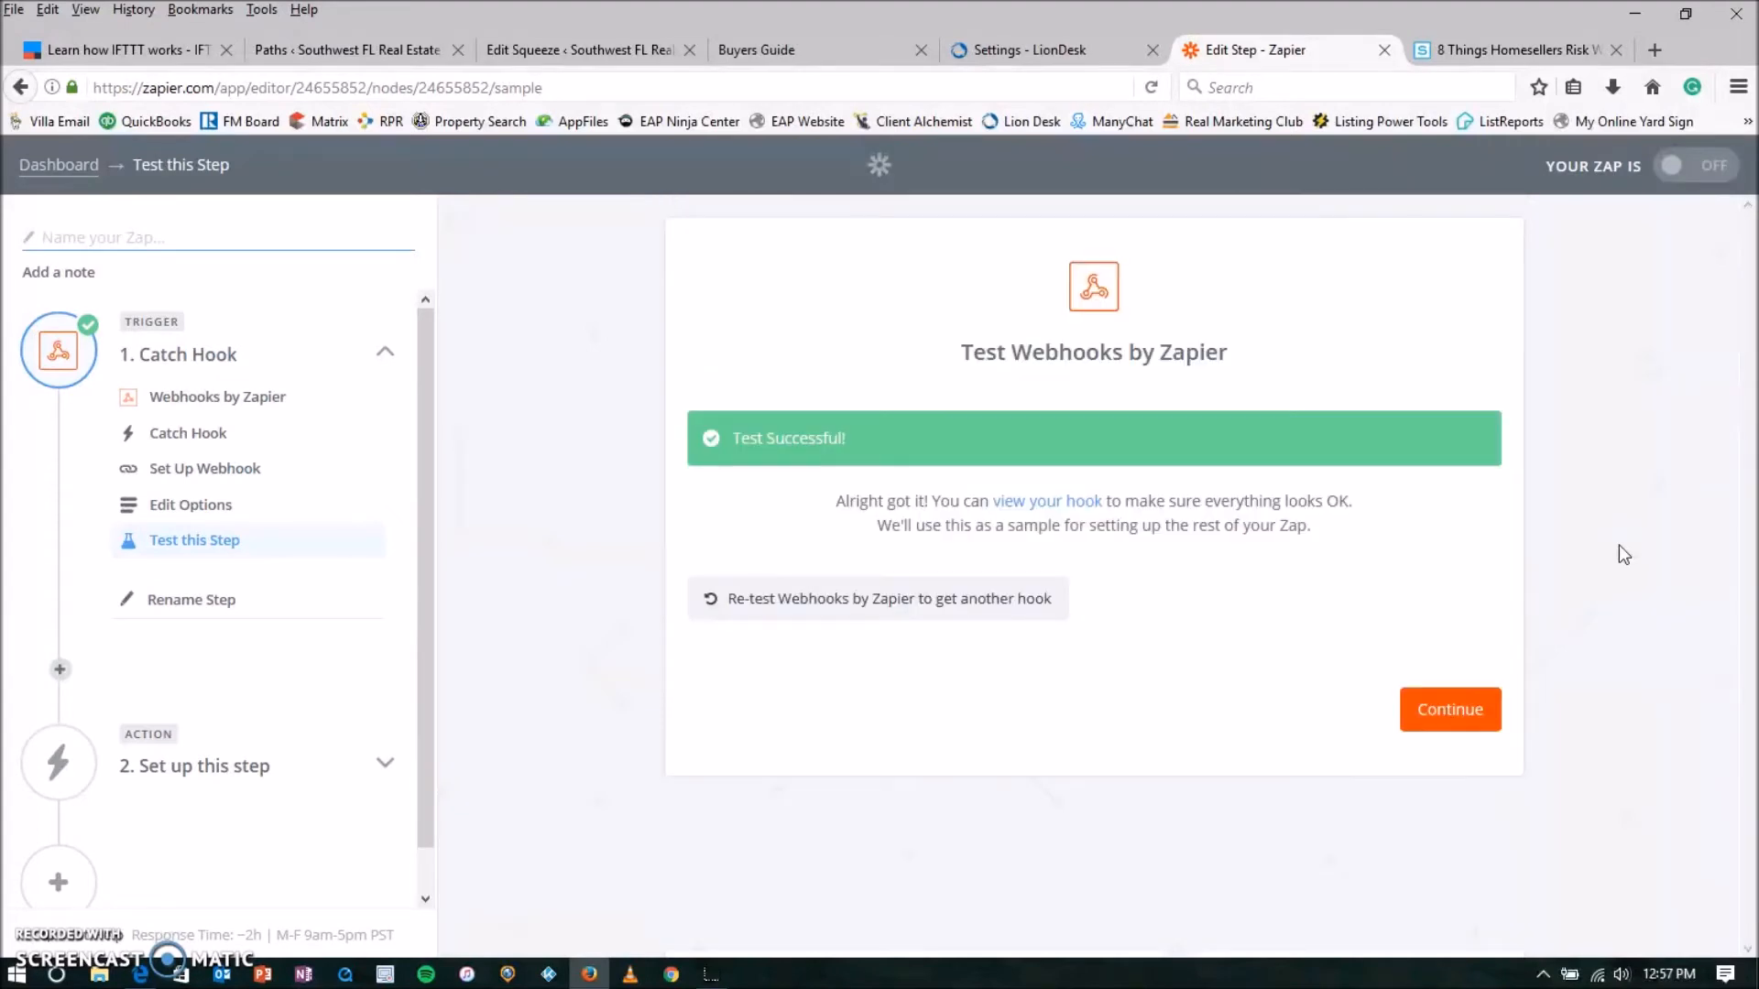
left_click(1455, 718)
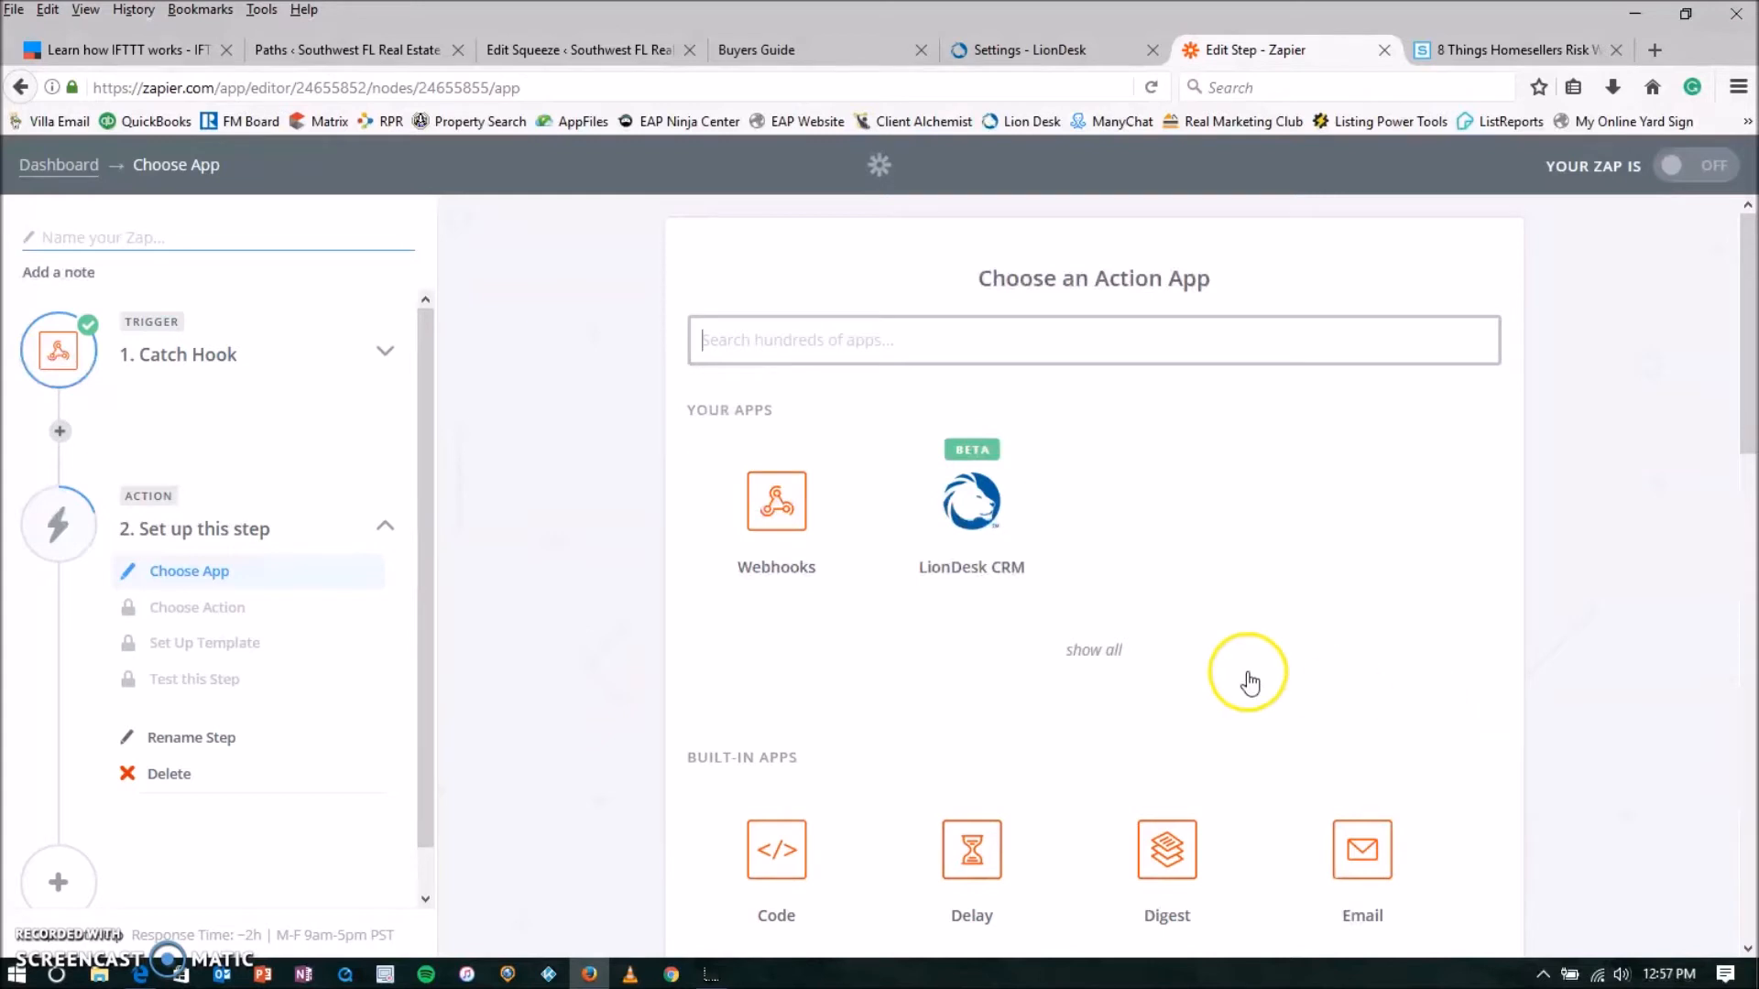
Set LionDesk CRM's Create Contact as the zap's action, test the connected account and continue to the contact template
left_click(967, 518)
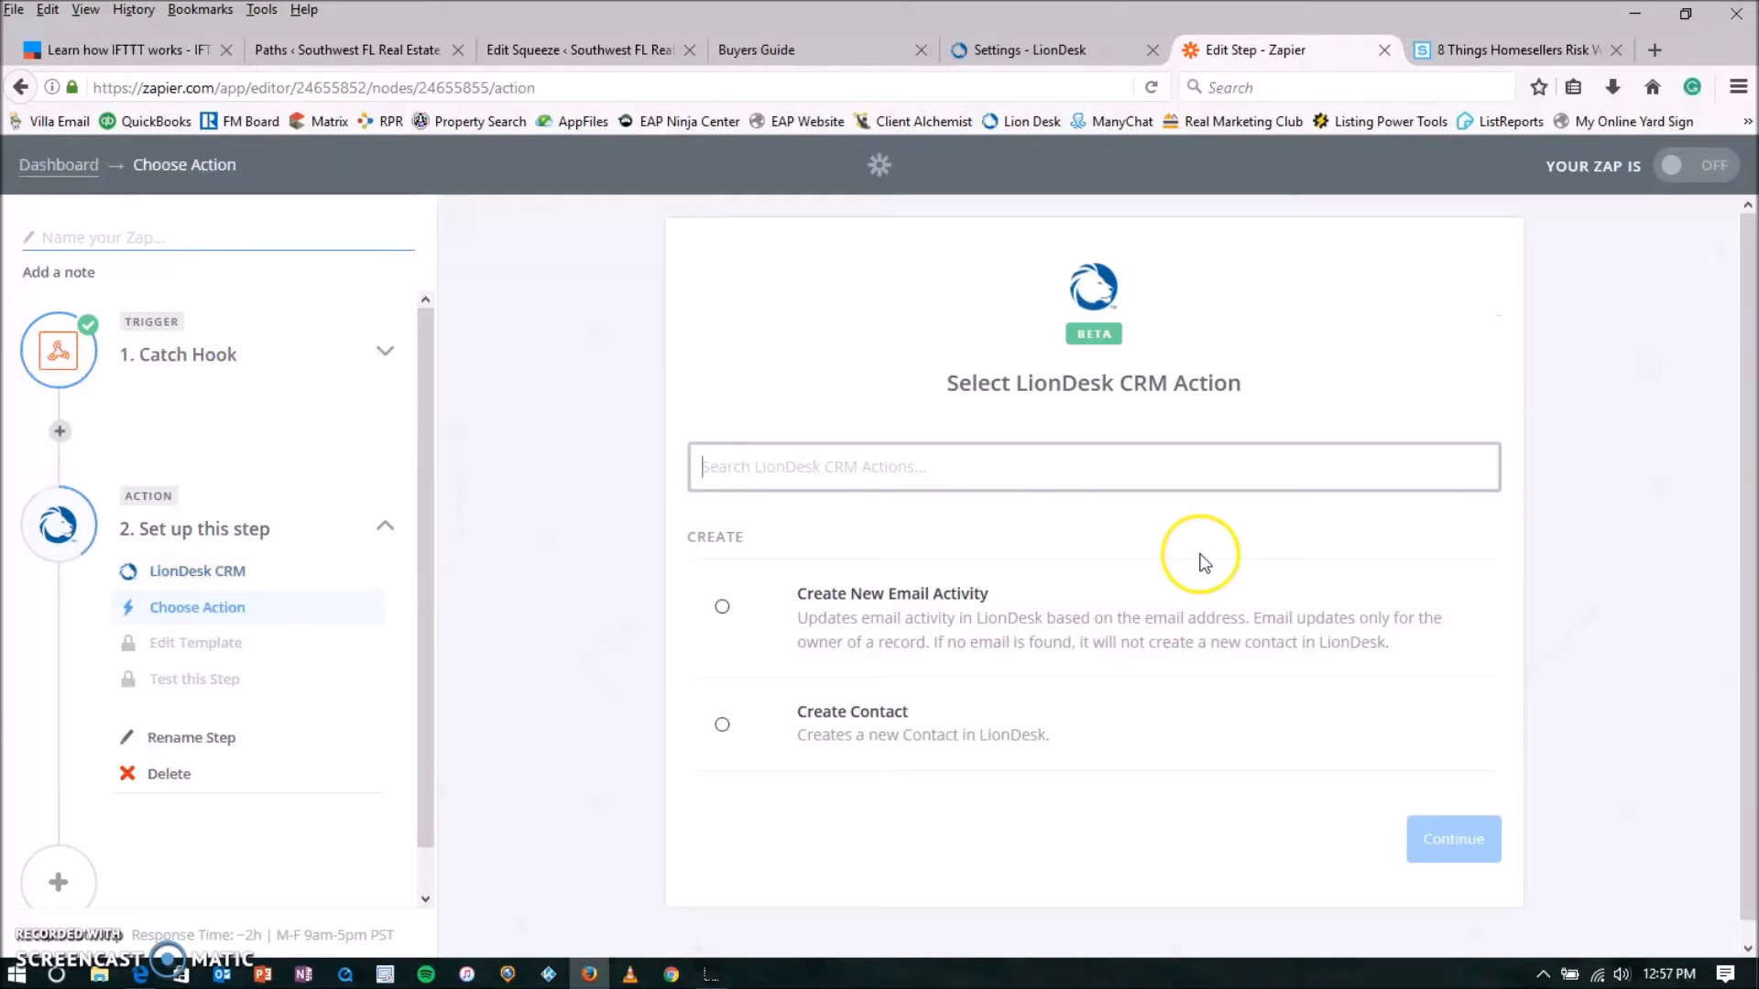
left_click(723, 729)
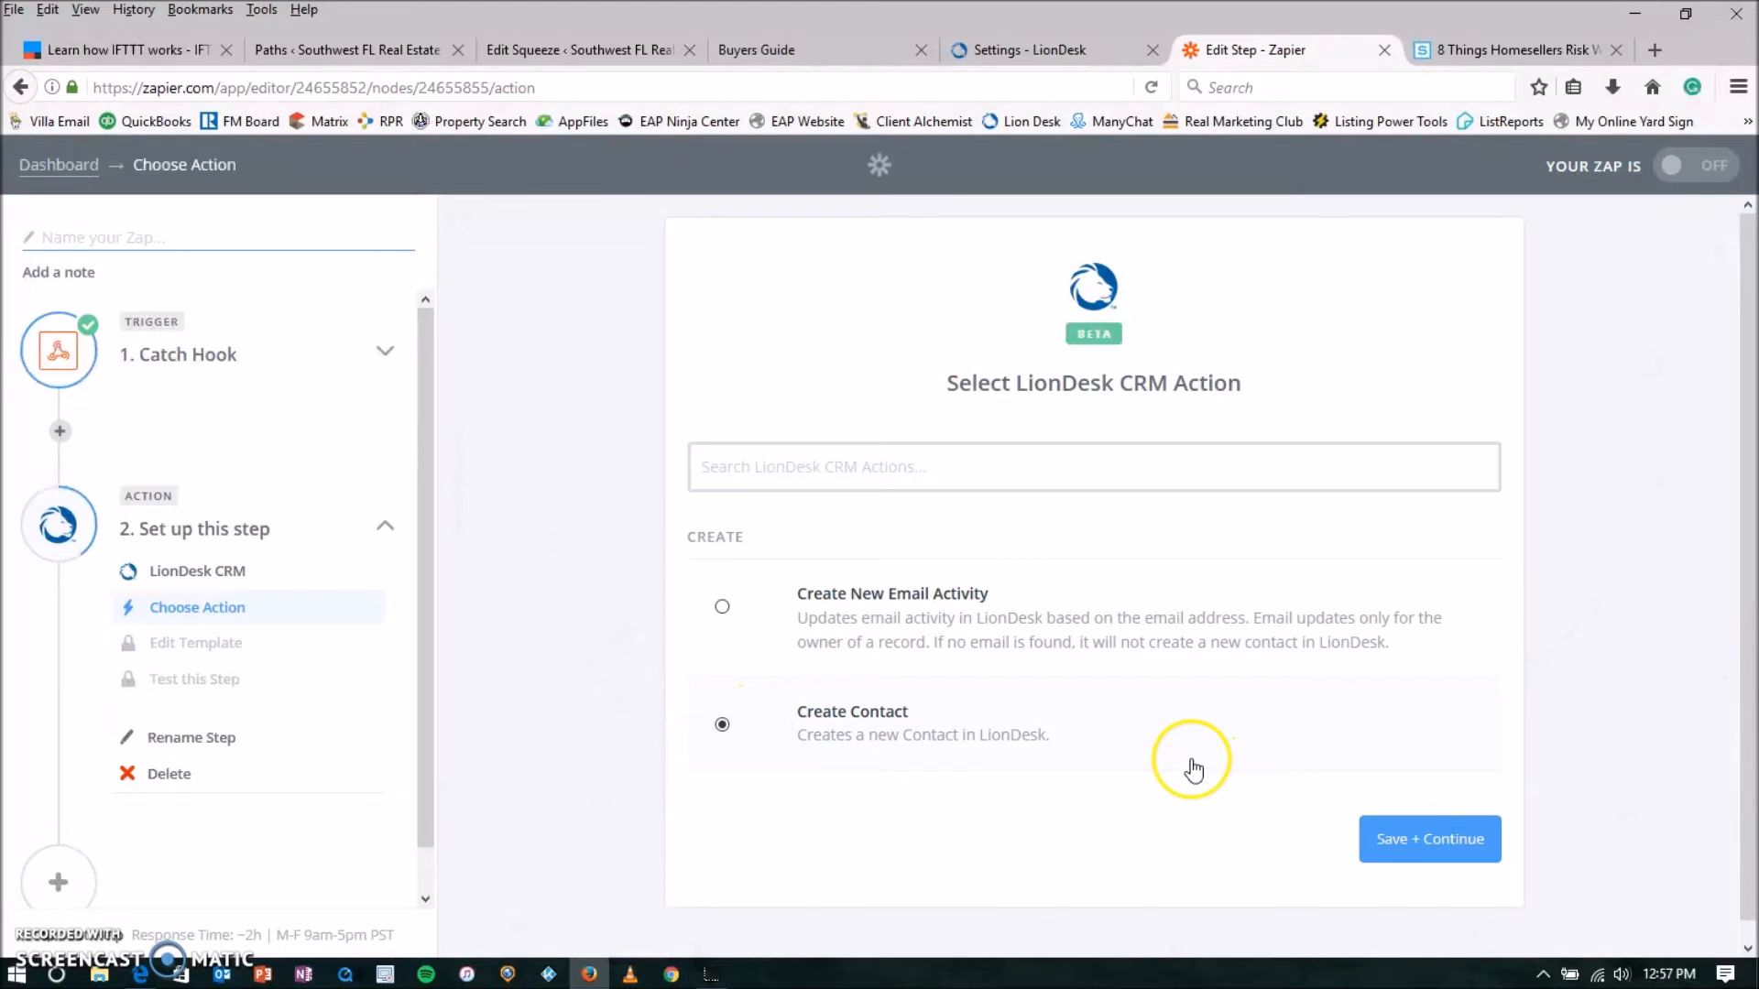
left_click(1436, 839)
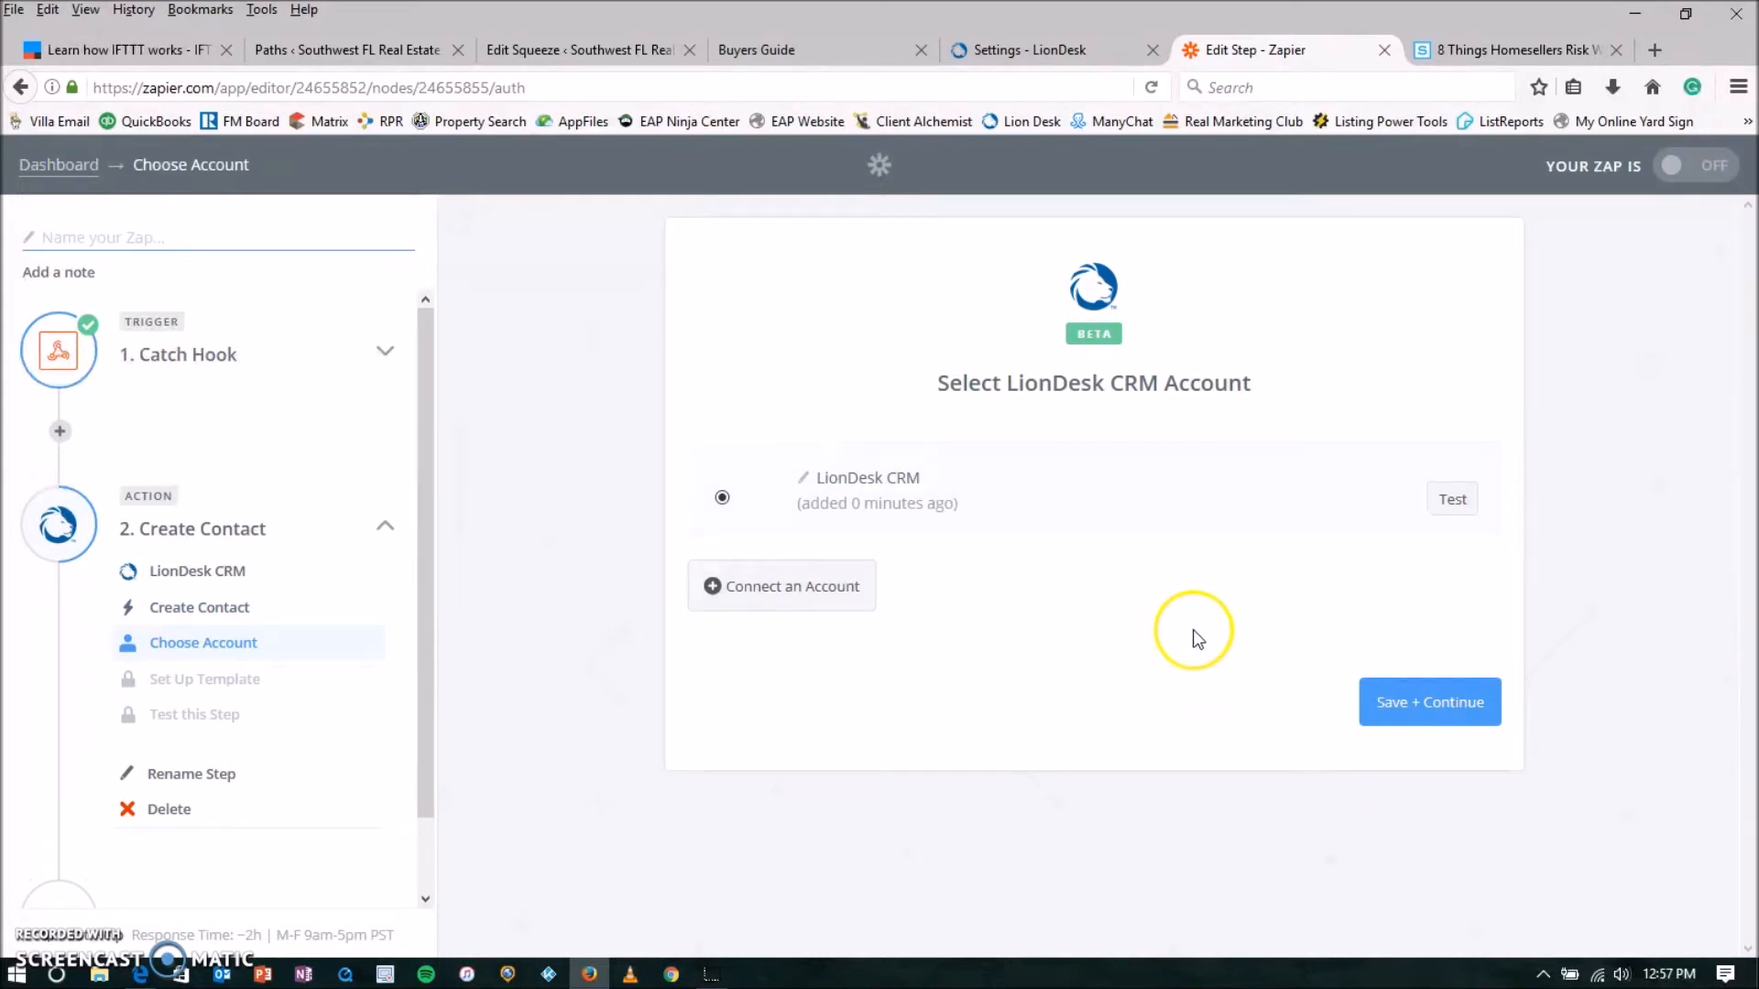
left_click(1453, 500)
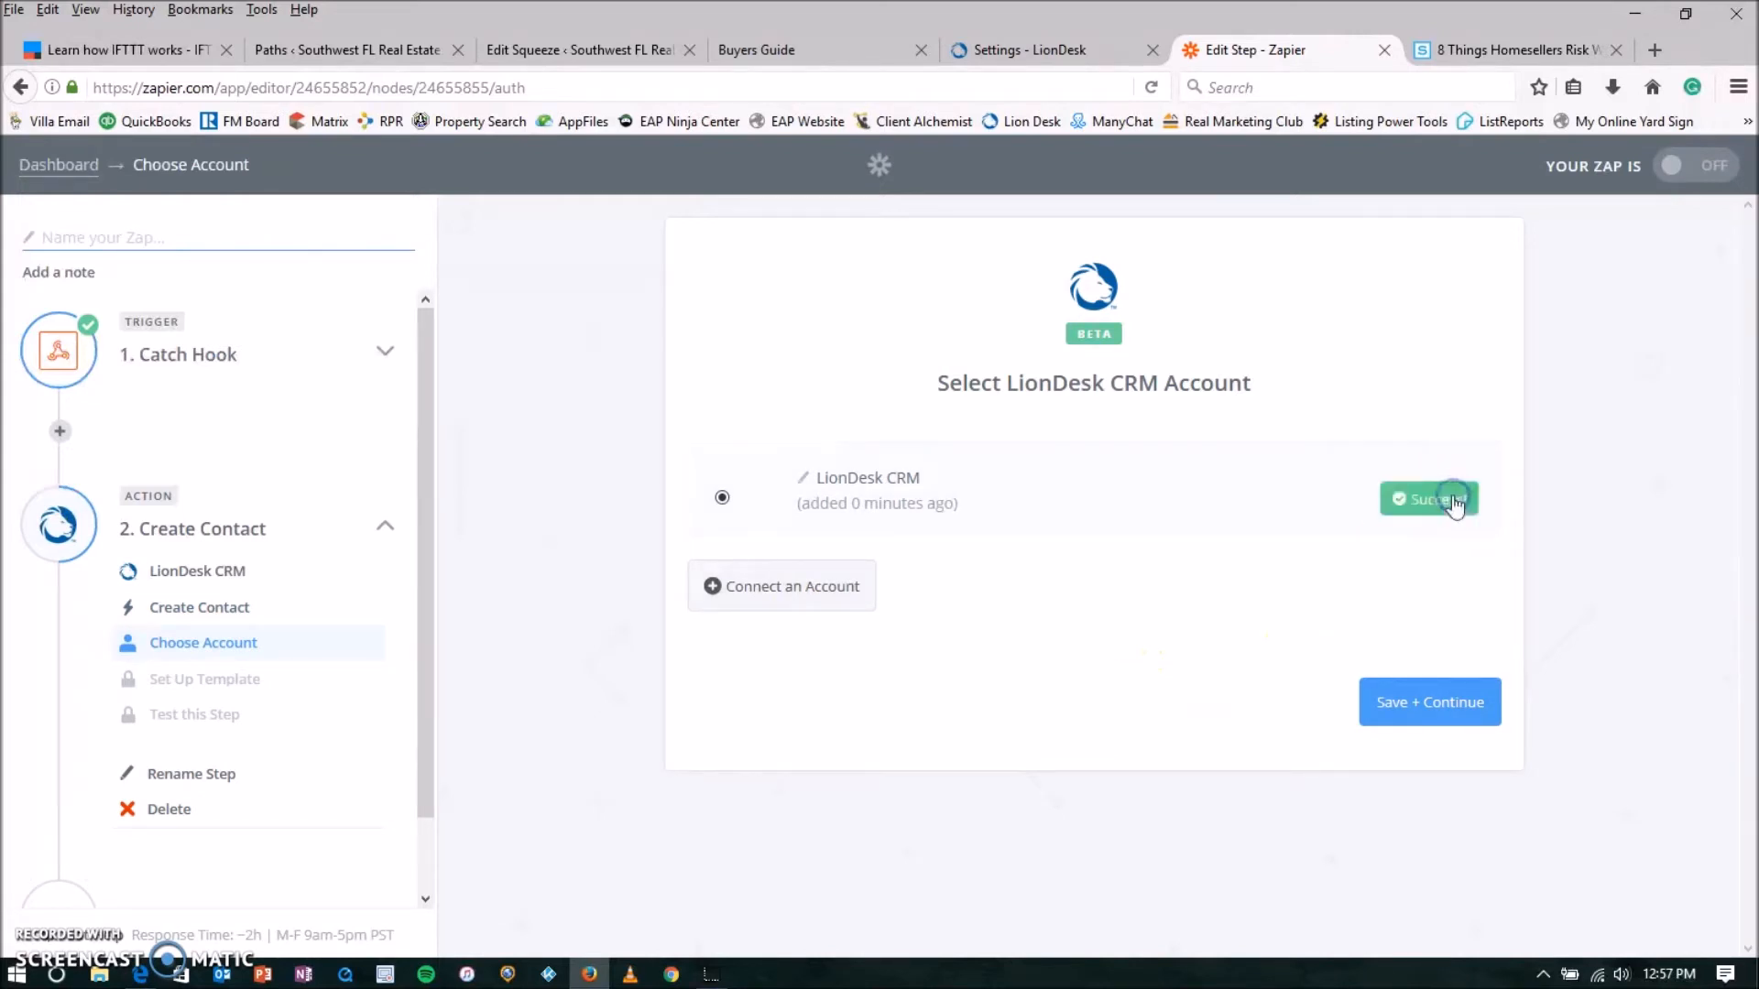
left_click(1425, 713)
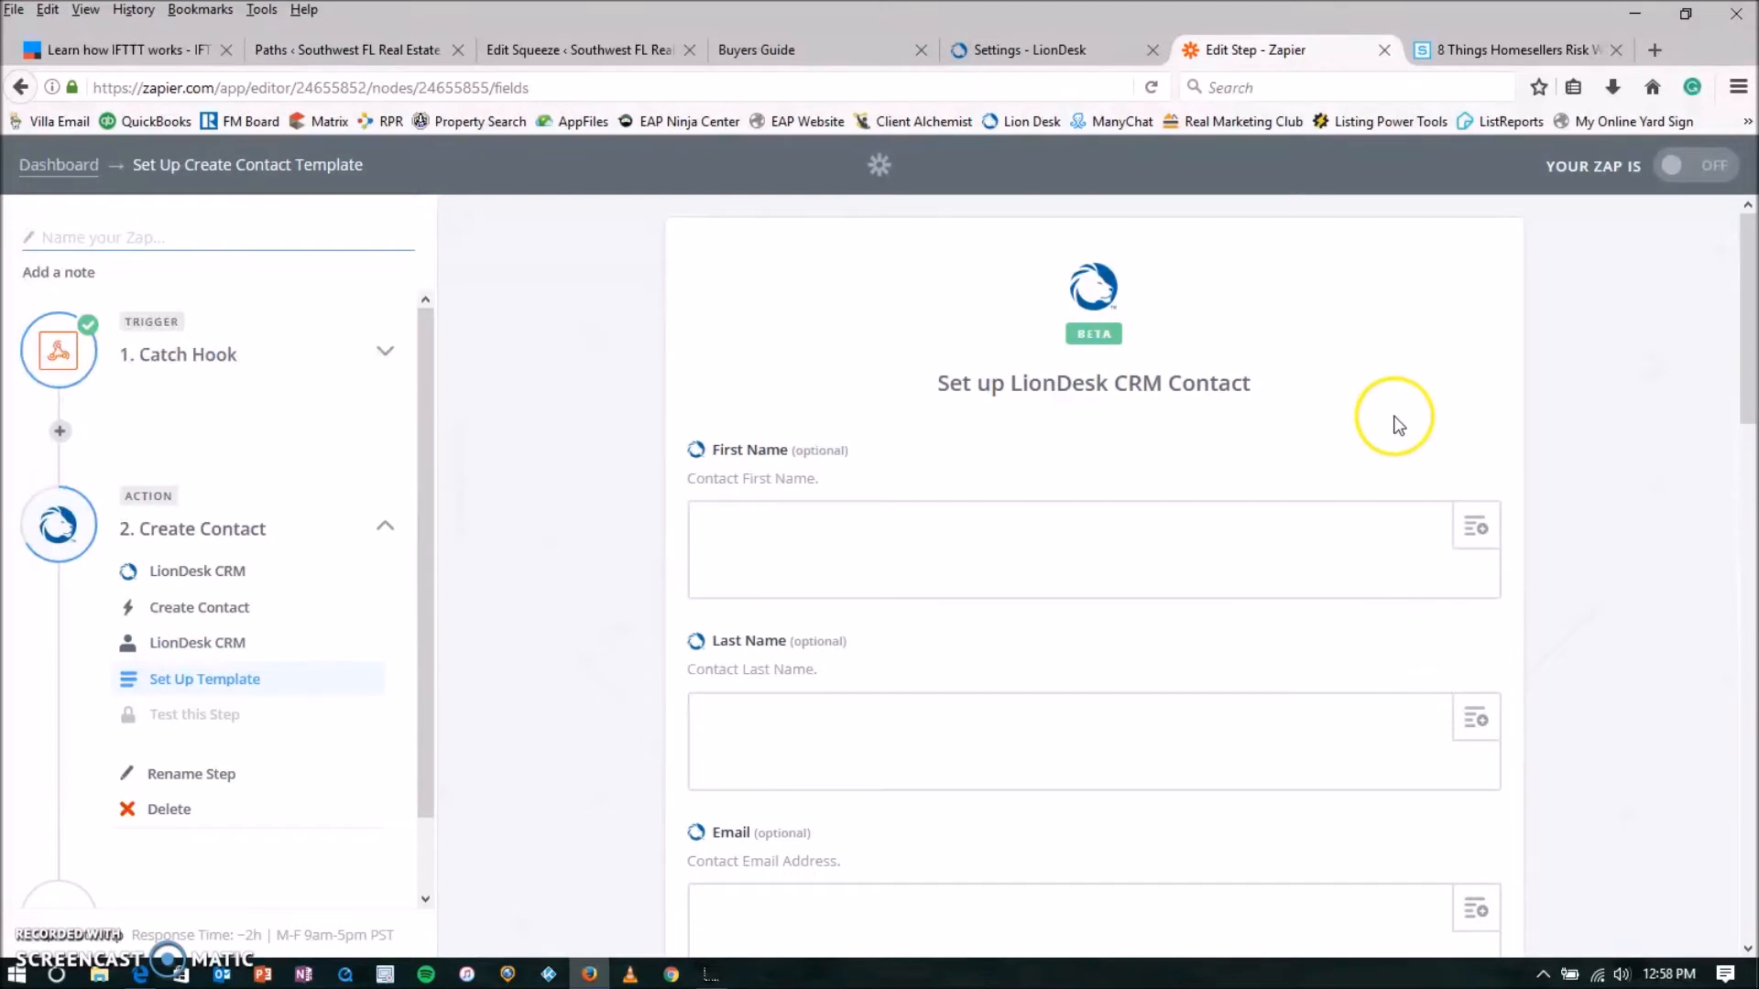
Map the LionDesk contact's First Name field to the First Name value from the Catch Hook trigger
scroll(1401, 423, "down", 3)
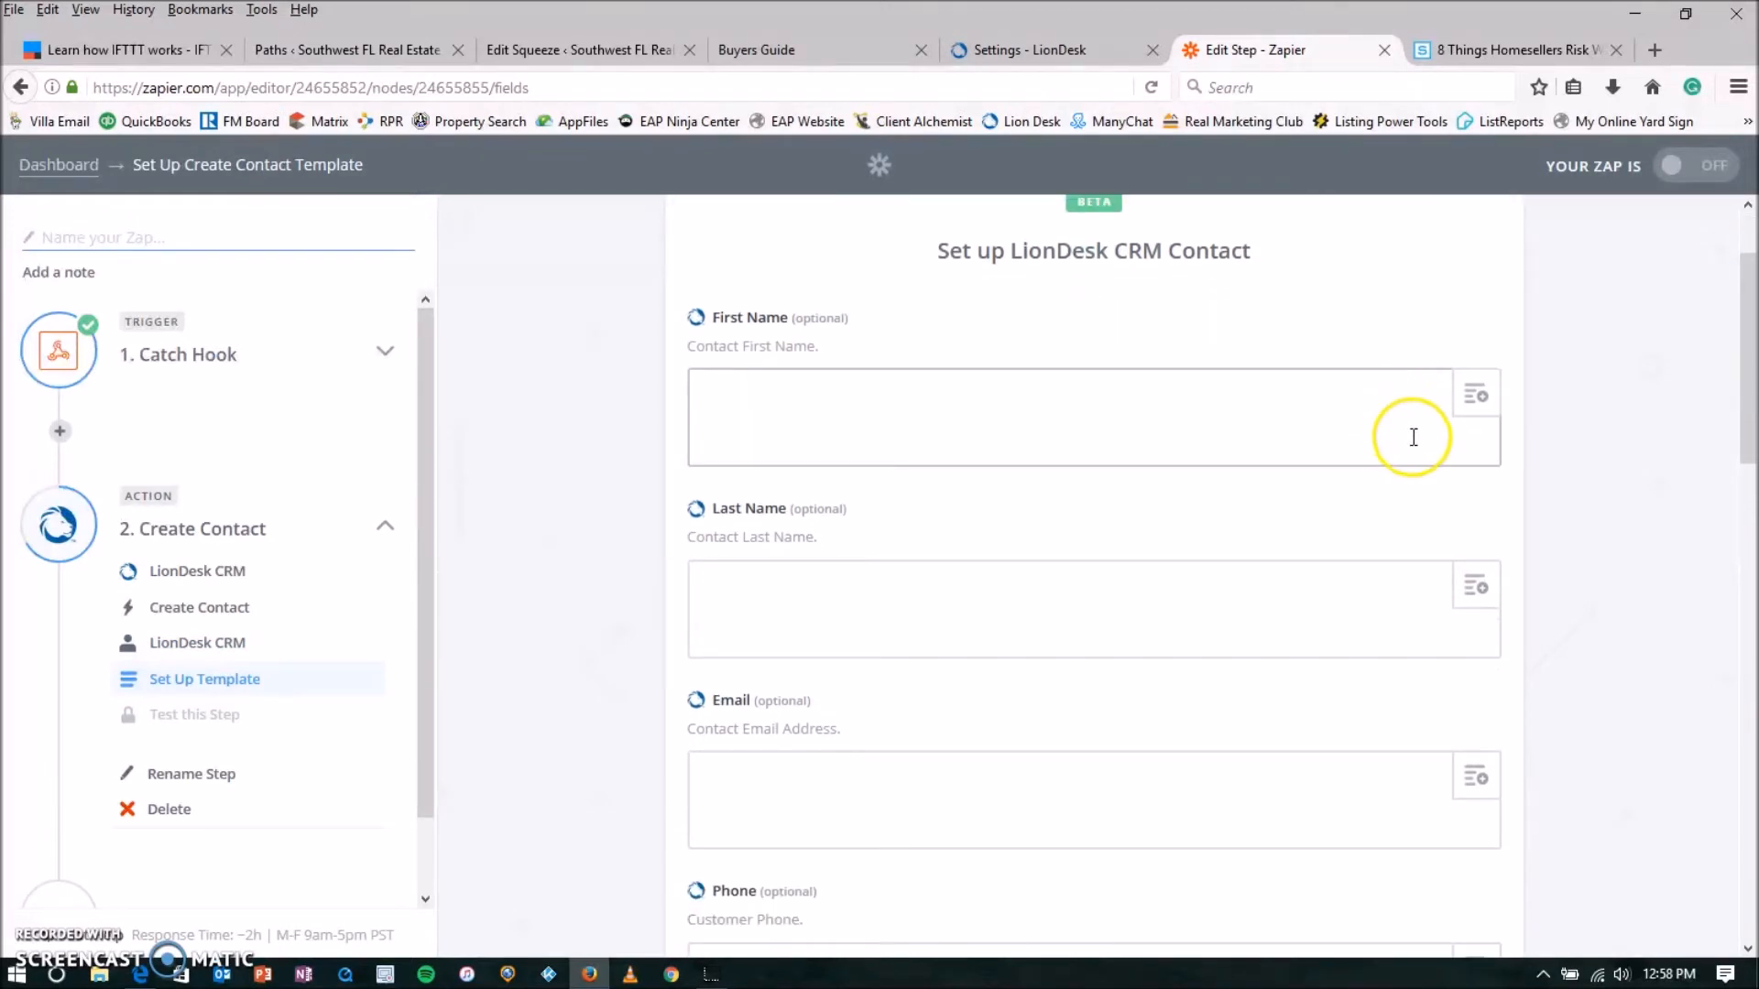
left_click(1475, 413)
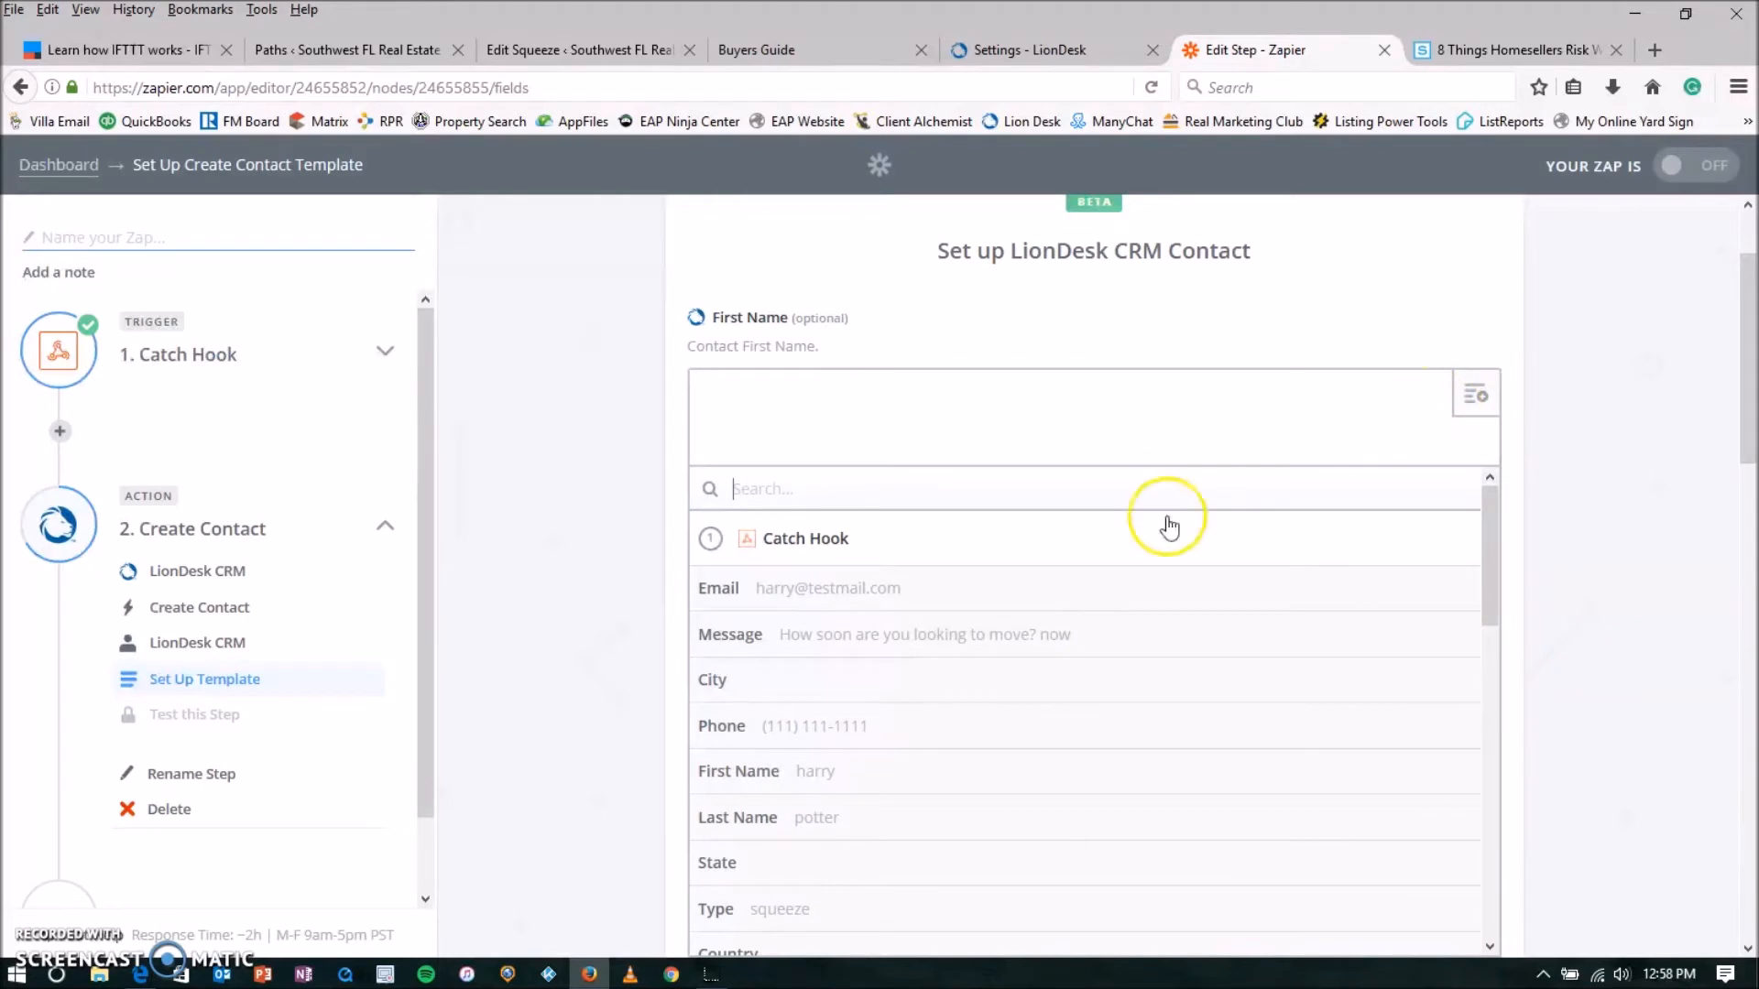
left_click(829, 779)
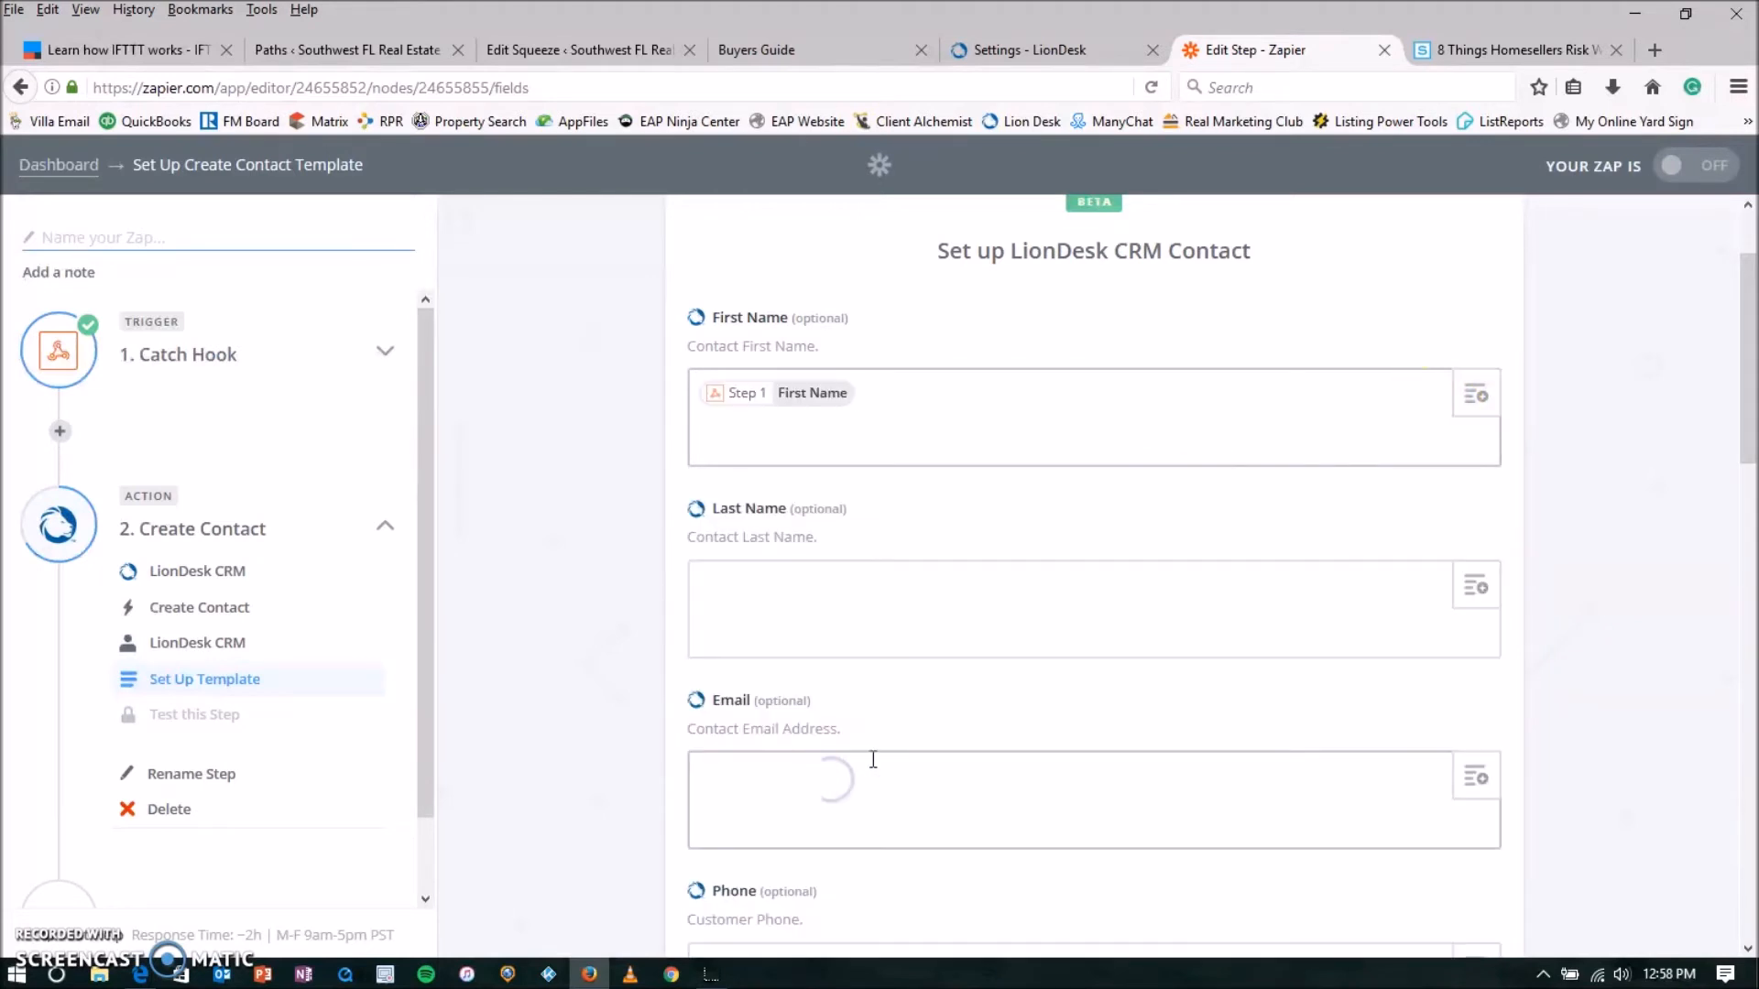
Map the LionDesk contact's Last Name field to the Catch Hook's Last Name value
left_click(1475, 589)
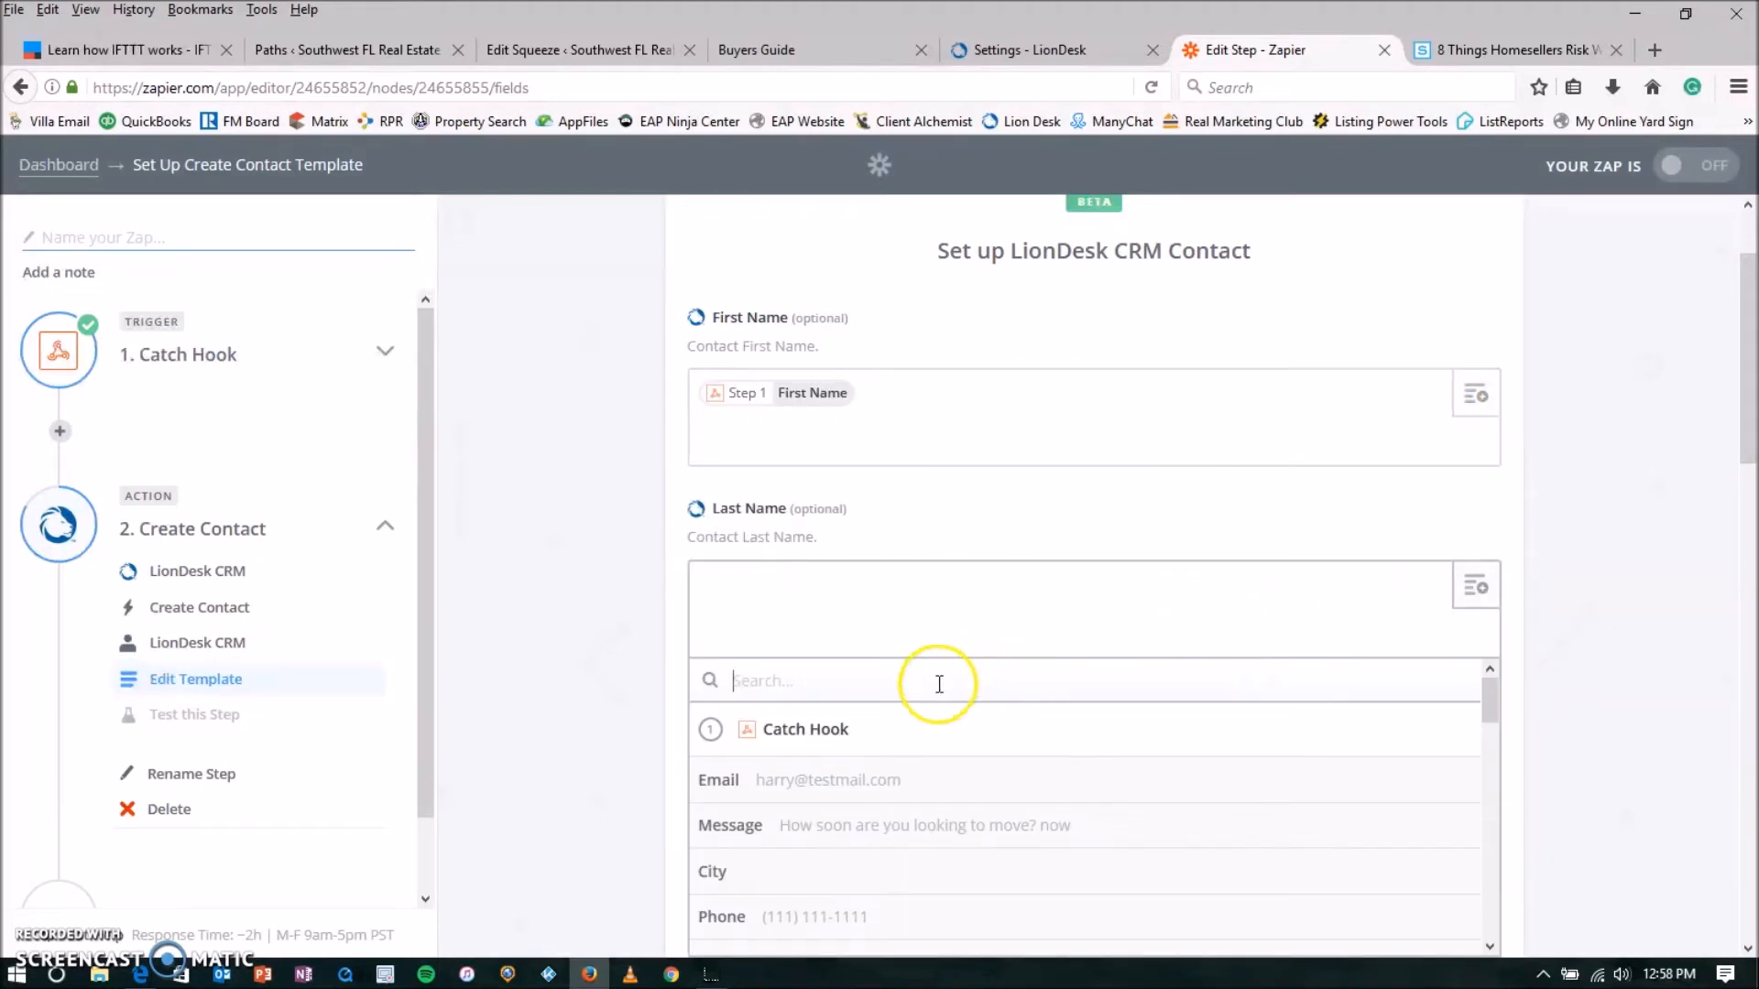
scroll(895, 787, "down", 2)
left_click(829, 877)
Map the contact's Email field to the Email value from the Catch Hook trigger
scroll(1159, 436, "down", 2)
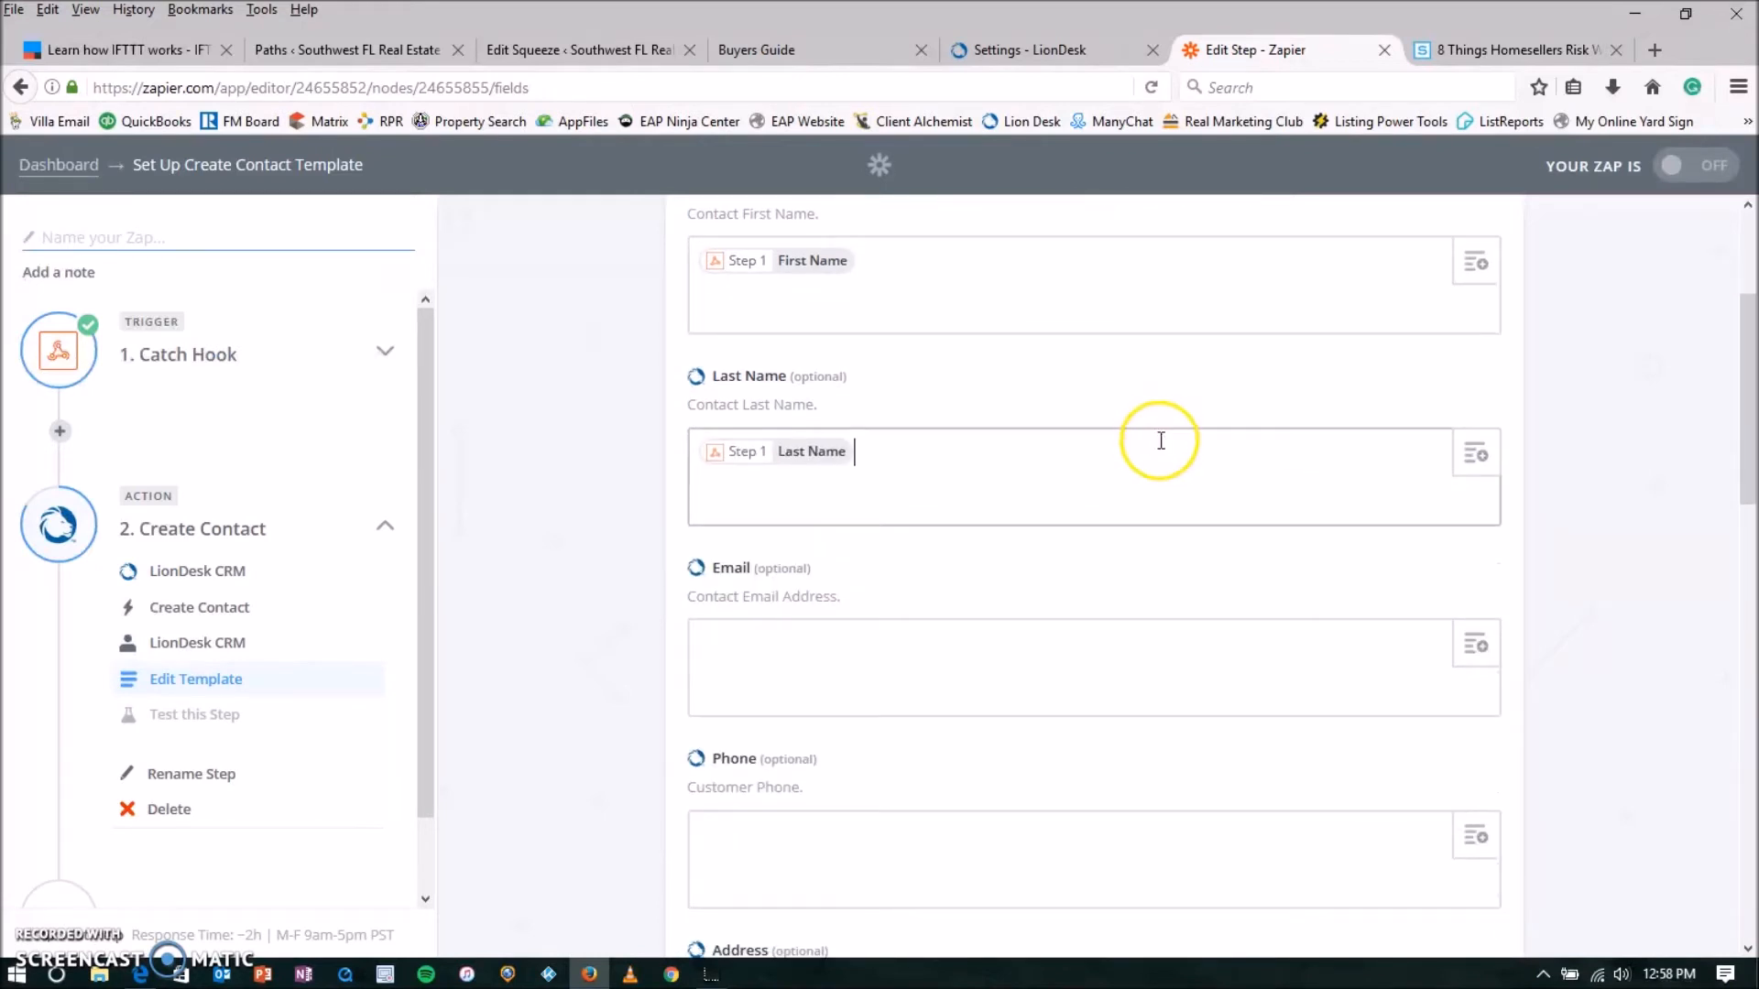
left_click(1110, 676)
scroll(943, 730, "down", 3)
scroll(871, 777, "up", 1)
scroll(870, 777, "up", 1)
left_click(847, 836)
Map the contact's Phone field to the Catch Hook's Phone value
scroll(1173, 563, "down", 2)
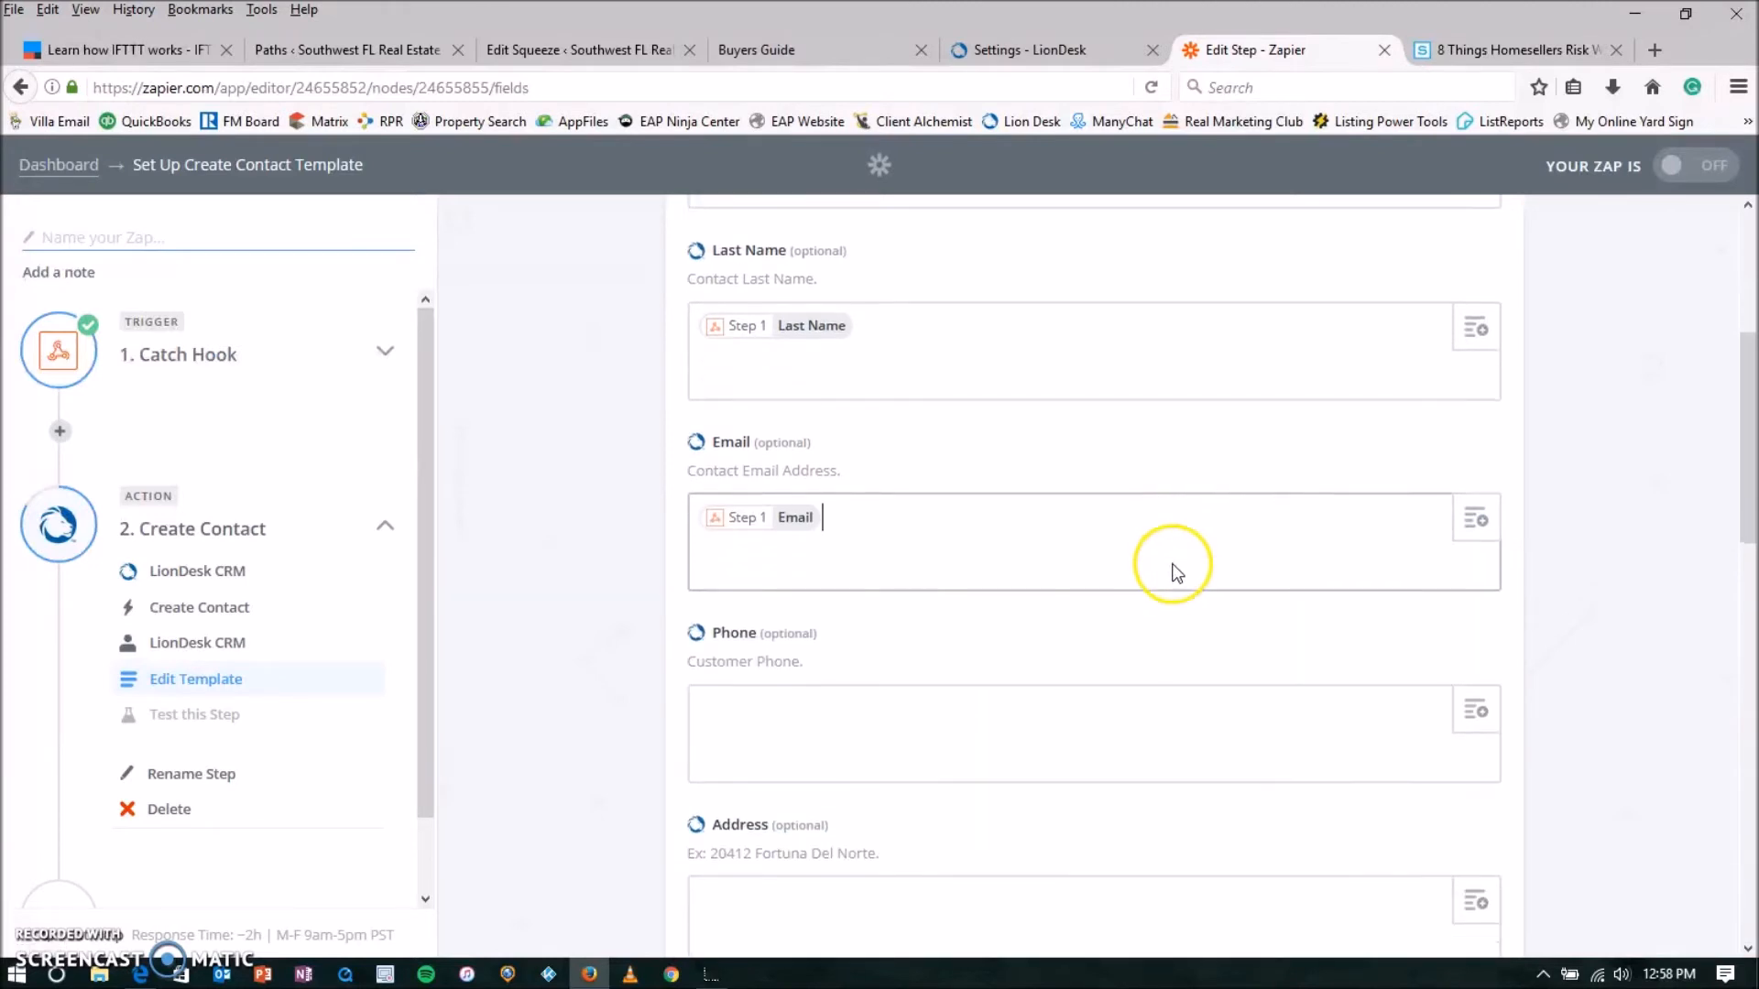
left_click(1476, 714)
scroll(974, 813, "down", 2)
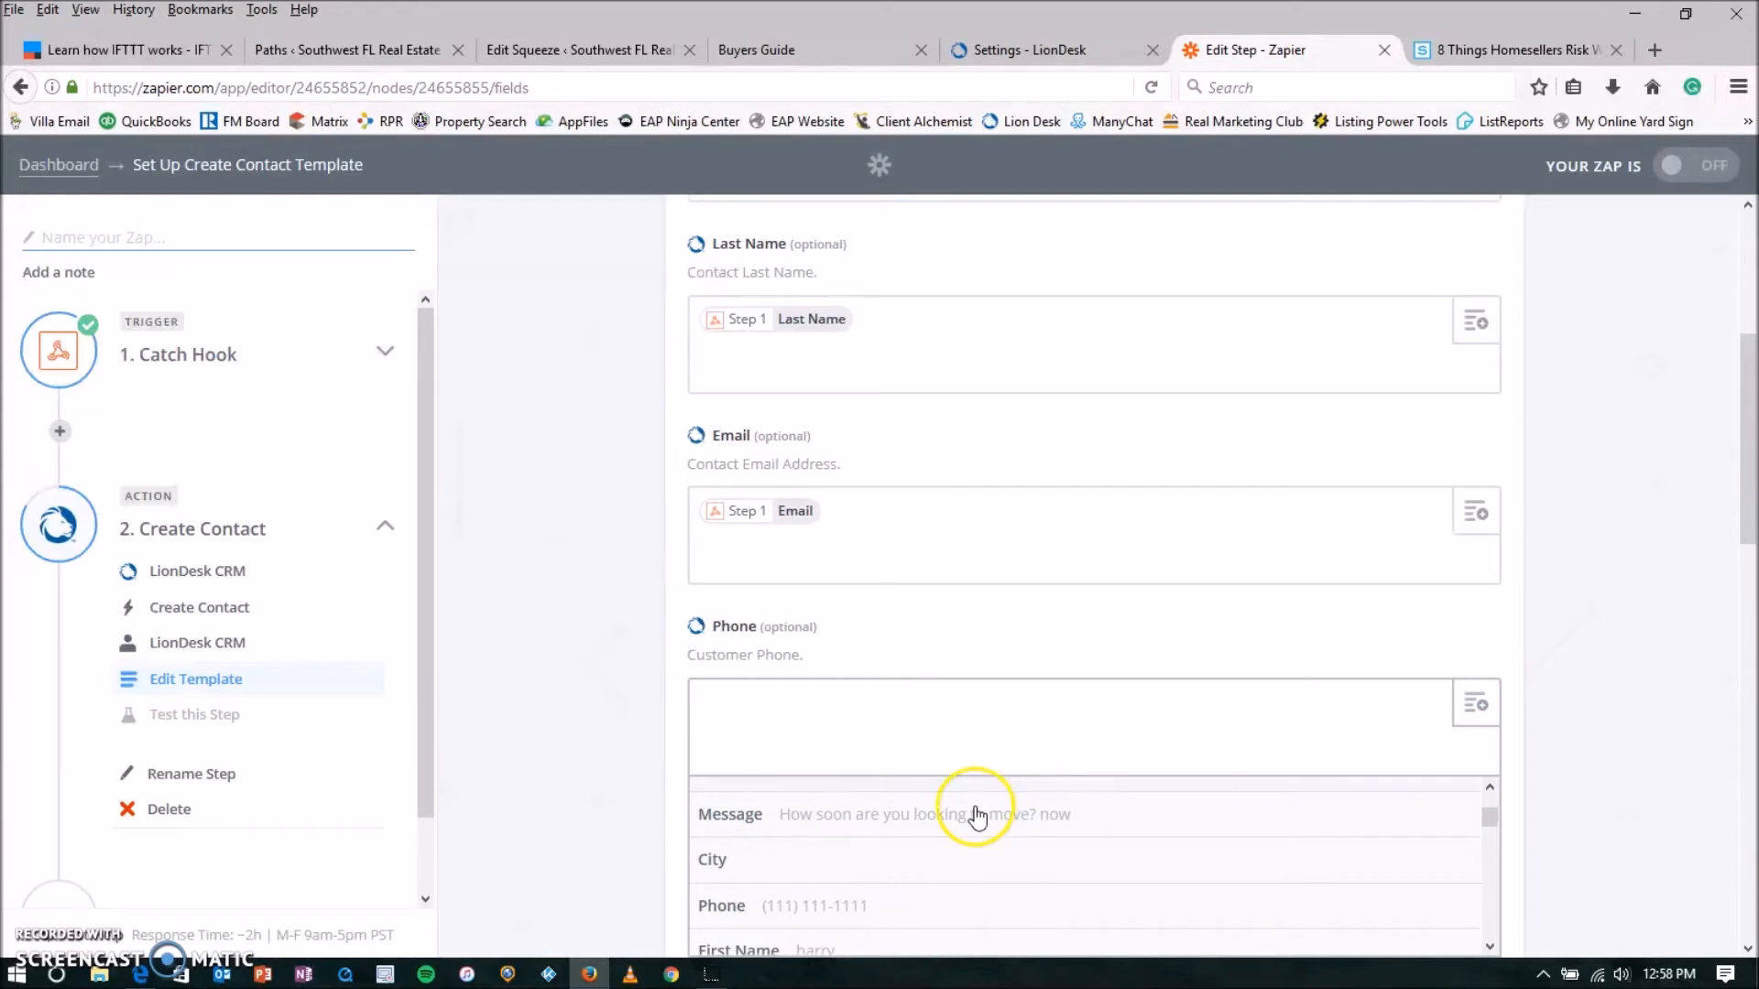
left_click(871, 904)
Map the contact's Address field to the Street Name value from the Catch Hook trigger
scroll(1557, 639, "down", 3)
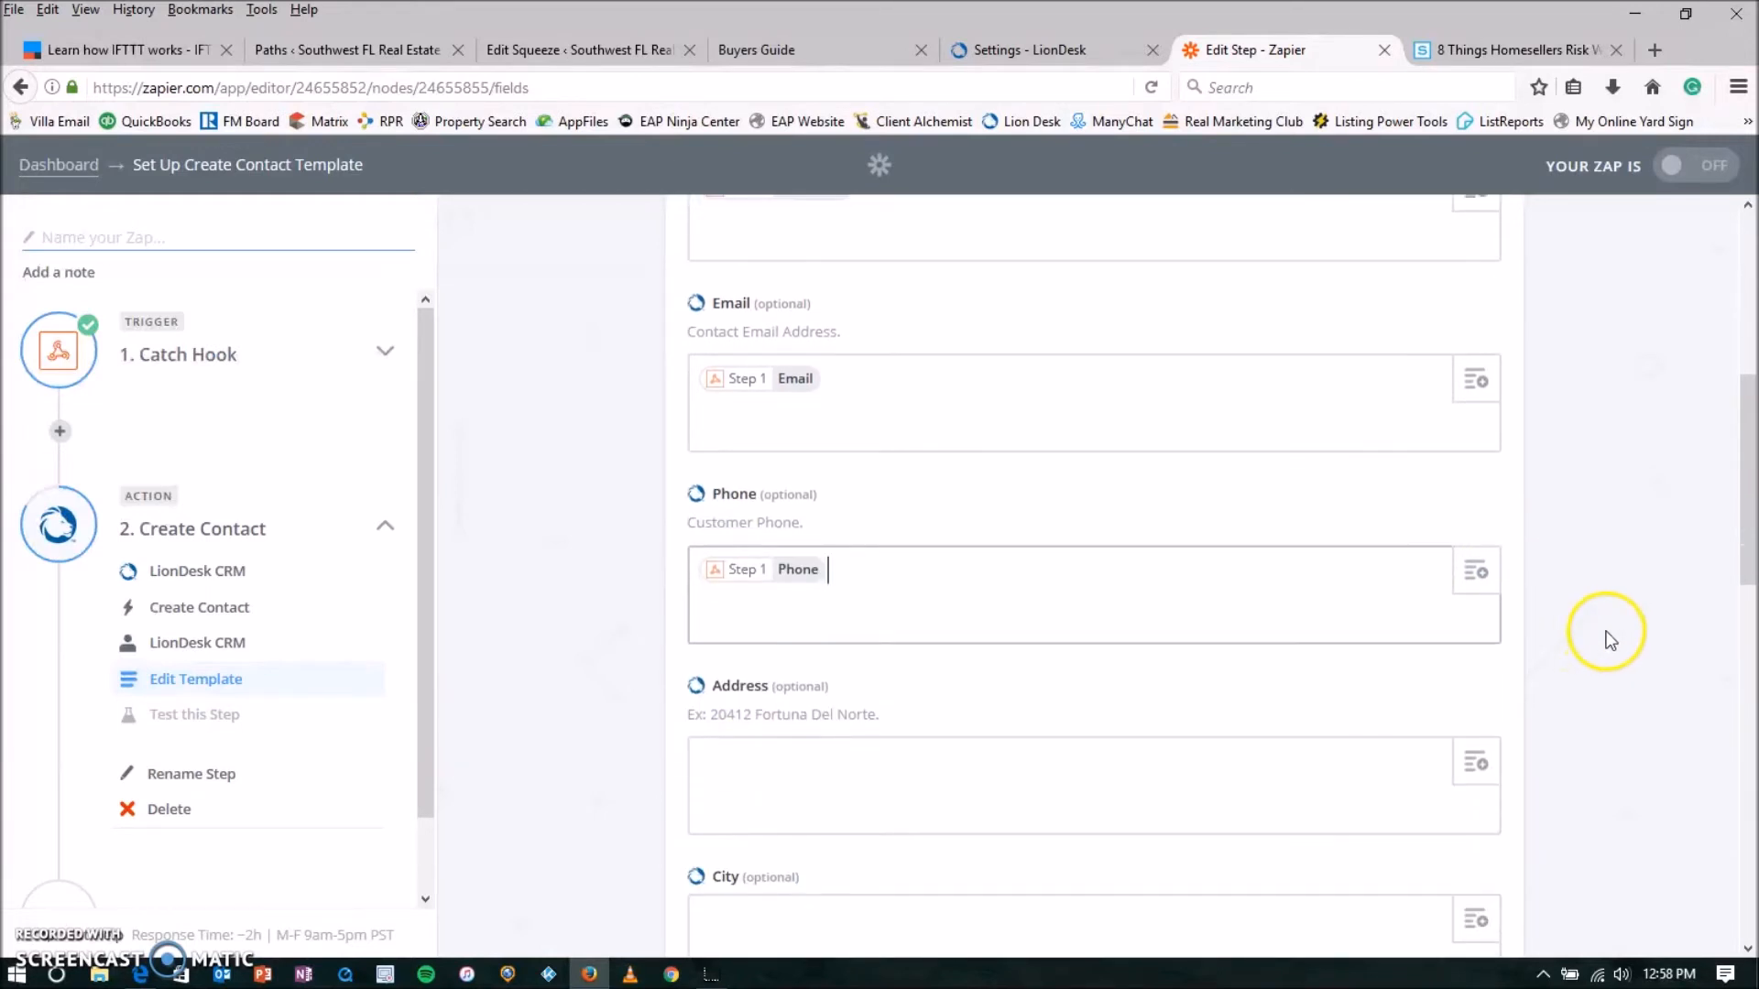
left_click(1478, 631)
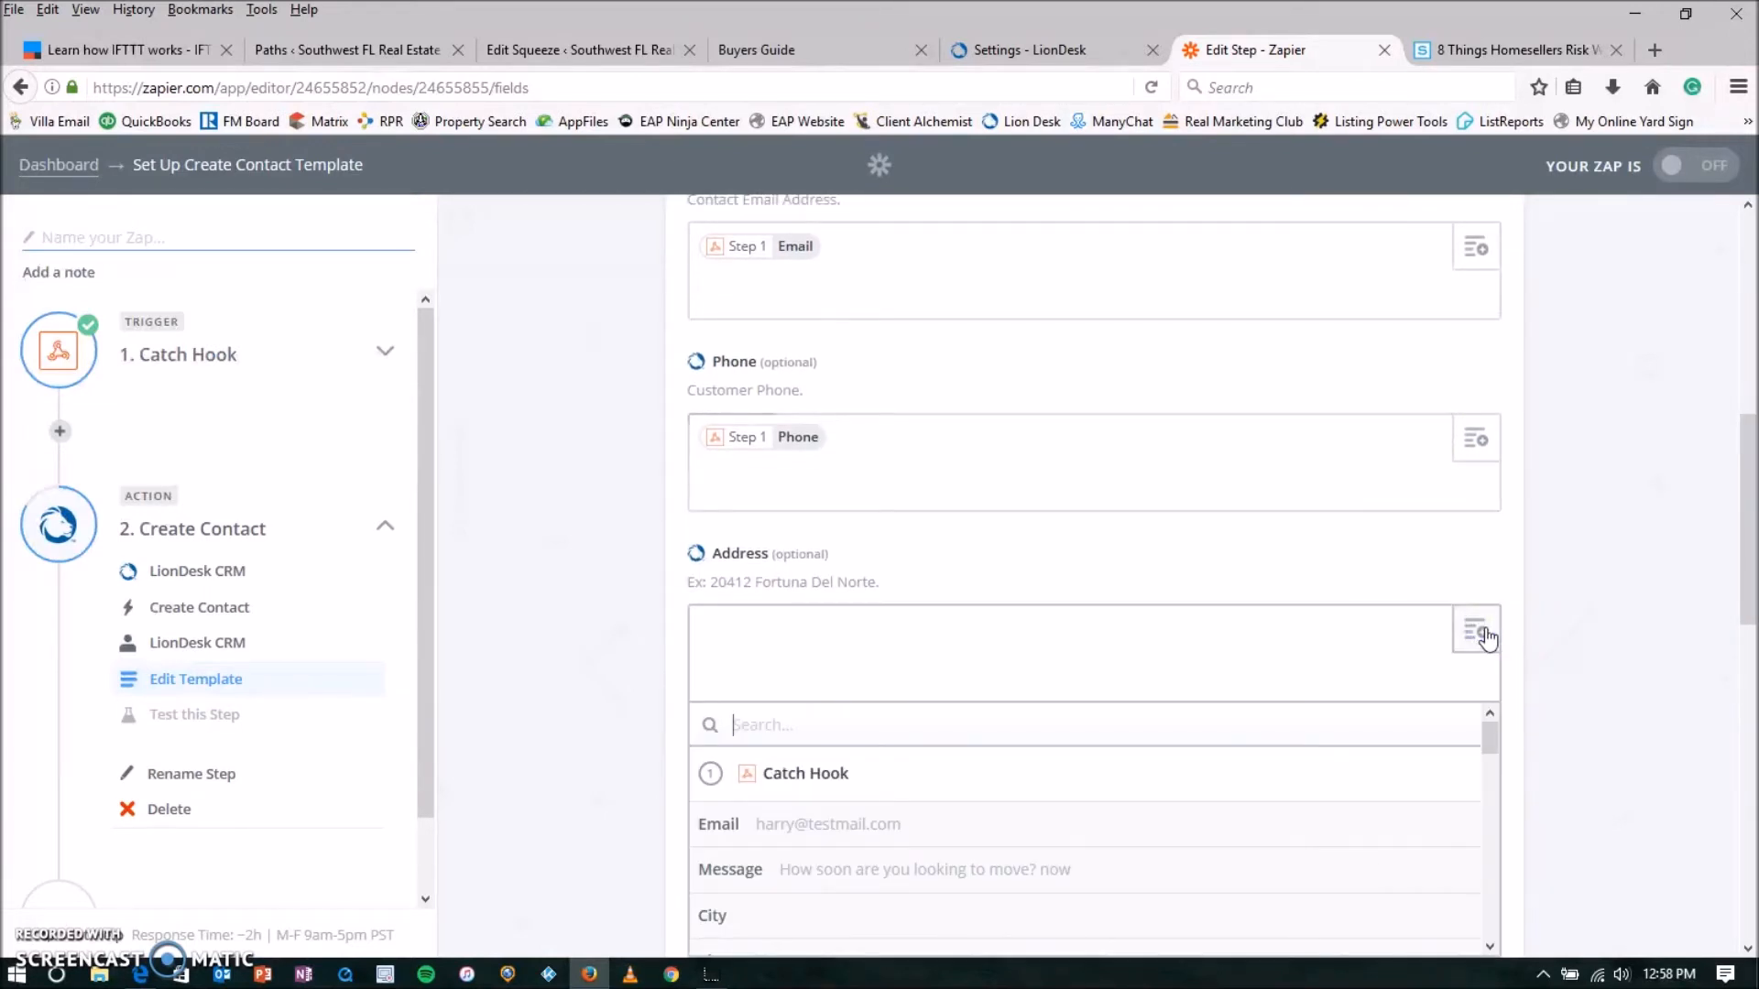
scroll(1283, 642, "down", 2)
scroll(903, 833, "down", 2)
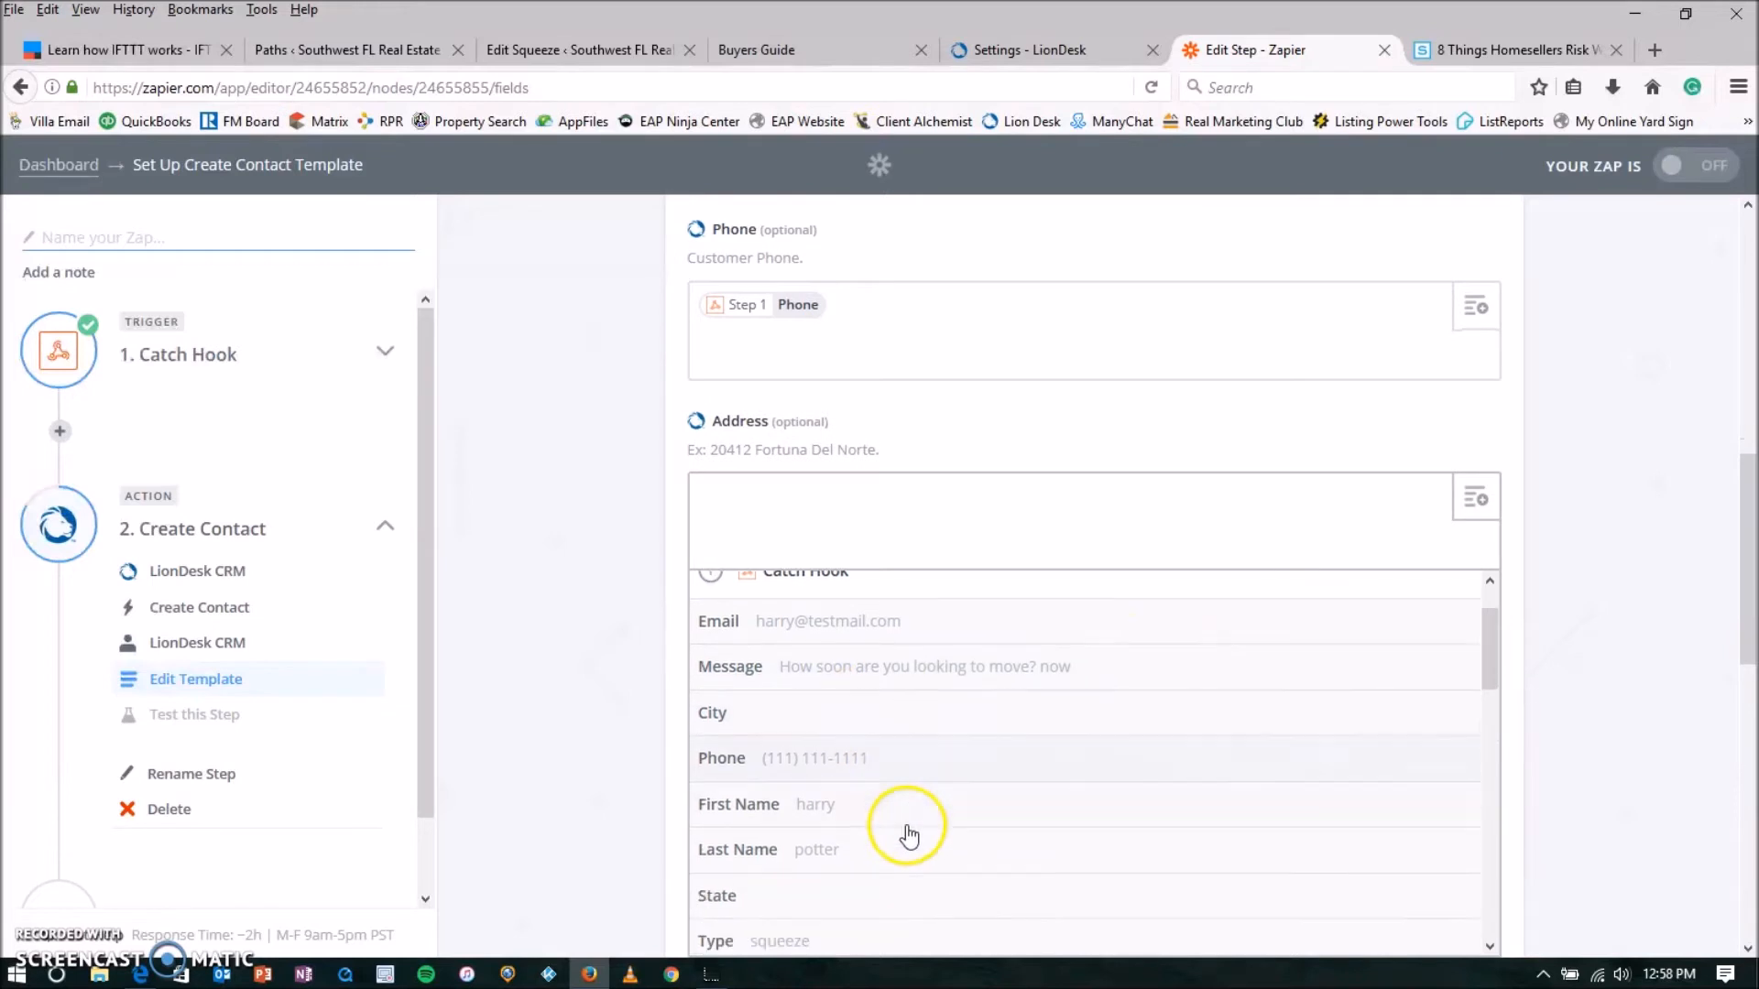
scroll(877, 852, "down", 4)
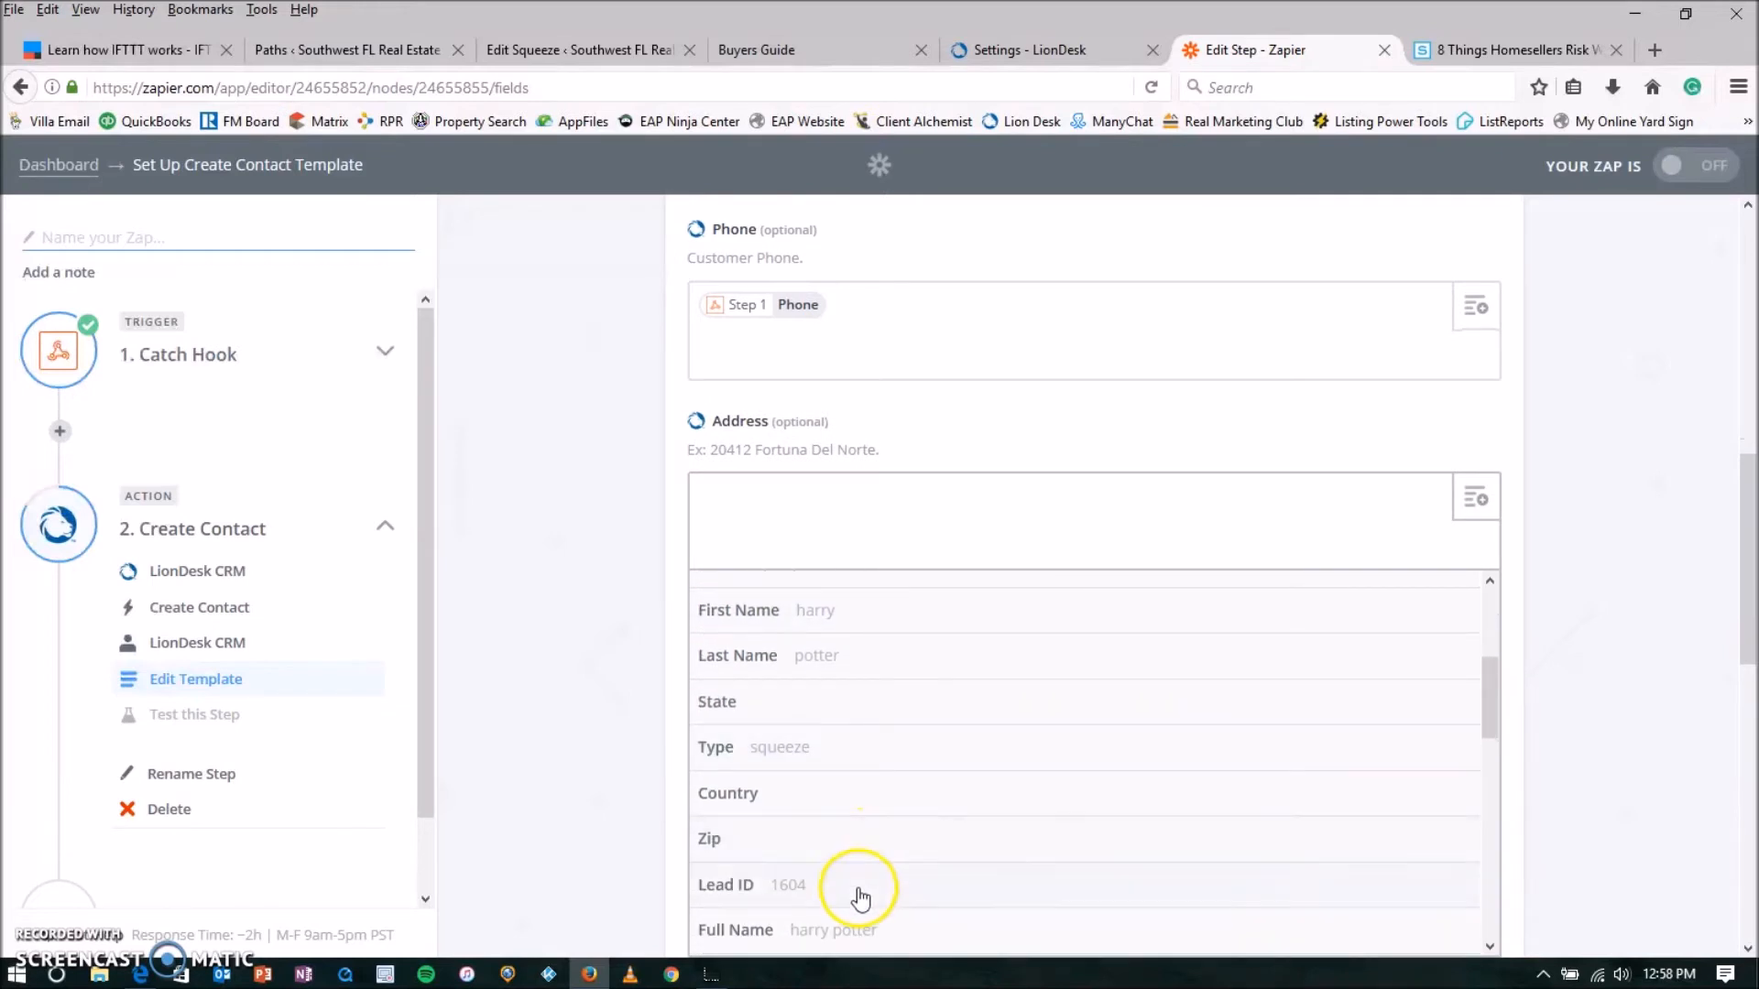
scroll(862, 838, "down", 2)
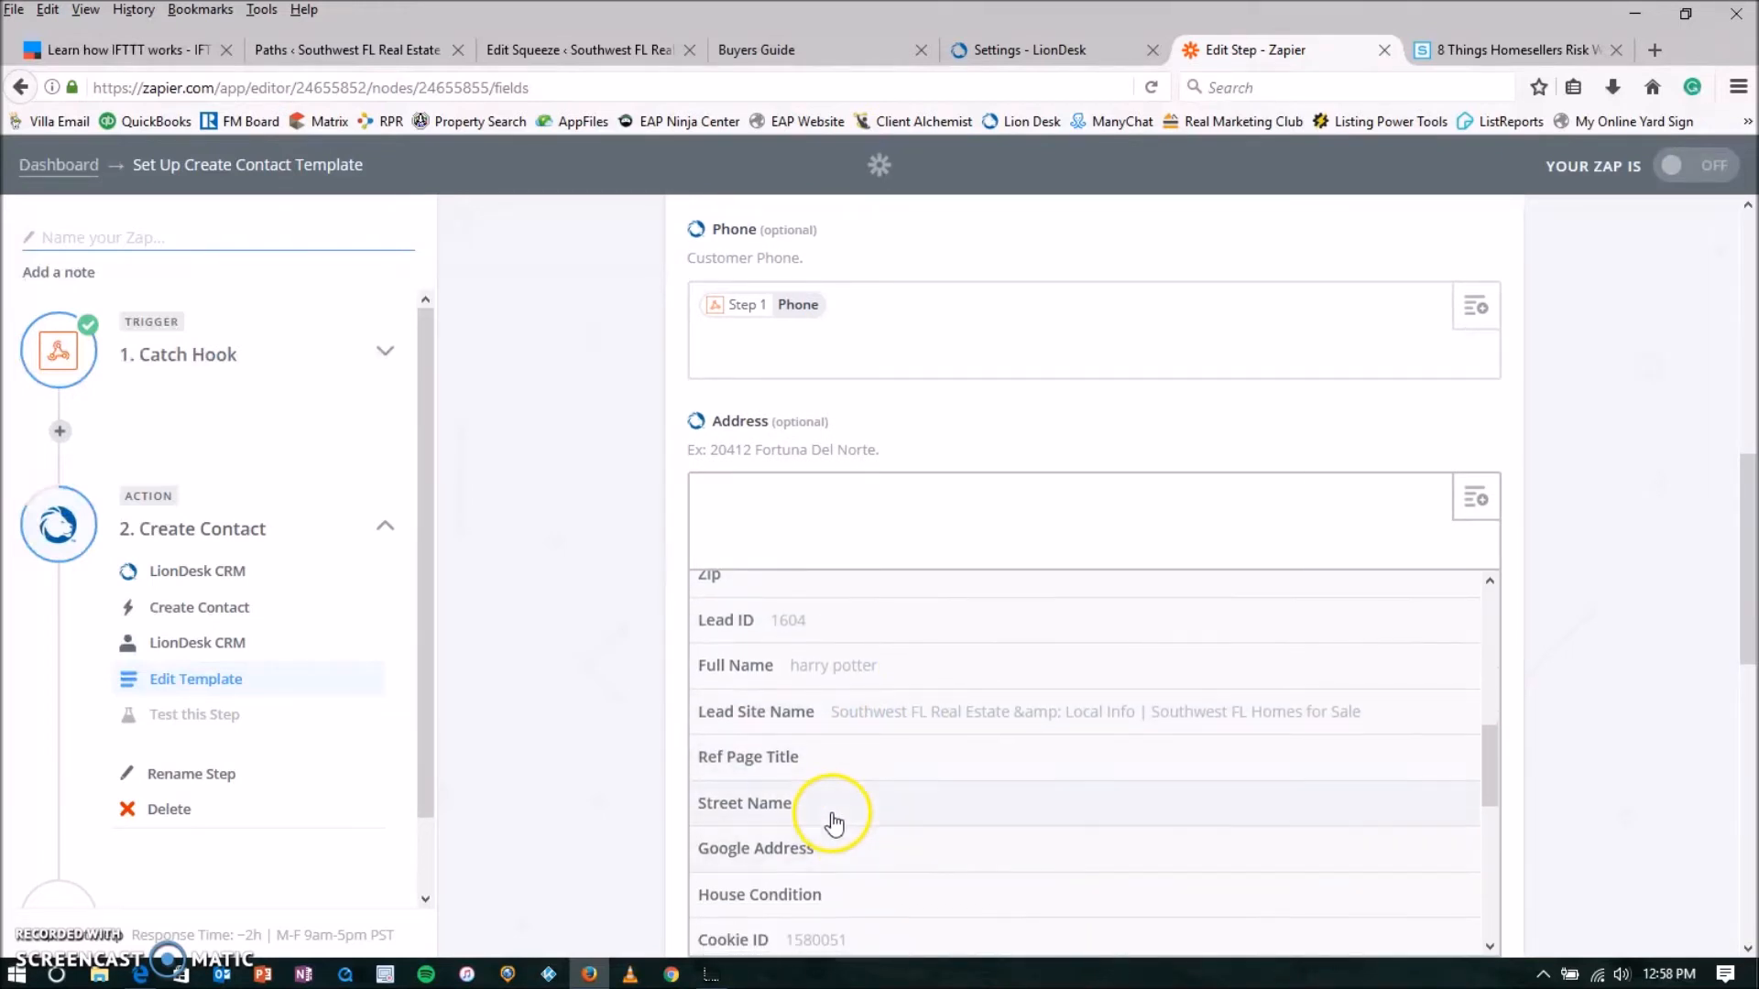
left_click(841, 812)
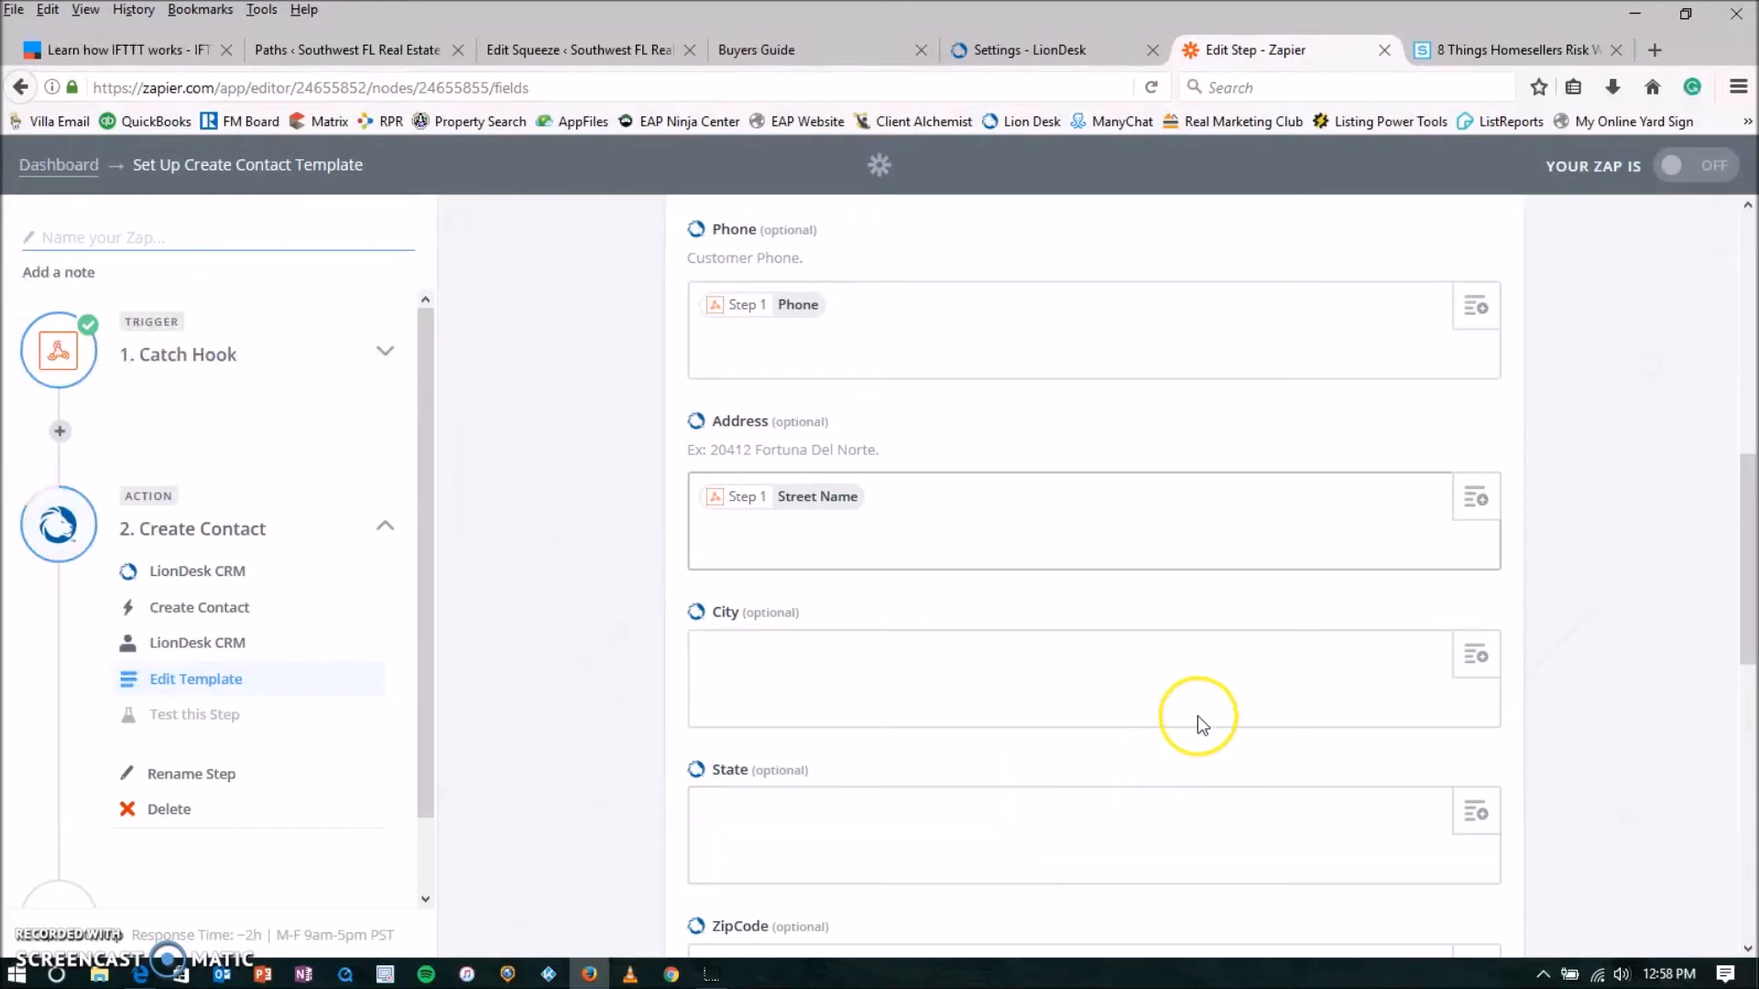
Map the contact's City and State fields to the Catch Hook's City and State values
left_click(1472, 658)
scroll(998, 730, "down", 2)
left_click(833, 805)
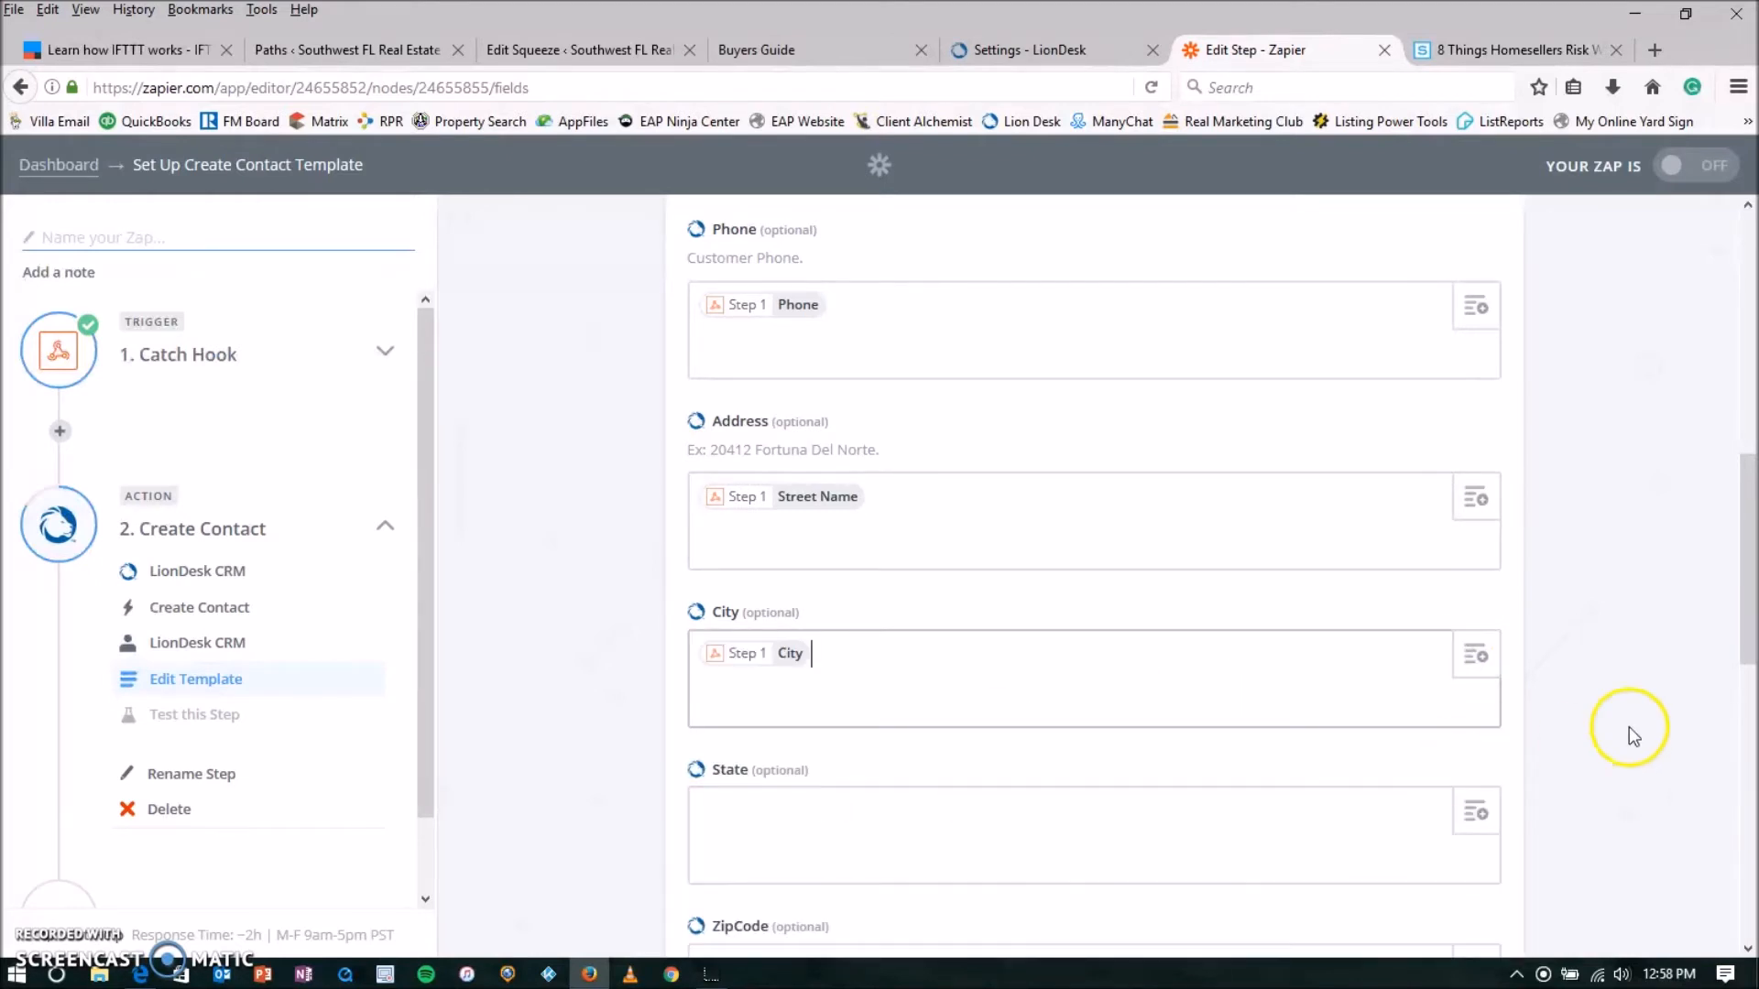
scroll(1600, 730, "down", 1)
scroll(1601, 730, "down", 1)
left_click(1477, 682)
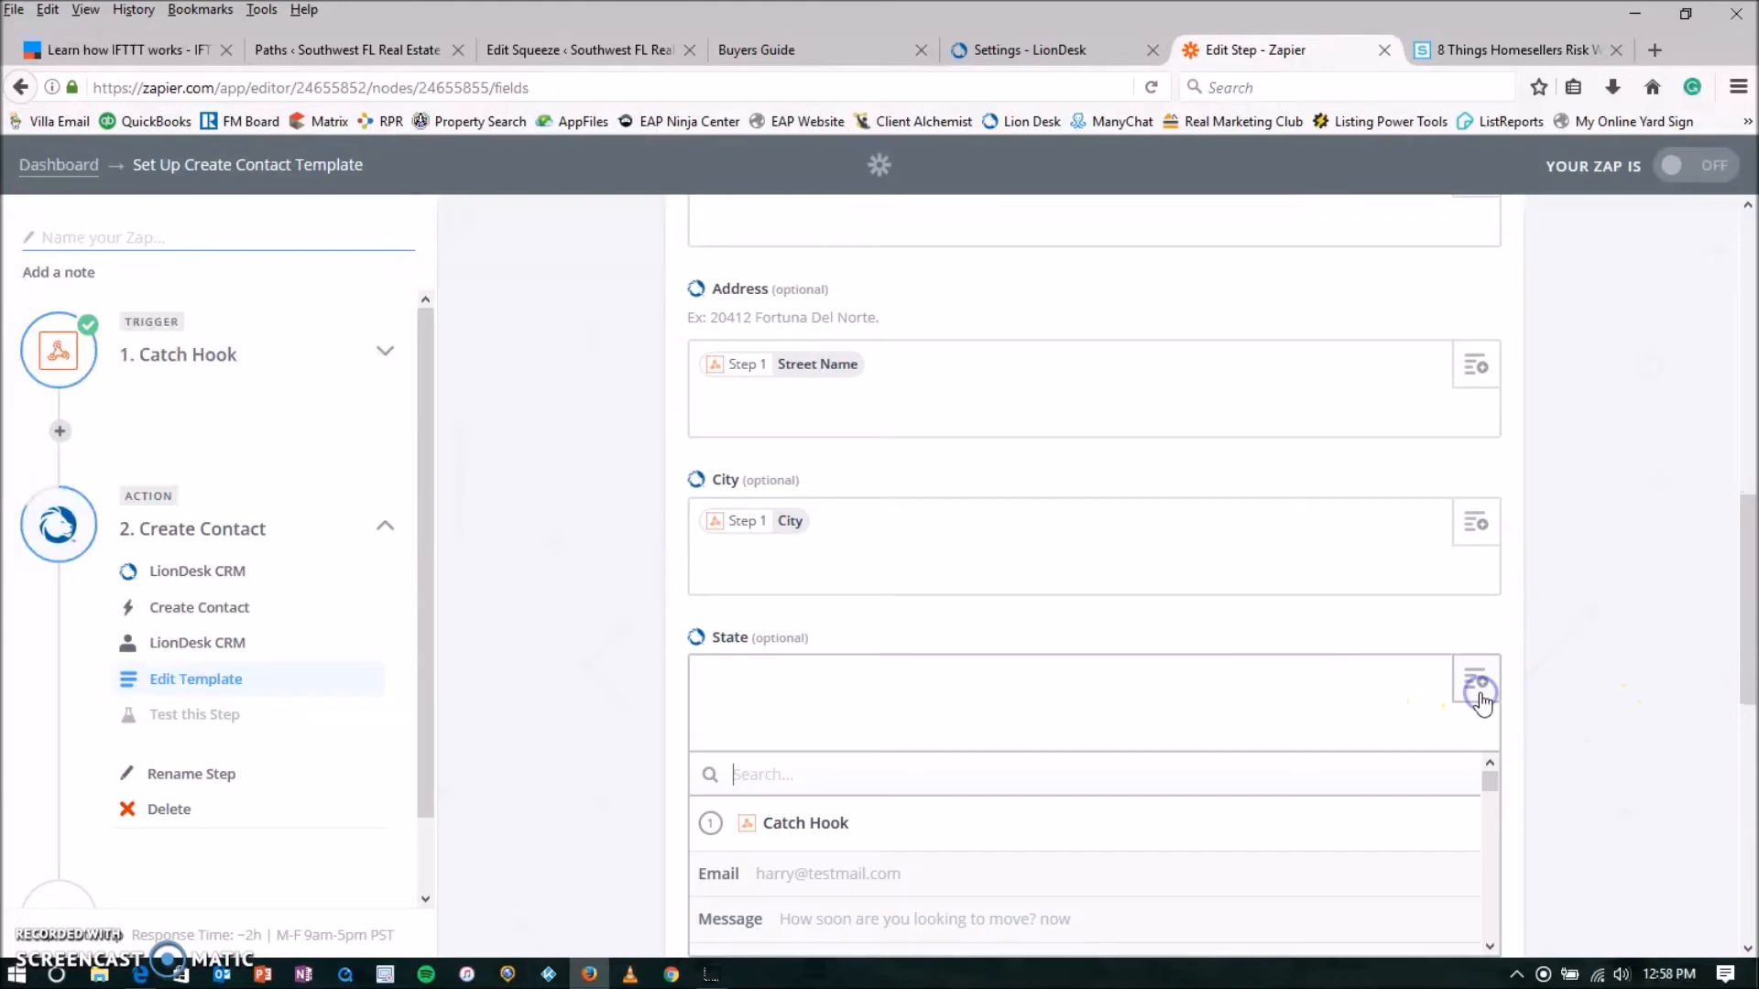
scroll(1068, 855, "down", 3)
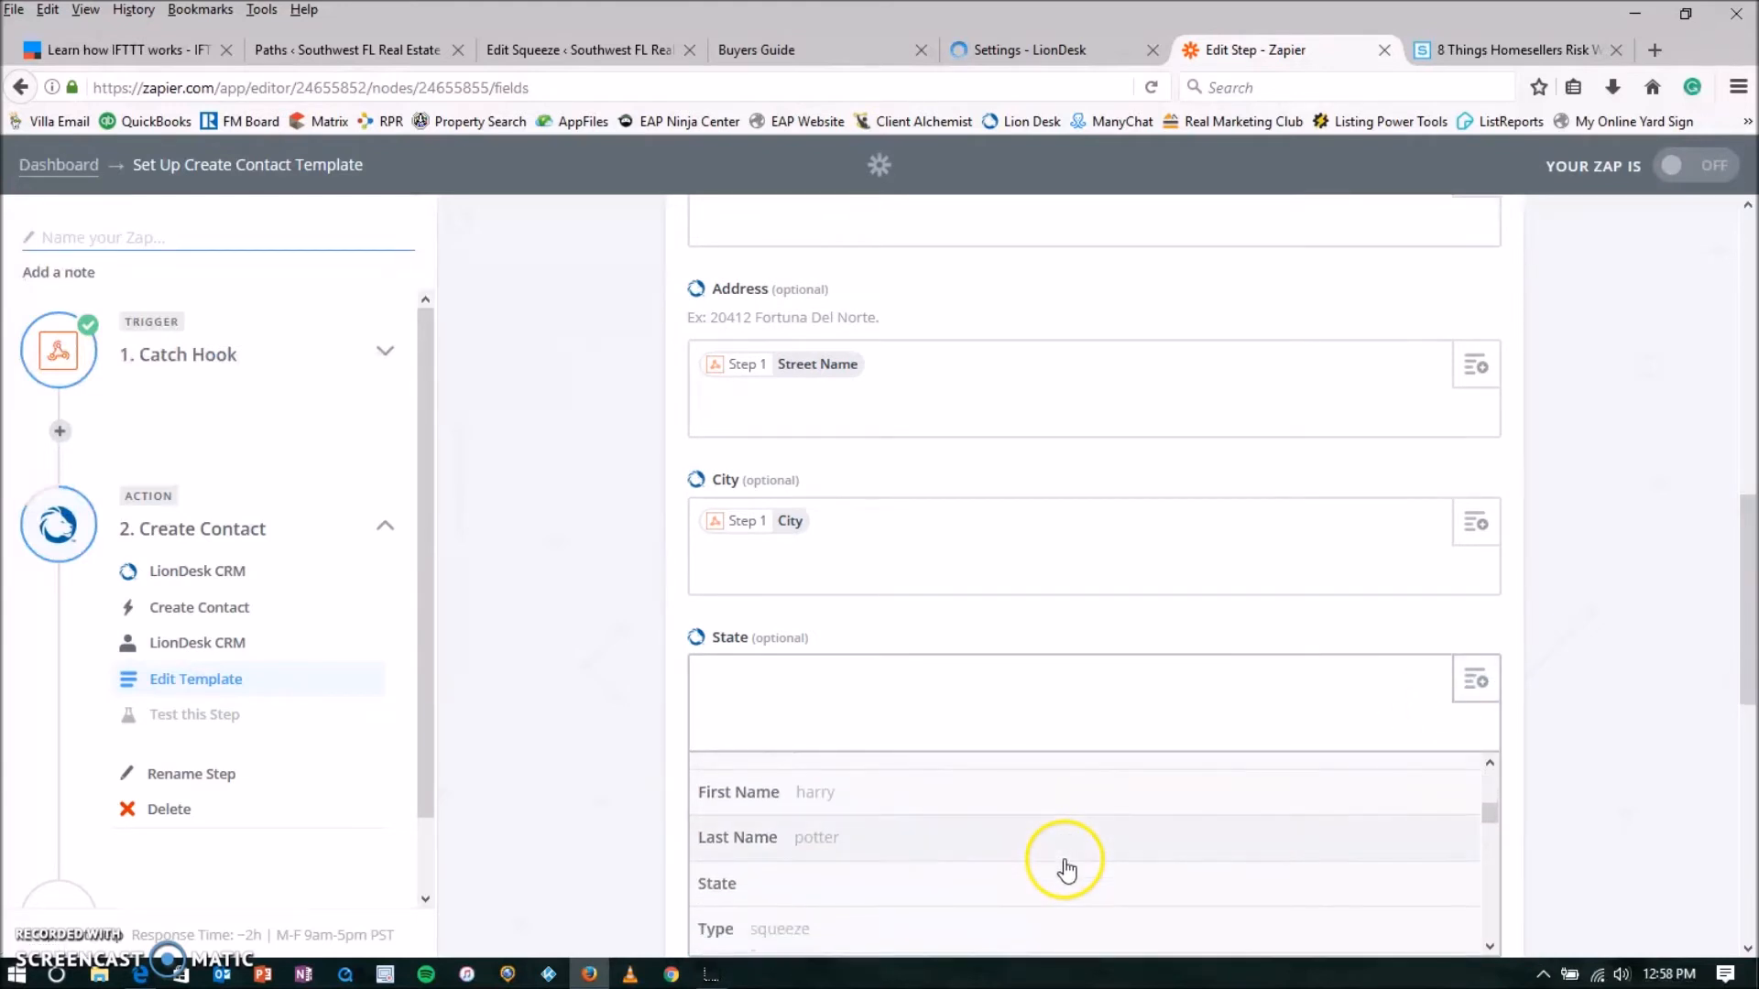
left_click(852, 894)
Map the contact's ZipCode field to the Zip value from the Catch Hook trigger
scroll(1695, 774, "down", 2)
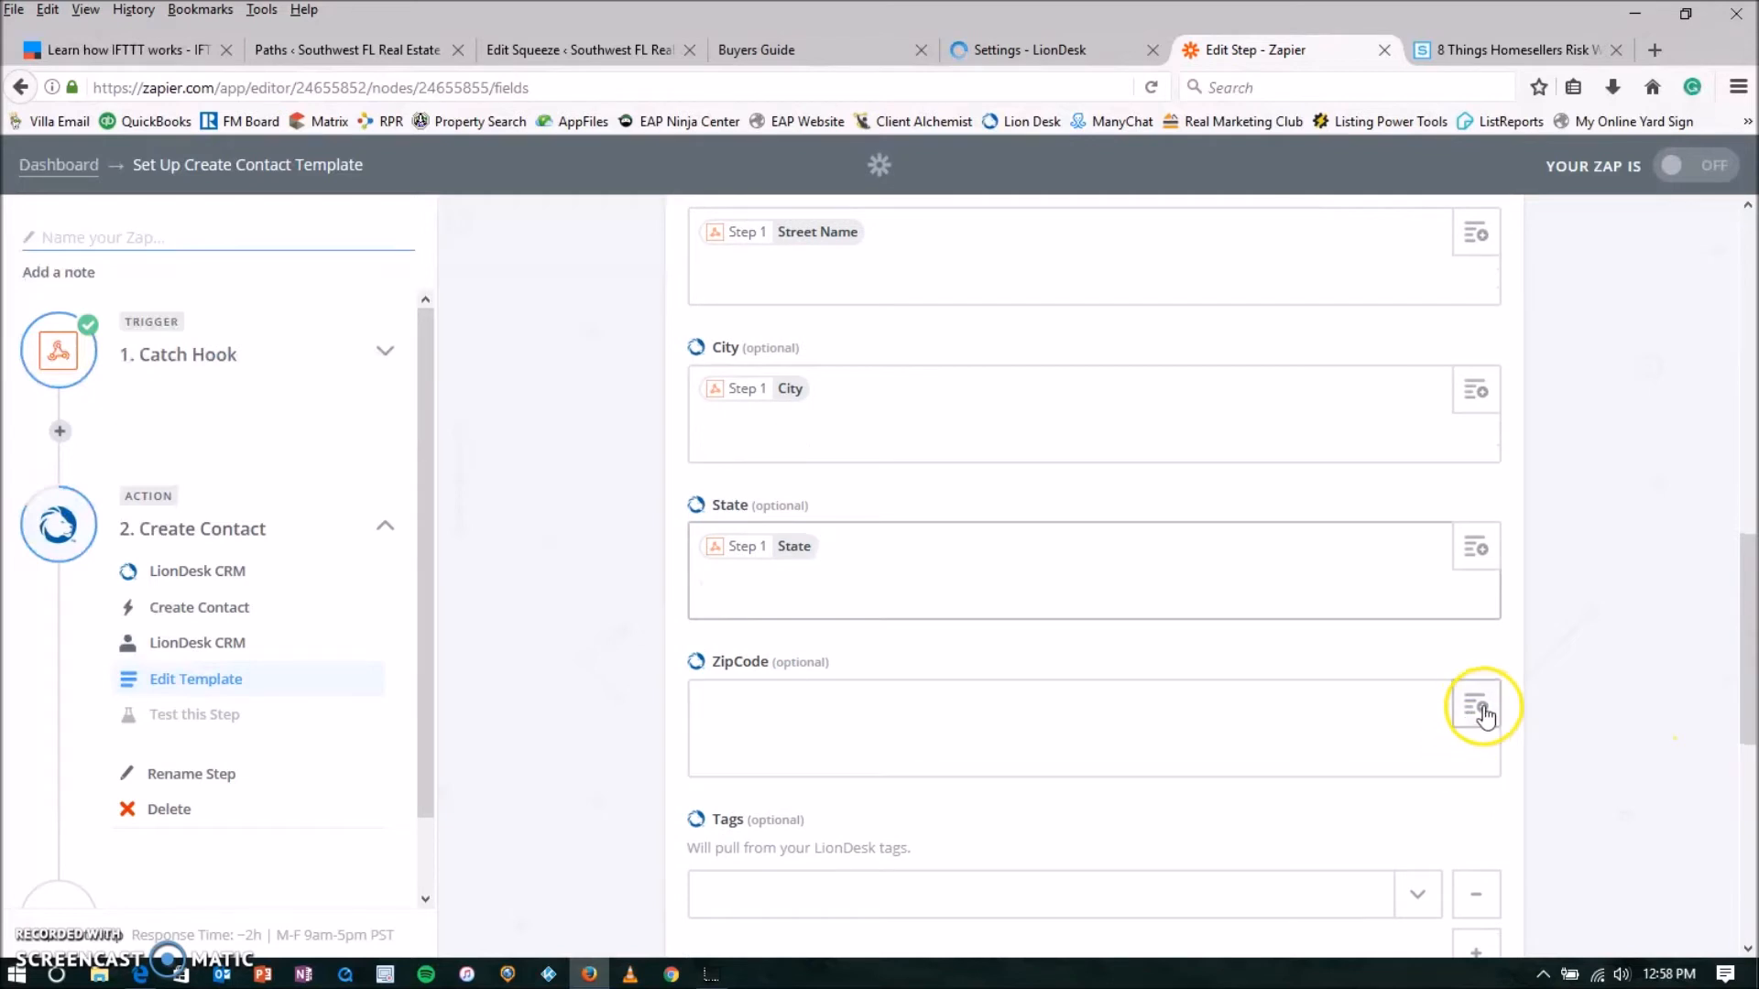
left_click(1470, 714)
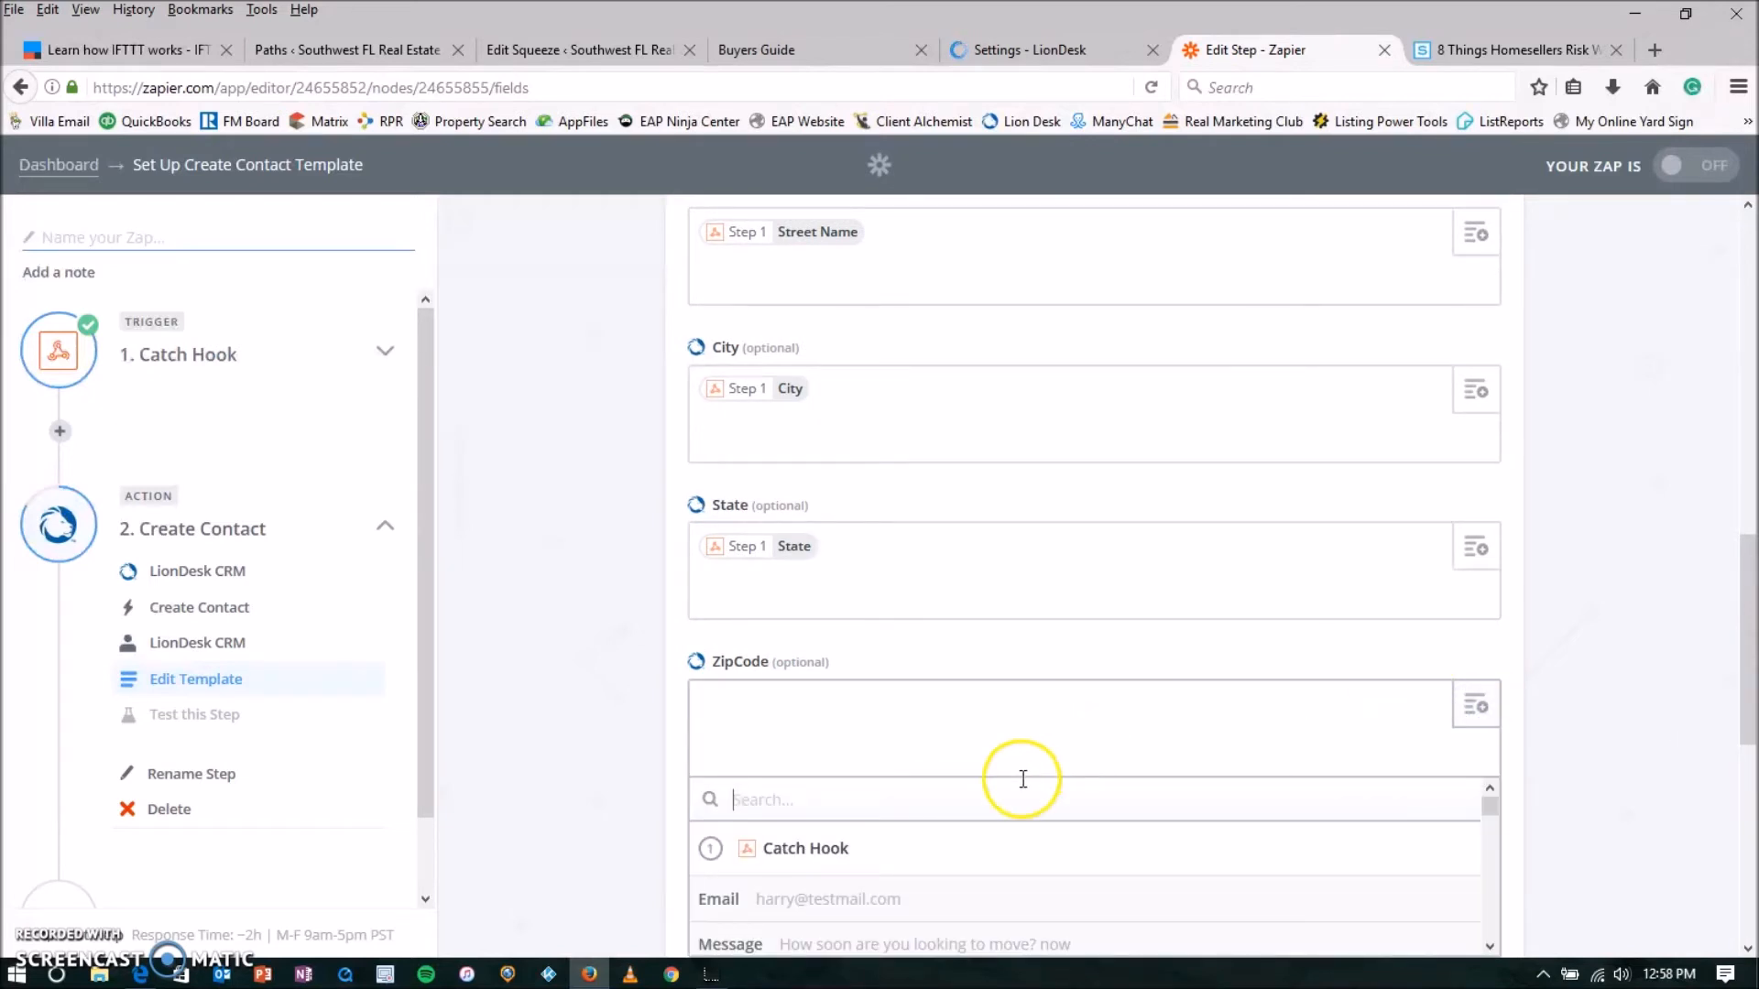
scroll(1014, 817, "down", 5)
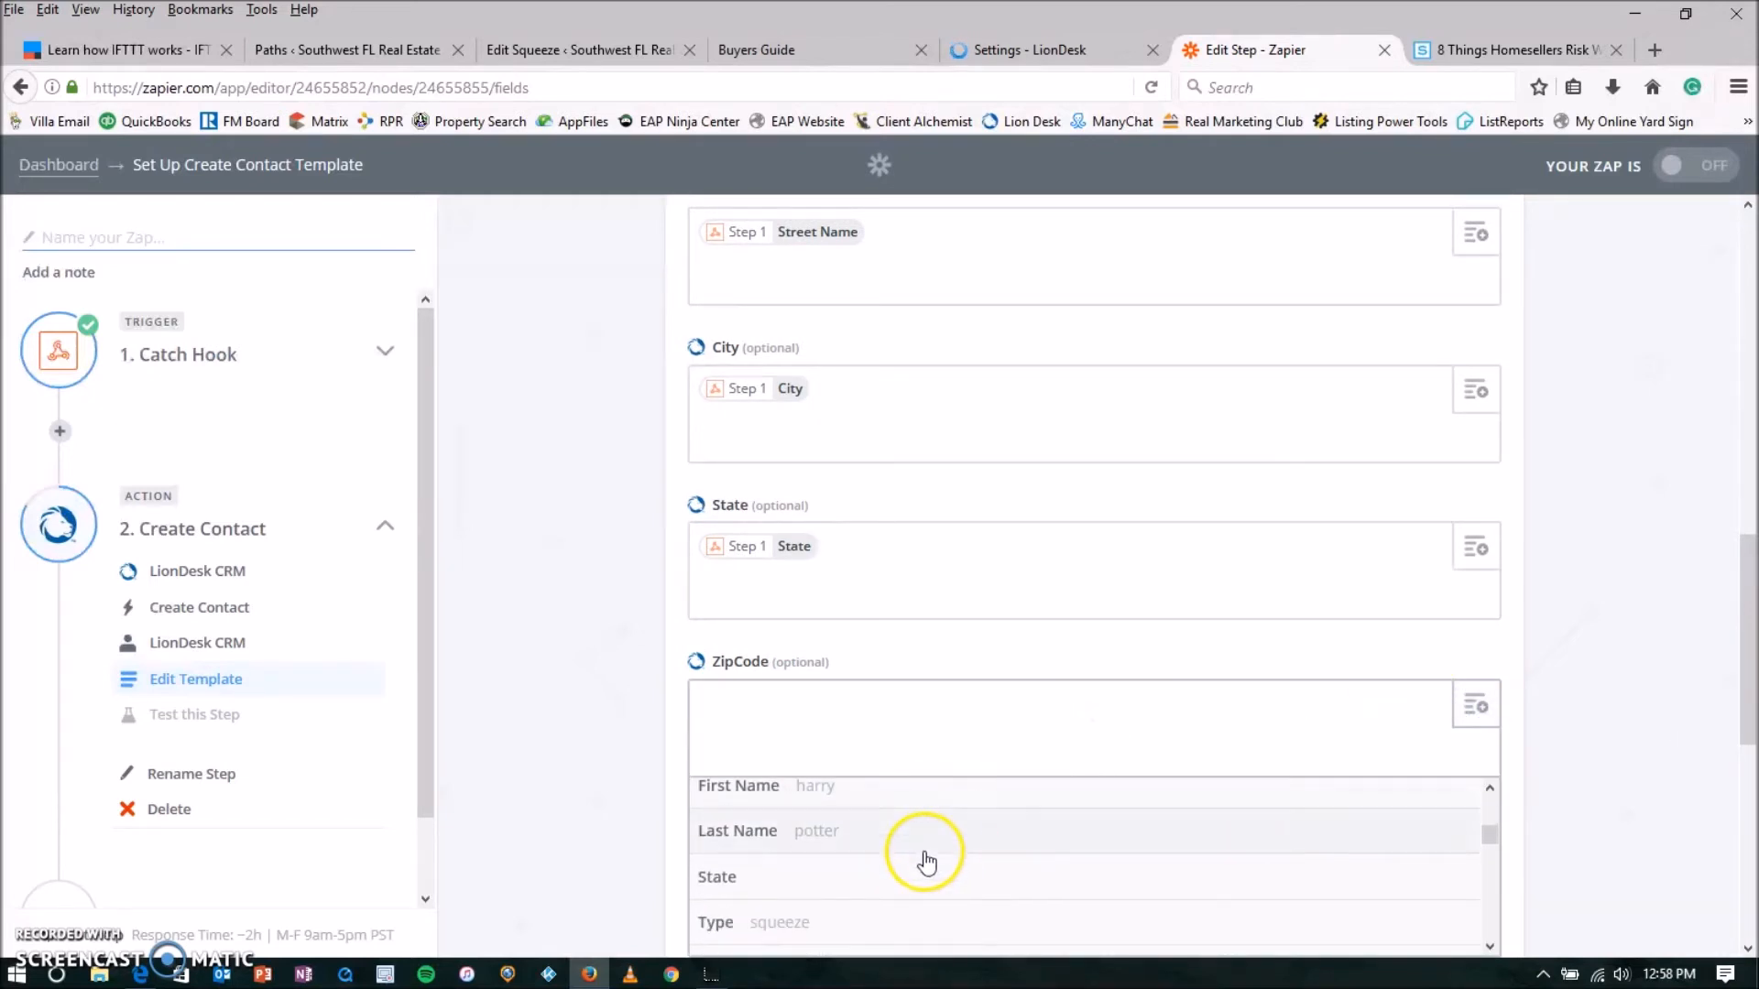
left_click(774, 790)
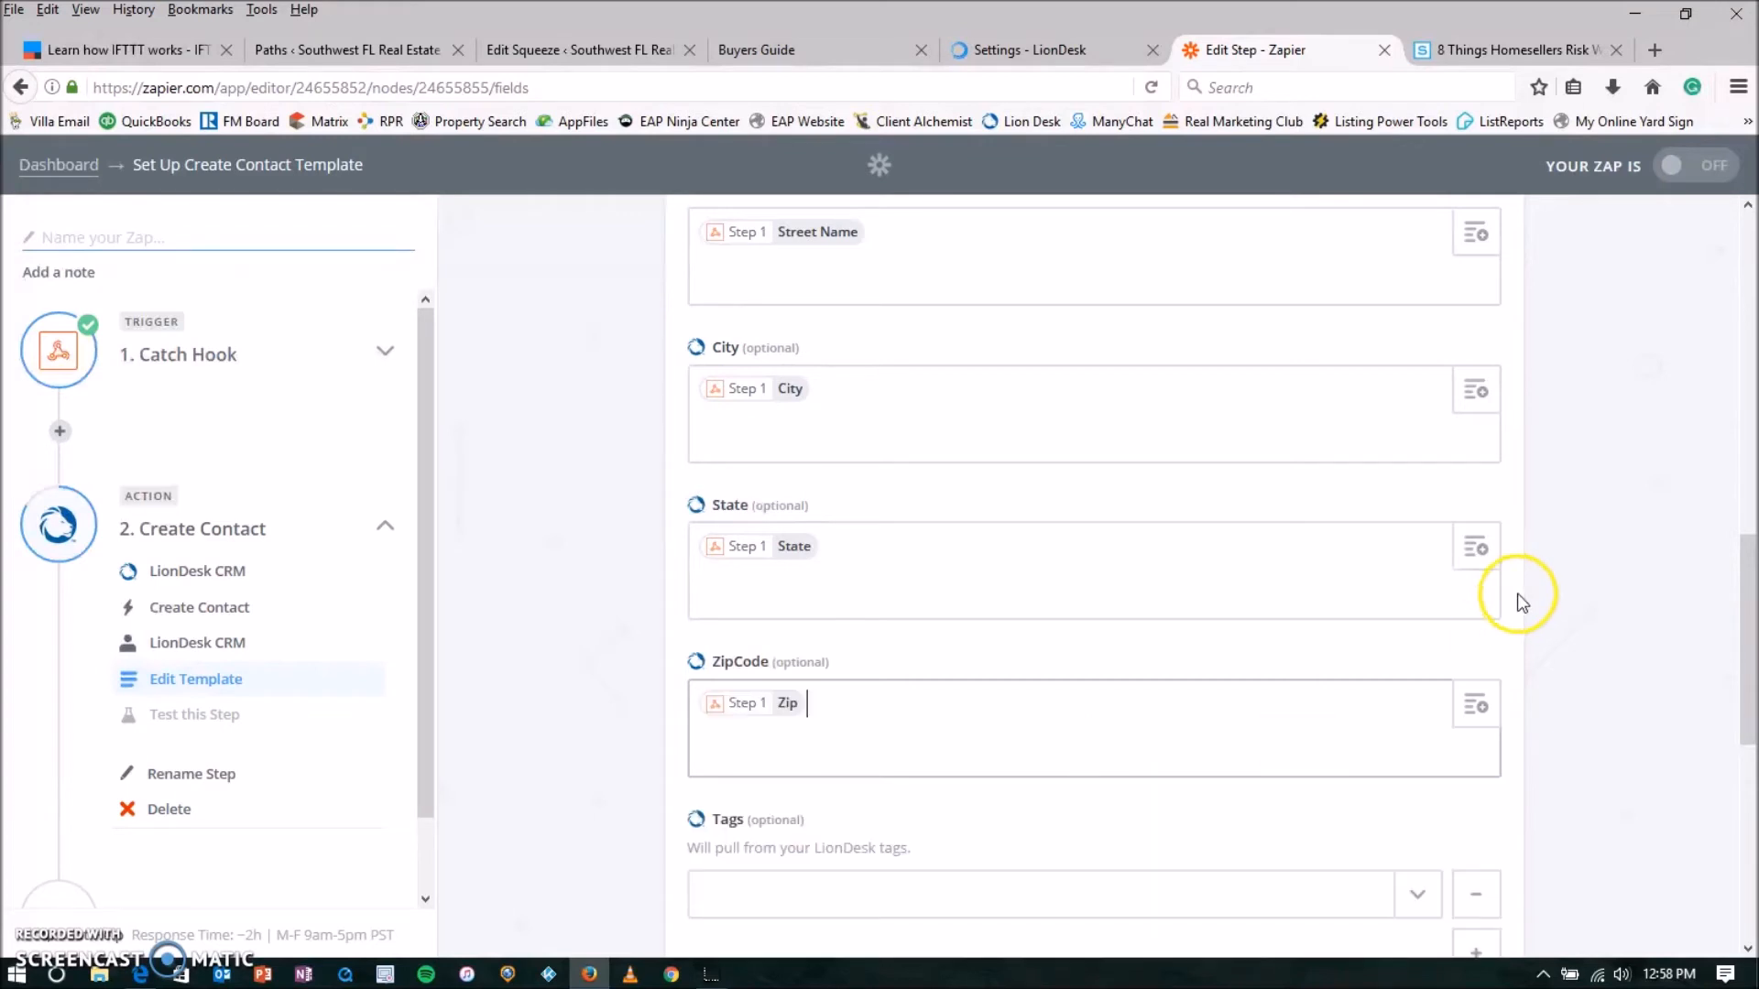
Set the contact's Tags field to the LionDesk tag Buyers Guide
scroll(1614, 595, "down", 1)
scroll(1617, 591, "down", 3)
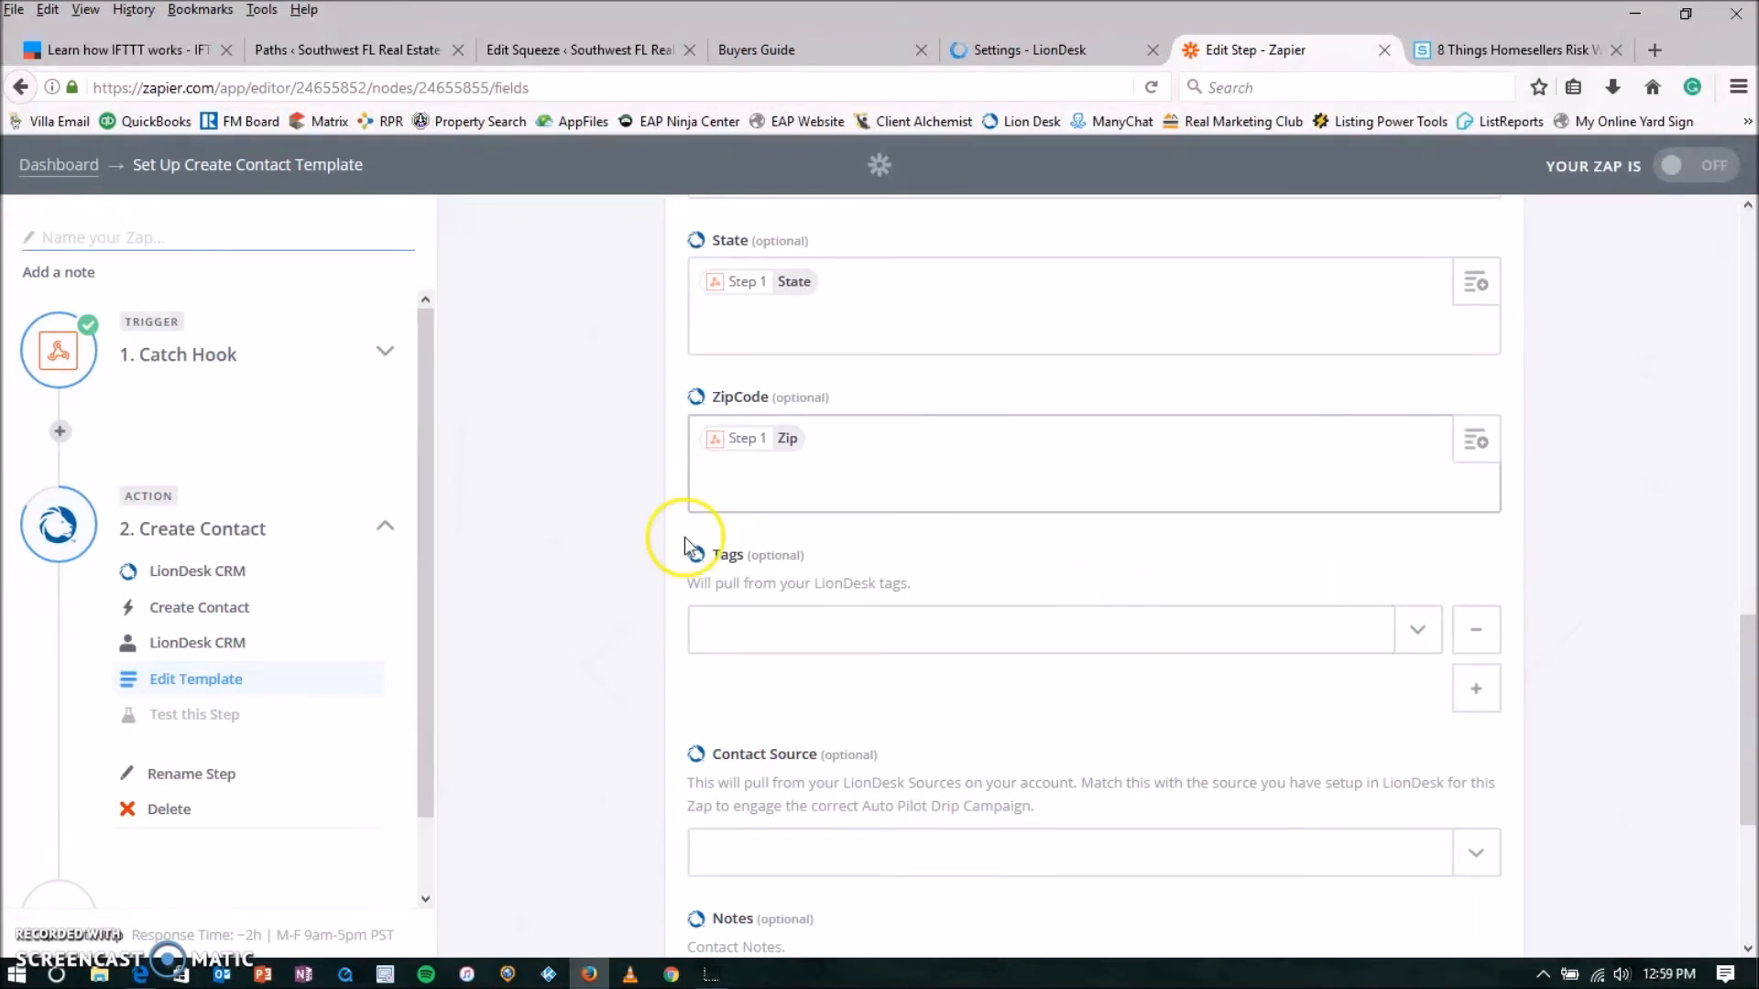
left_click(1417, 651)
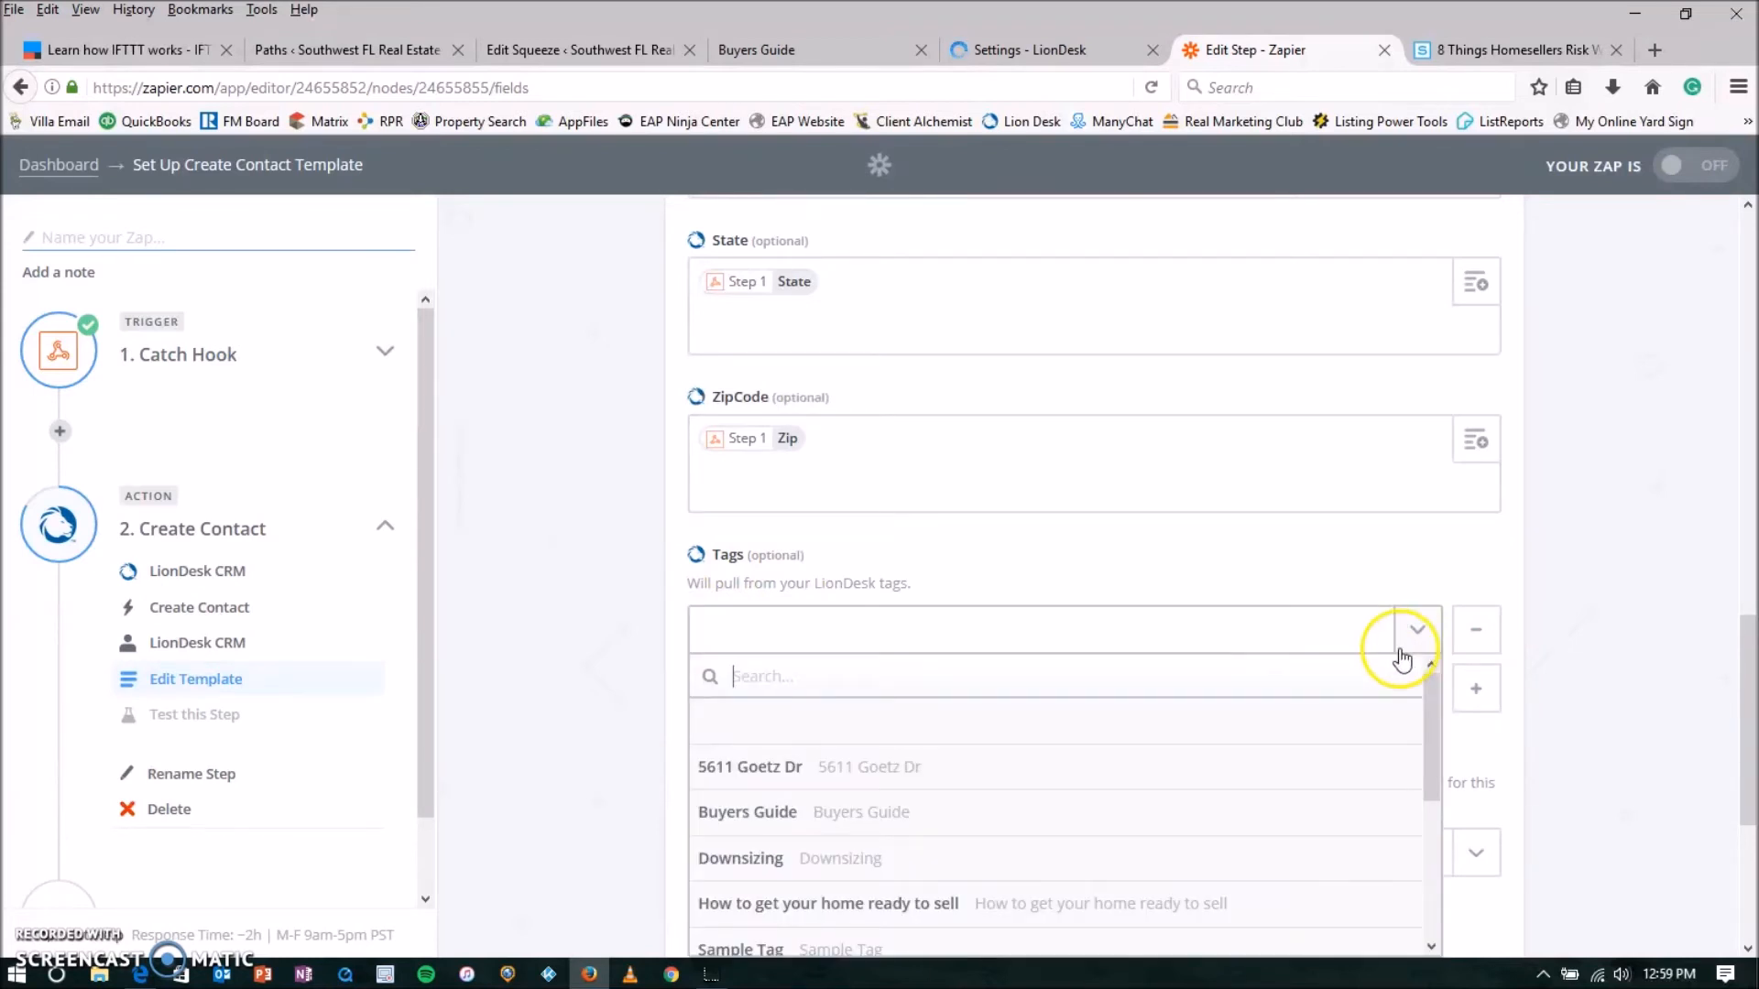
left_click(870, 815)
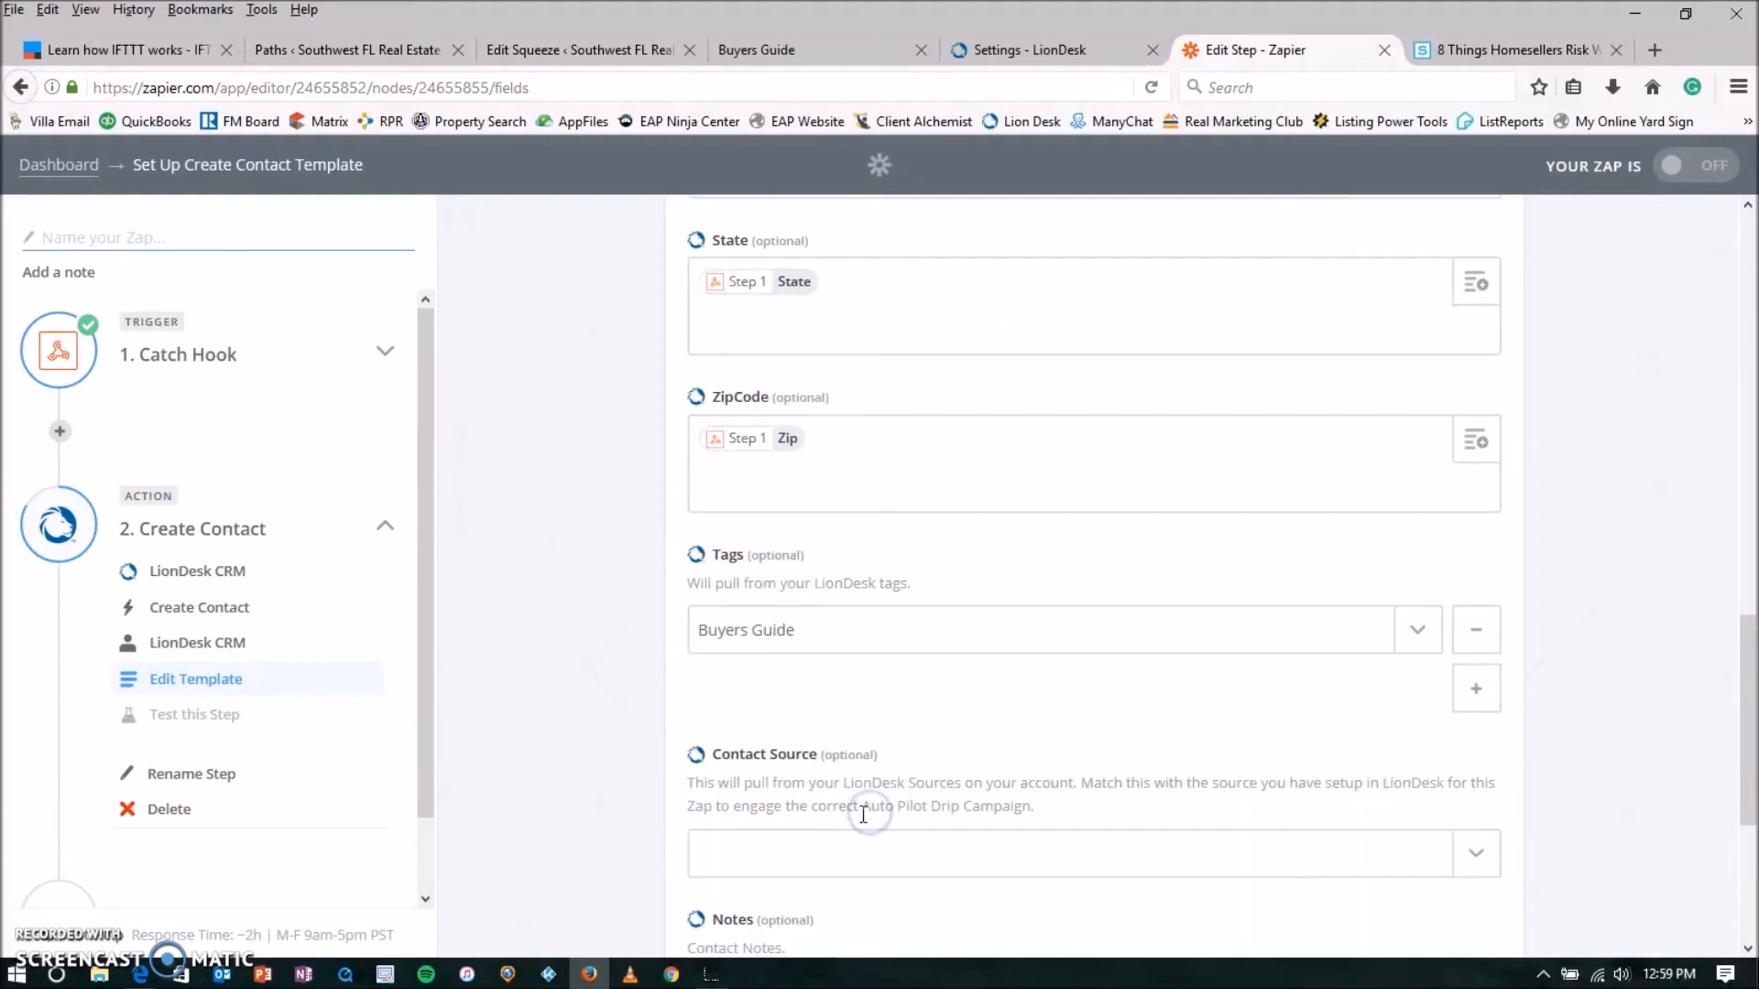
Switch to the LionDesk settings and add a new lead source named "Buyers Guide"
left_click(1053, 49)
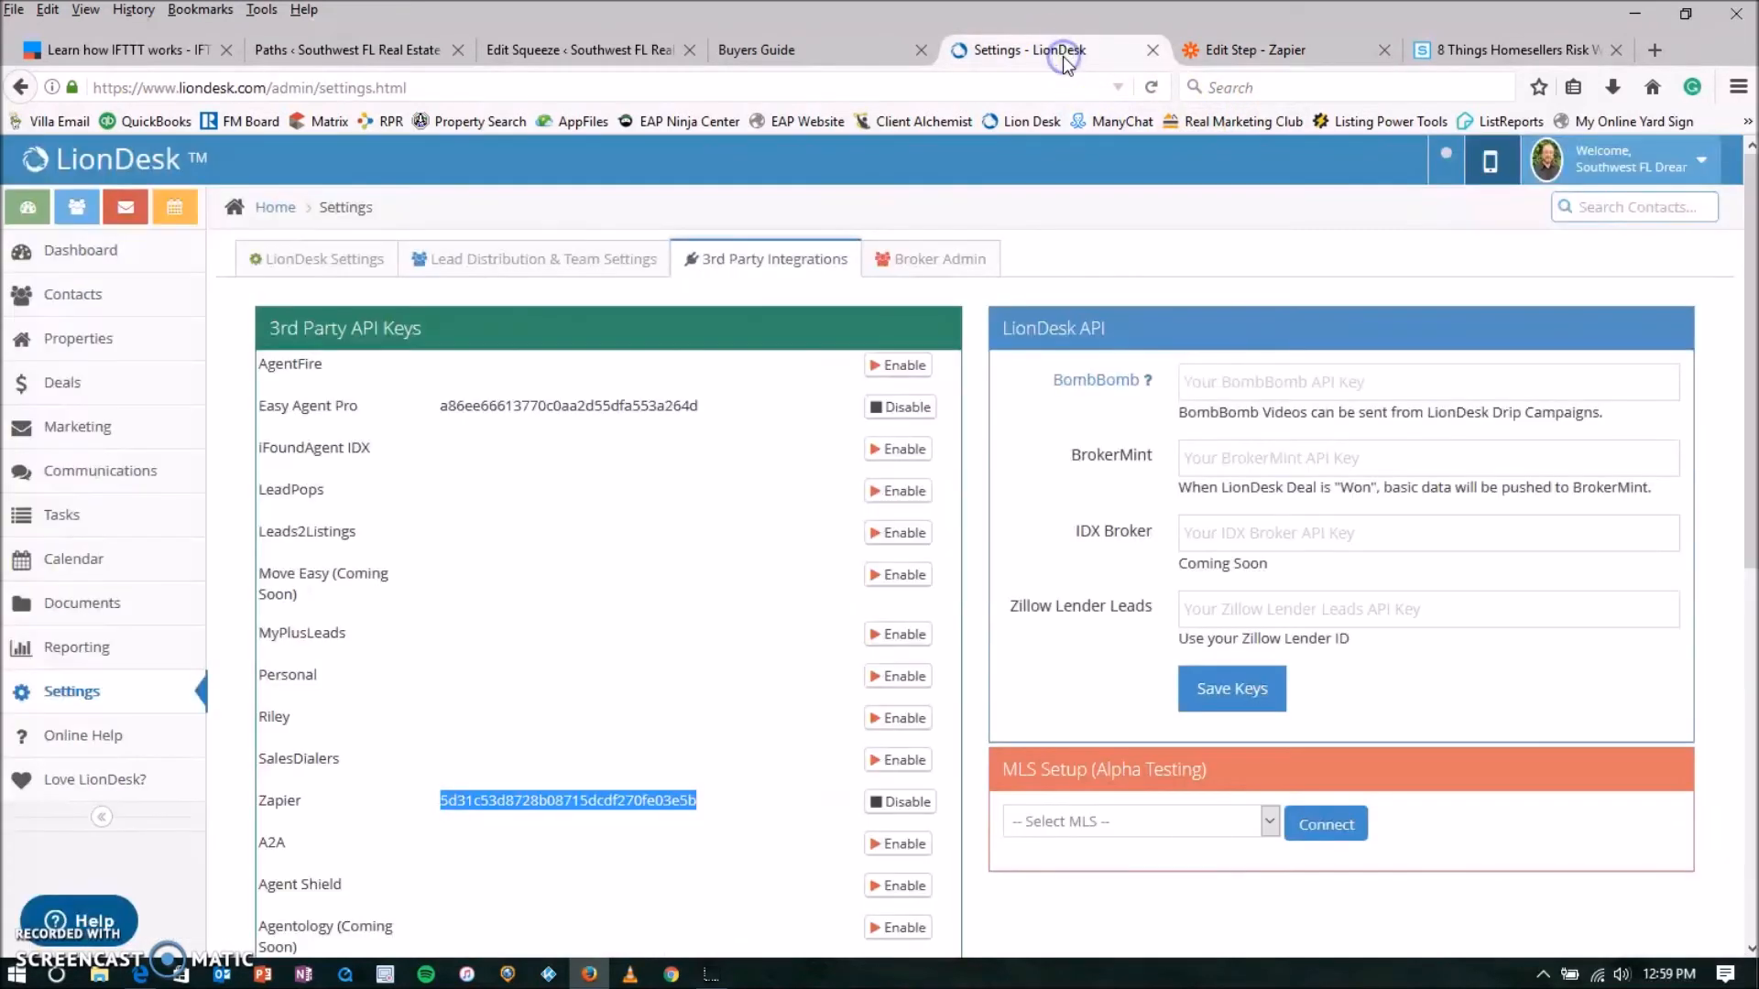
left_click(333, 264)
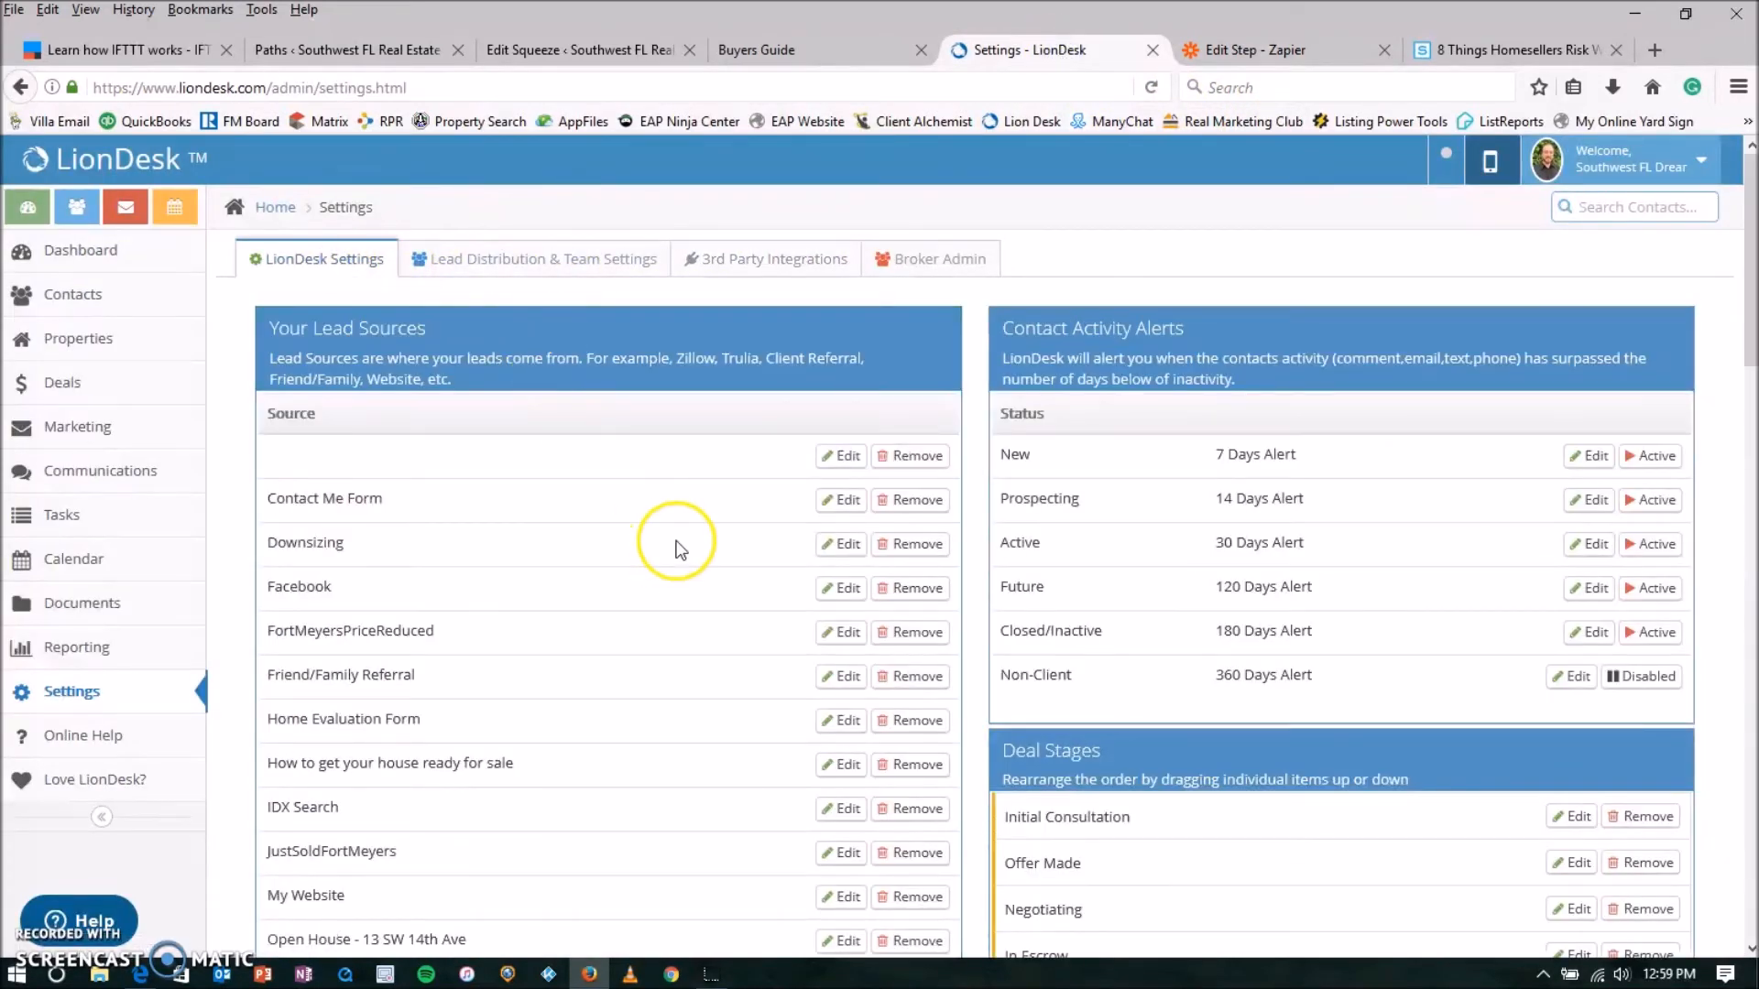
scroll(674, 548, "down", 5)
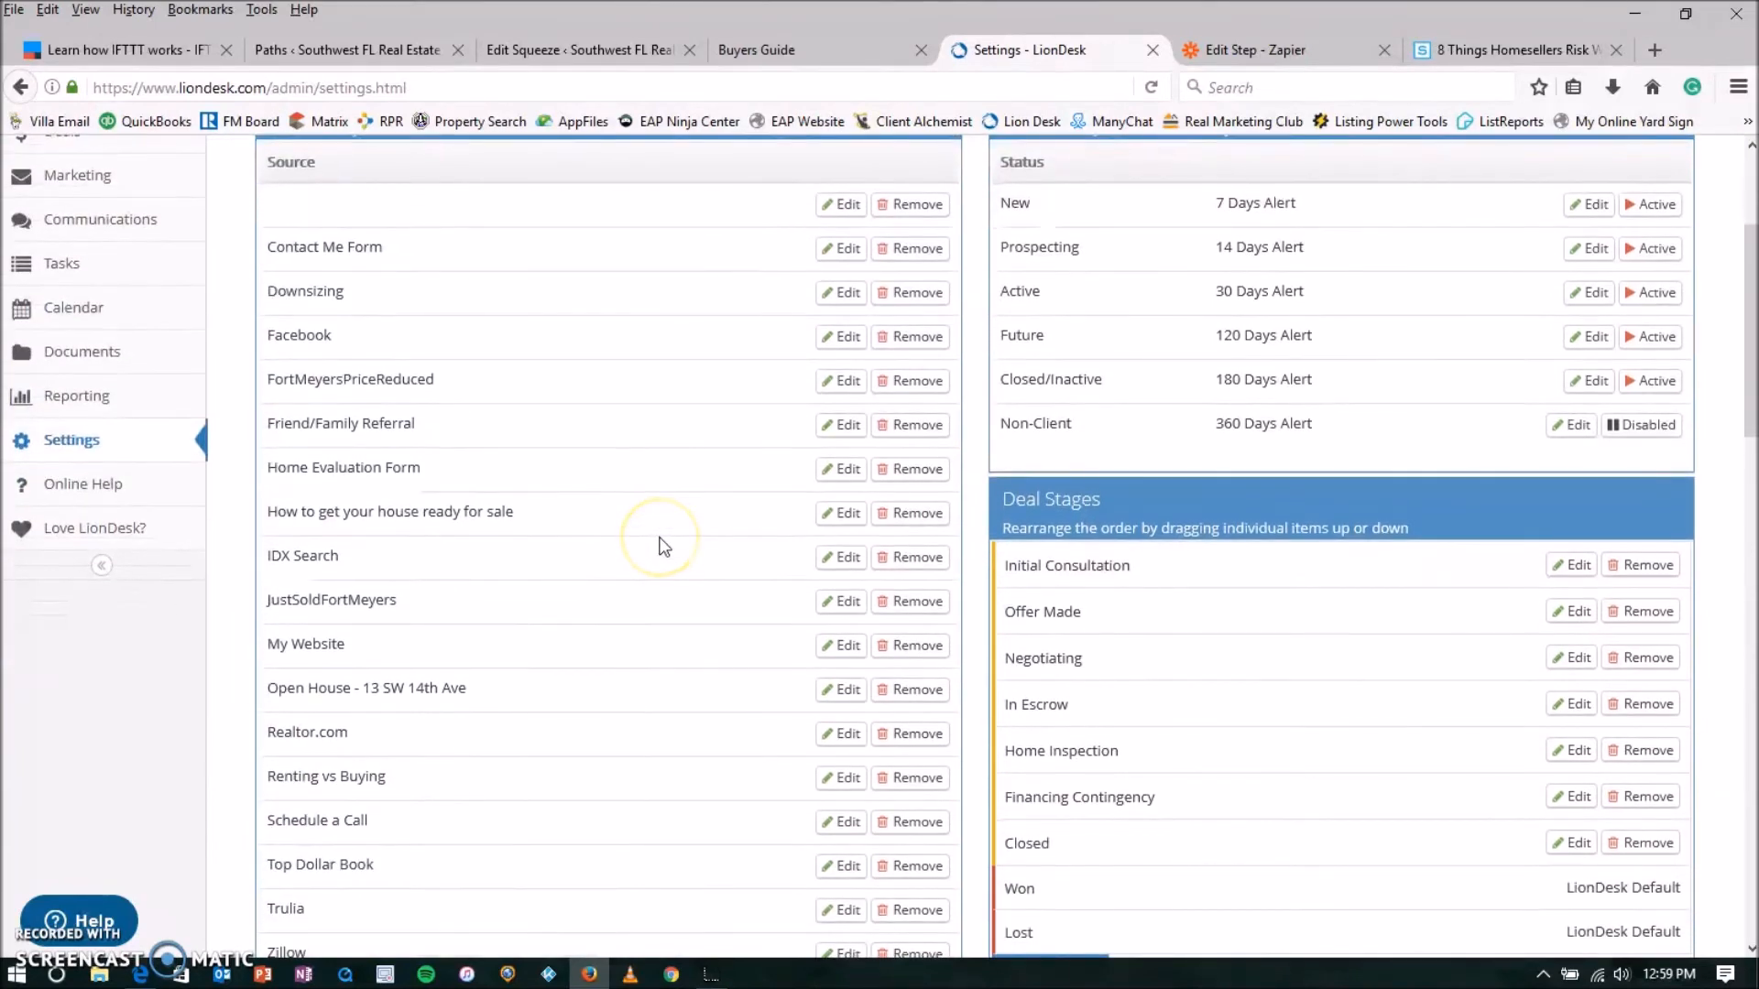
scroll(662, 544, "down", 3)
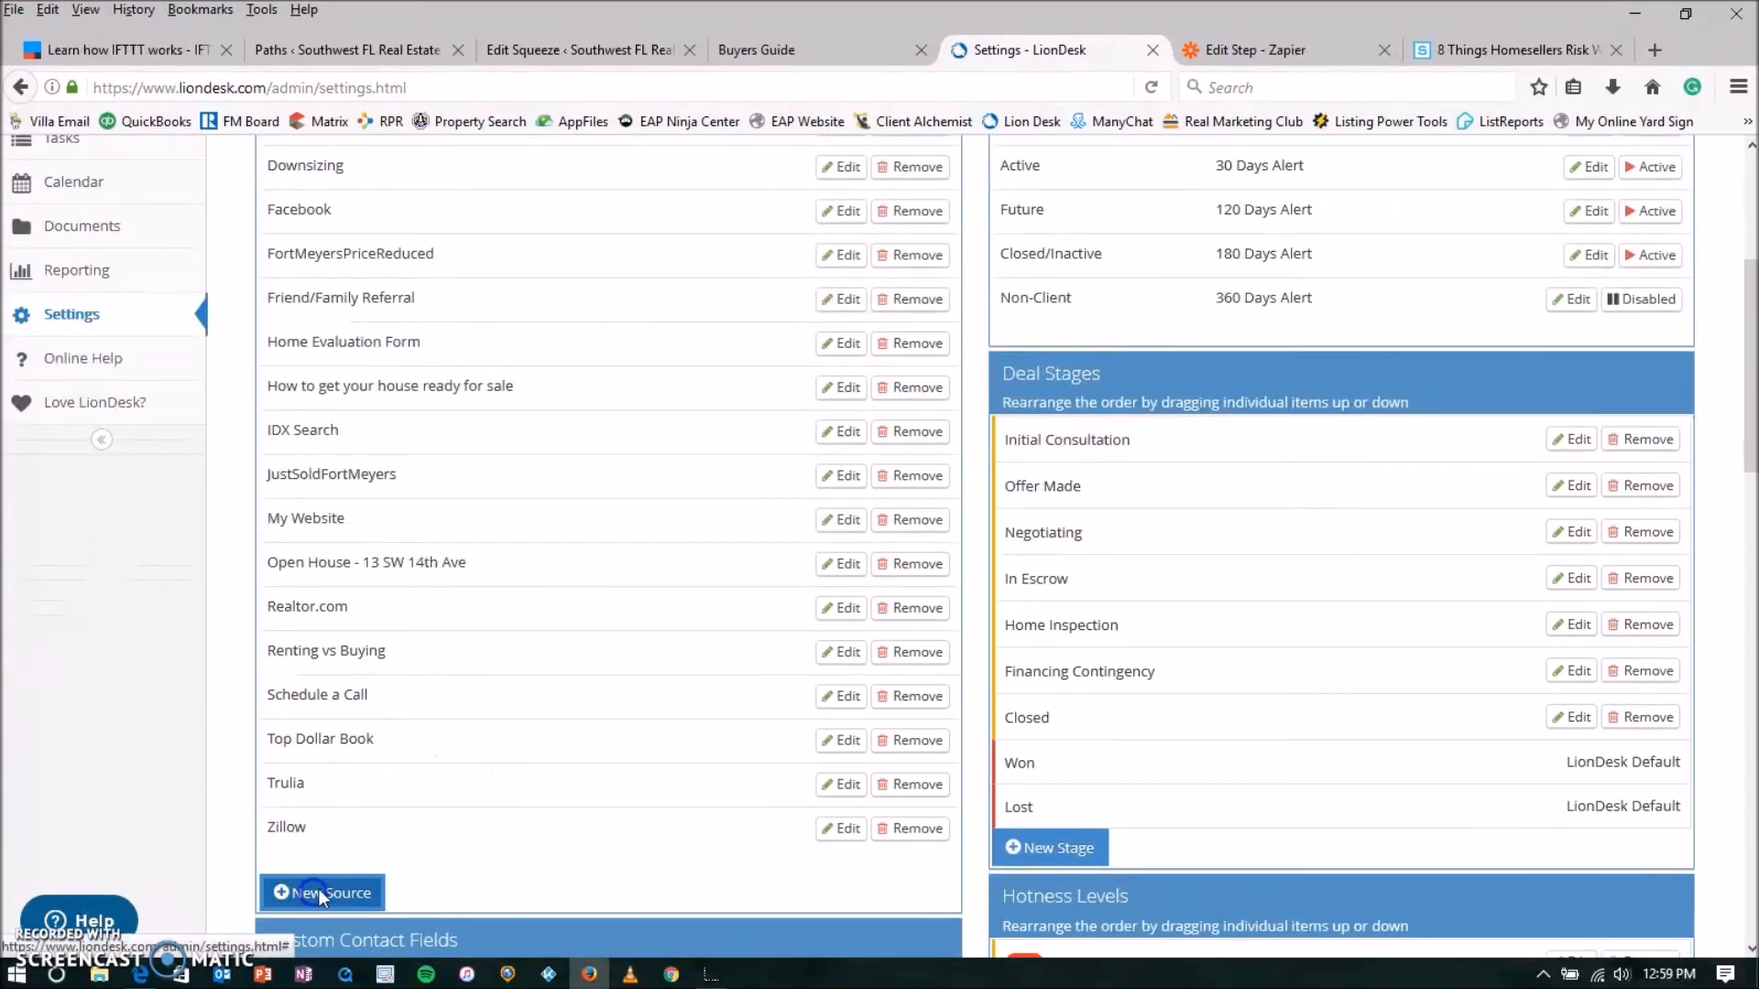
left_click(312, 892)
left_click(769, 308)
type("Buyers")
left_click(732, 338)
left_click(785, 363)
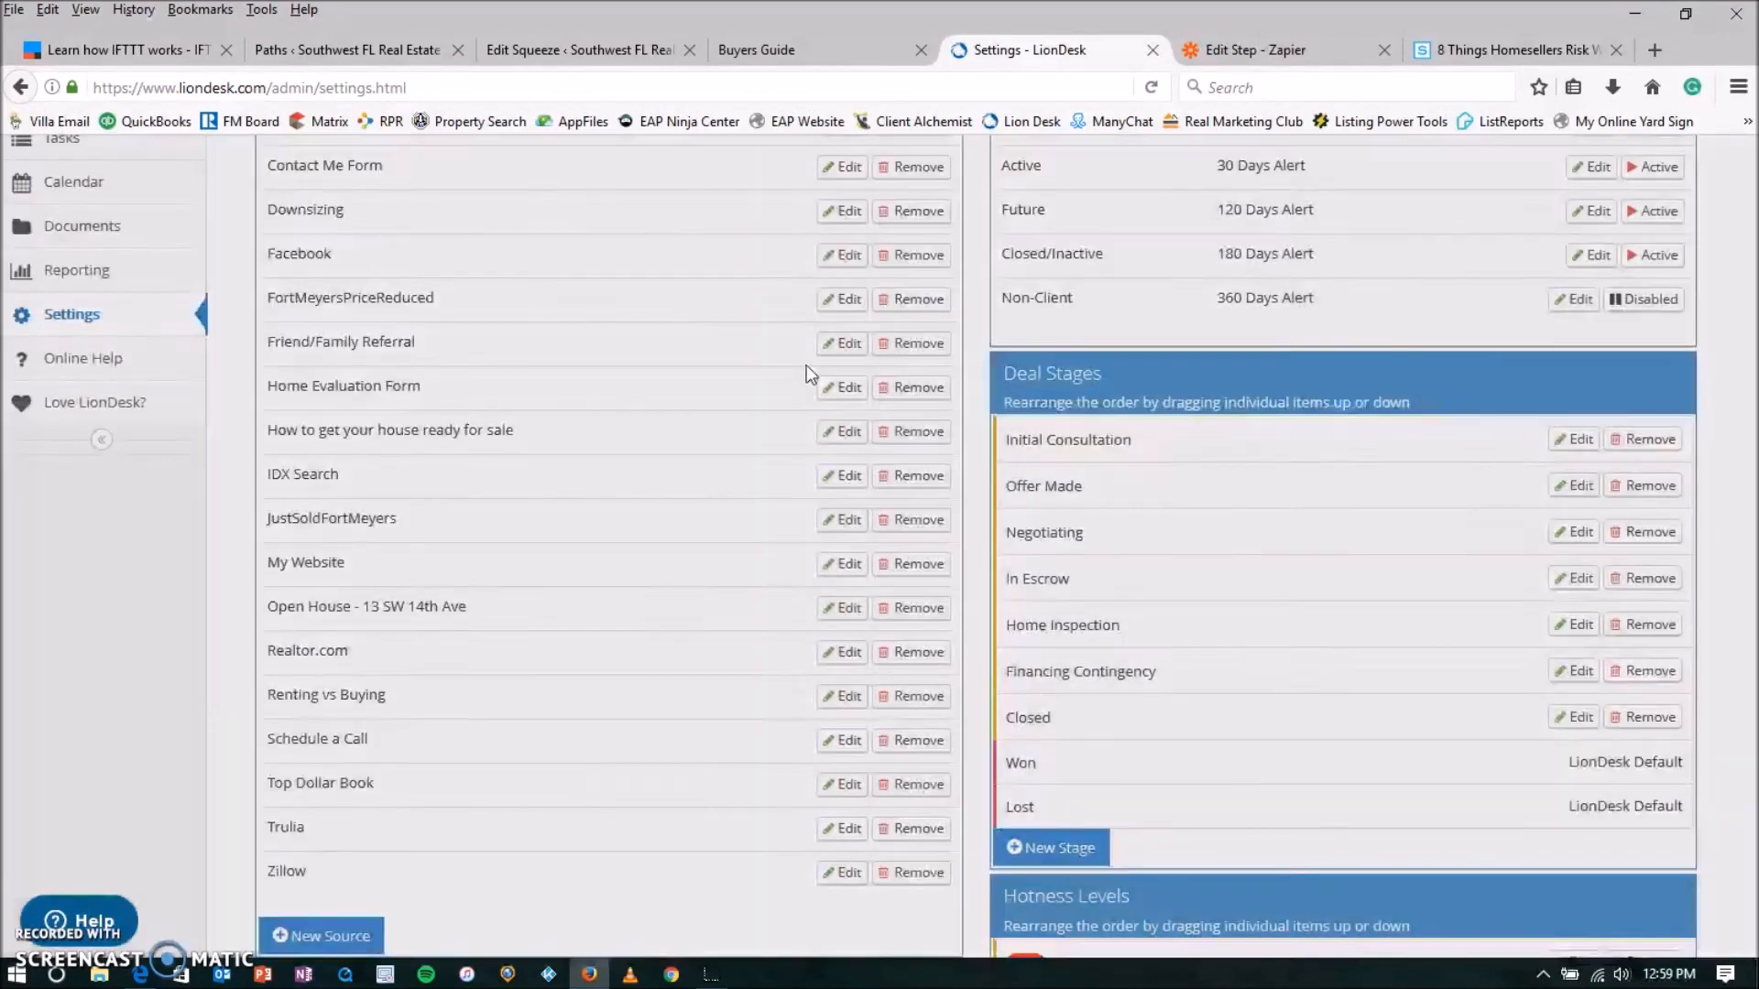
In LionDesk's lead distribution settings, start a new lead routing with Zapier as the lead source provider
scroll(705, 587, "up", 3)
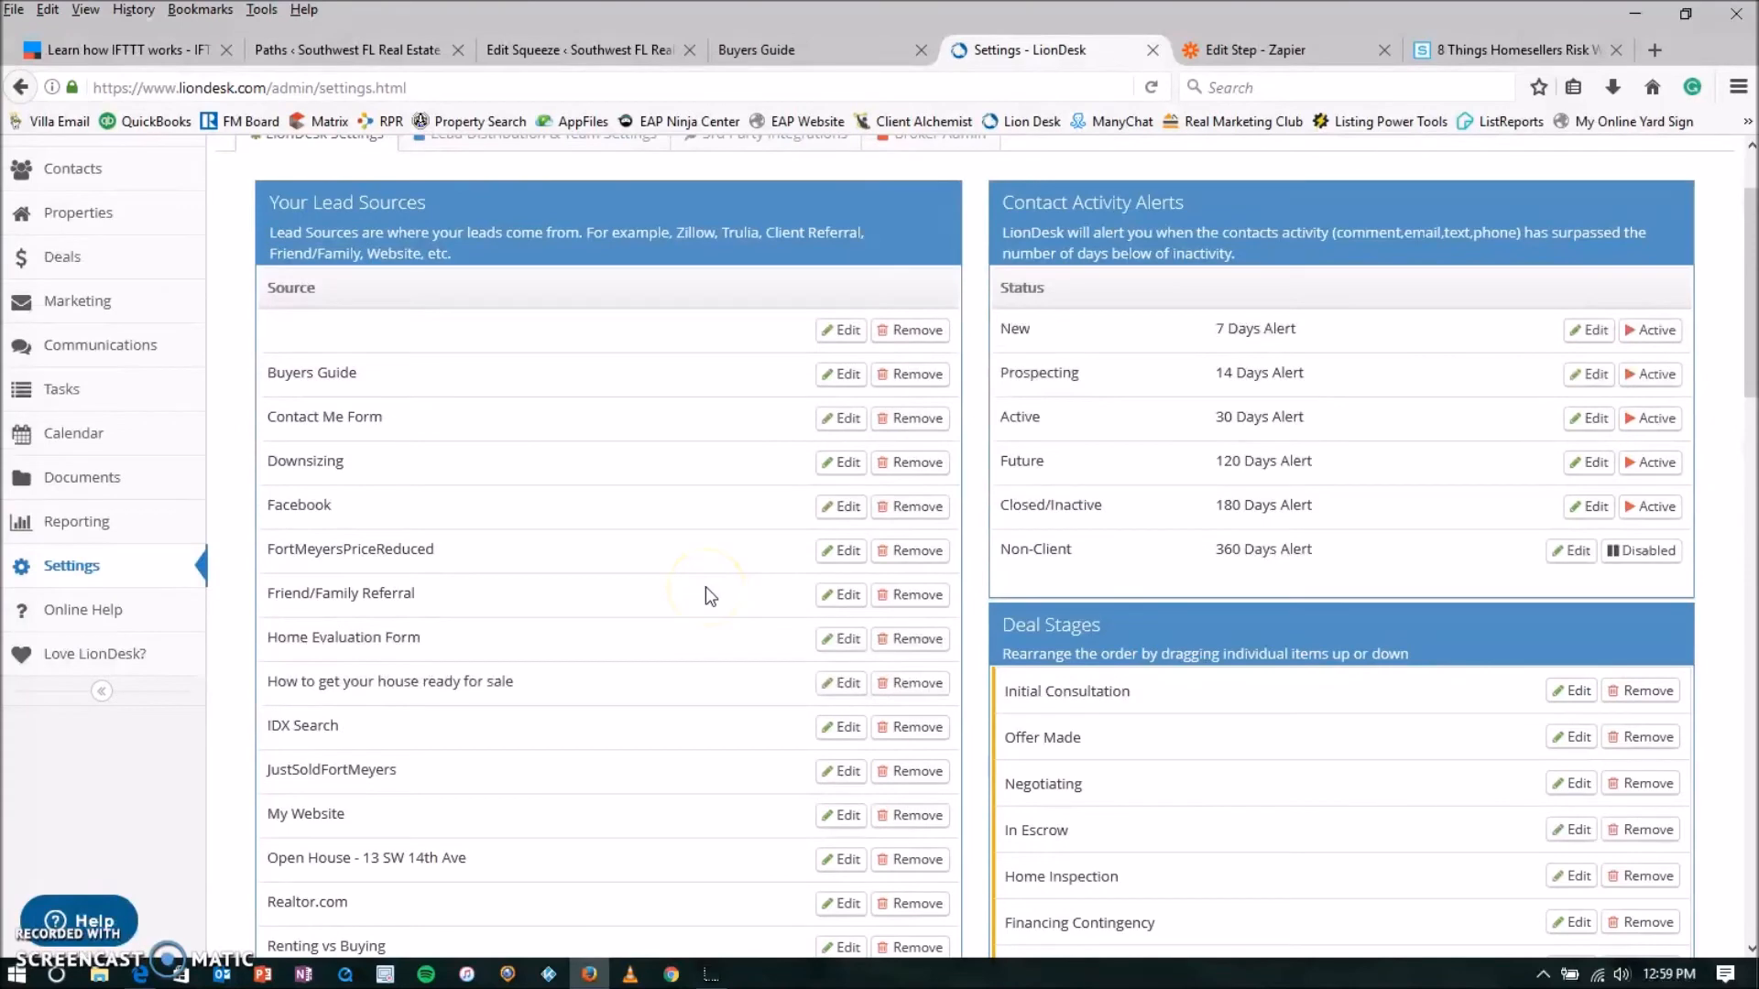
scroll(705, 587, "up", 3)
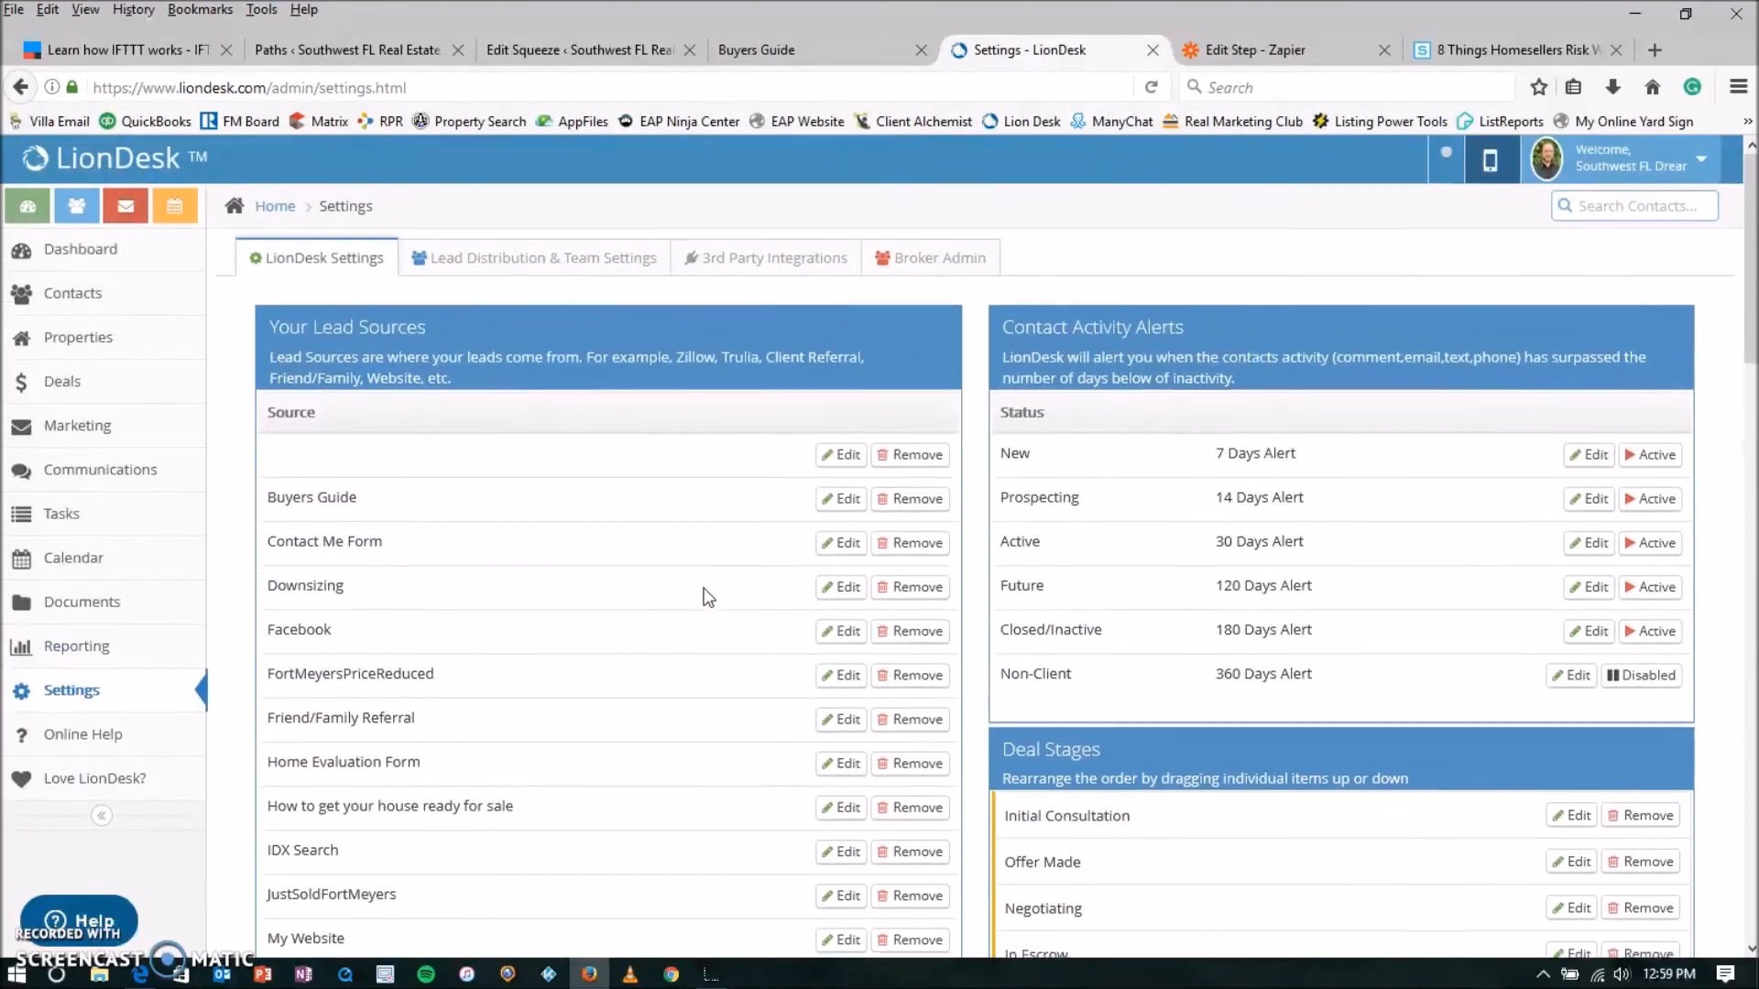
left_click(547, 262)
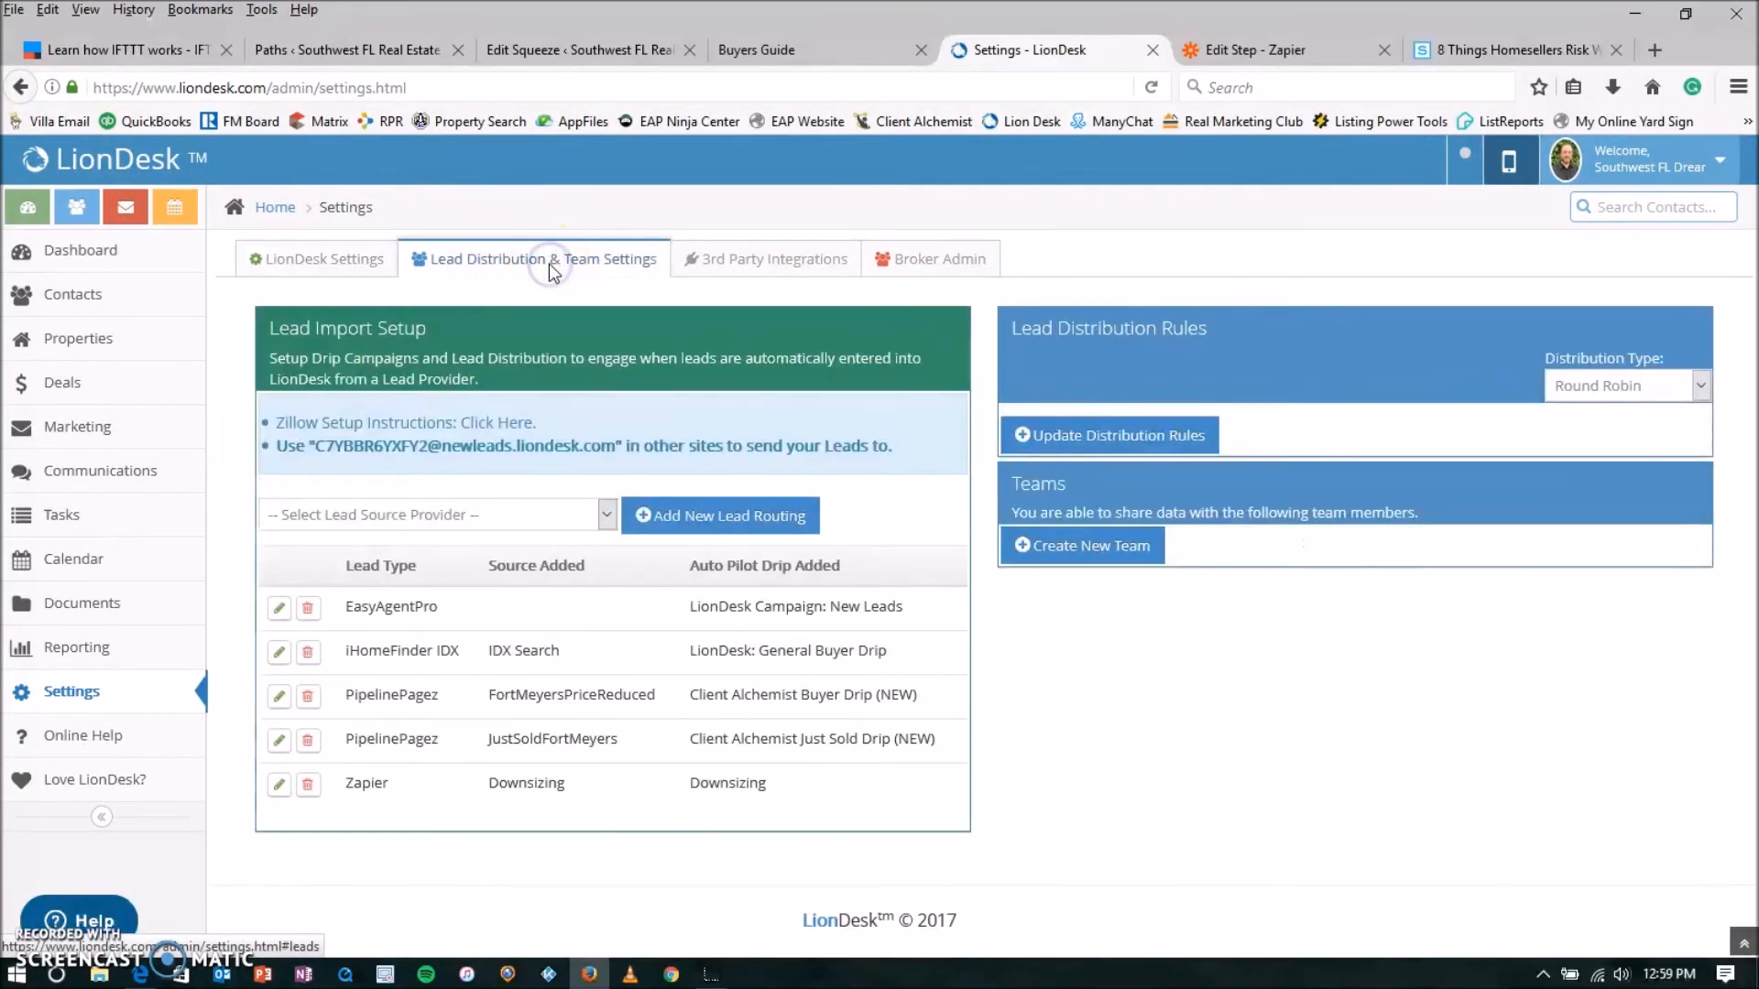
left_click(607, 518)
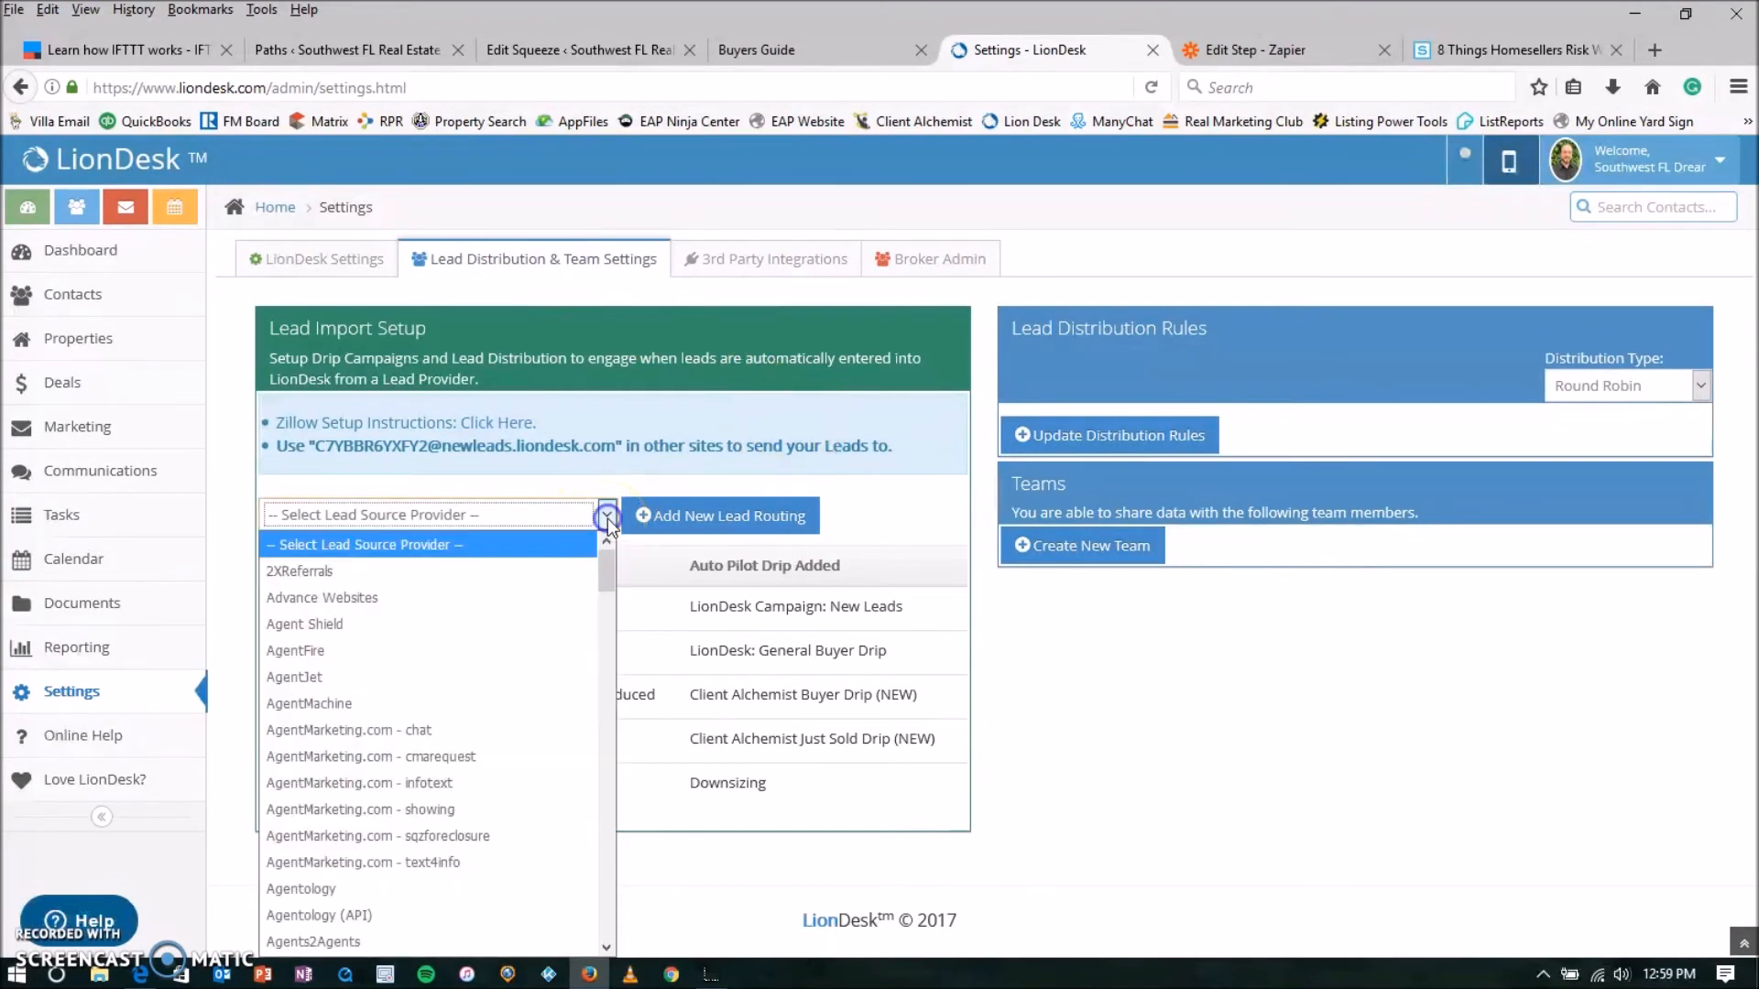
left_click_drag(611, 579, 611, 939)
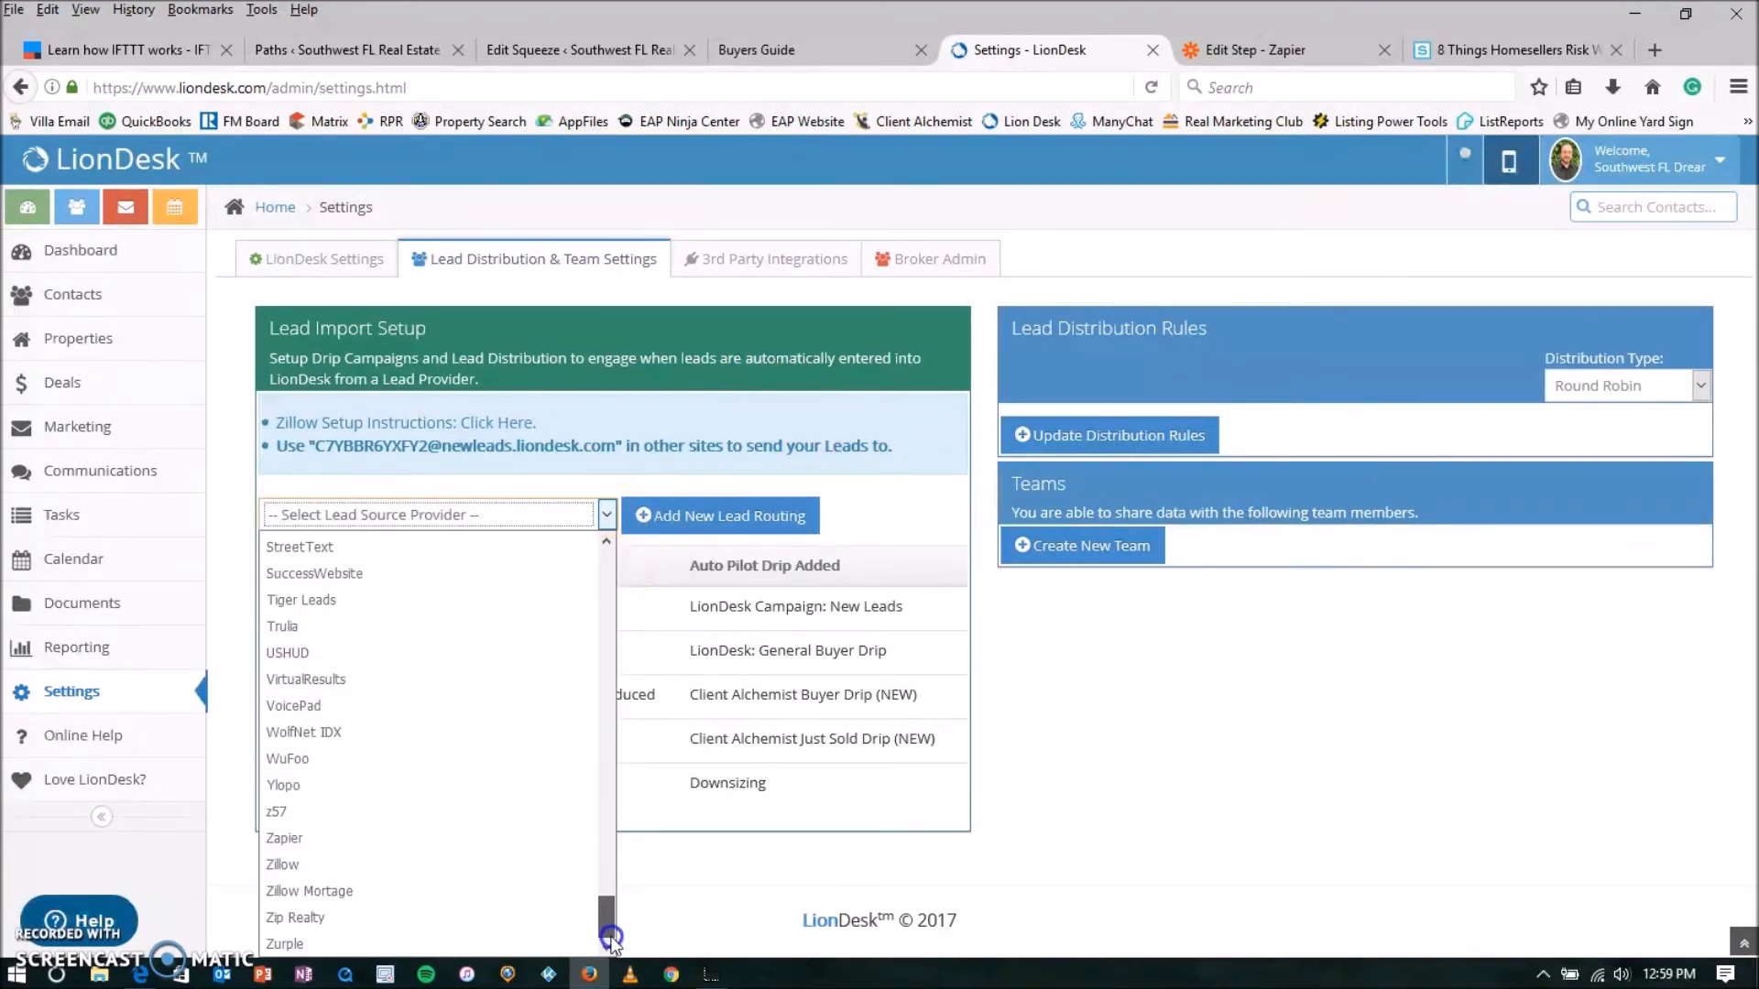
left_click(293, 838)
left_click(709, 514)
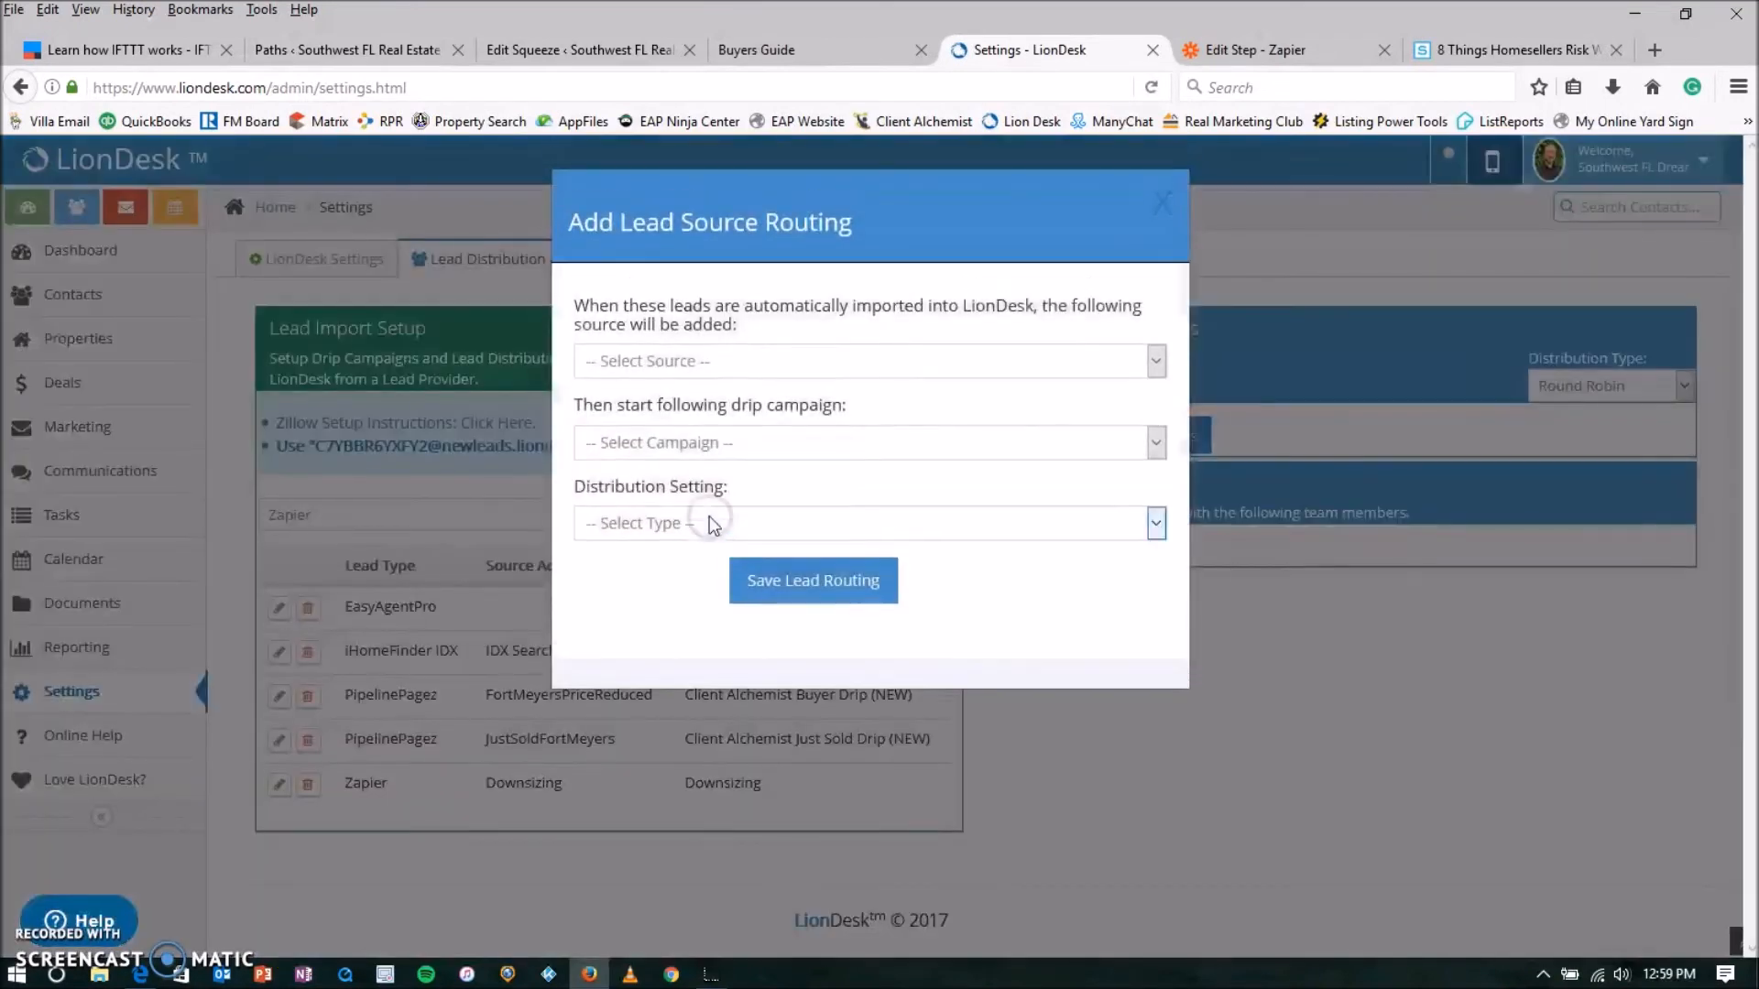
Set the routing's source to Buyers Guide, drip campaign to Home Buyer Video Series (NEW) and distribution to Individual, and save it
left_click(931, 360)
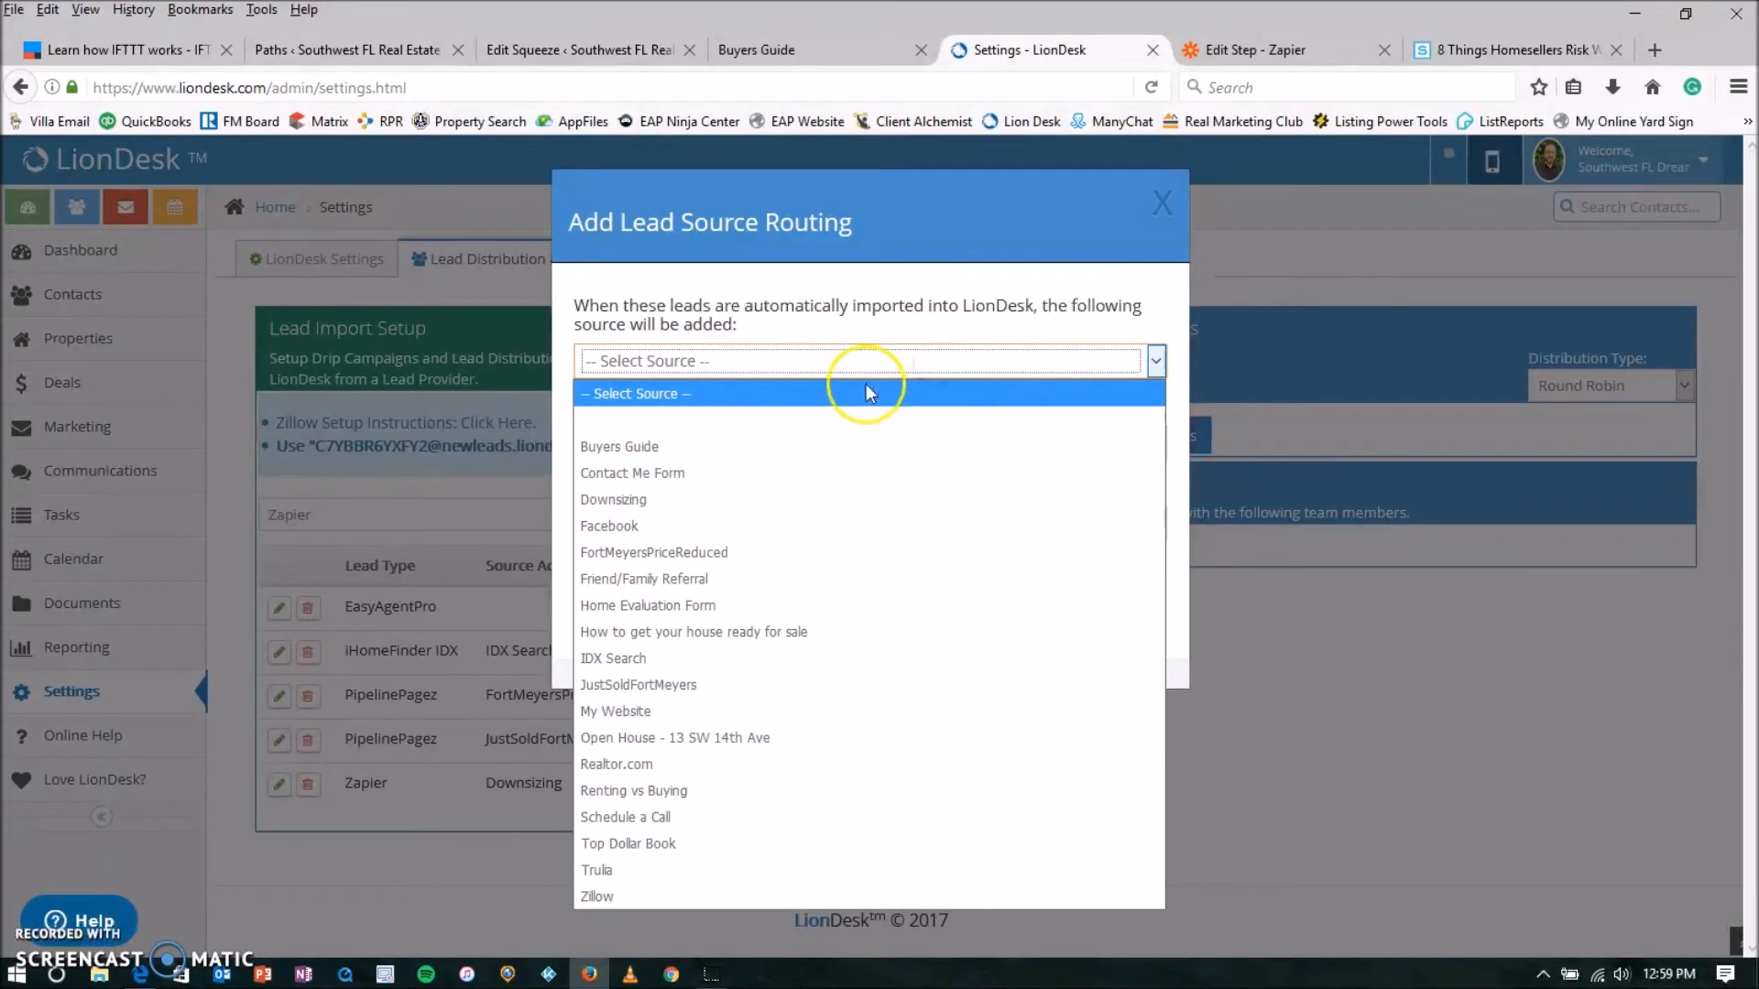
left_click(783, 446)
left_click(896, 444)
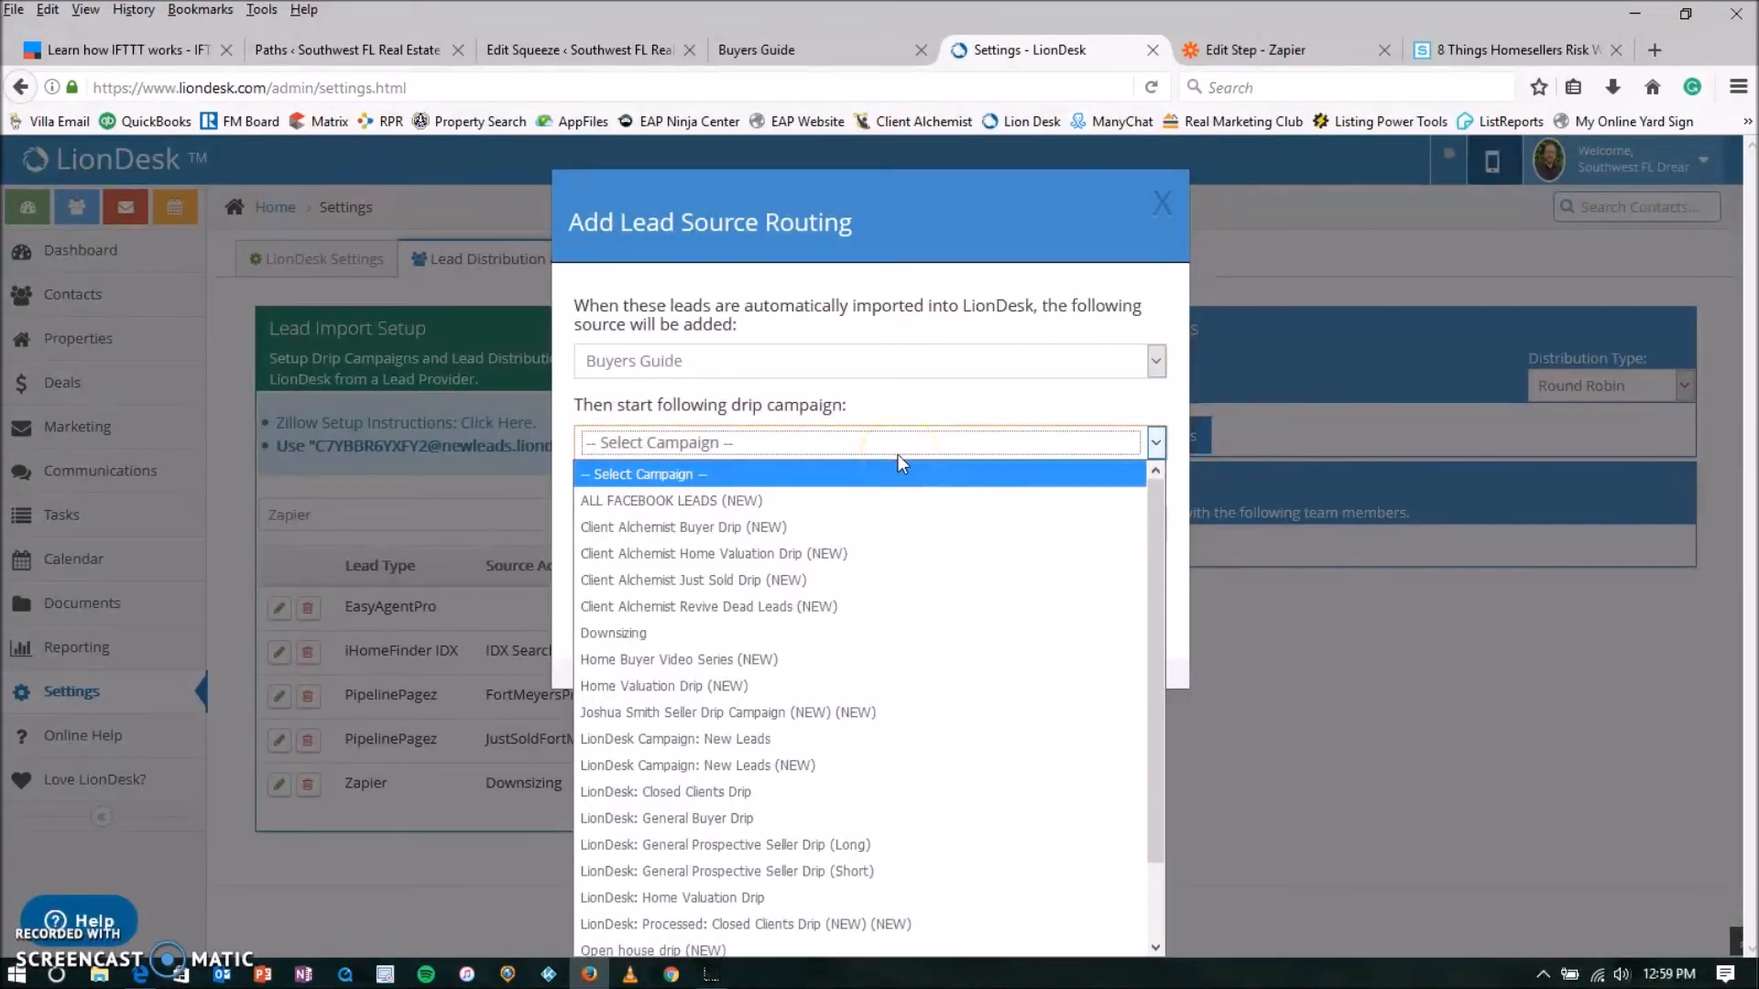
left_click(790, 661)
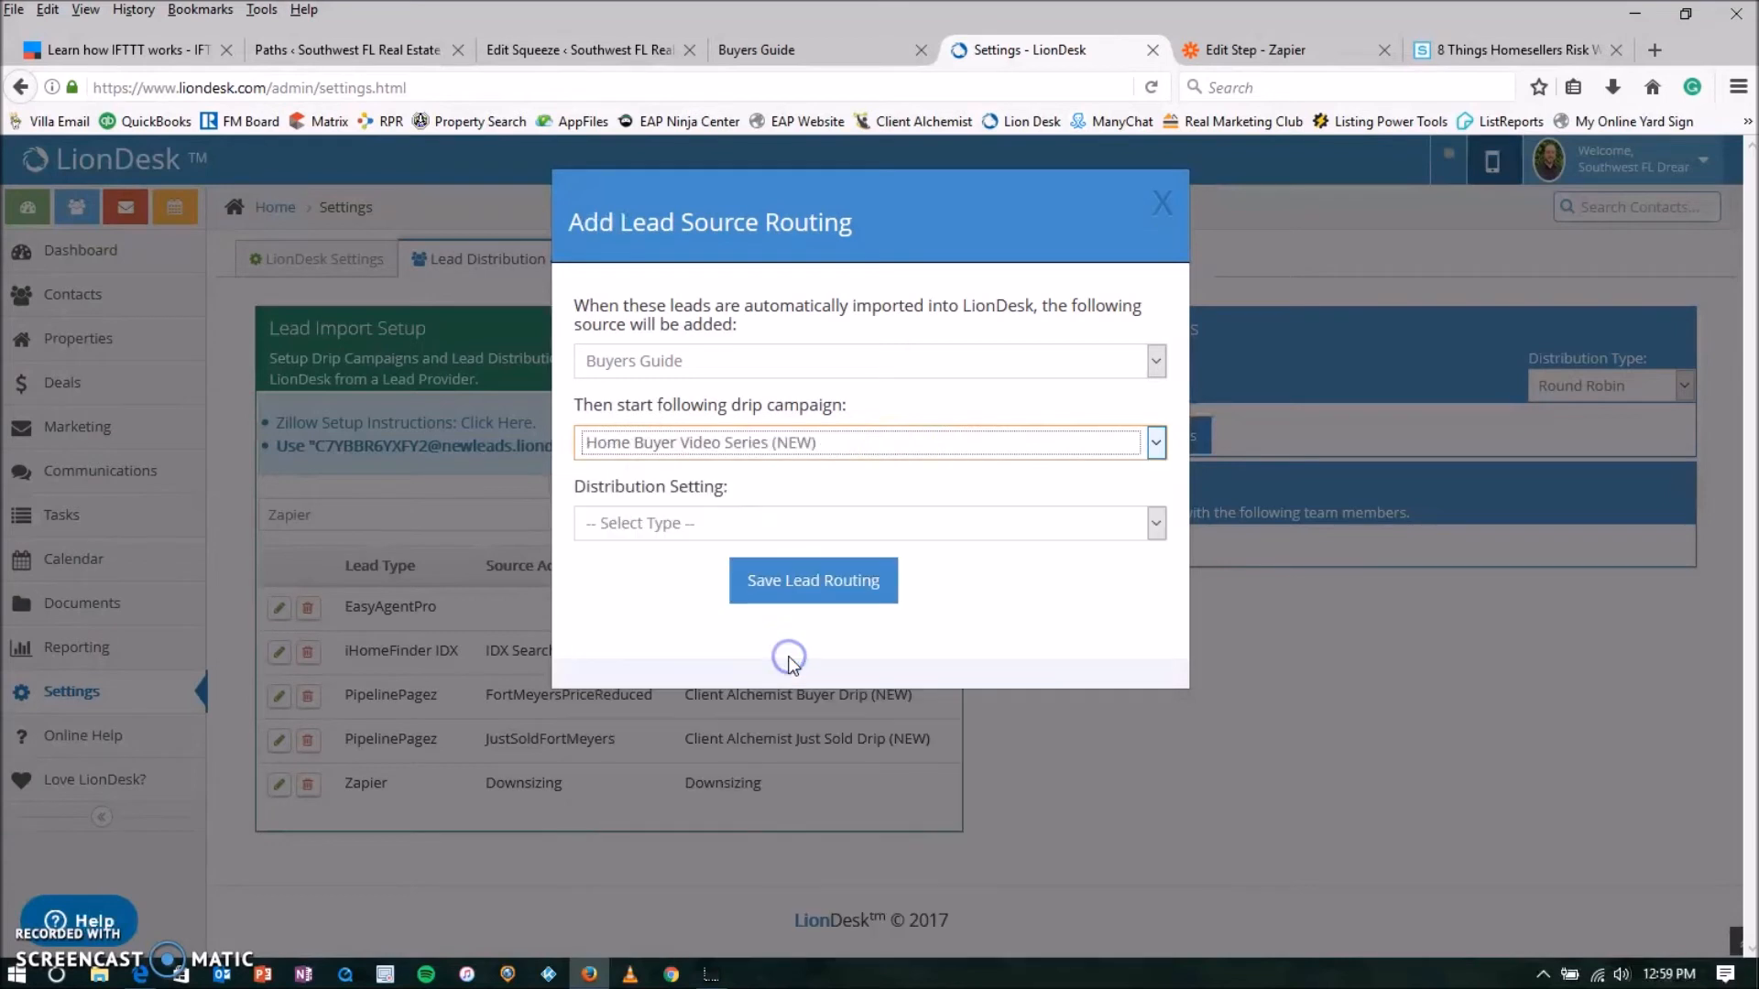
left_click(965, 528)
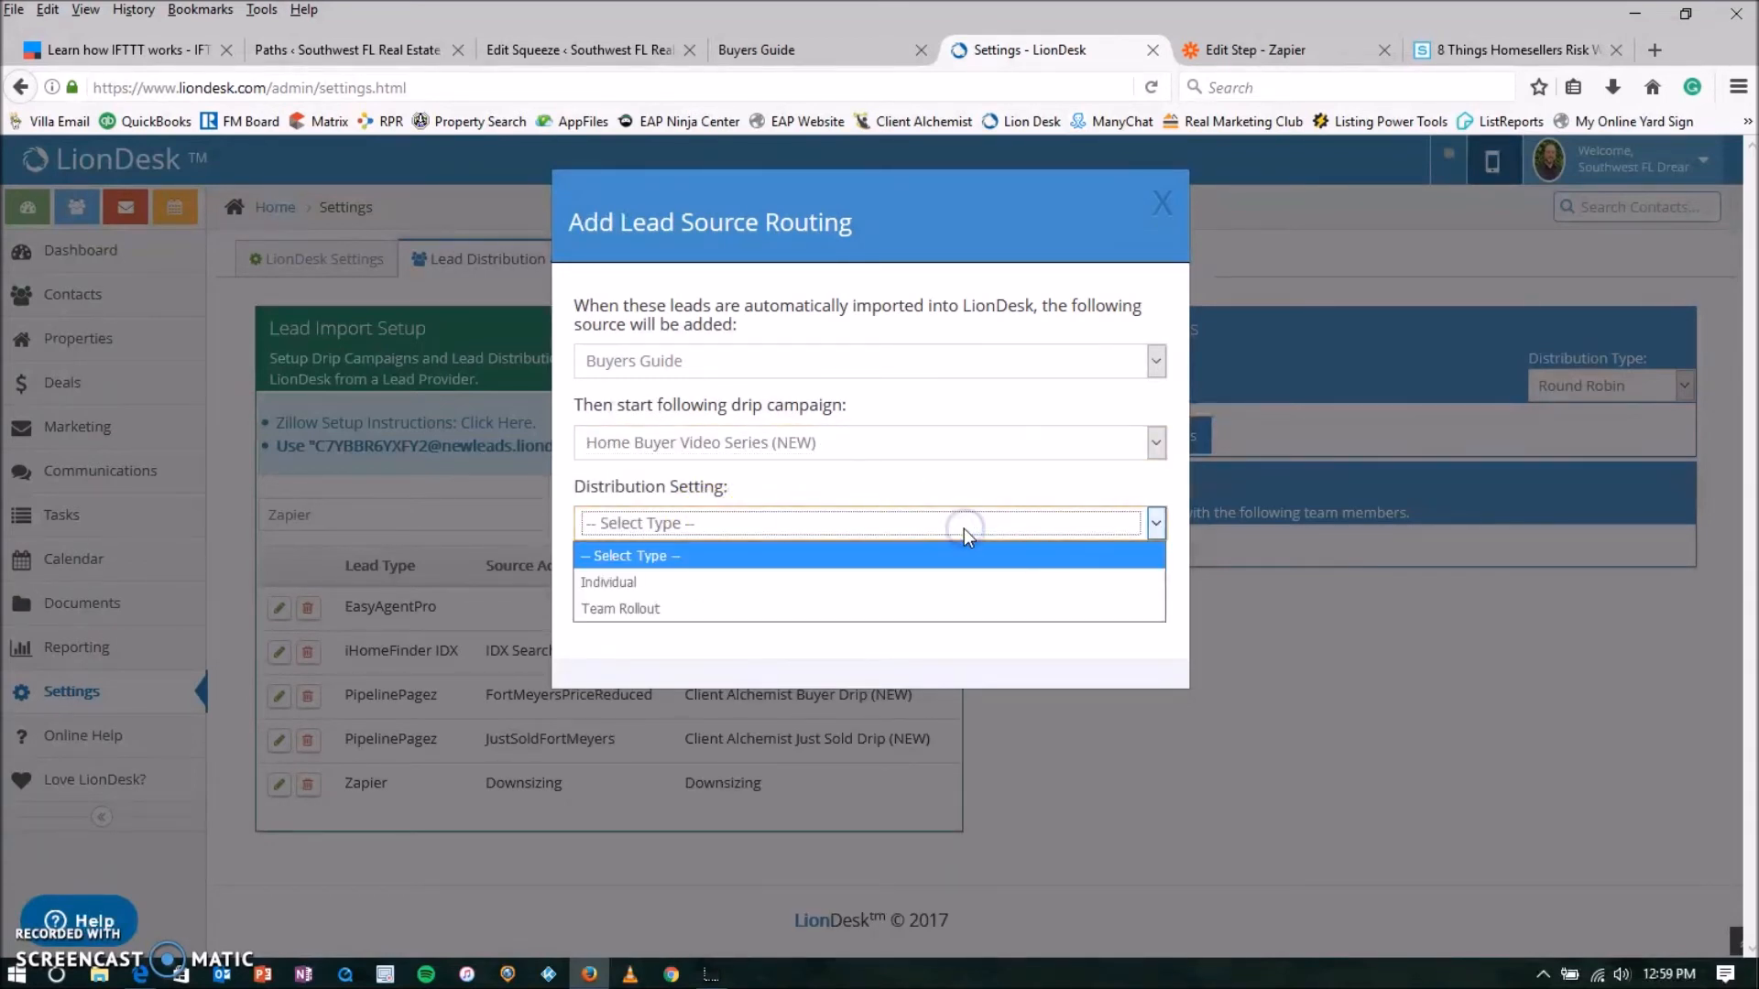
left_click(644, 580)
left_click(813, 587)
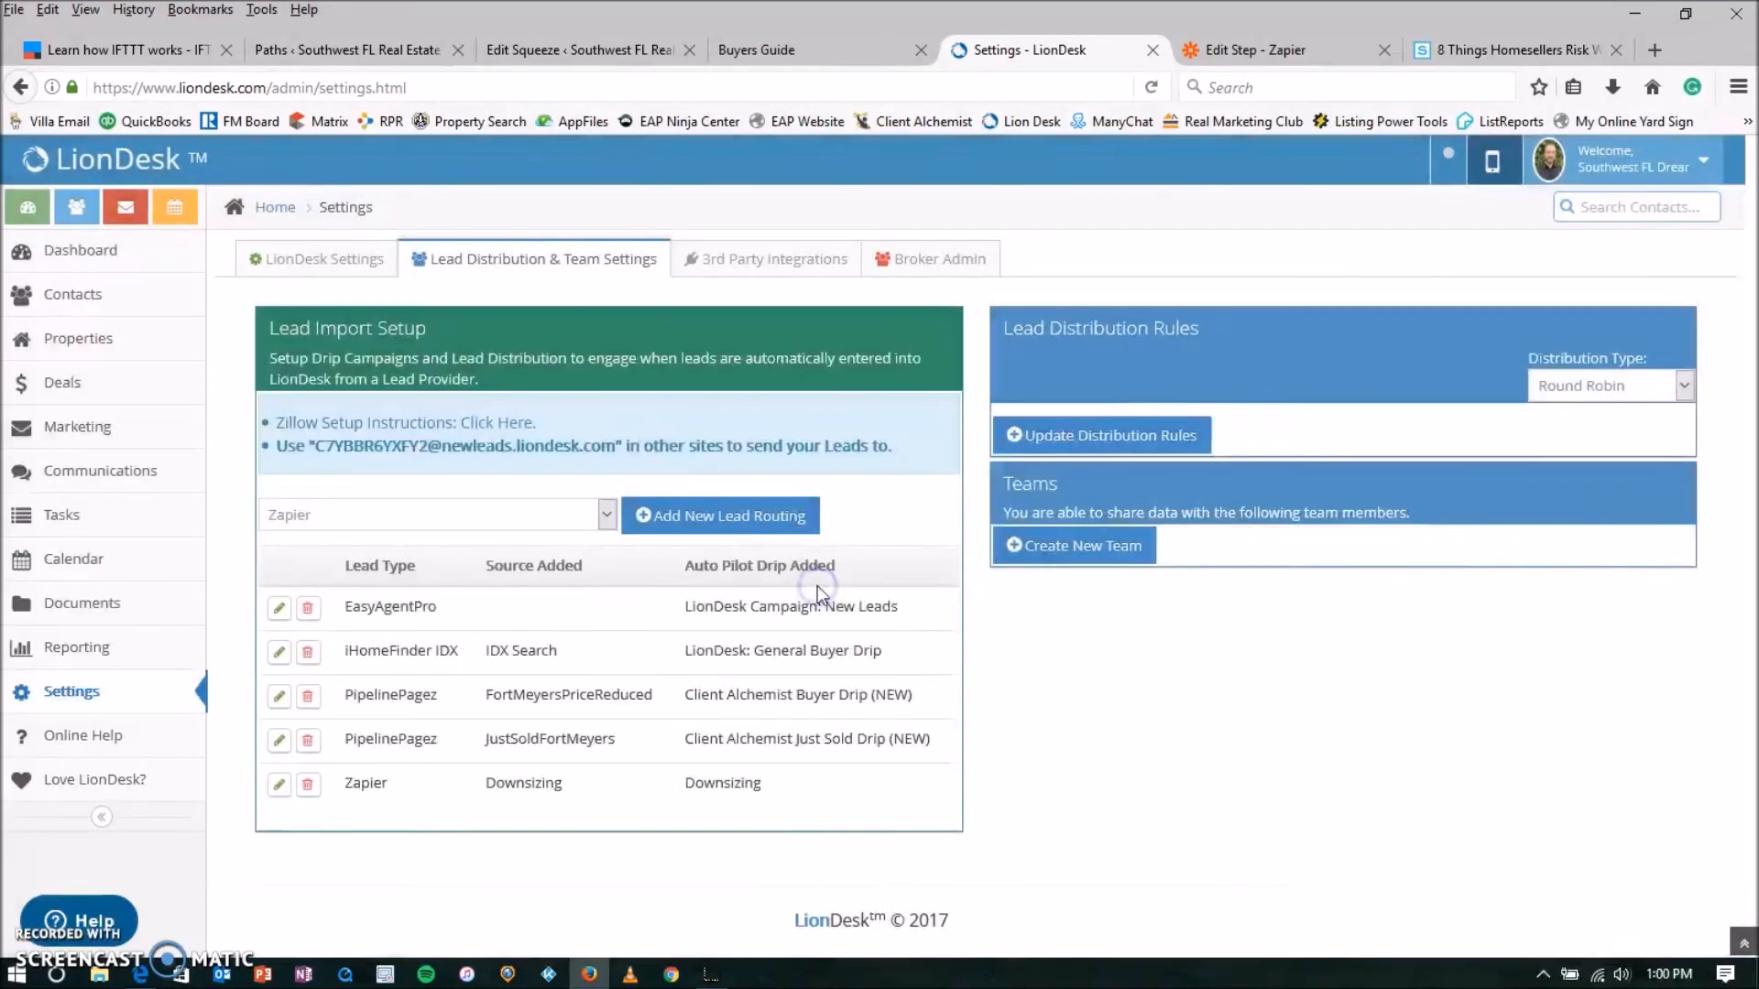
Switch to the Zapier zap editor and set the Create Contact template's Contact Source to Buyers Guide
left_click(1321, 51)
scroll(1186, 601, "down", 2)
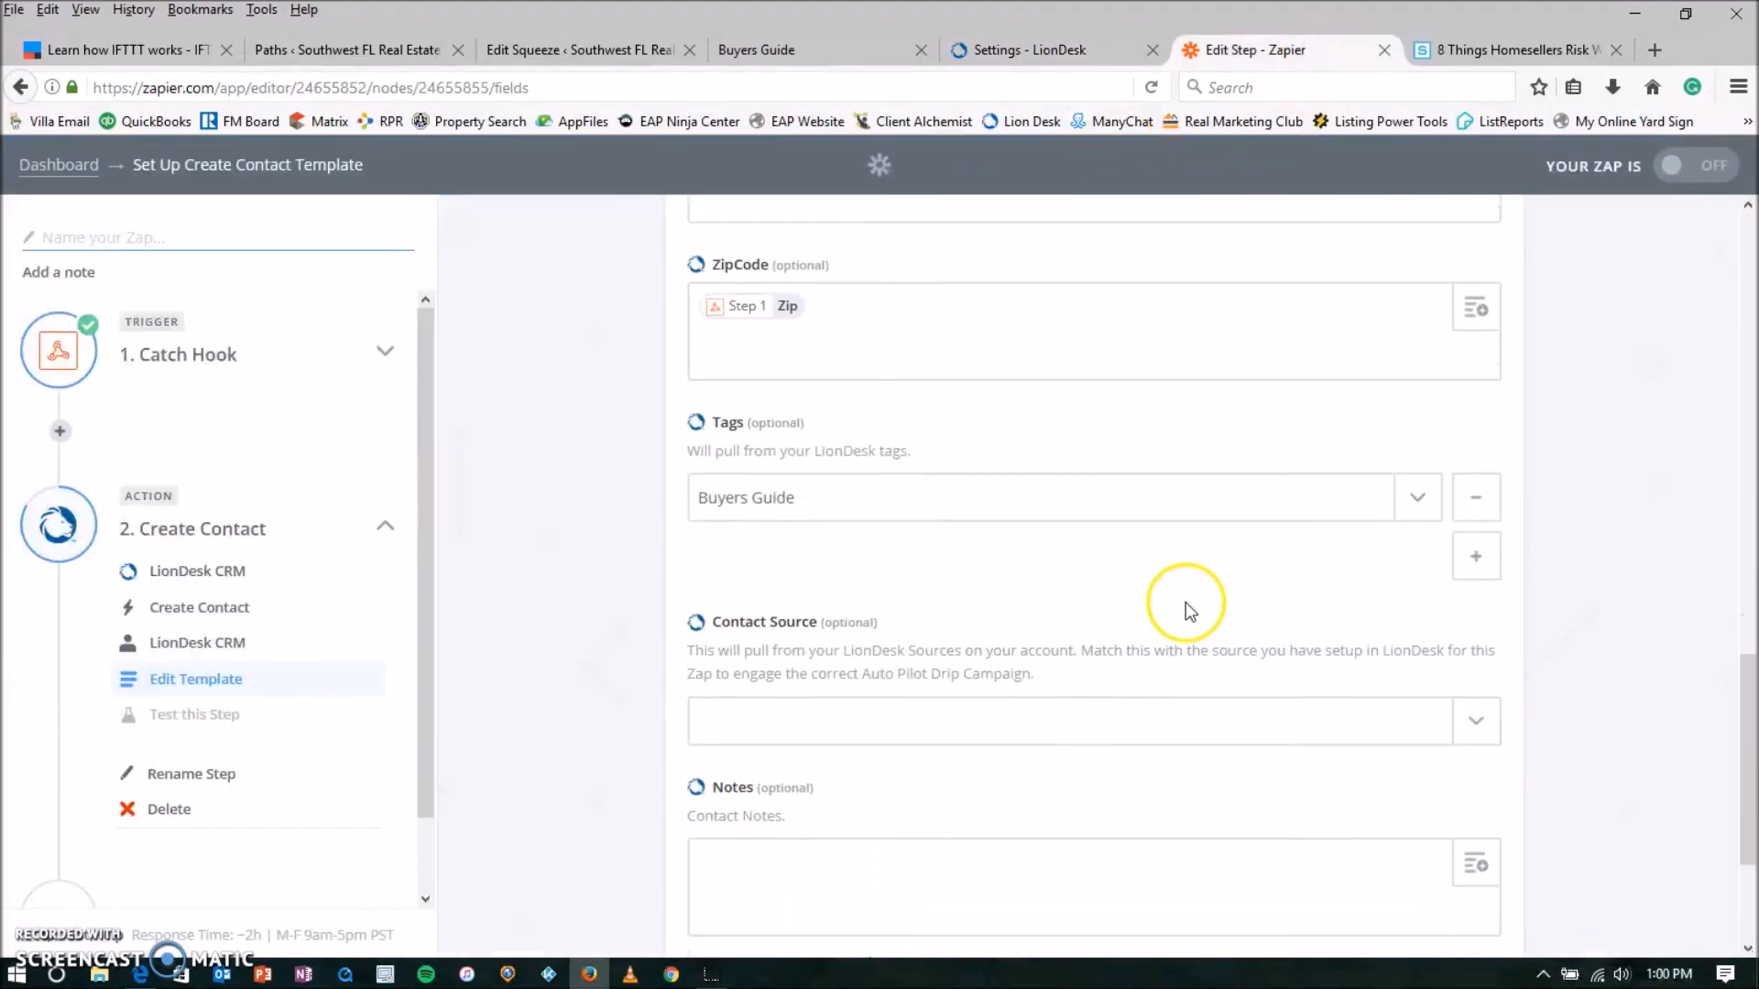
left_click(1245, 729)
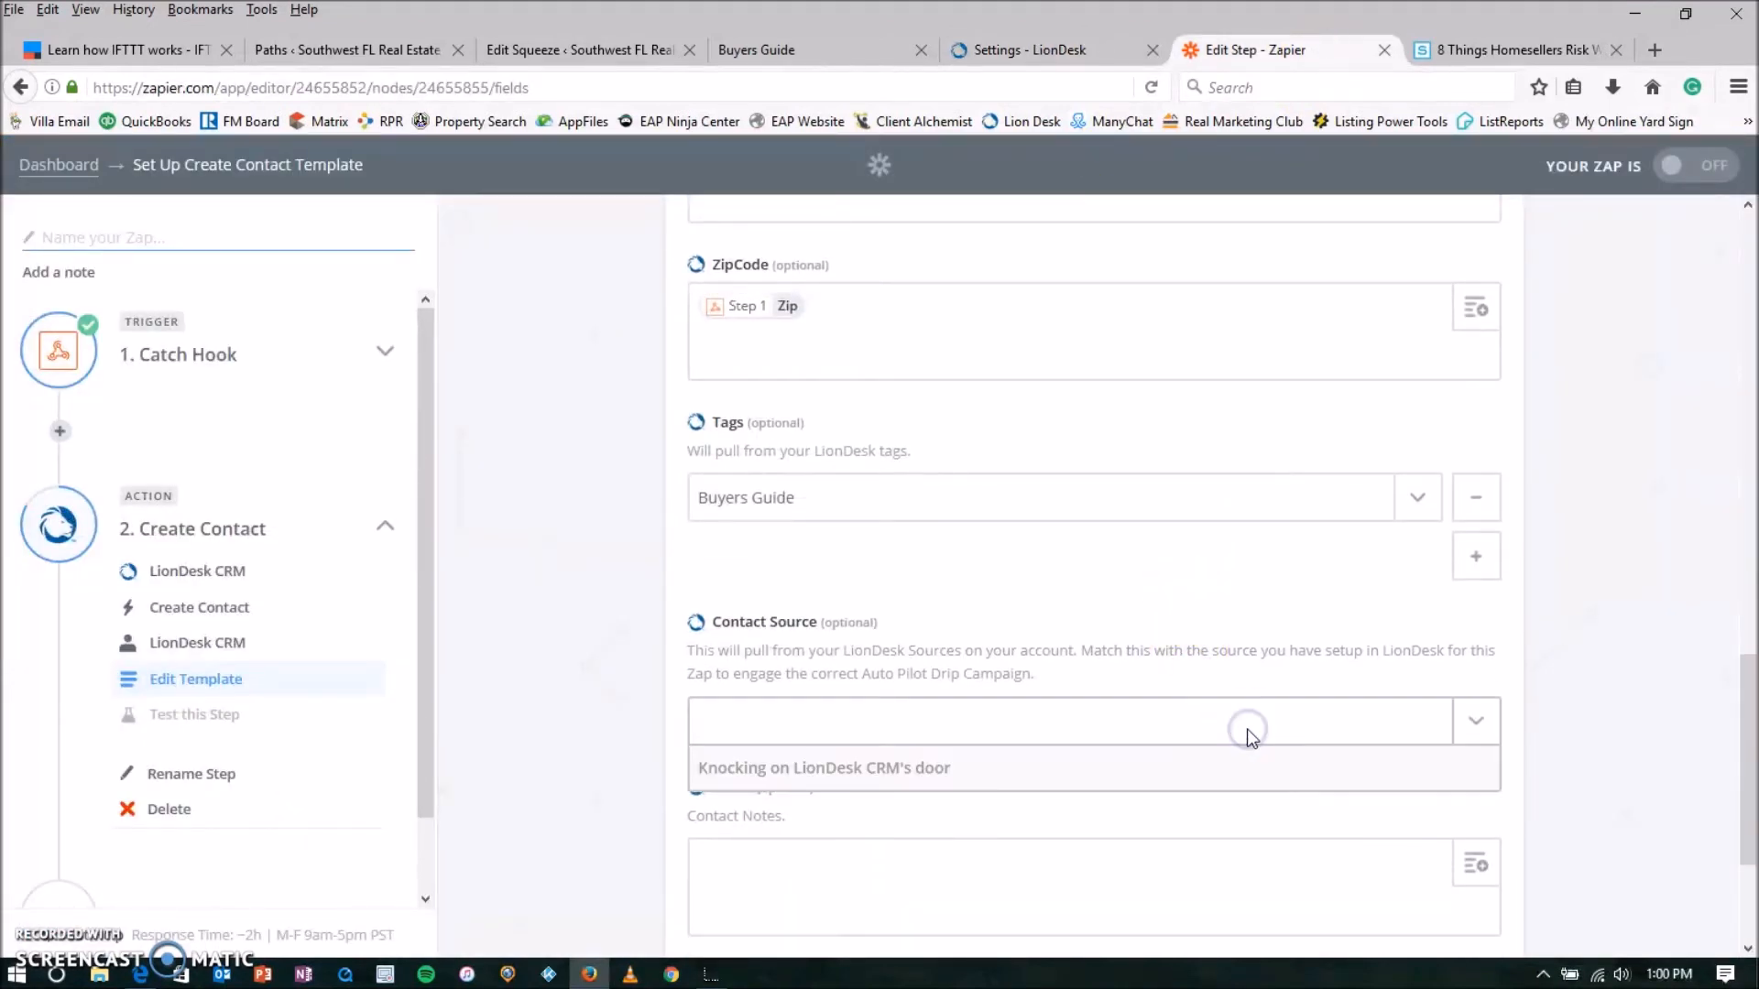
scroll(1242, 733, "down", 2)
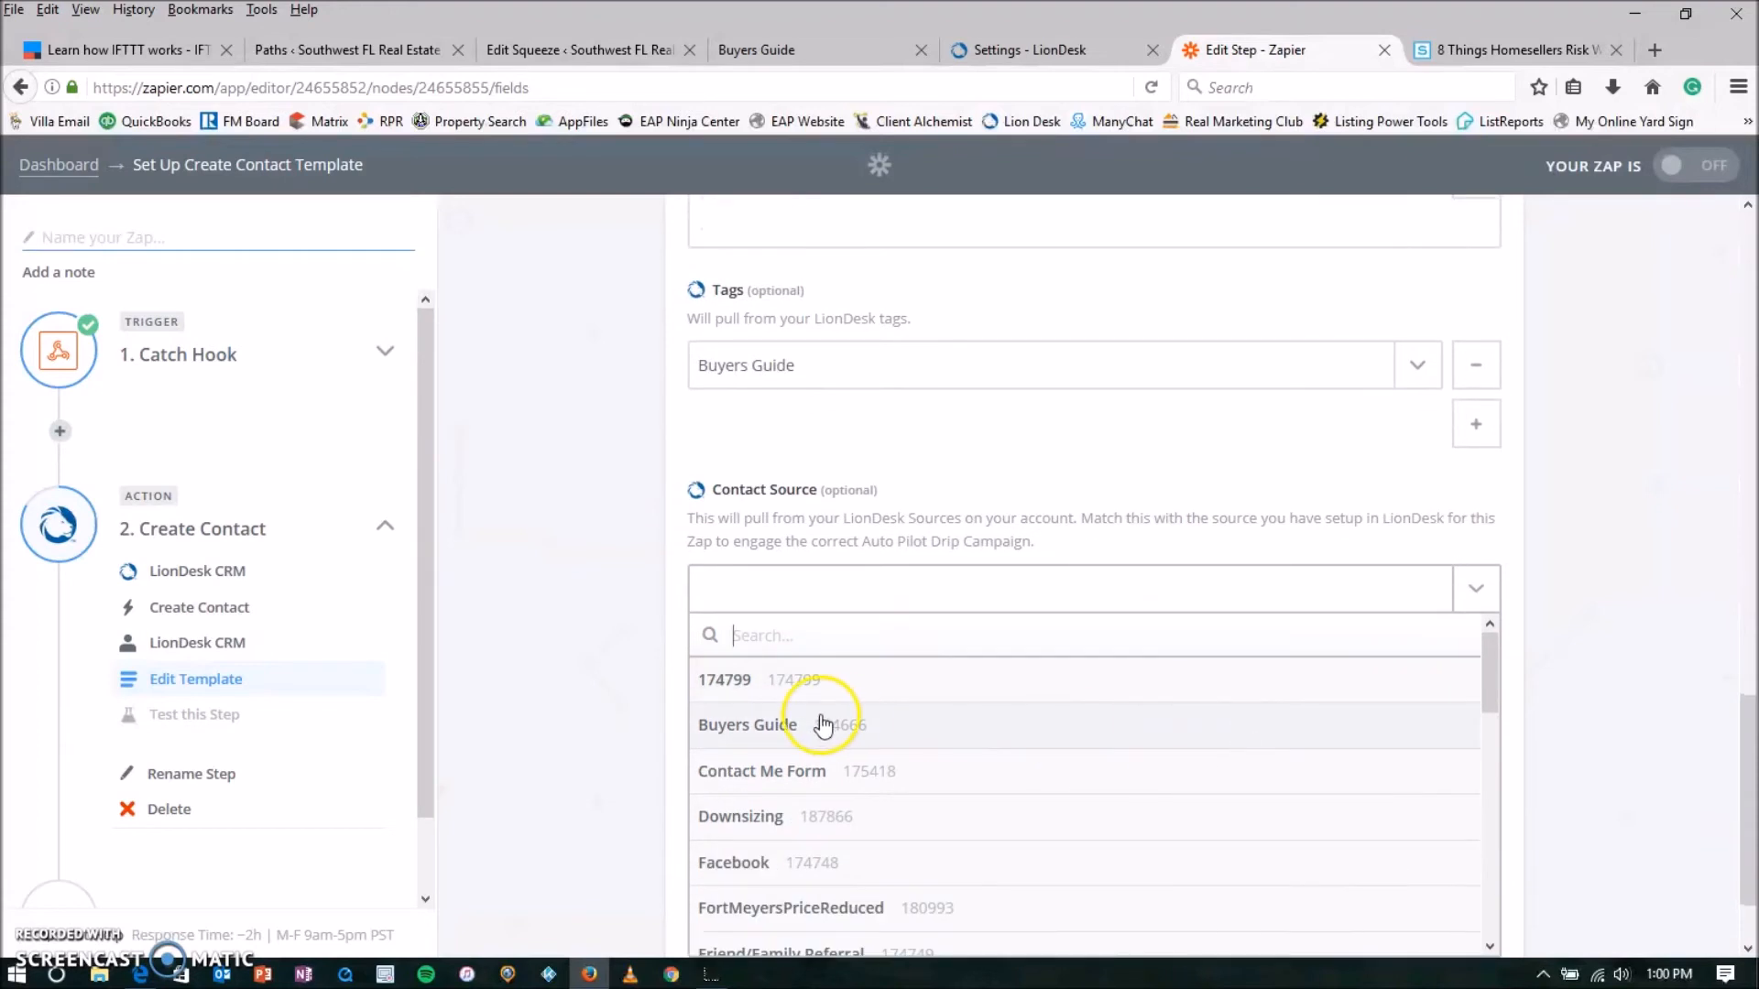
left_click(774, 727)
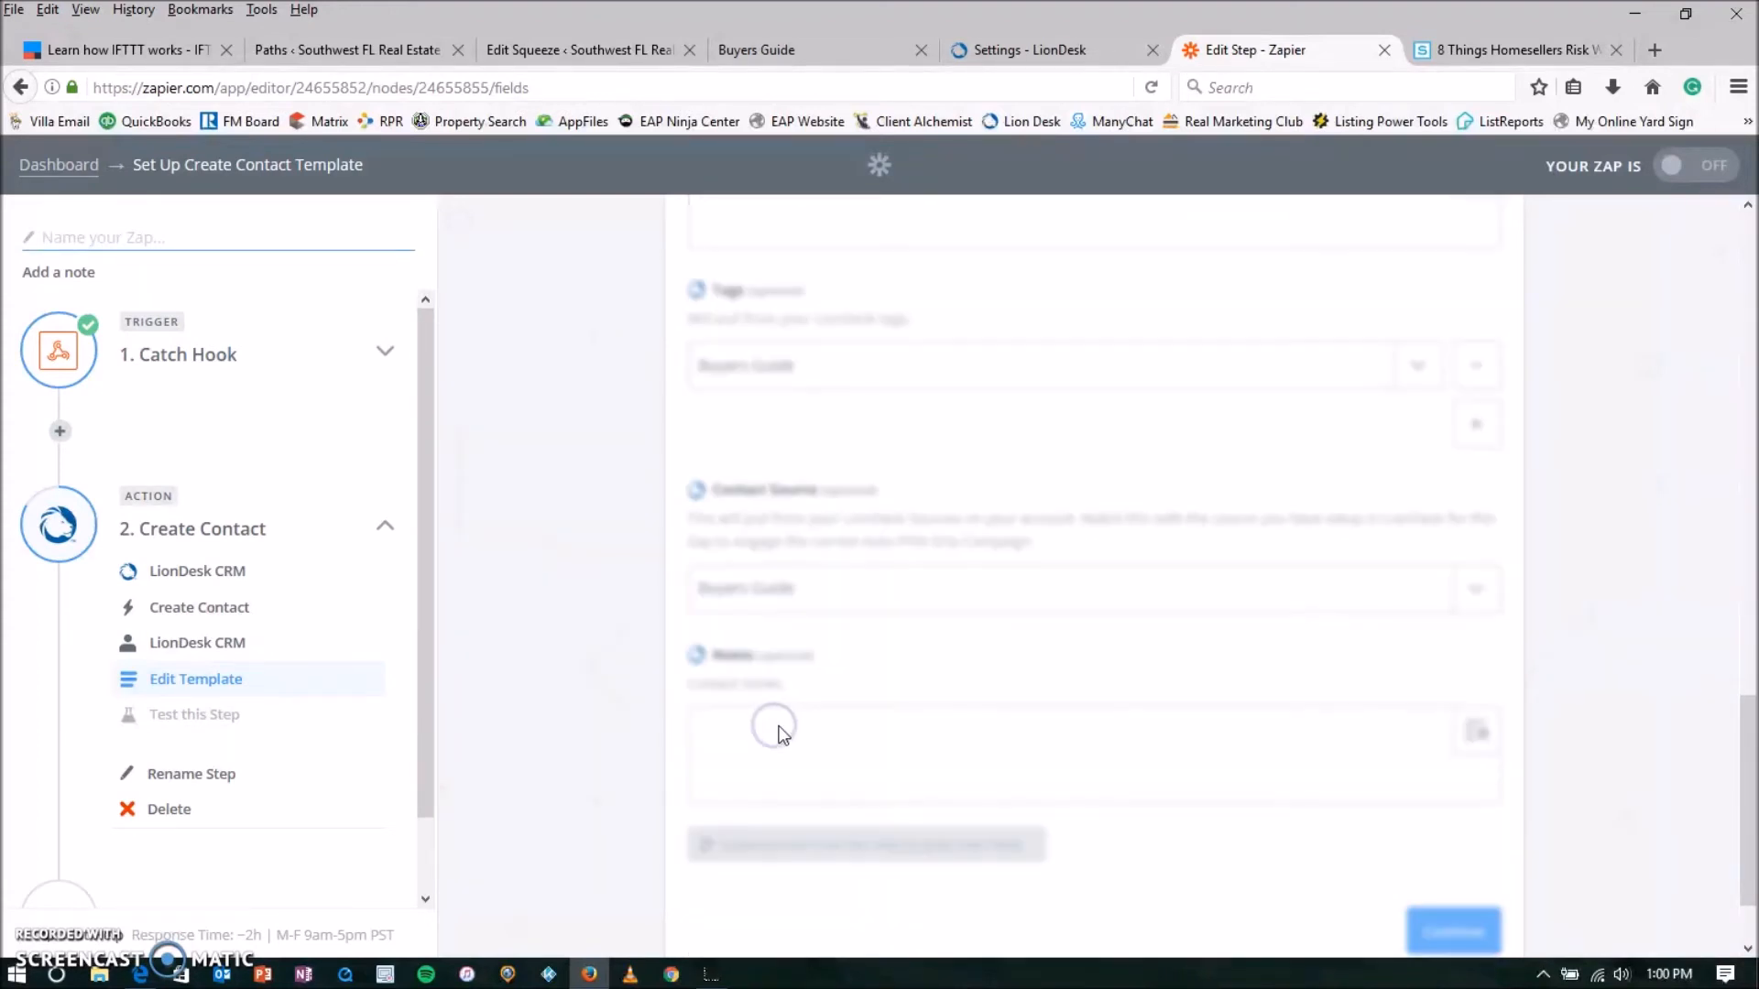
Map the contact's Notes field to the Message value from the Catch Hook trigger and continue to the step test
left_click(1477, 740)
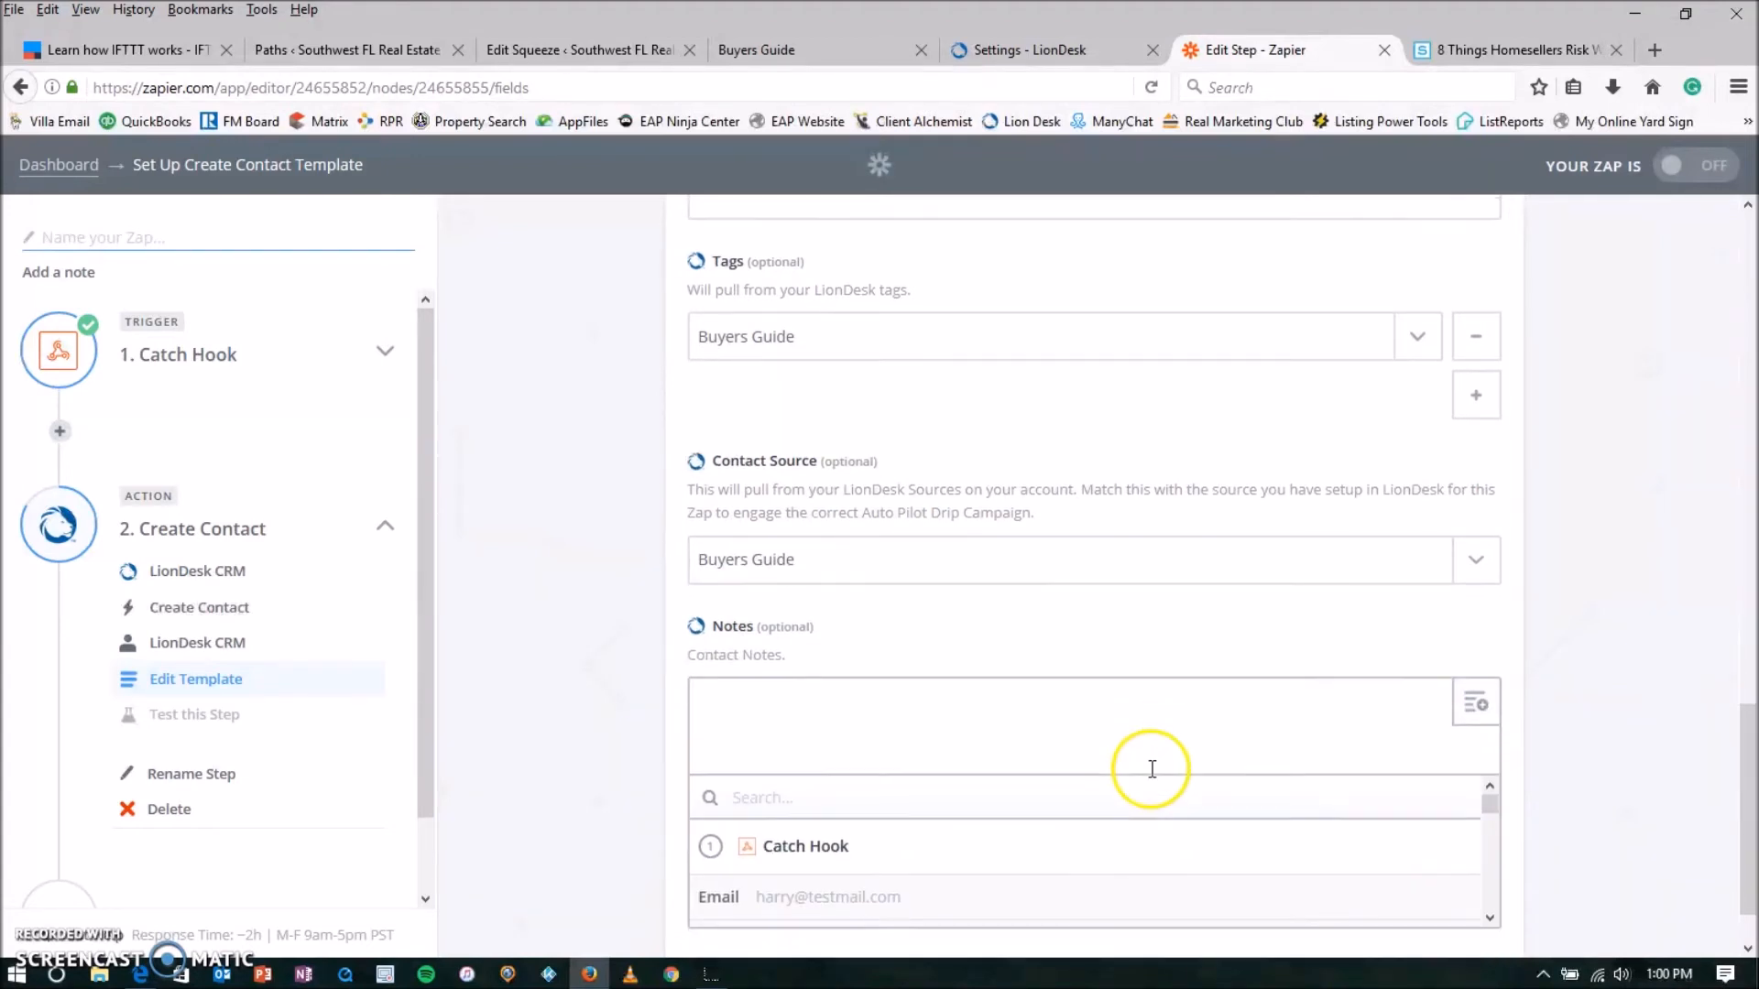
left_click(898, 865)
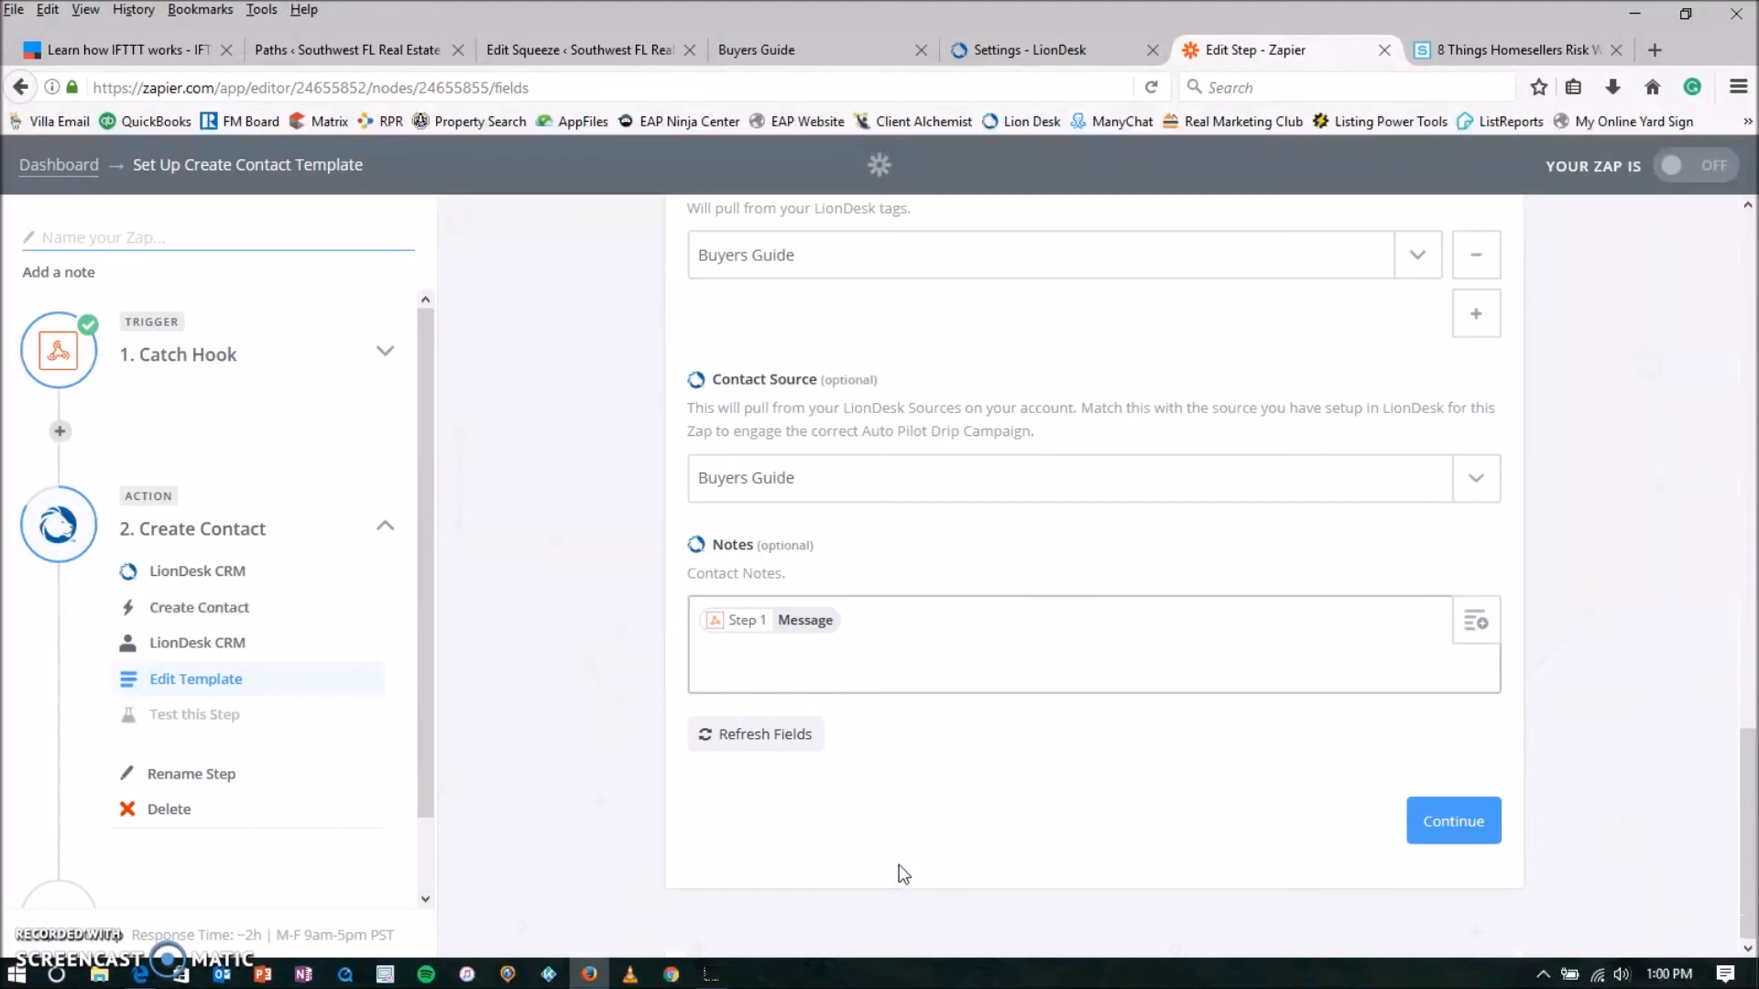
left_click(1441, 824)
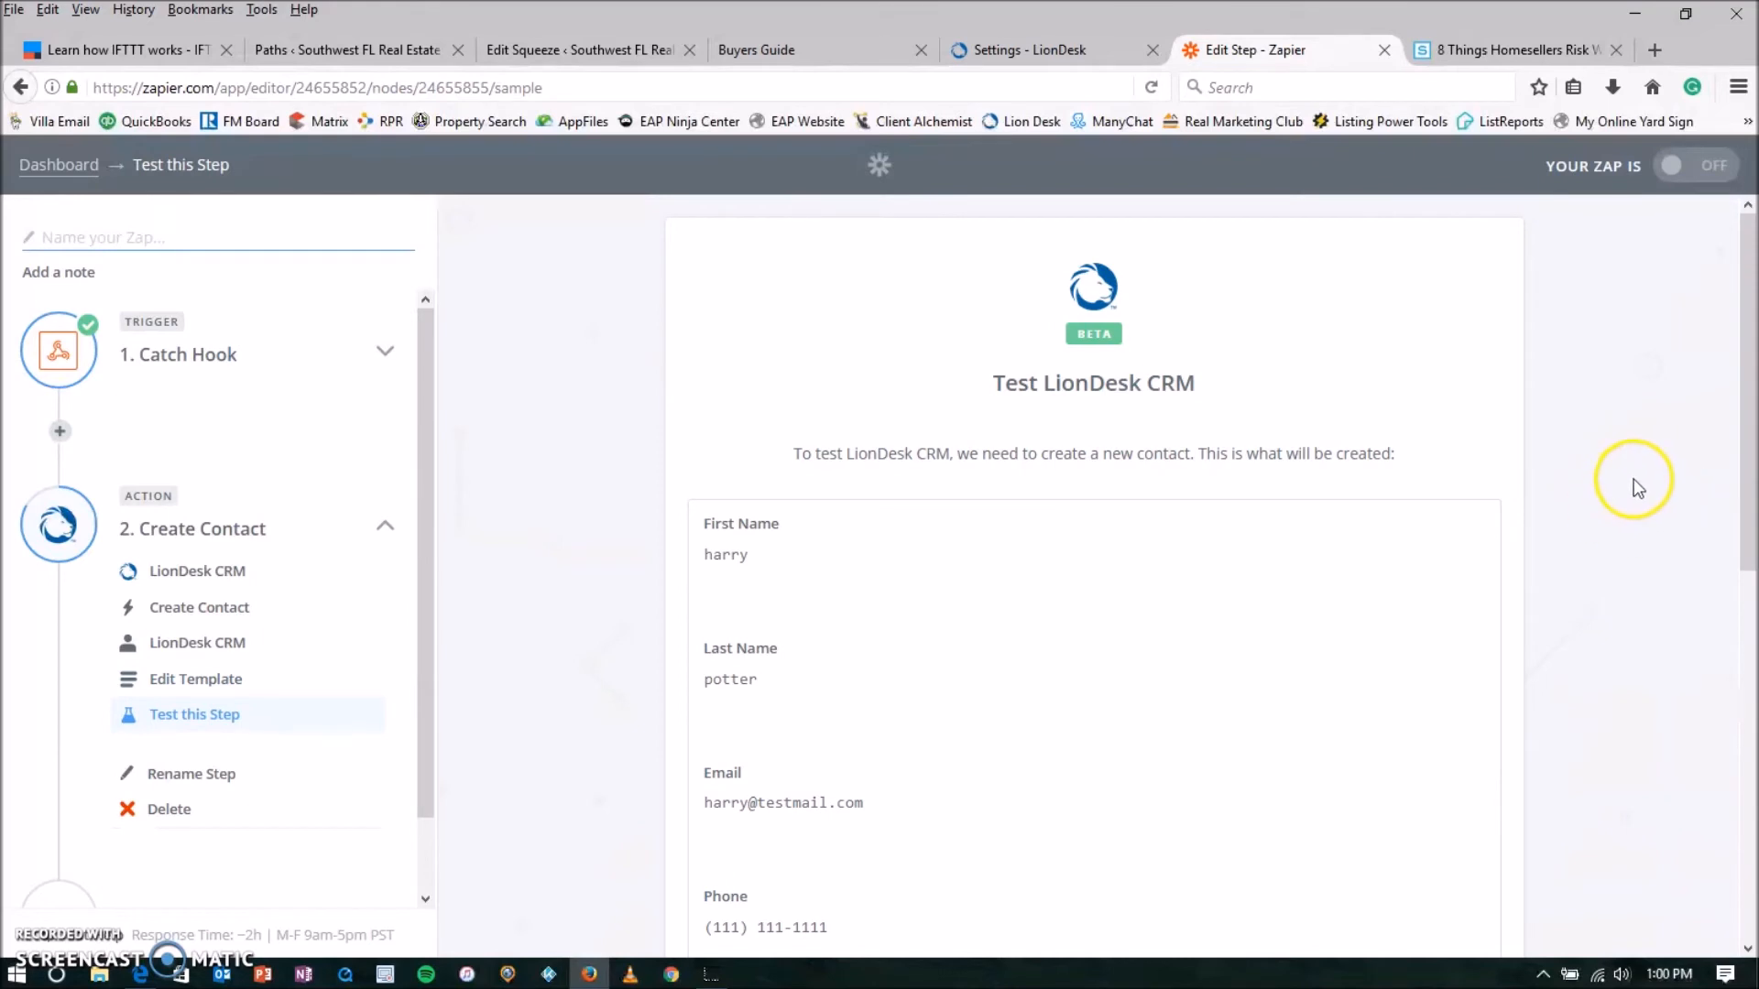
Review the sample contact data, run the LionDesk CRM test by creating the contact, and finish the zap setup
scroll(1631, 483, "down", 3)
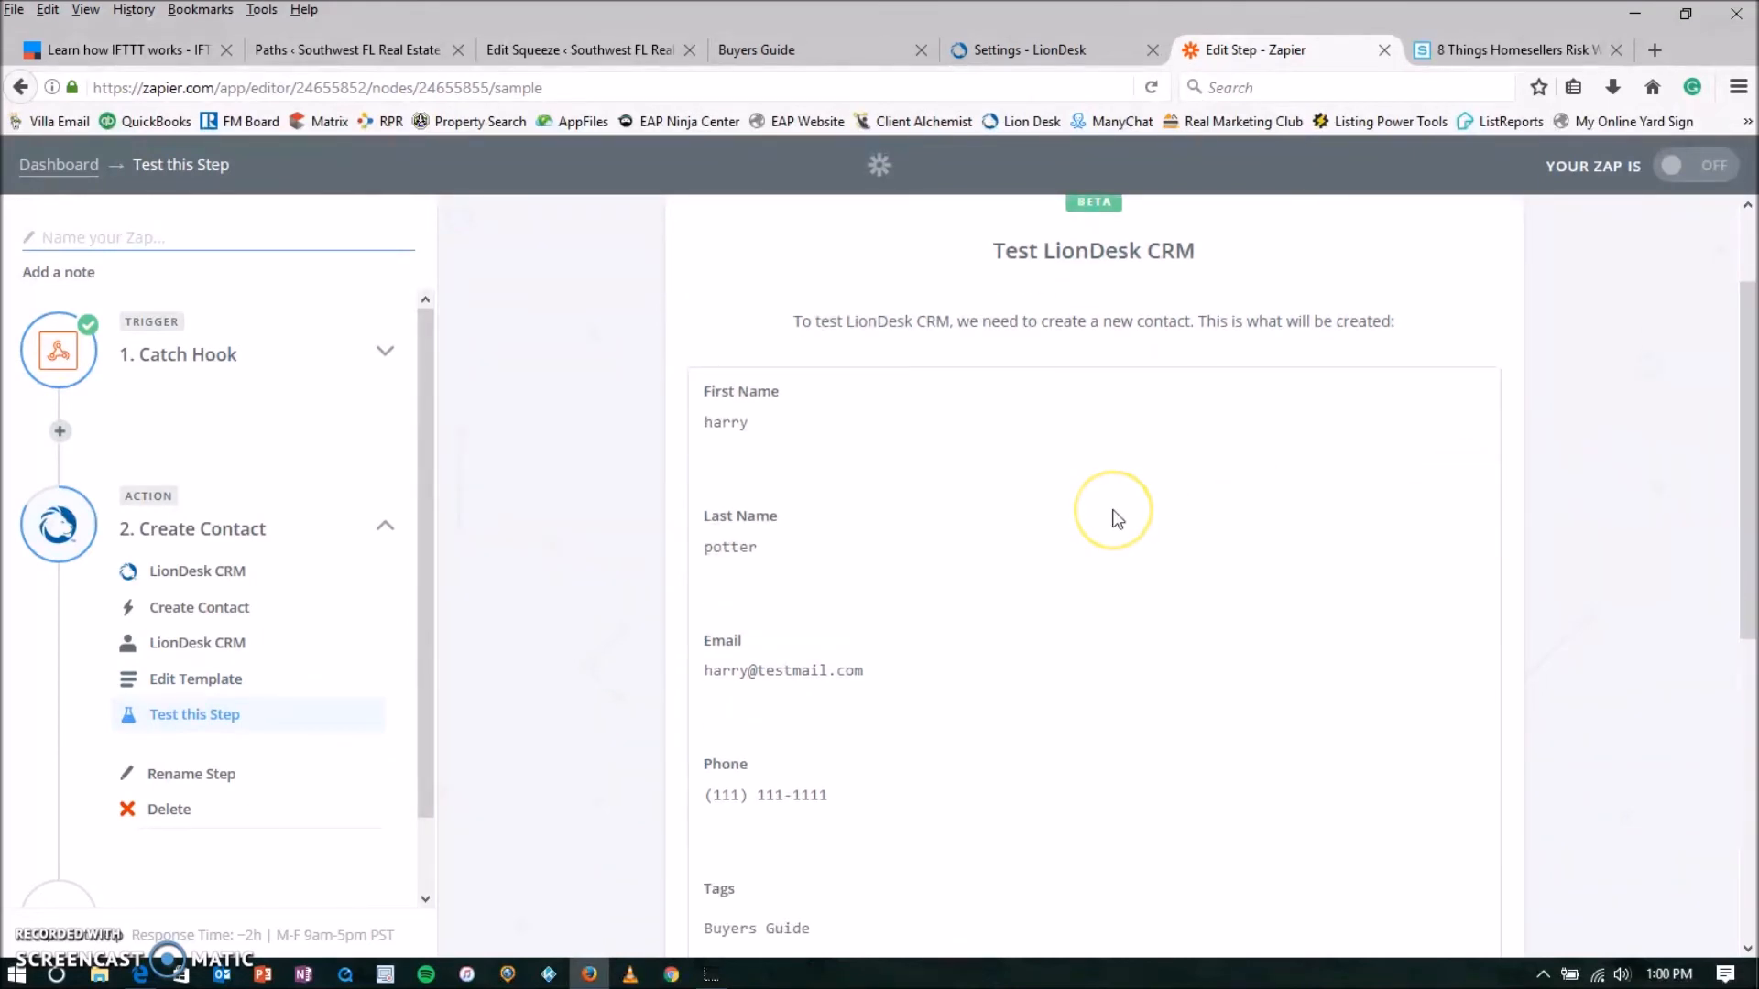
scroll(1385, 559, "down", 10)
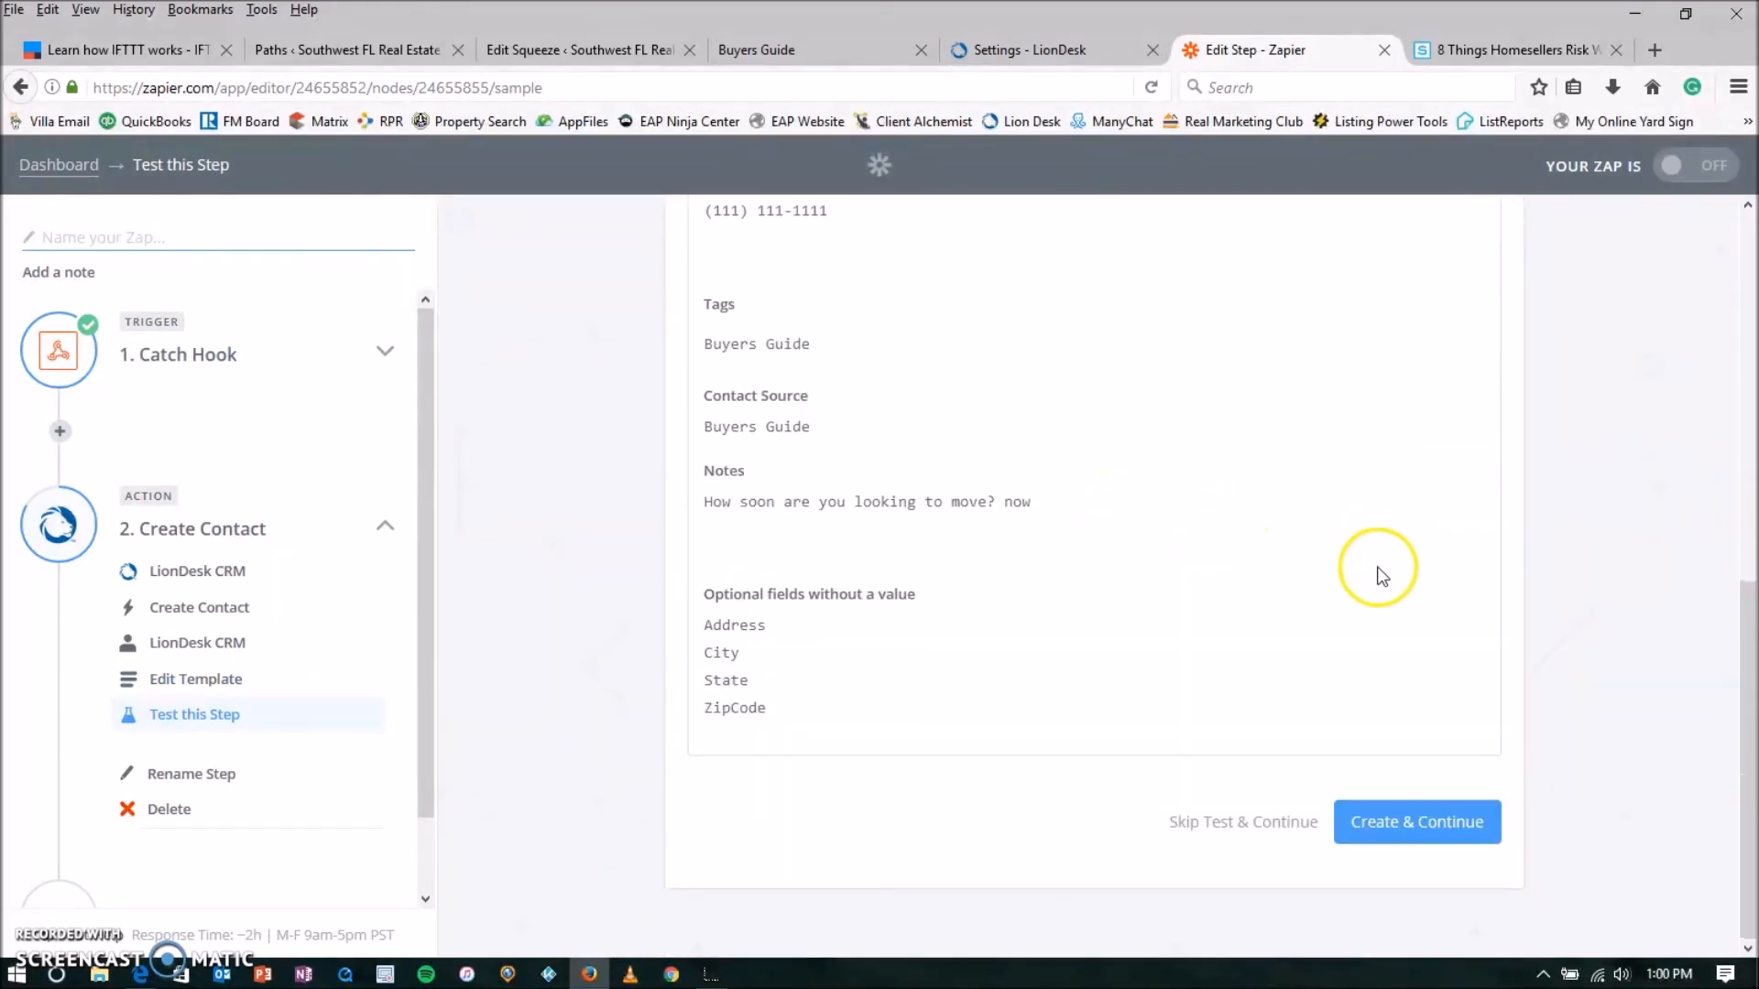
left_click(1426, 831)
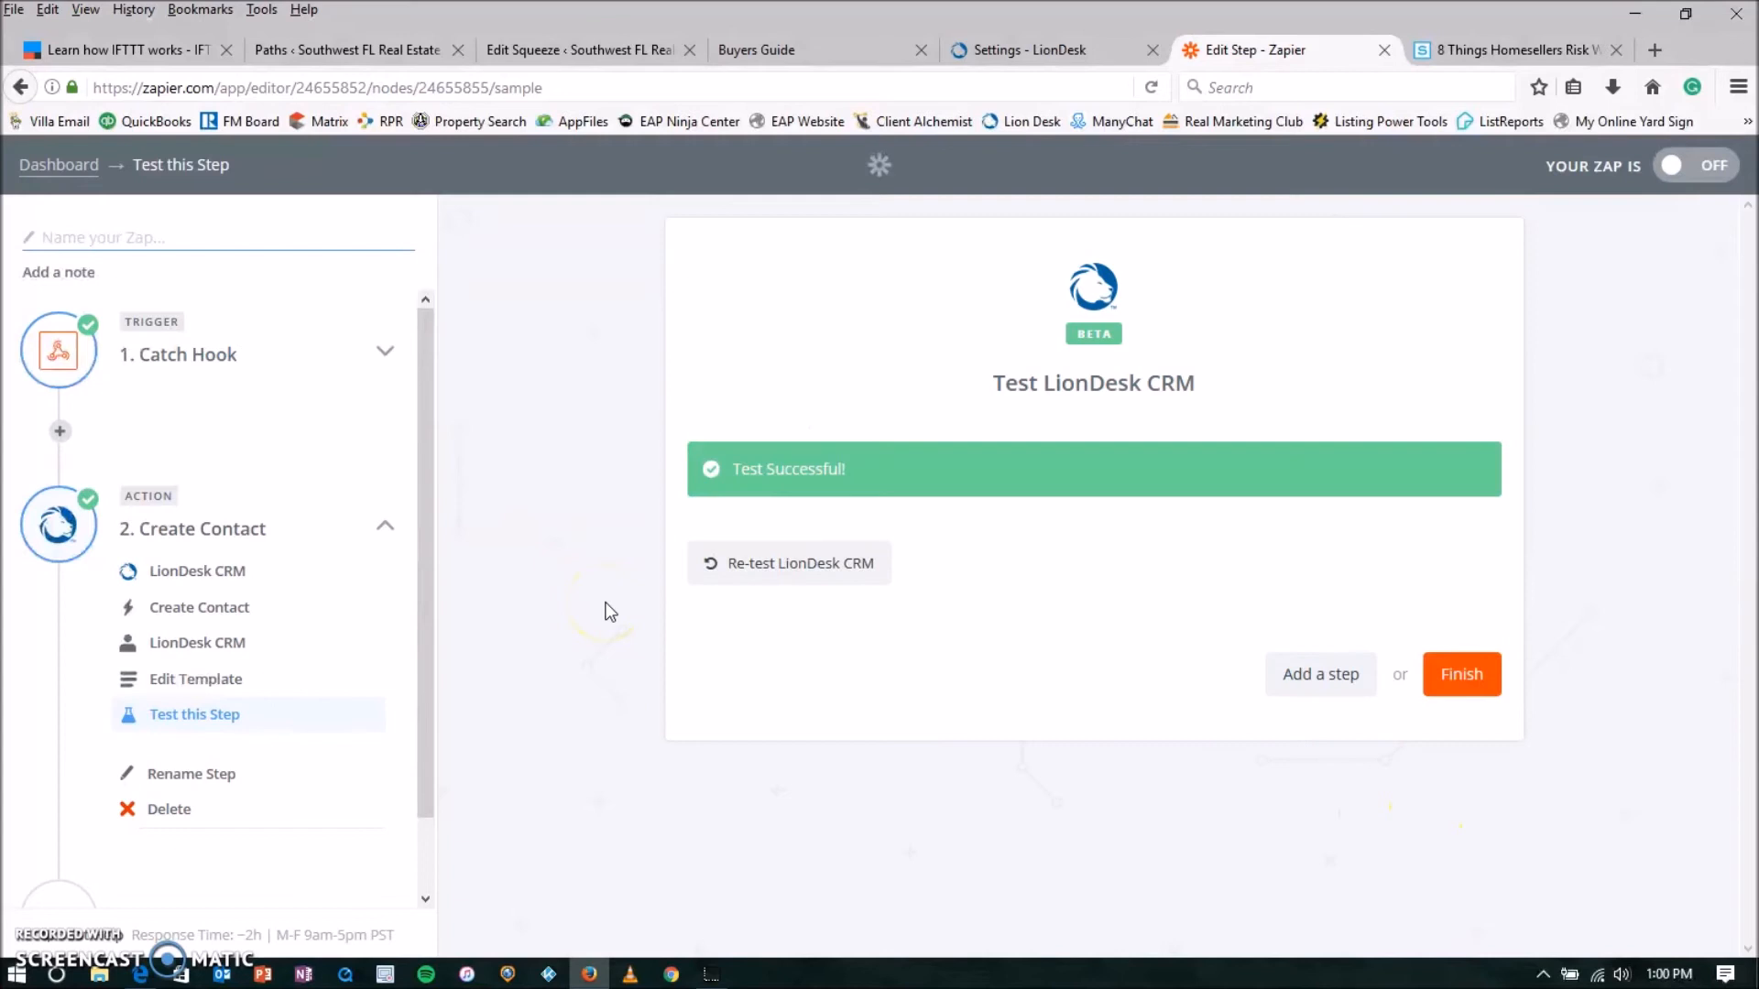
left_click(1471, 682)
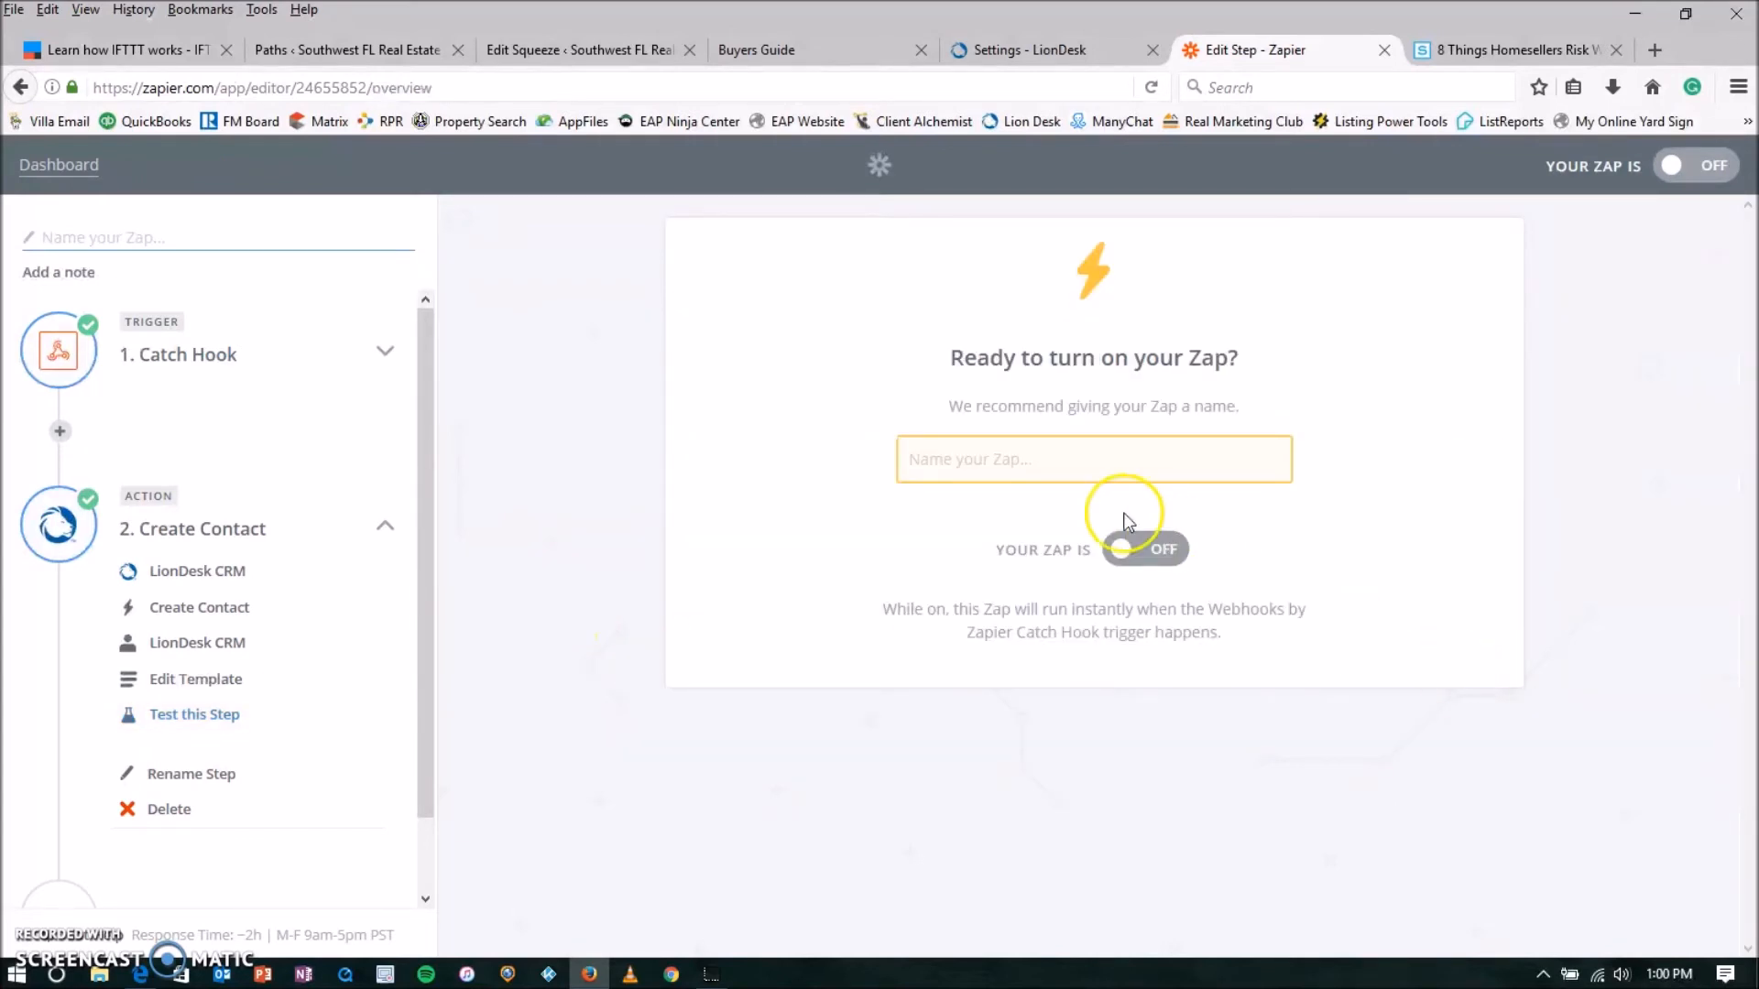
Name the zap "Buyers Guide", turn it on and view it on the dashboard
left_click(1124, 467)
type("Buyers Guide")
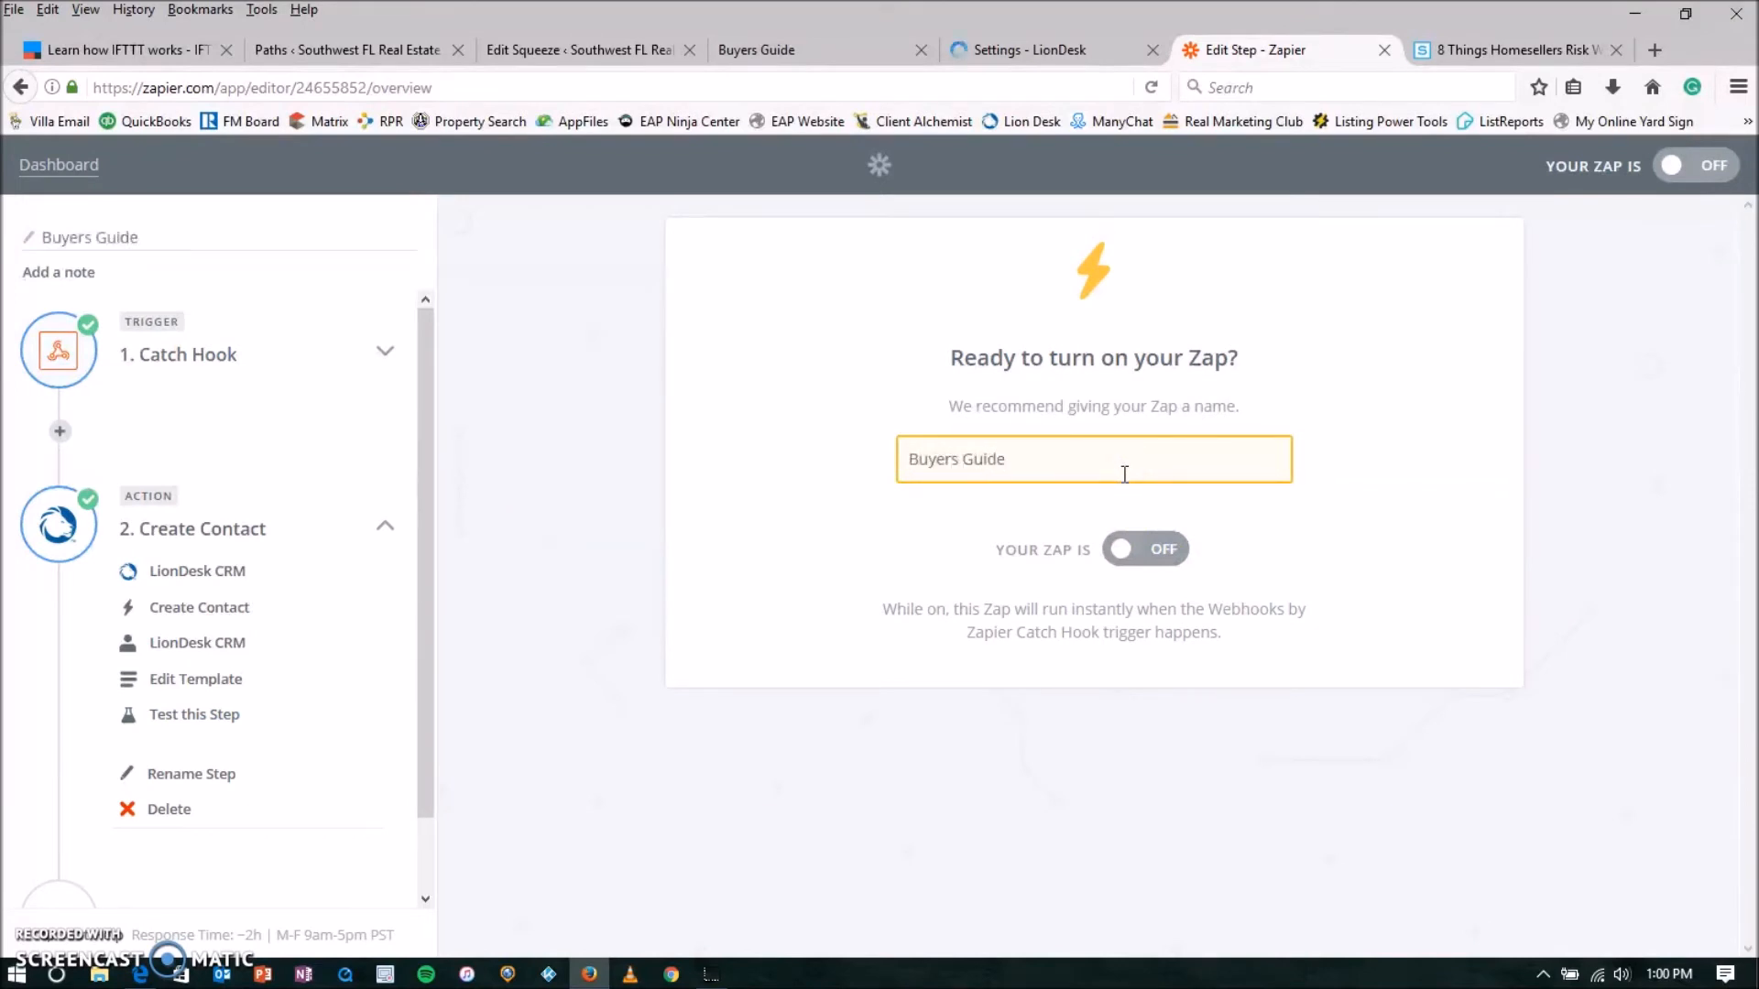
left_click(1132, 550)
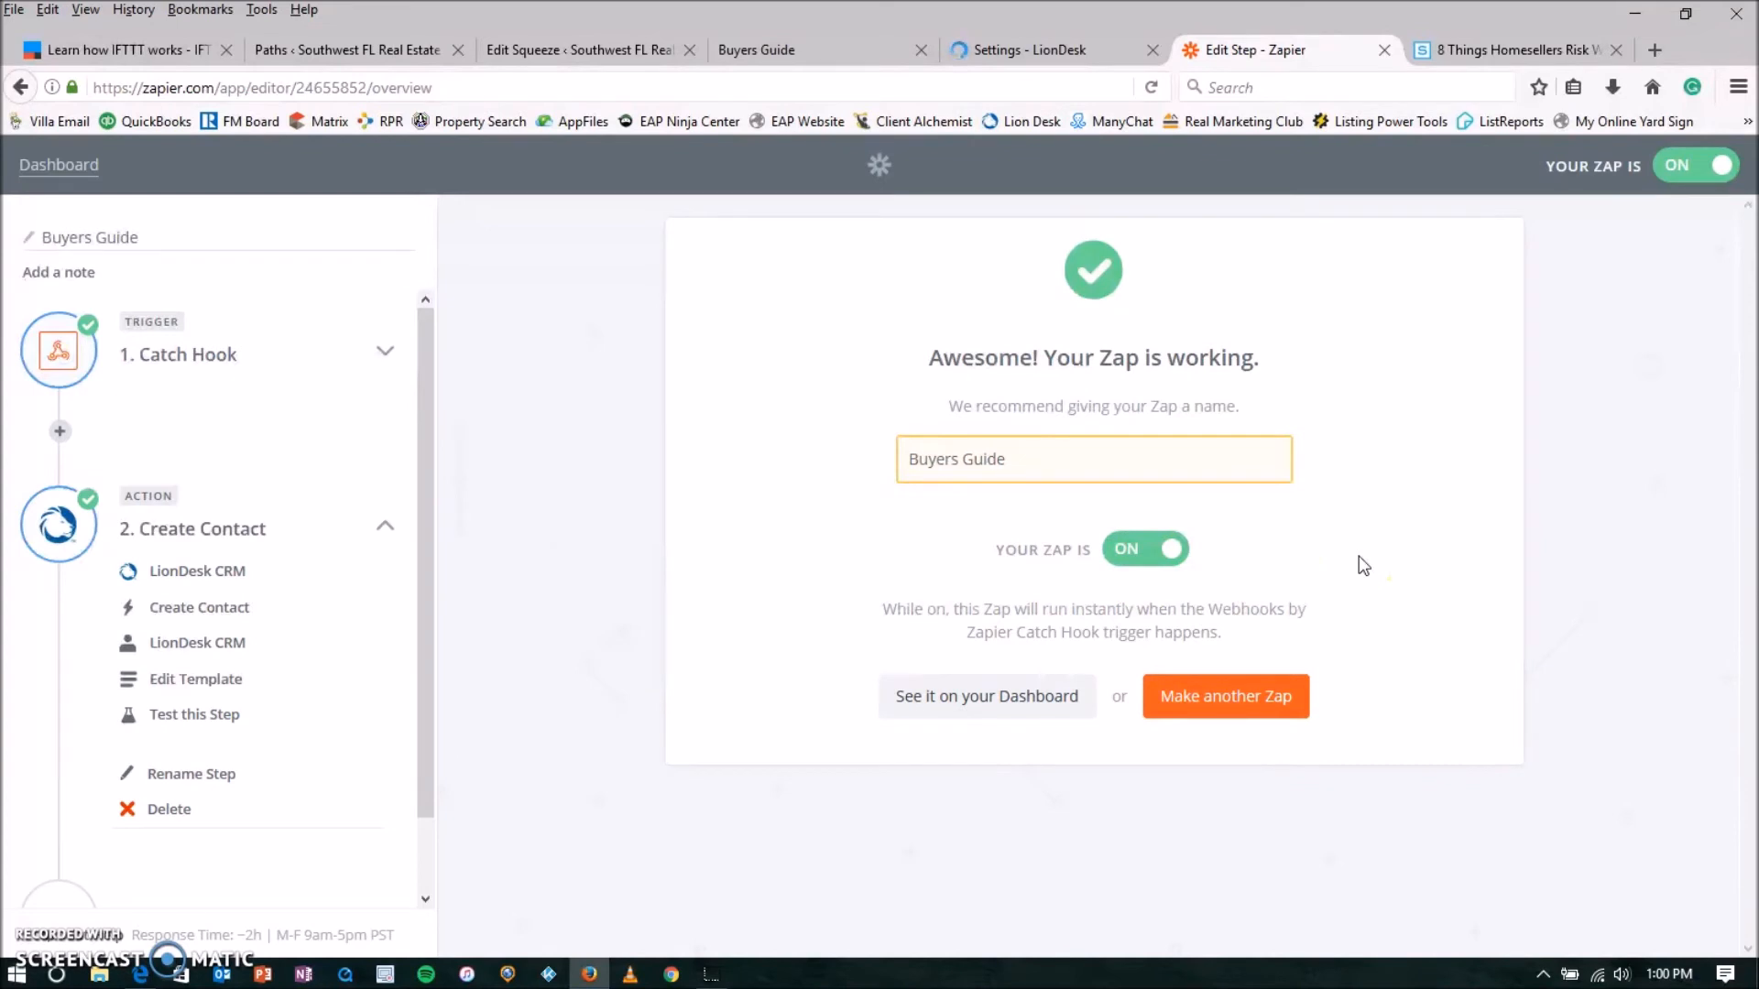
left_click(935, 701)
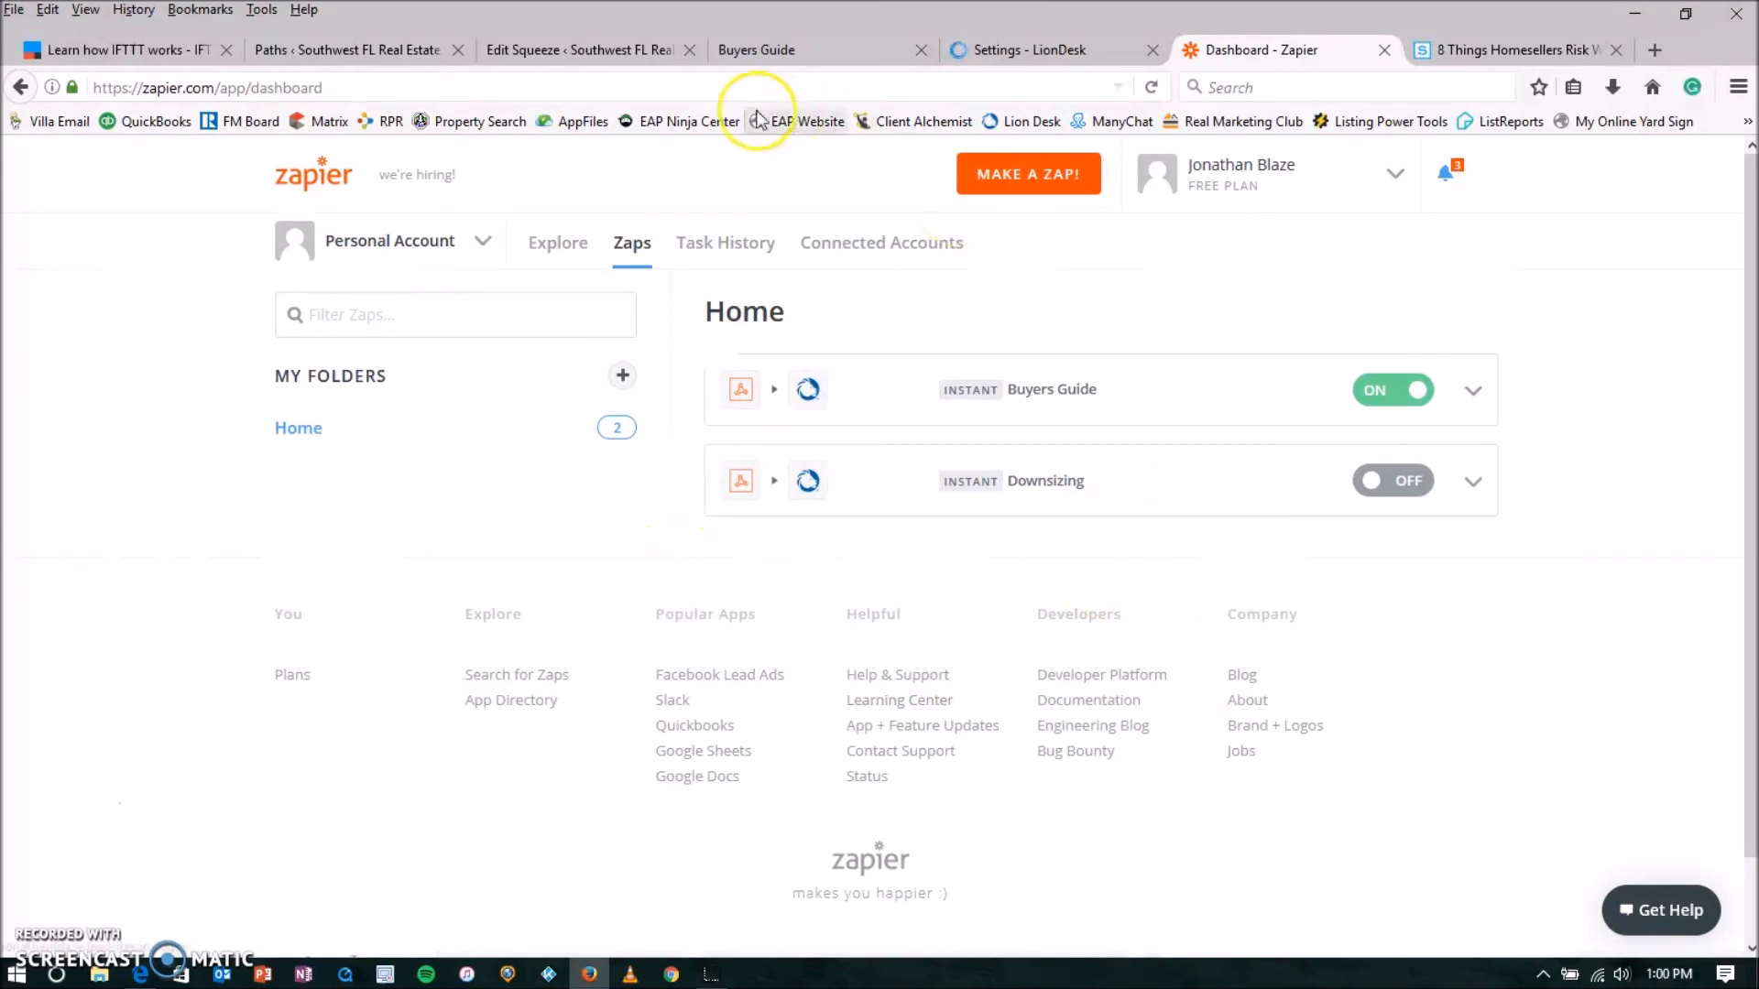
Switch to the Buyers Guide squeeze page, reload it and open the guide download form
left_click(832, 46)
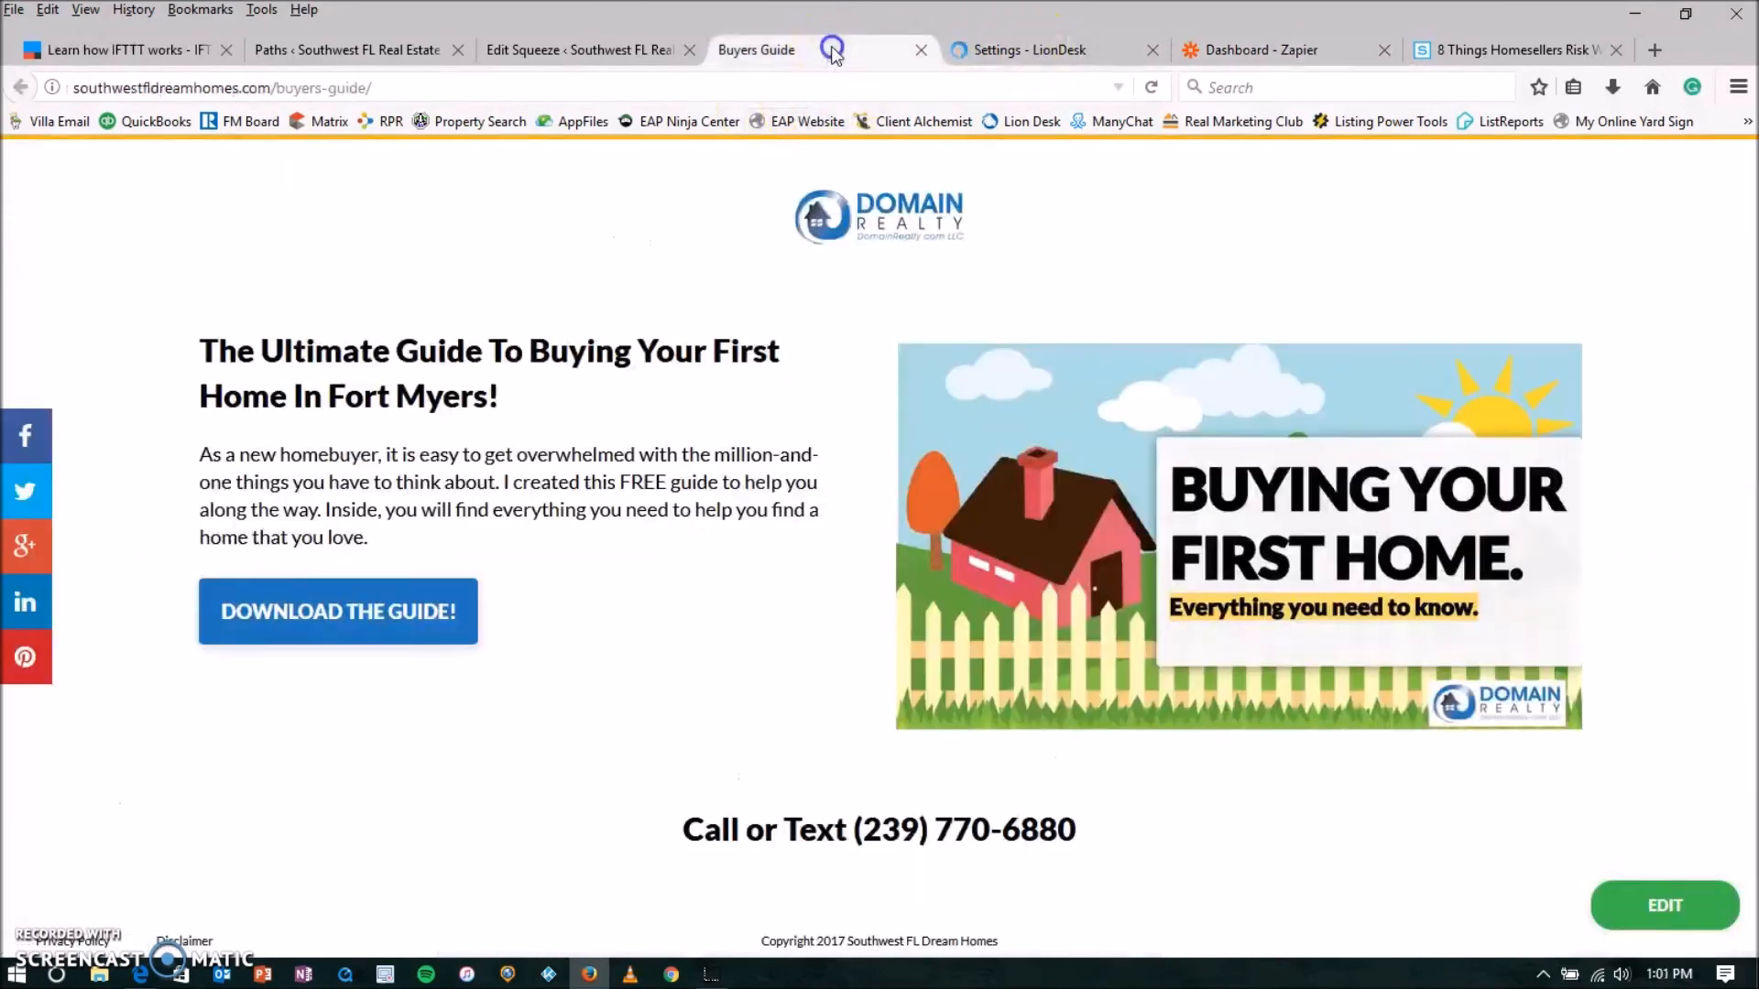
left_click(1152, 89)
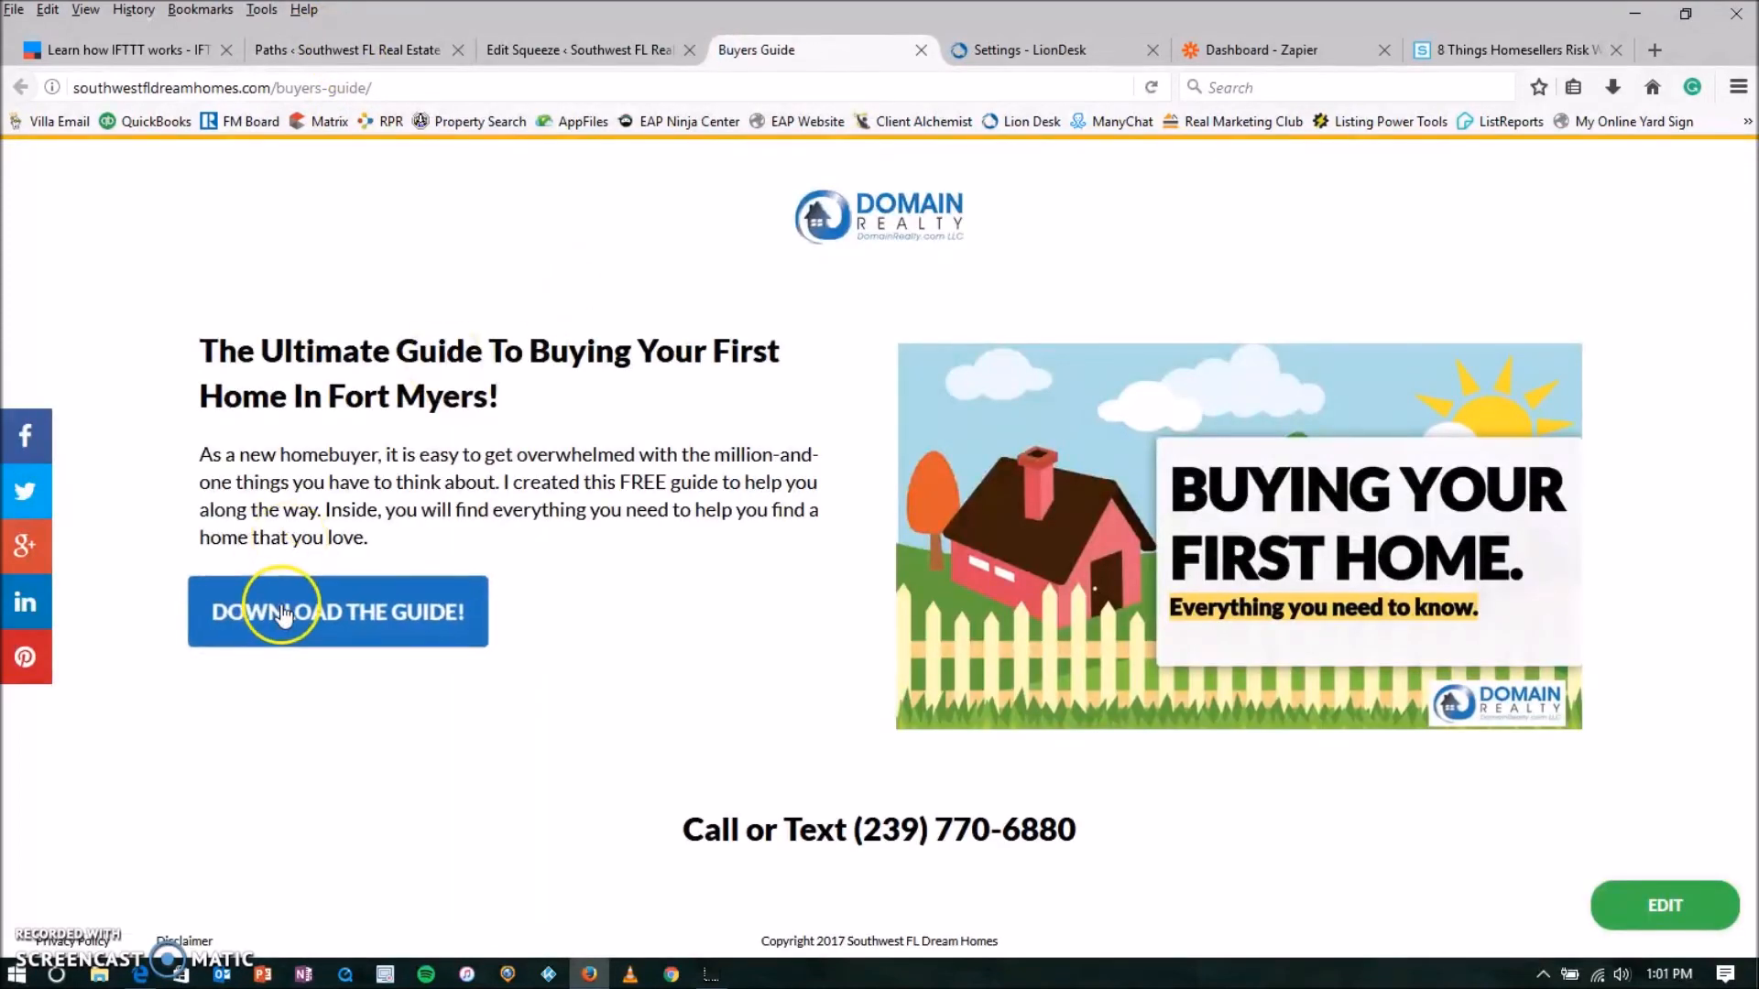
left_click(352, 617)
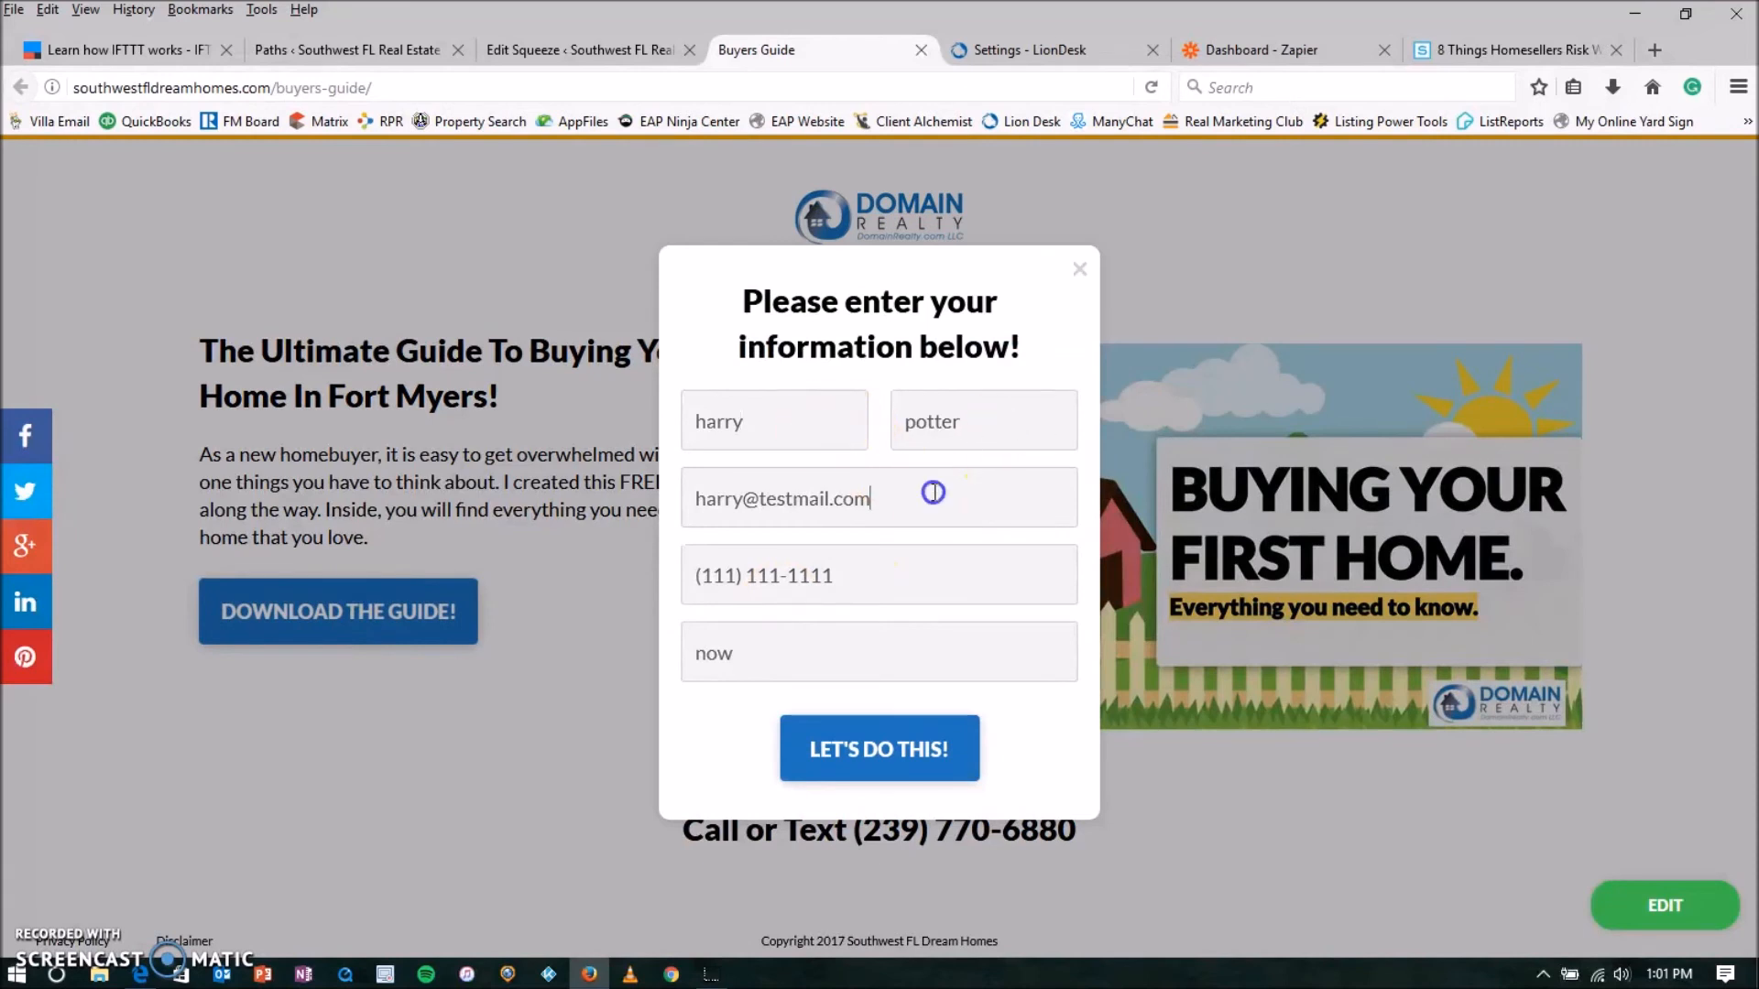
Change the test lead's last name and phone number in the form, submit it and close the download popup
left_click(844, 658)
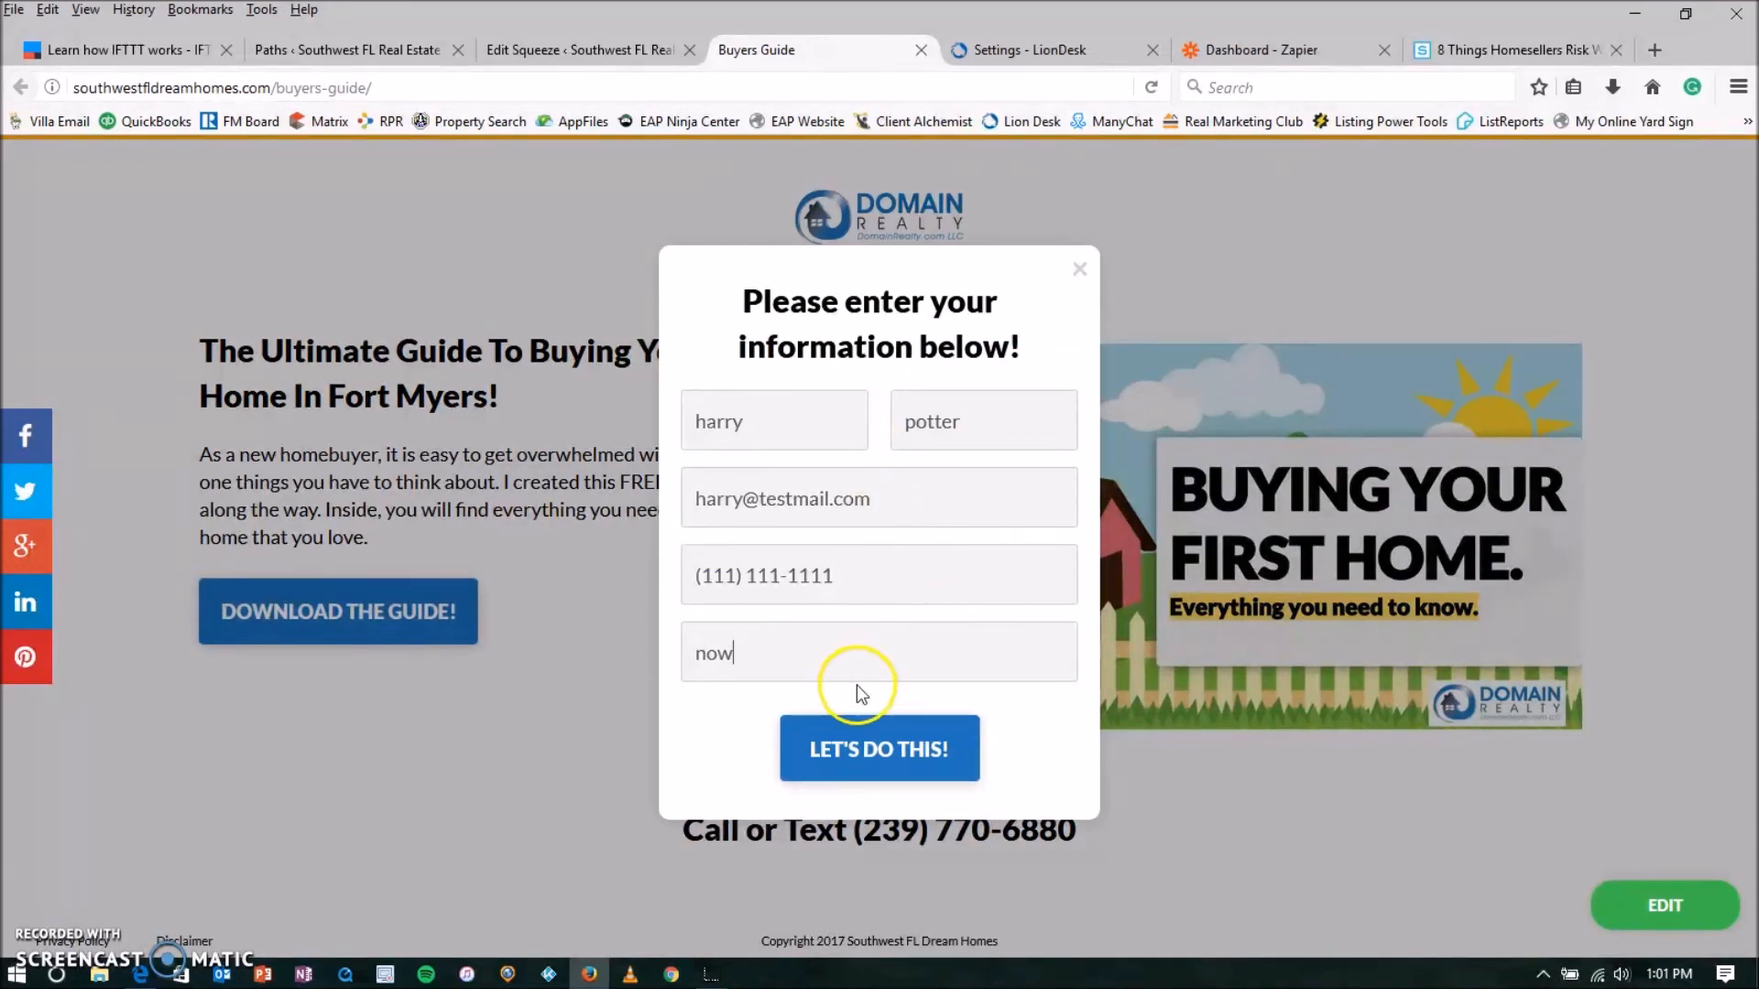
left_click(794, 422)
key("Tab")
key("Right")
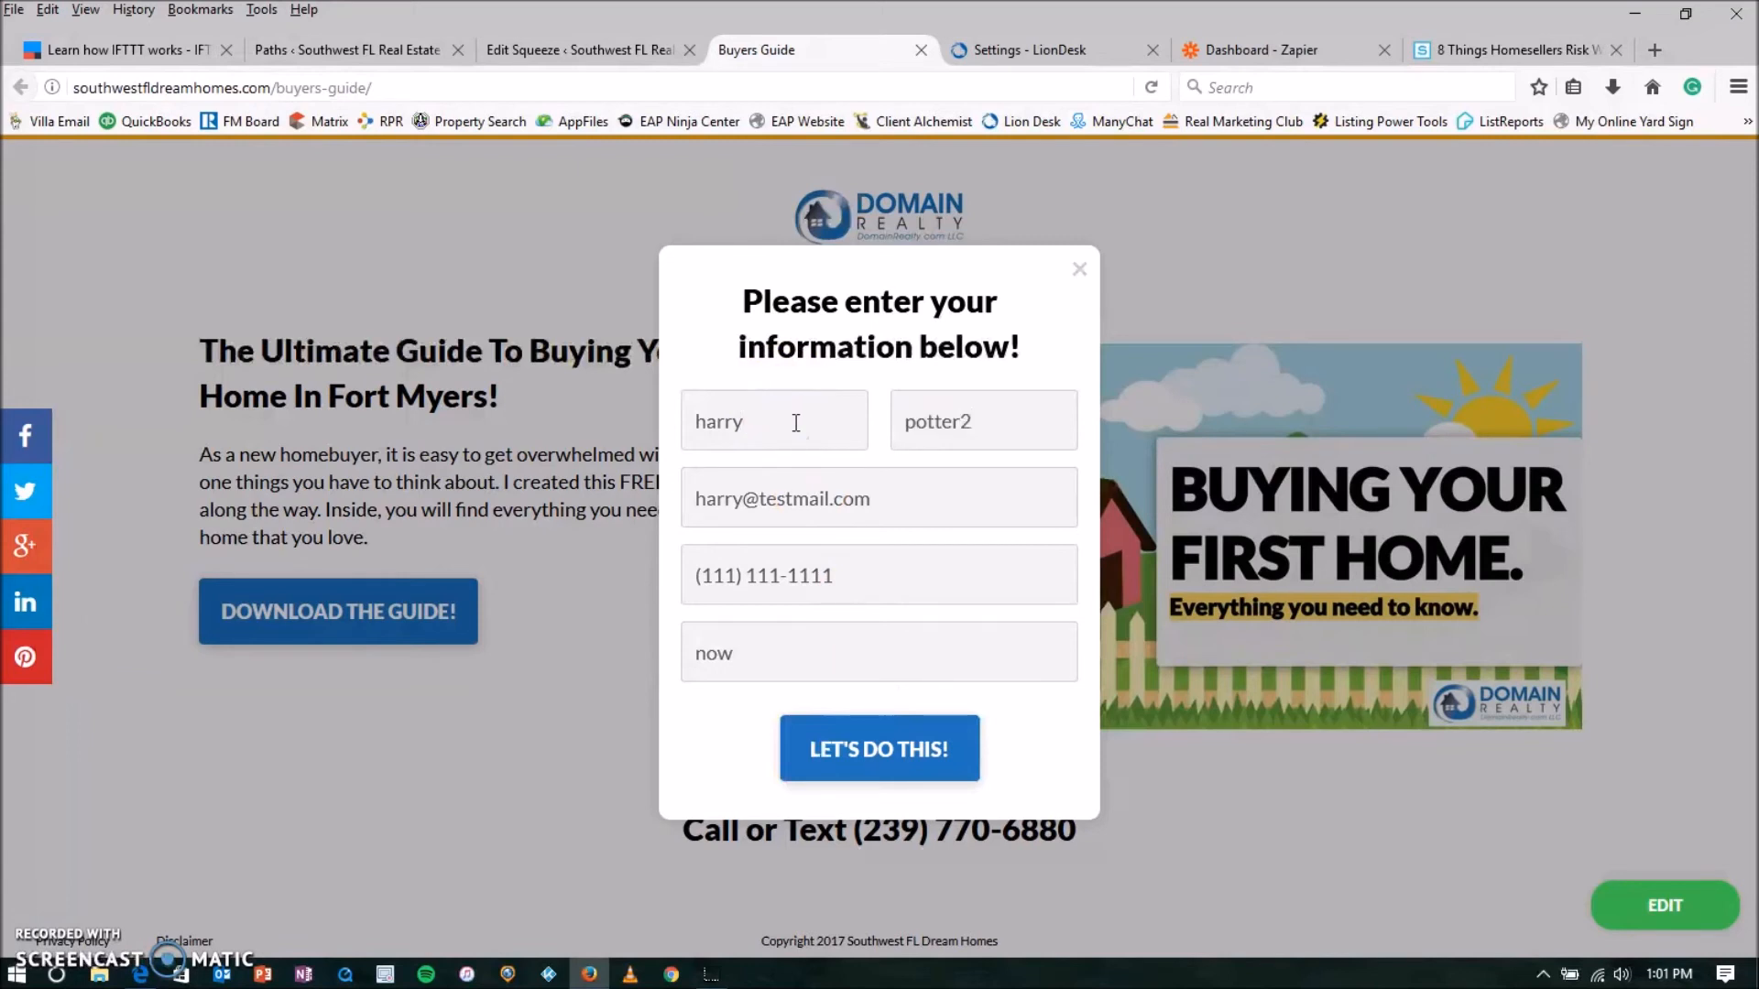
left_click_drag(882, 580, 661, 571)
left_click_drag(911, 577, 691, 572)
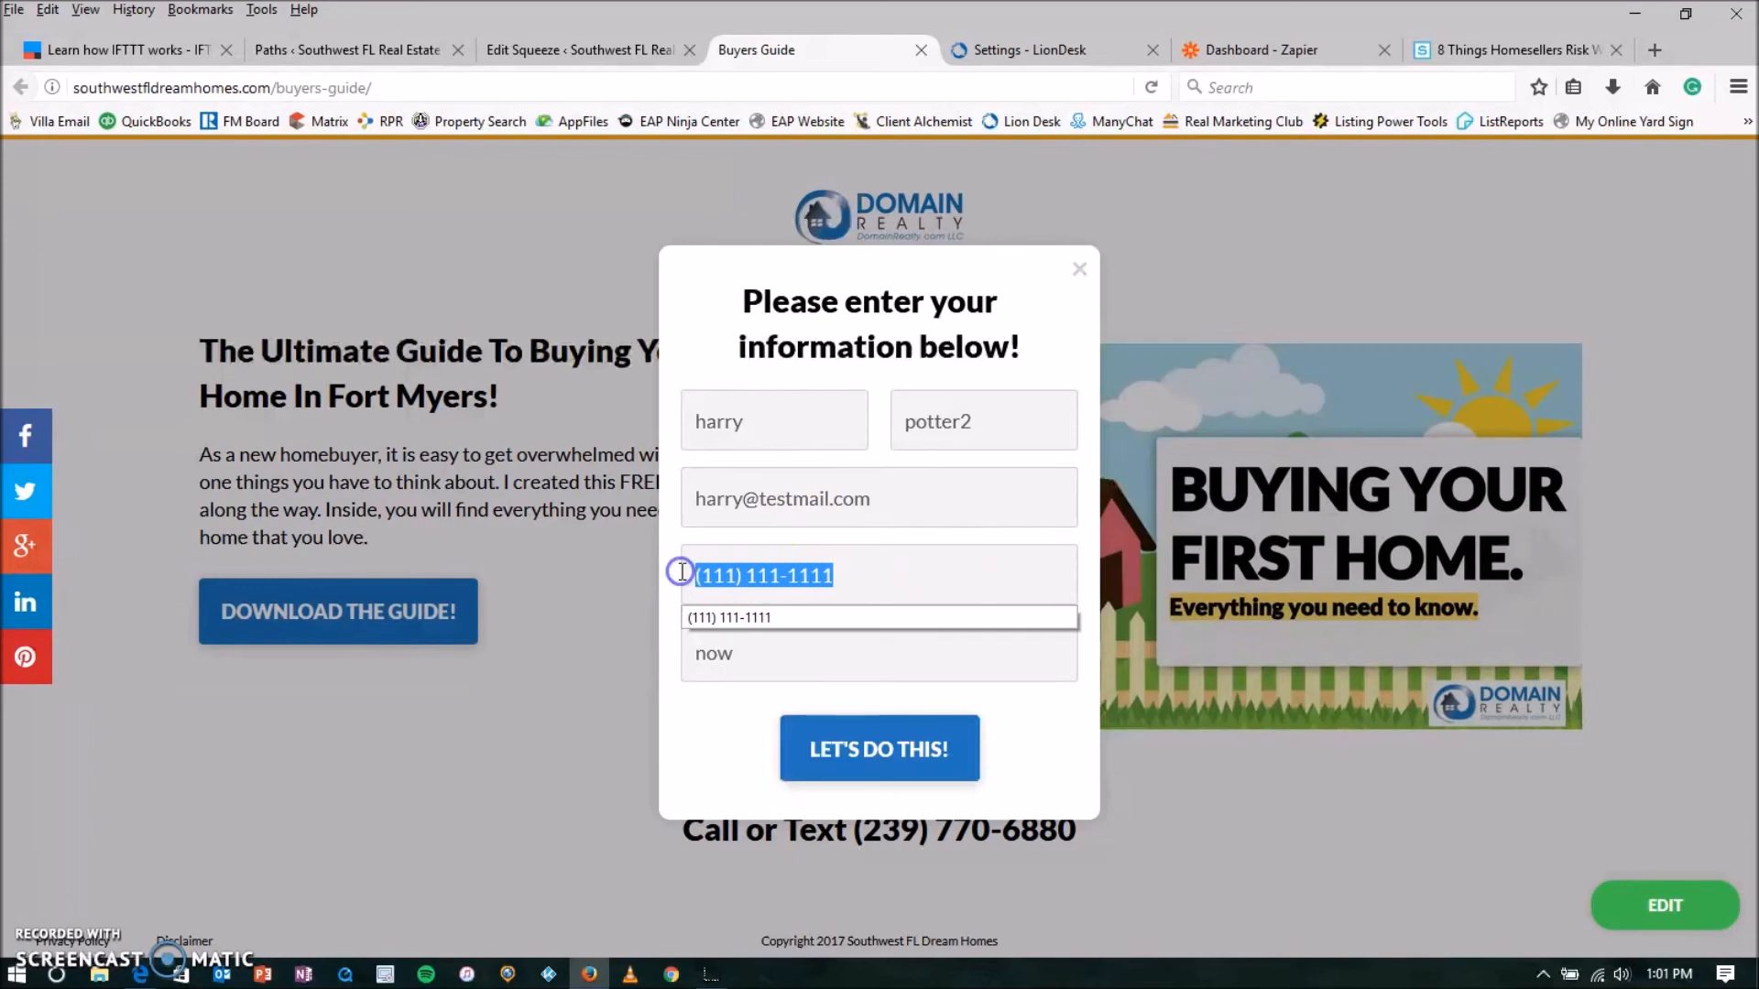
type("222) 222-2222")
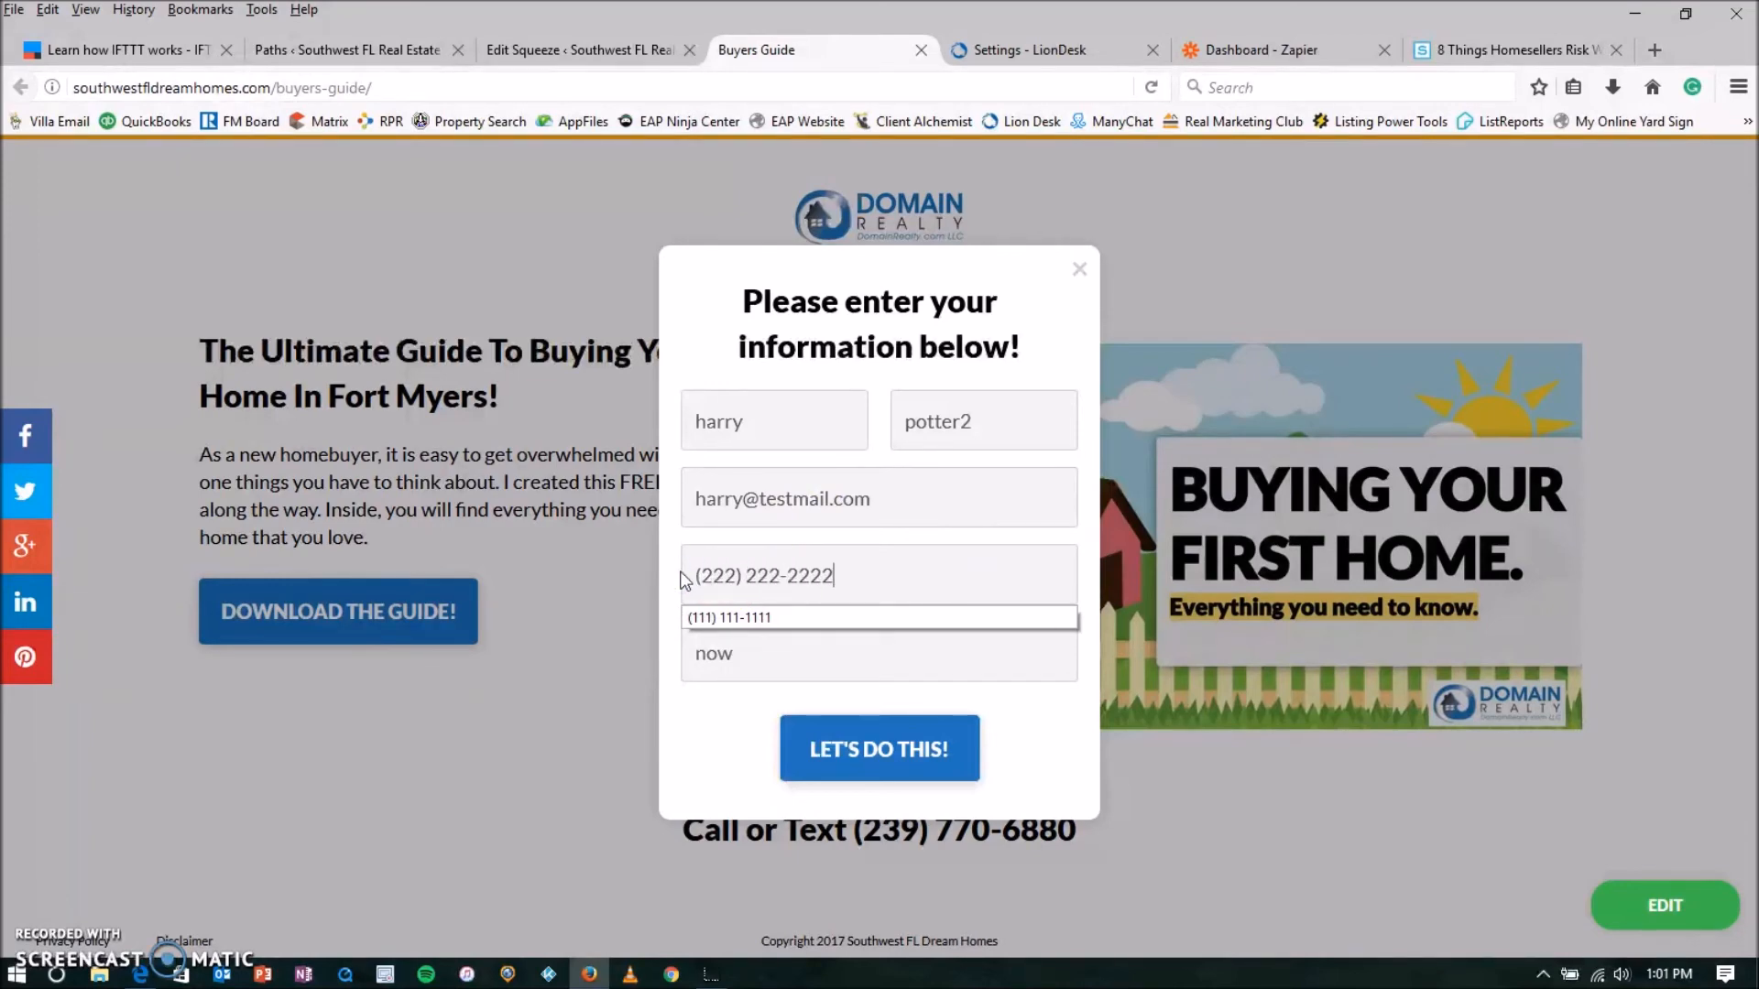
key("Tab")
left_click(903, 747)
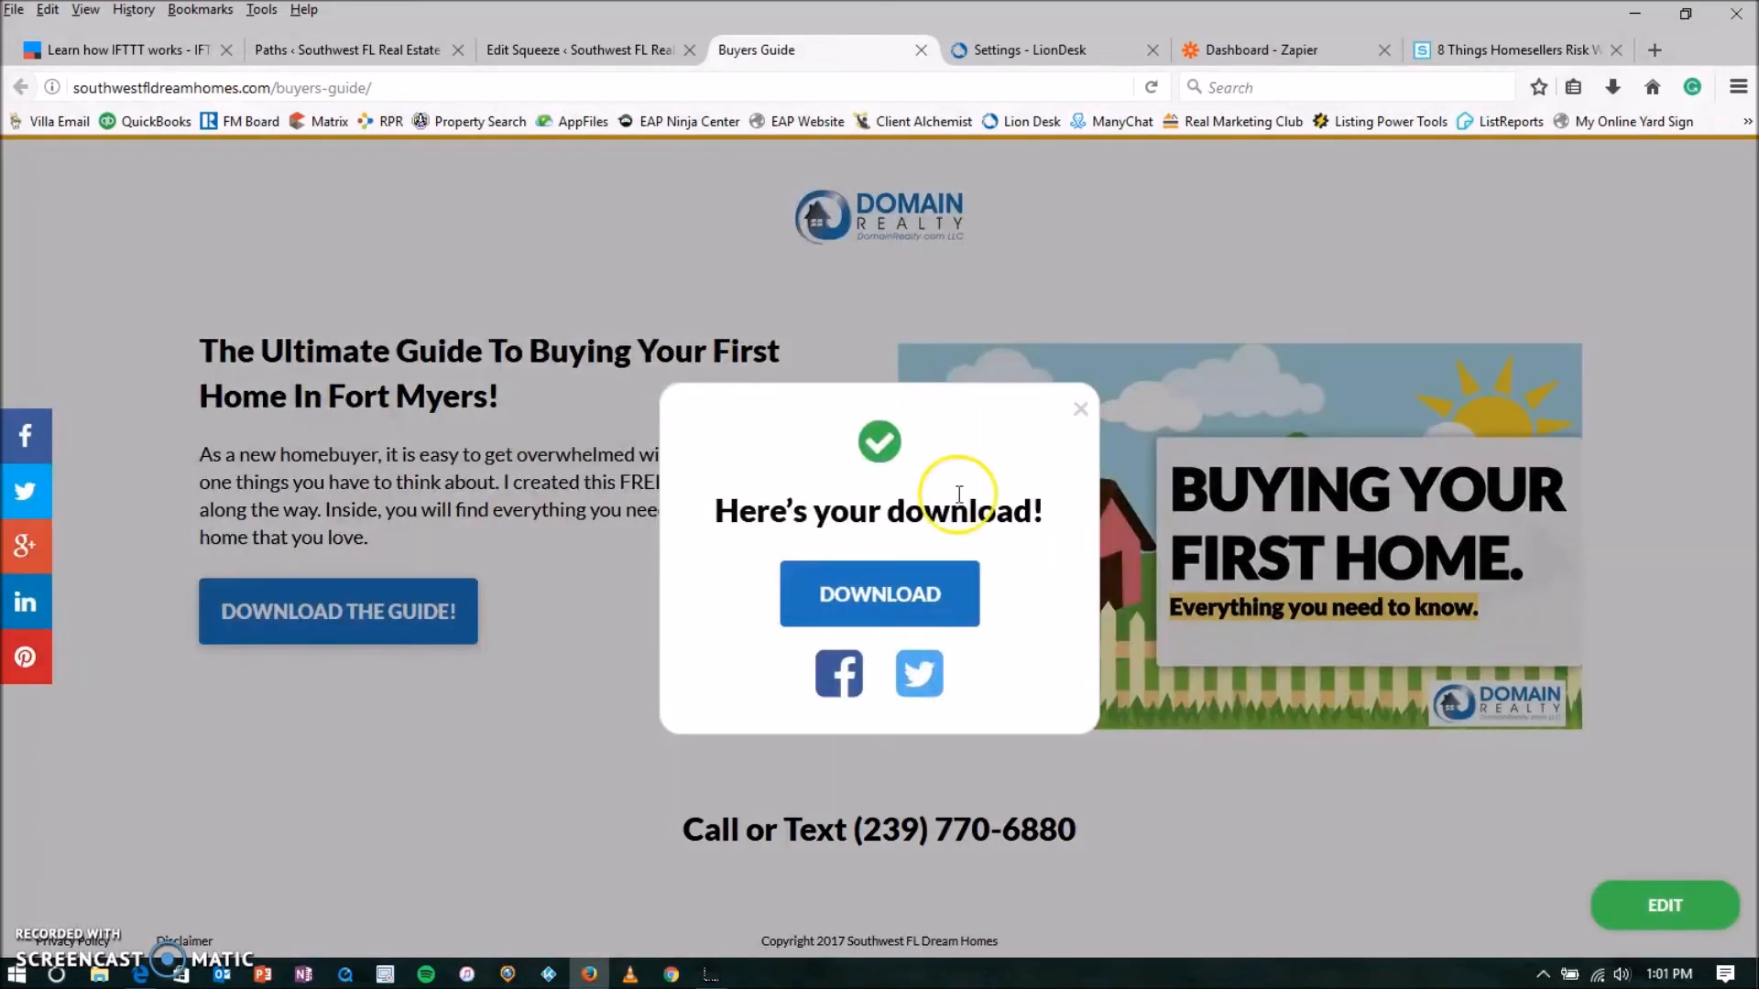
left_click(1080, 411)
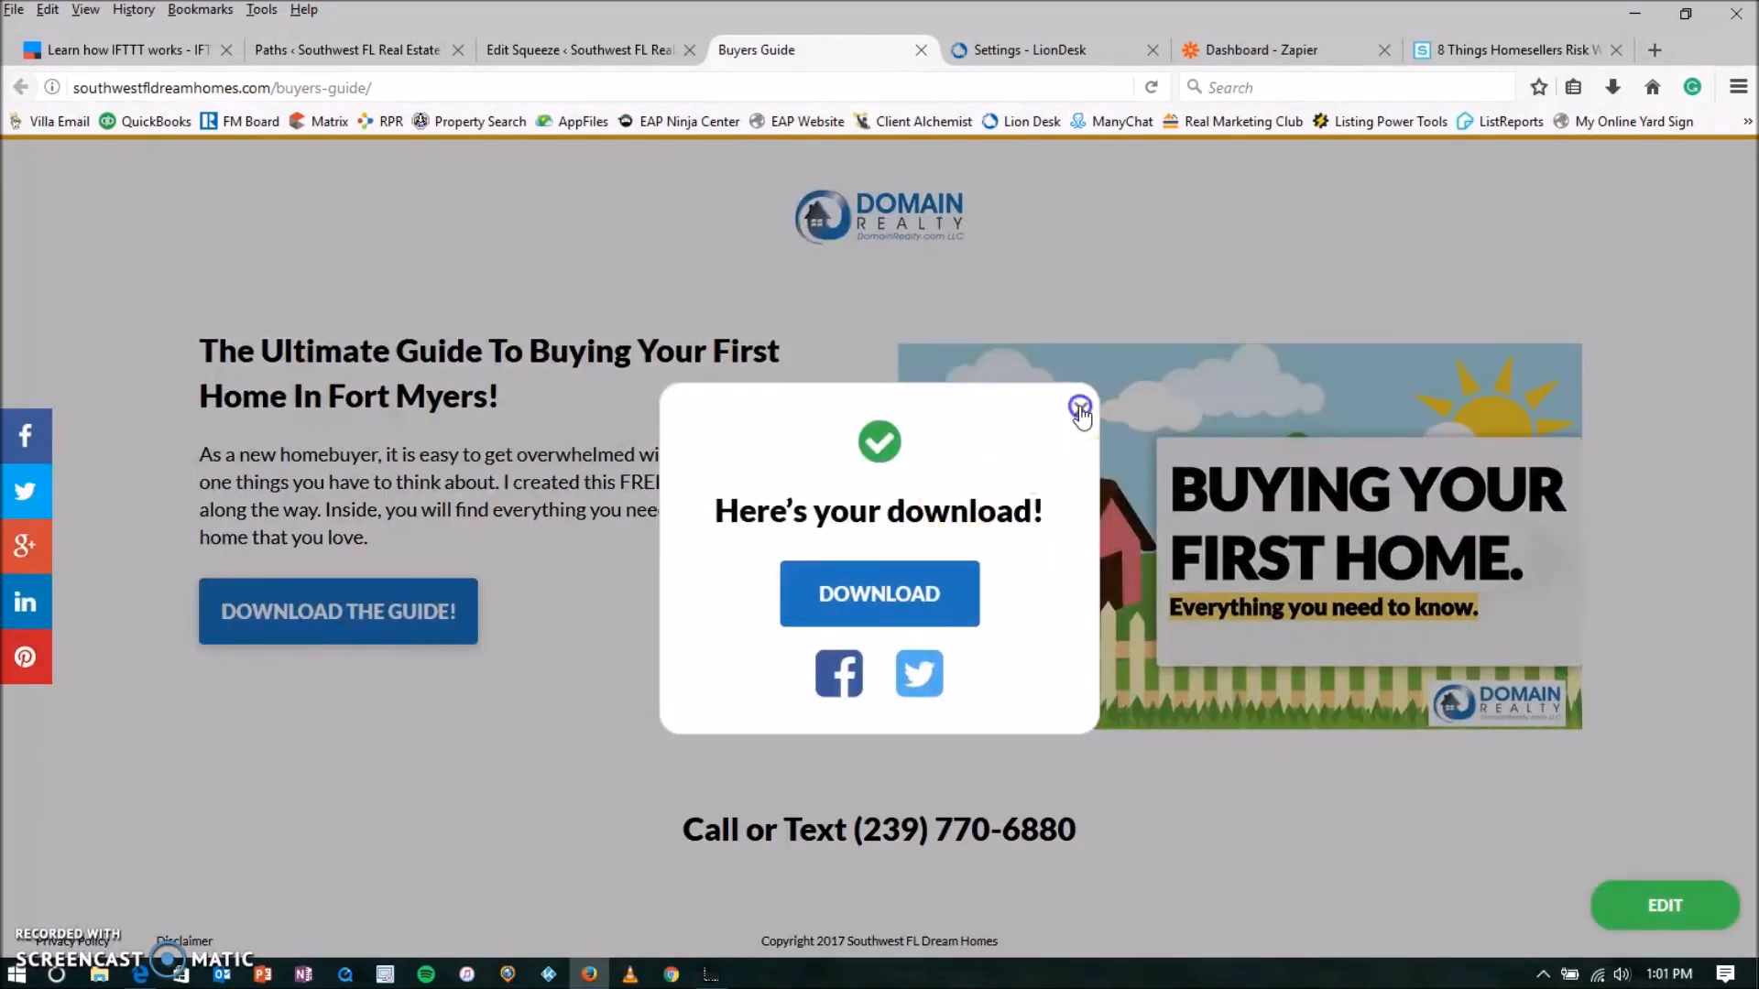
Switch to LionDesk's contacts and open the profile of the newest contact with the Buyers Guide source
left_click(1060, 48)
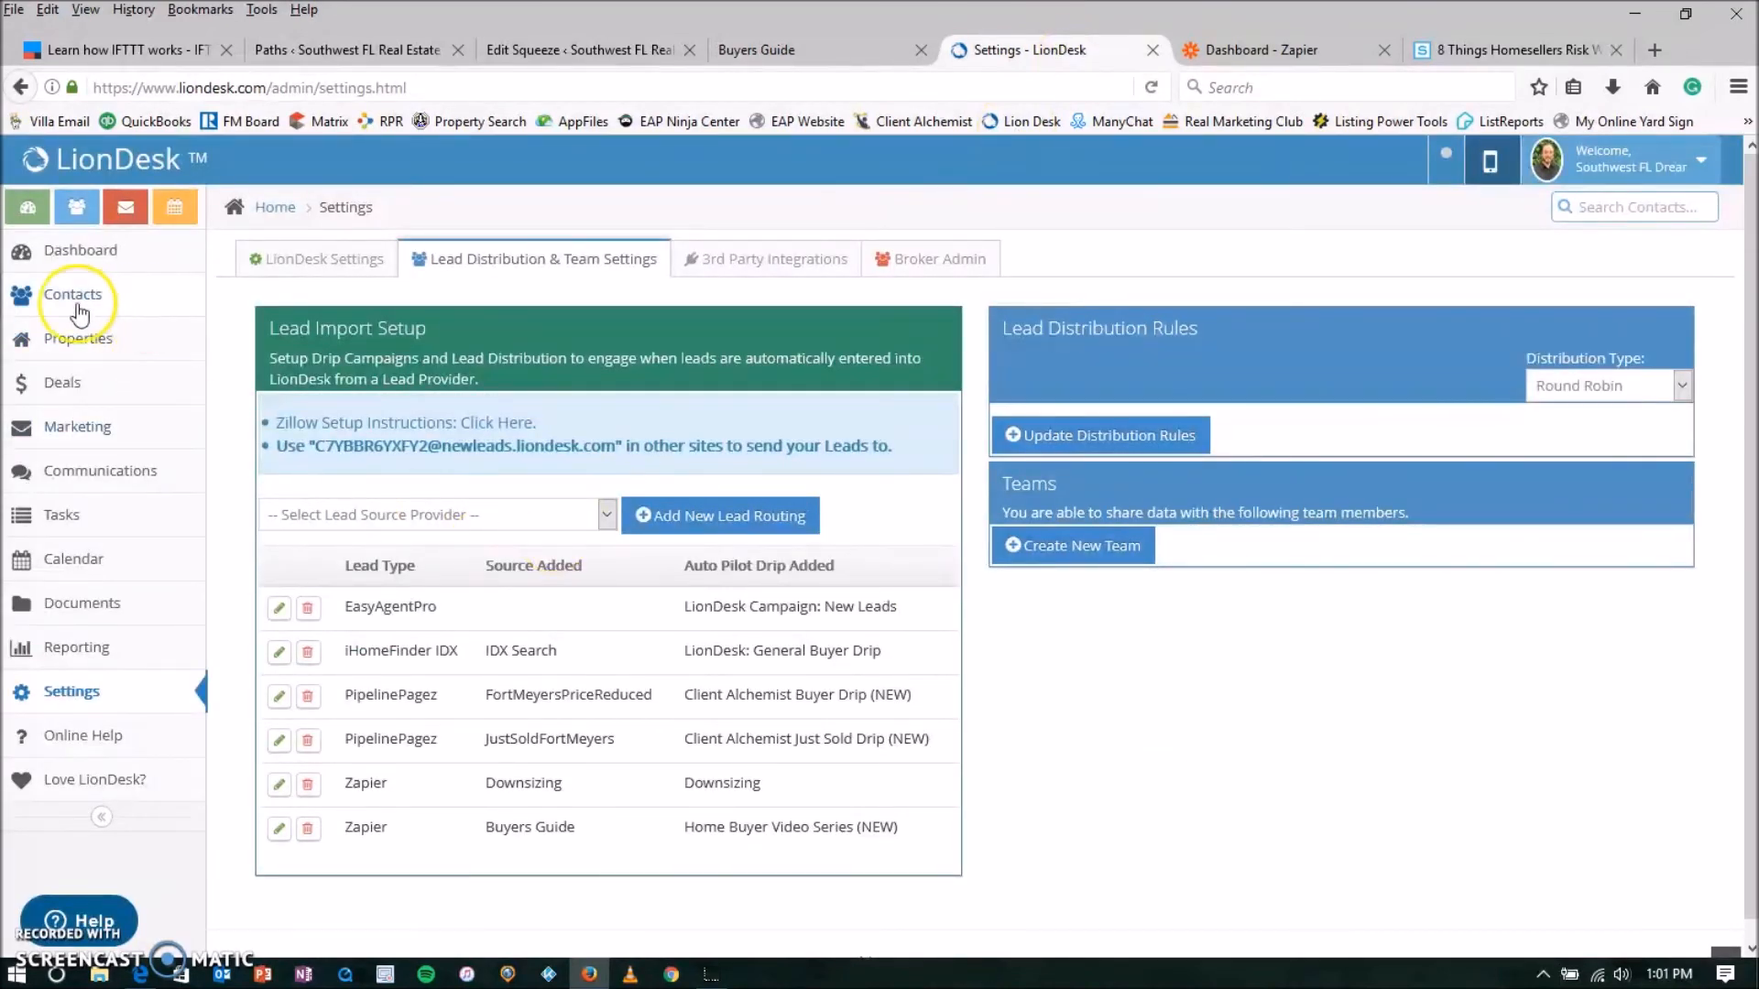
left_click(73, 296)
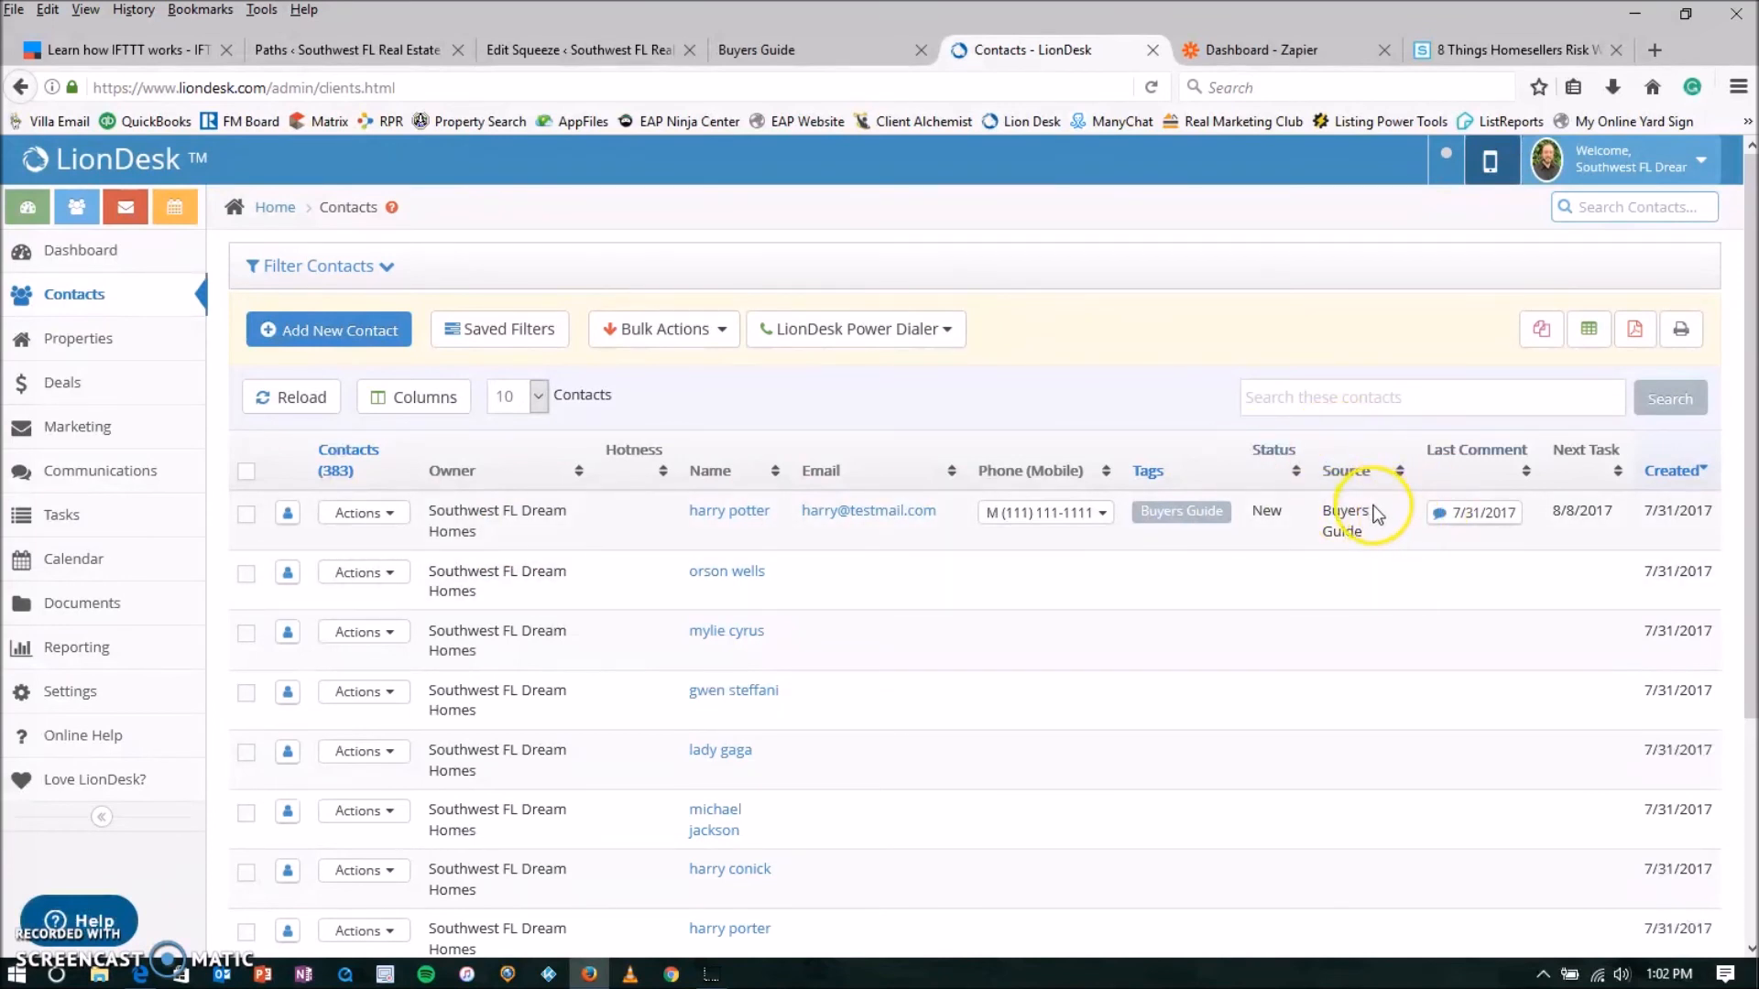
left_click(288, 515)
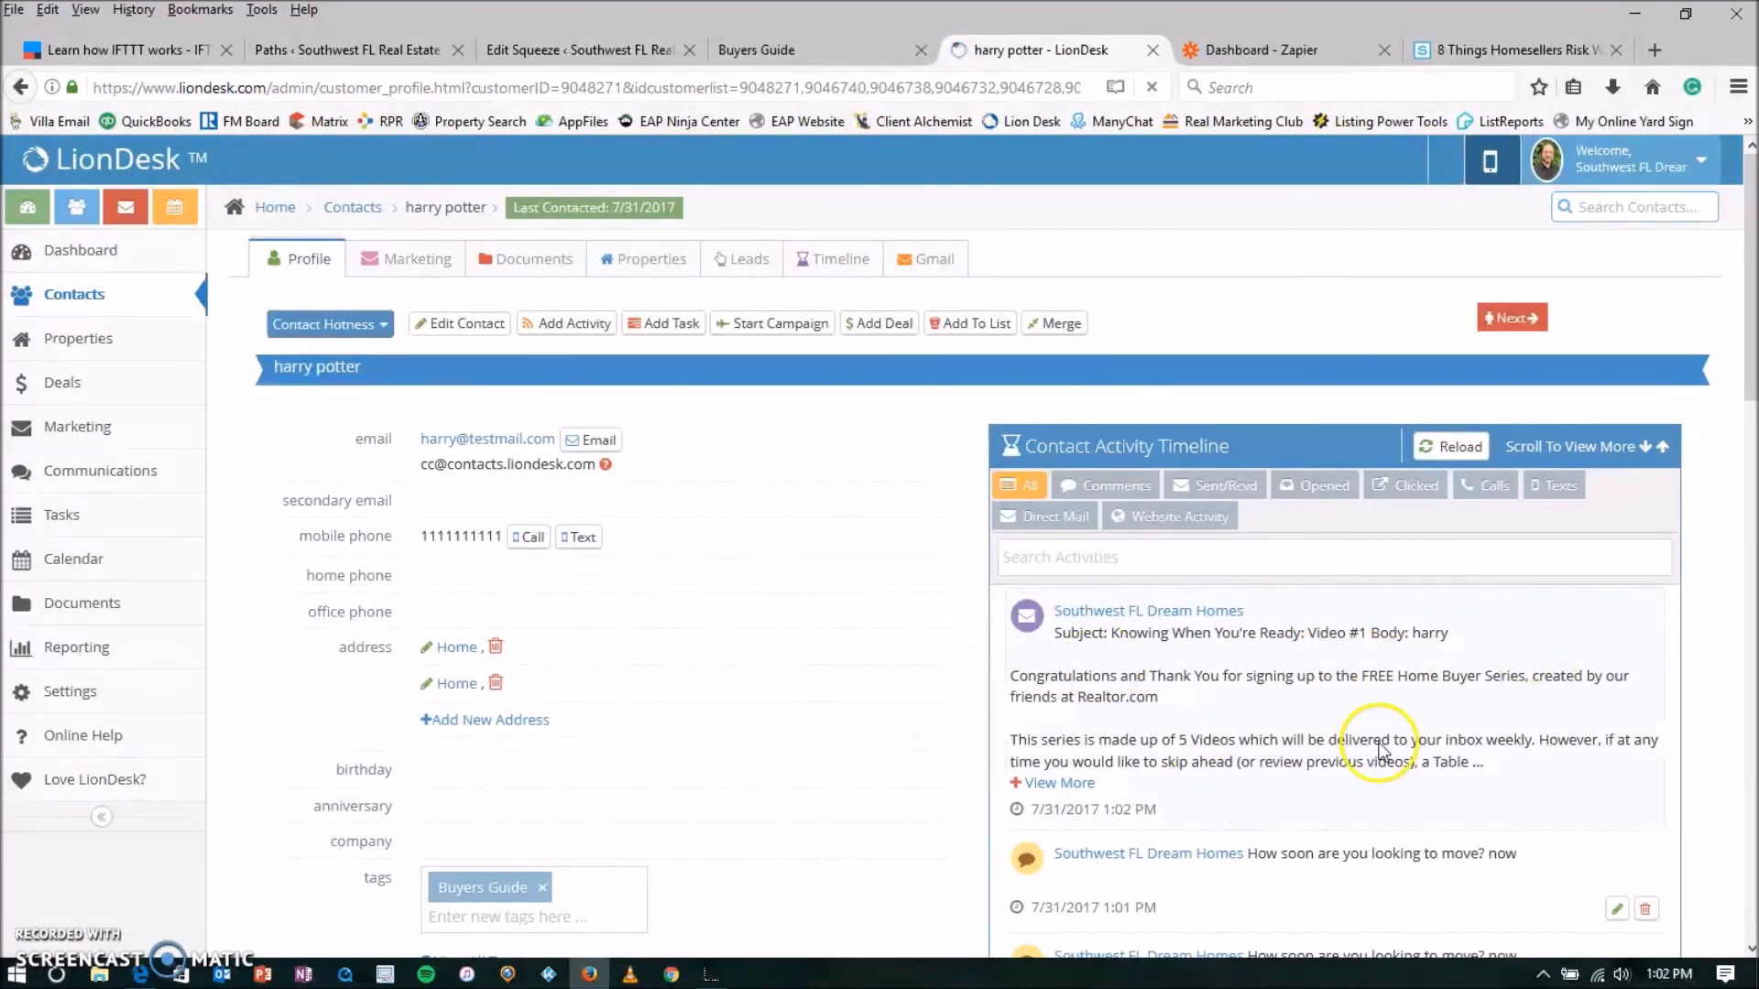
Check the contact's sent emails in the activity timeline and its active auto pilot drip campaigns
left_click(1224, 492)
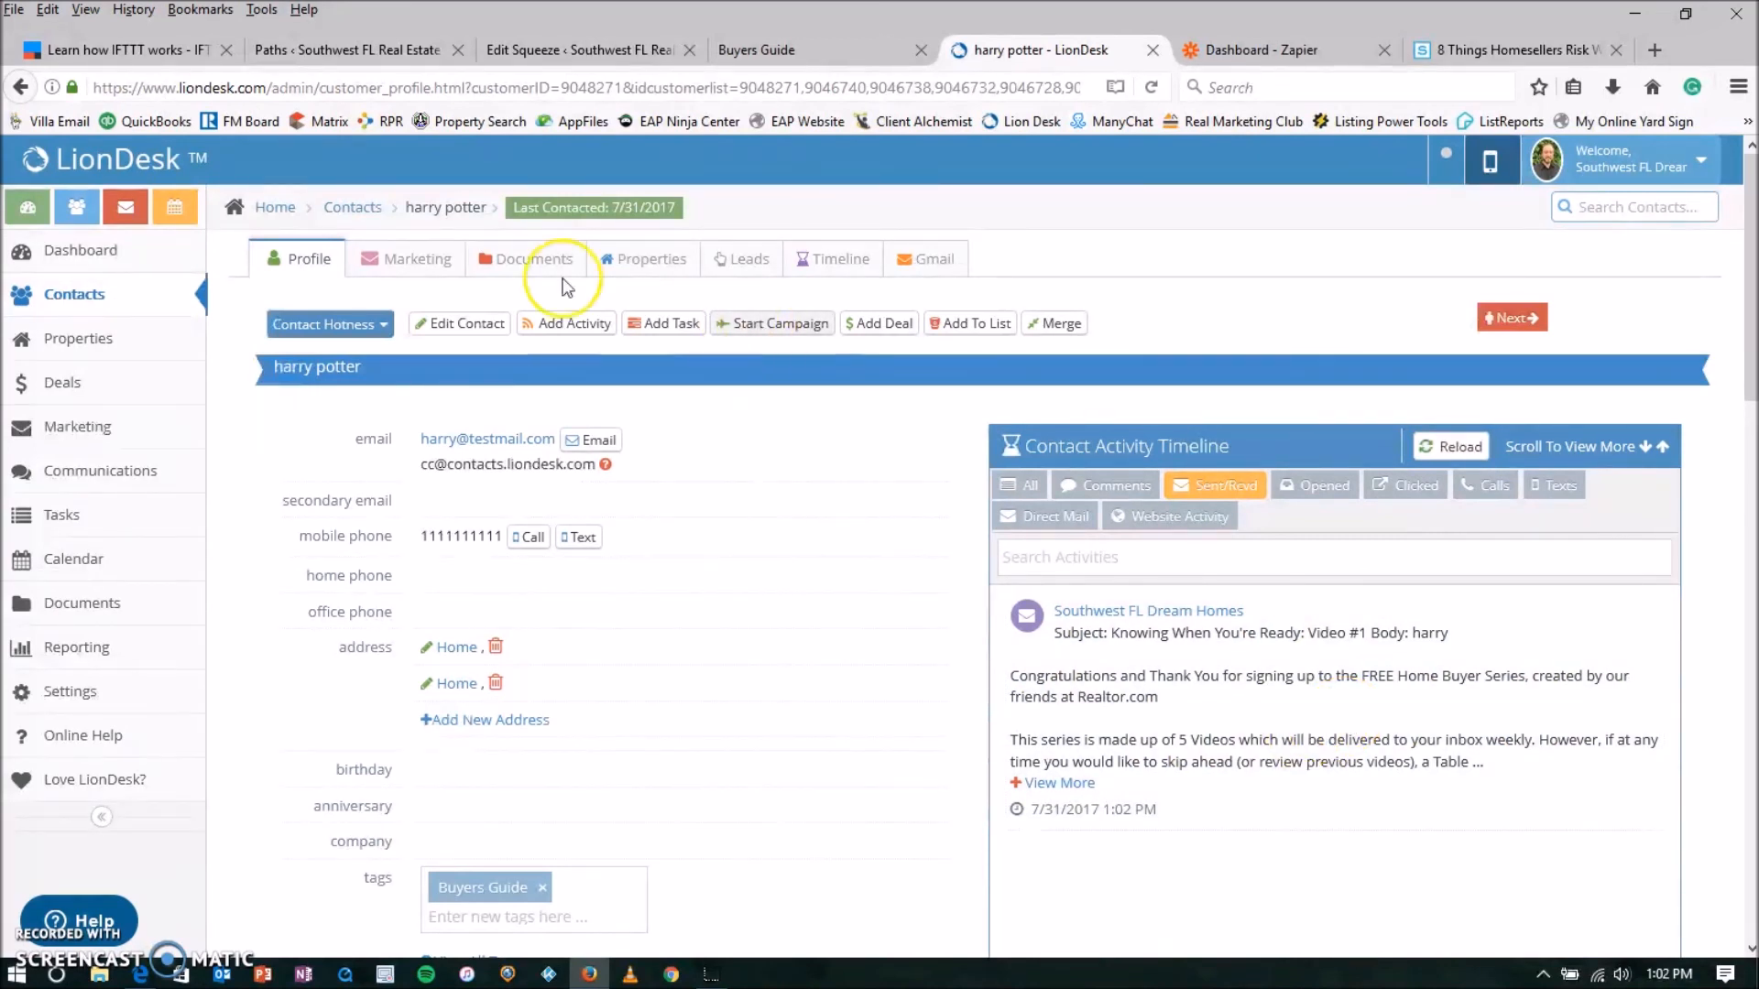
left_click(403, 259)
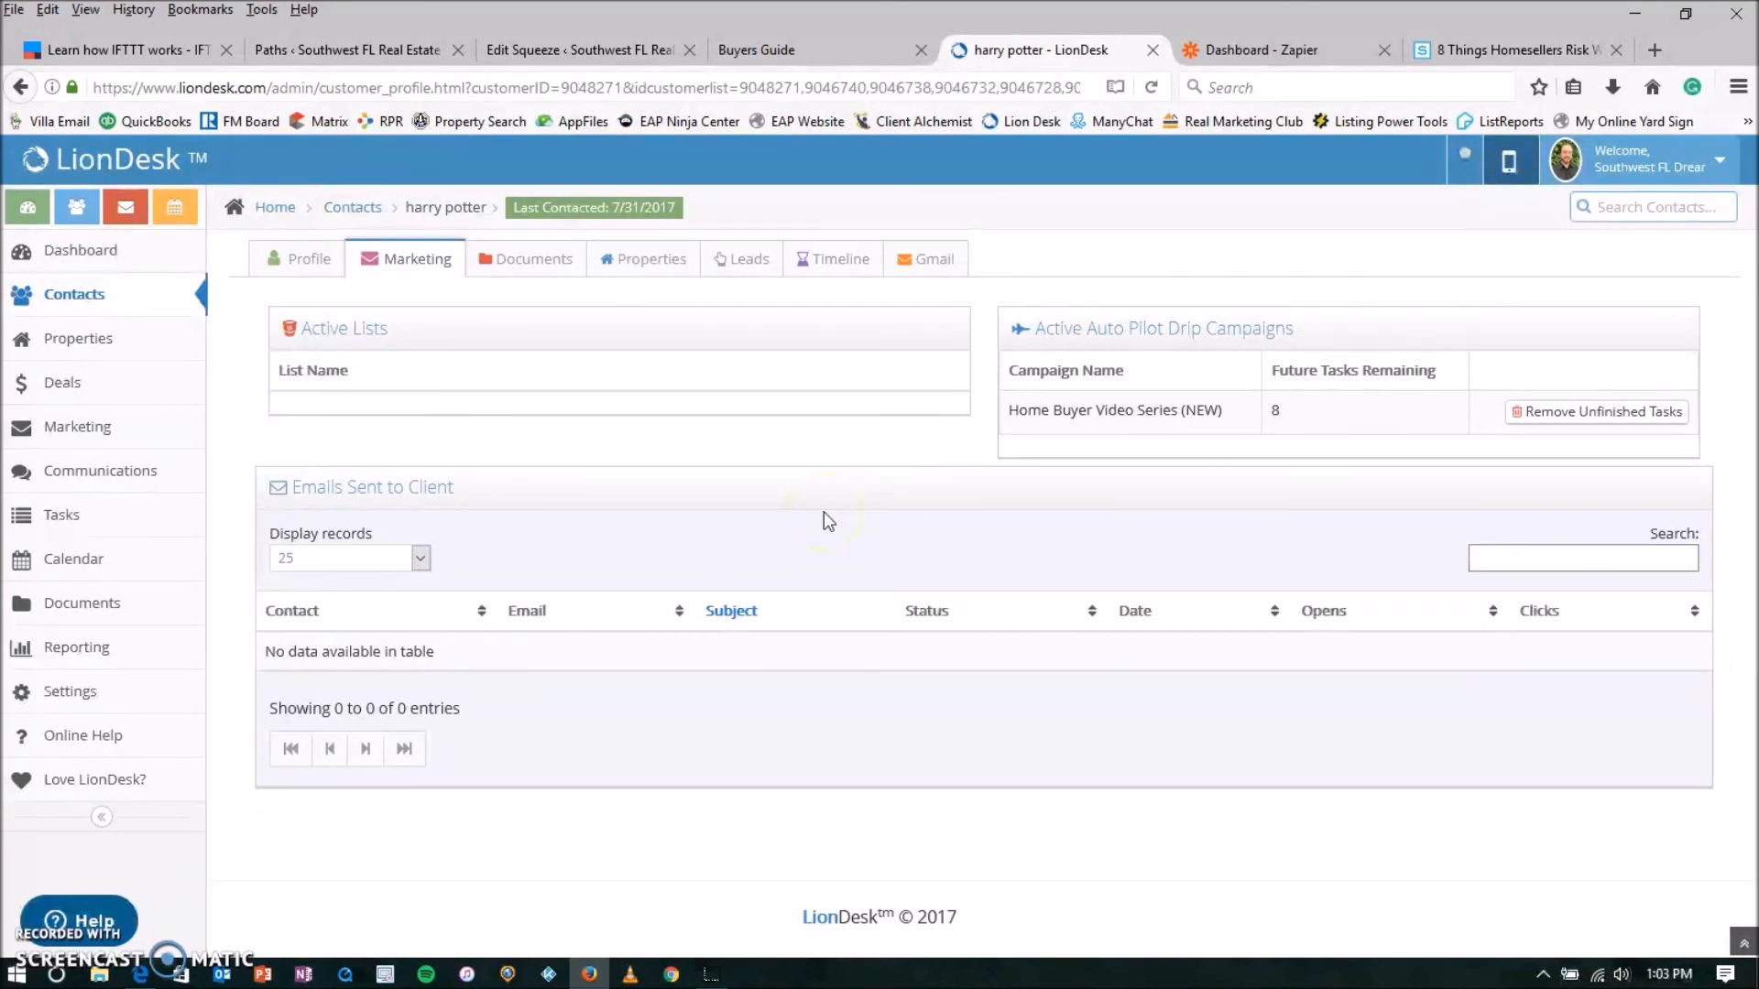
left_click(750, 760)
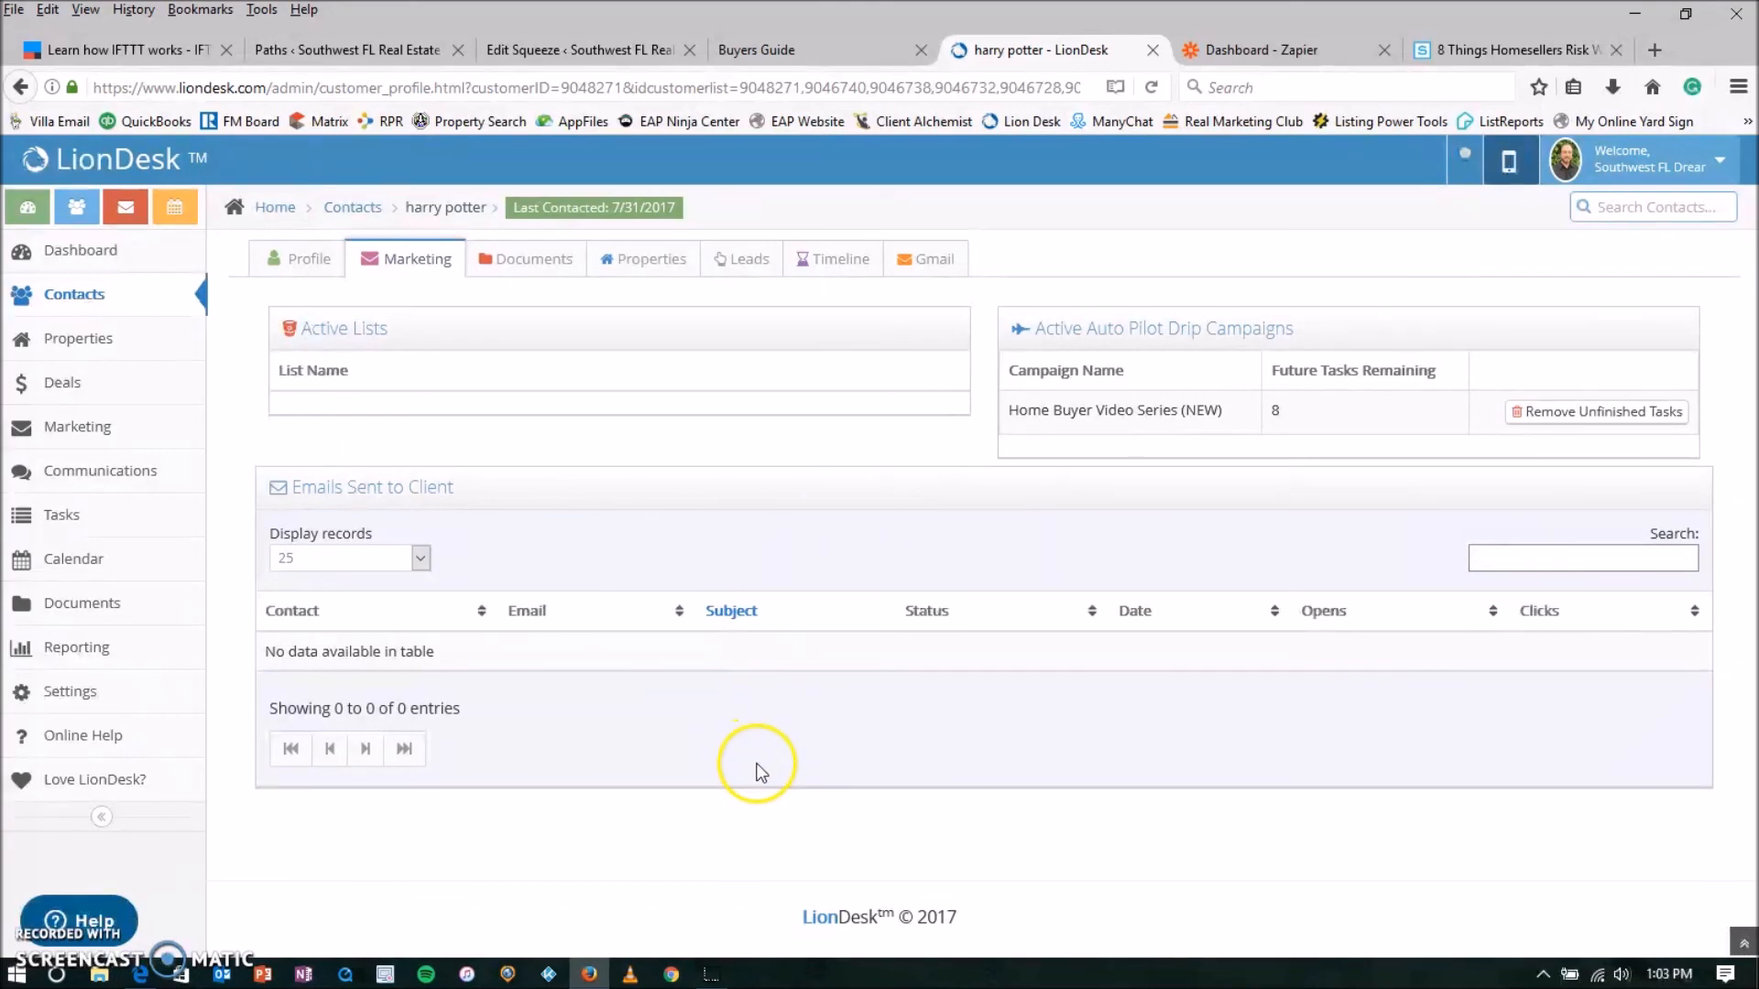